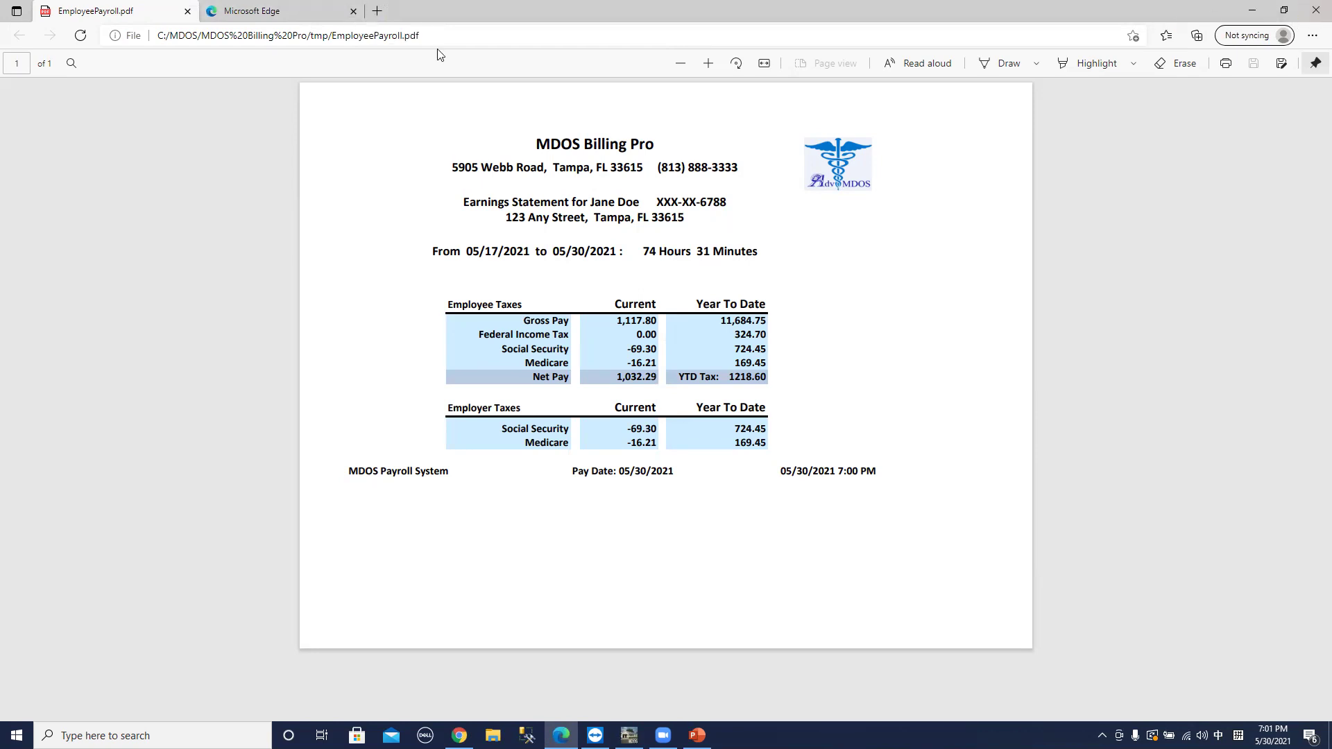
Step: Close Jane's earnings statement PDF to return to the Employee Time page
{"action": "left_click", "coordinate": [1316, 10]}
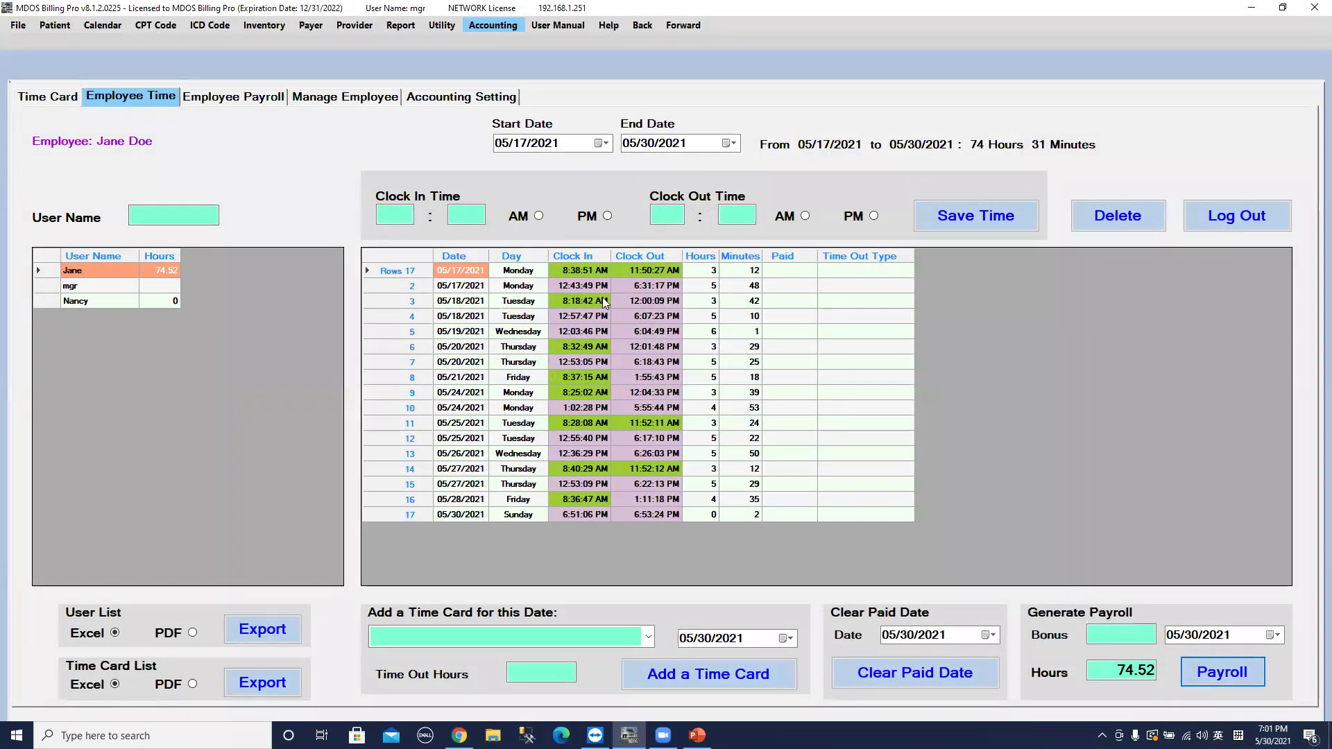
Step: Change Jane's filing status to Married in Manage Employee, save it, and return to Employee Time
{"action": "left_click", "coordinate": [346, 97]}
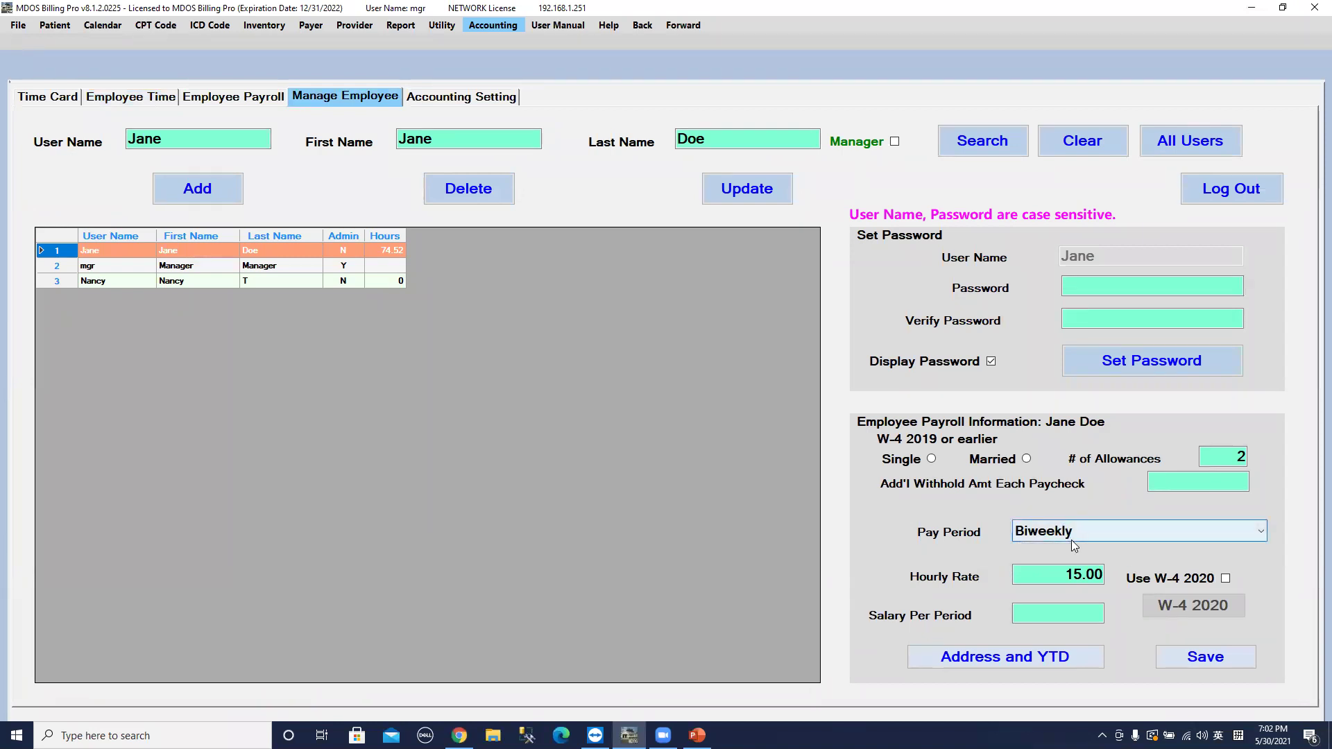
{"action": "left_click", "coordinate": [1026, 459]}
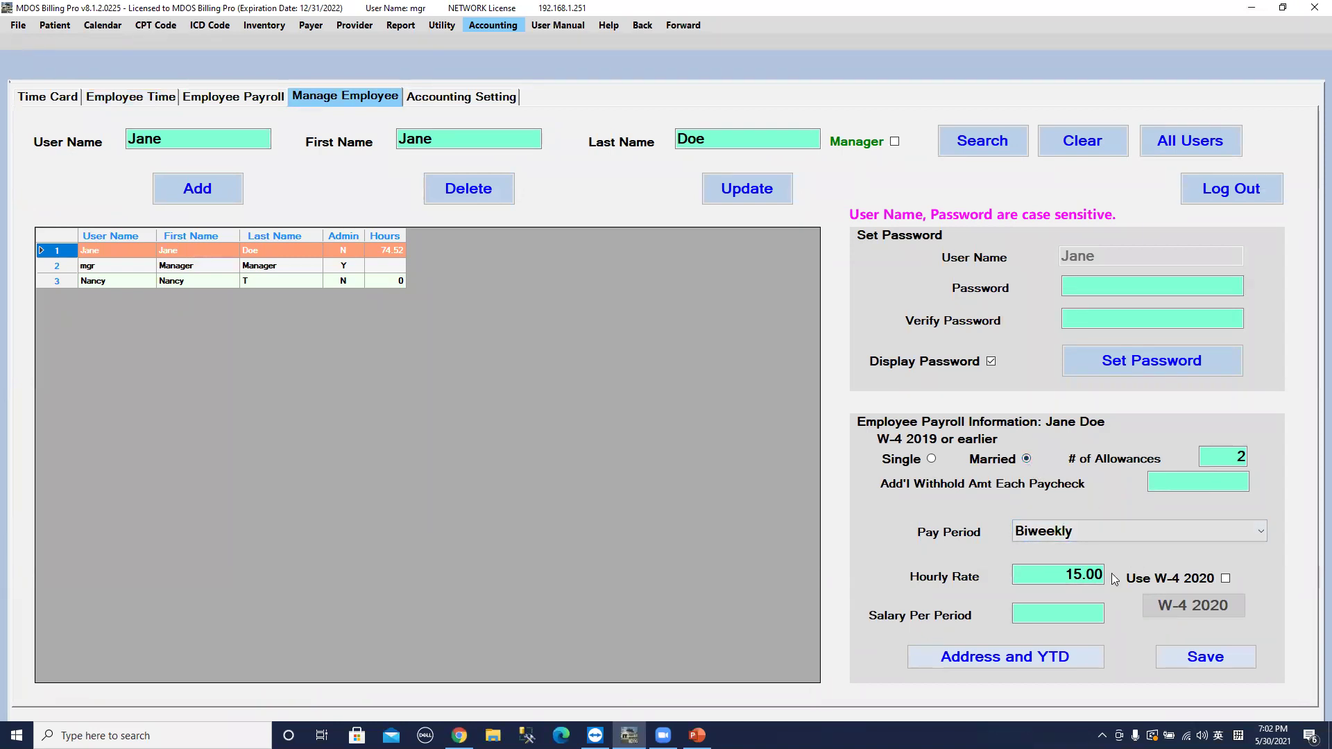
{"action": "left_click", "coordinate": [1223, 657]}
{"action": "key", "text": "Return"}
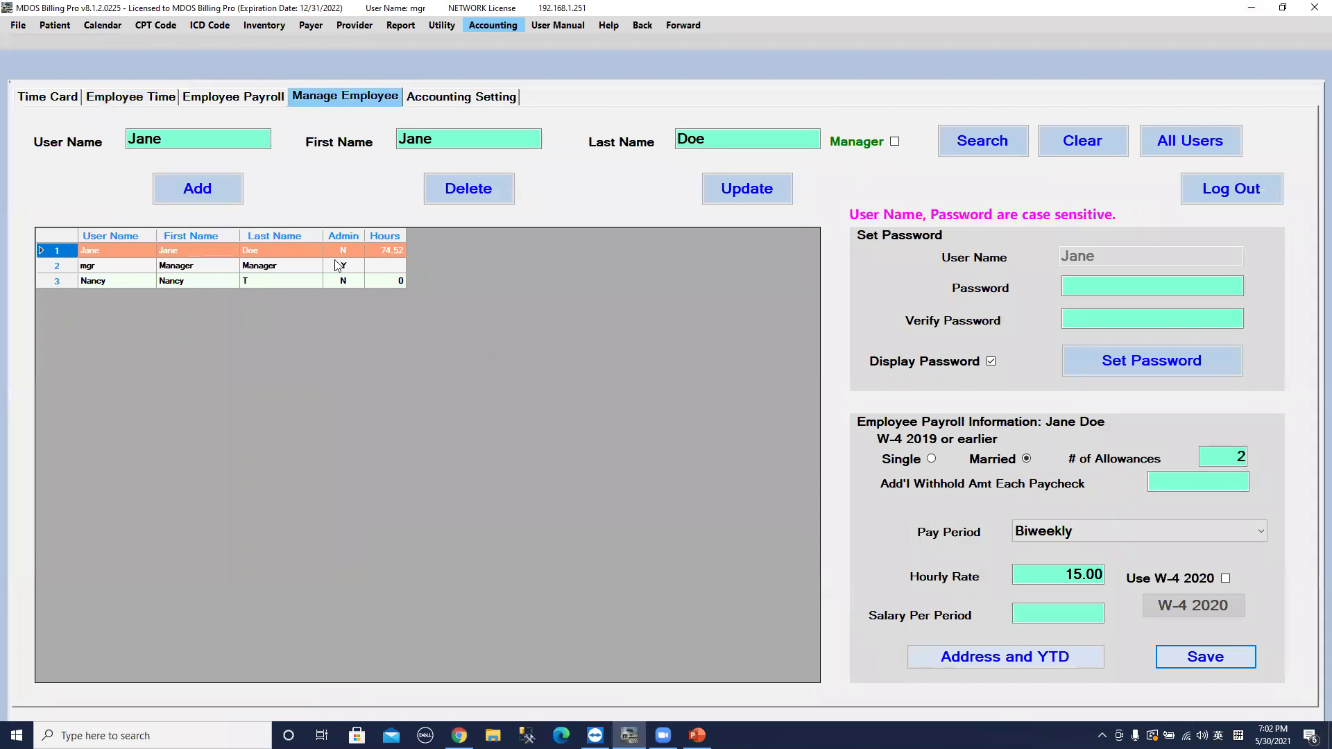
{"action": "left_click", "coordinate": [128, 97]}
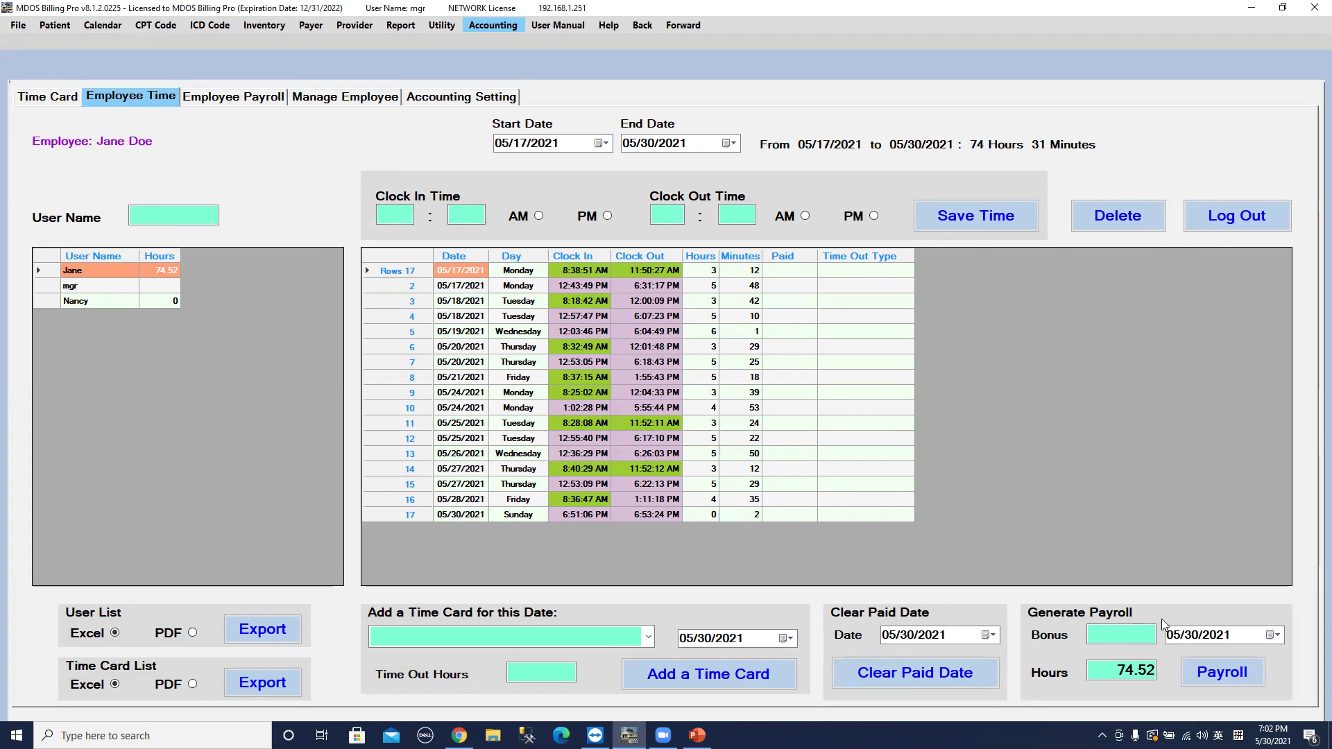
Step: Regenerate Jane's 05/30/2021 payroll over the old one (gross 1,117.80, net 1,032.29)
{"action": "left_click", "coordinate": [1222, 671]}
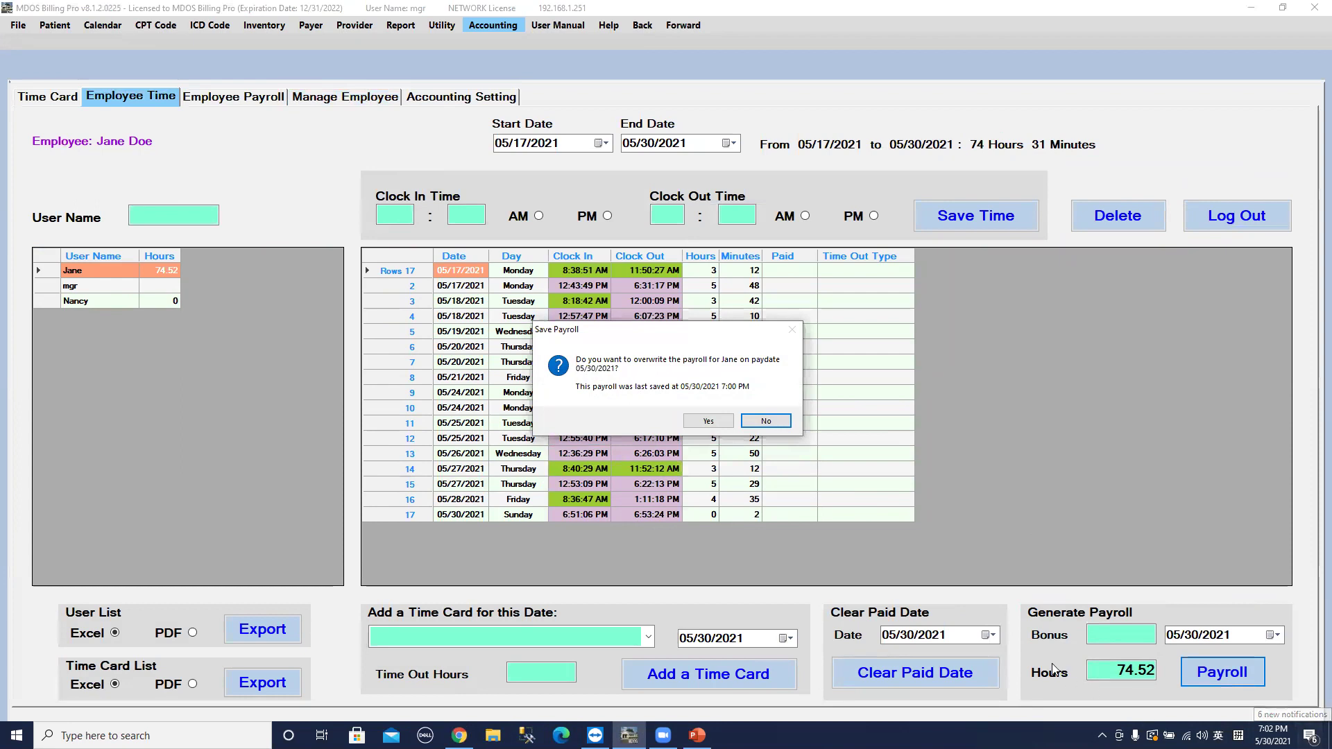
{"action": "left_click", "coordinate": [708, 420]}
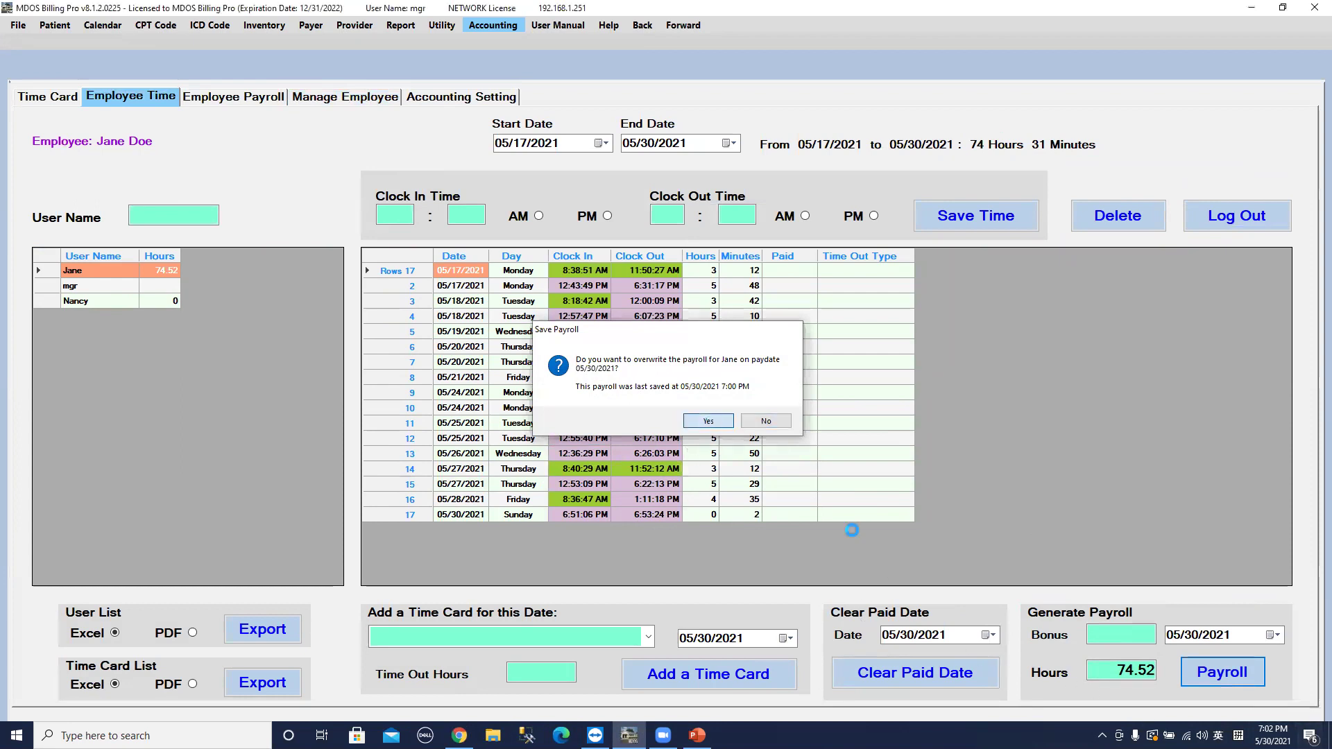
{"action": "key", "text": "Return"}
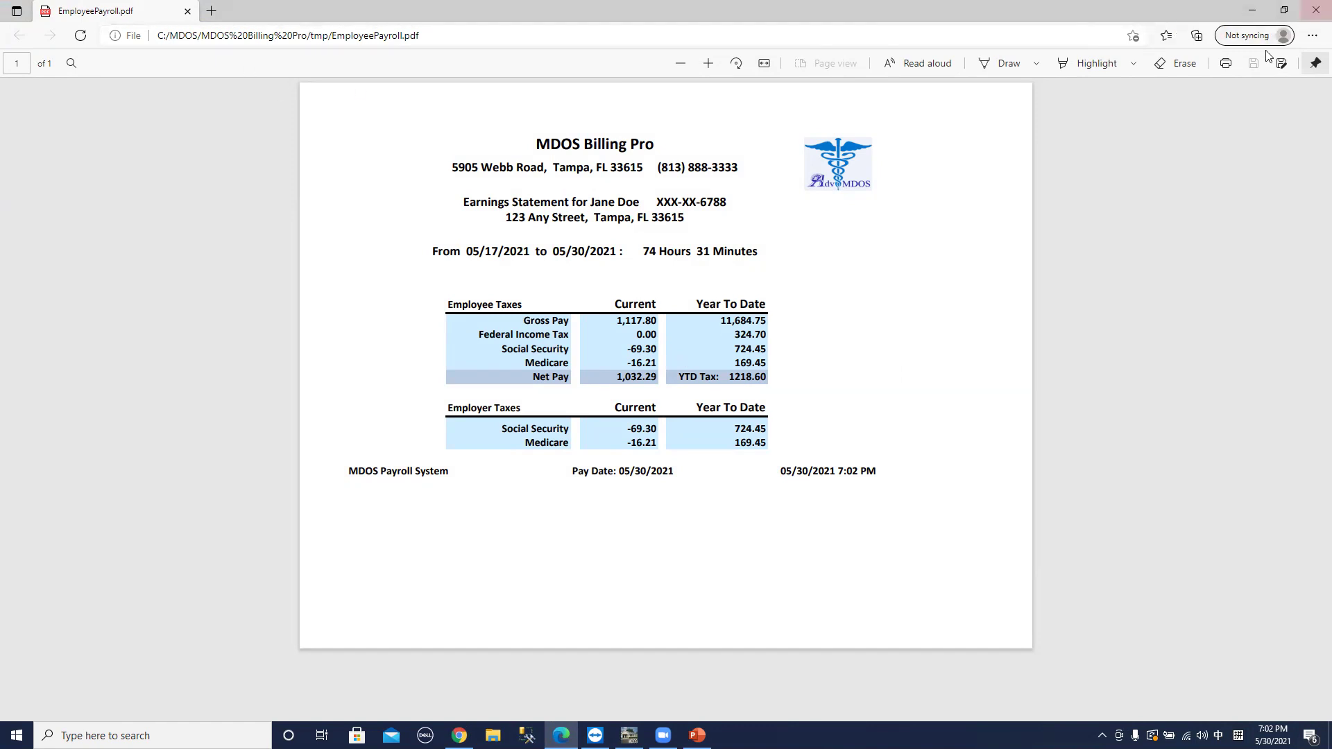
Step: Close the earnings statement PDF and go to the Employee Payroll list
{"action": "left_click", "coordinate": [1312, 12]}
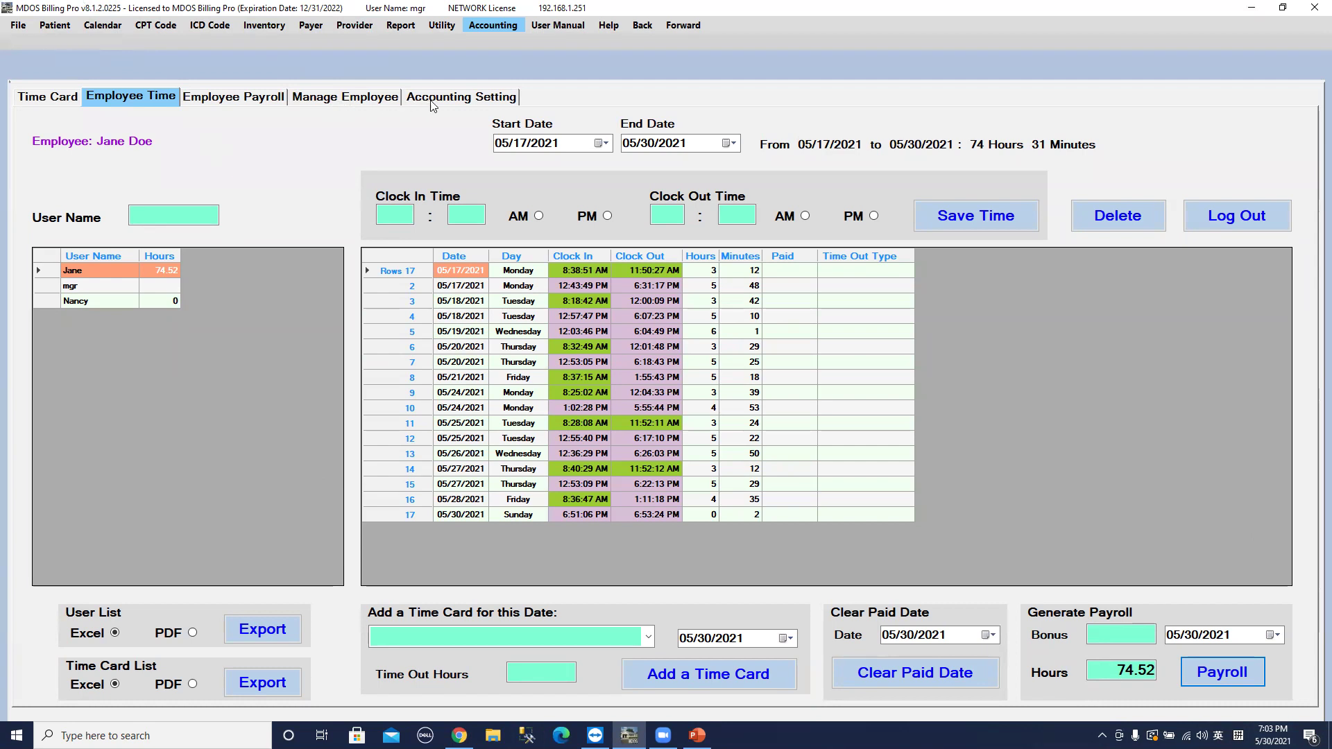
{"action": "left_click", "coordinate": [244, 101]}
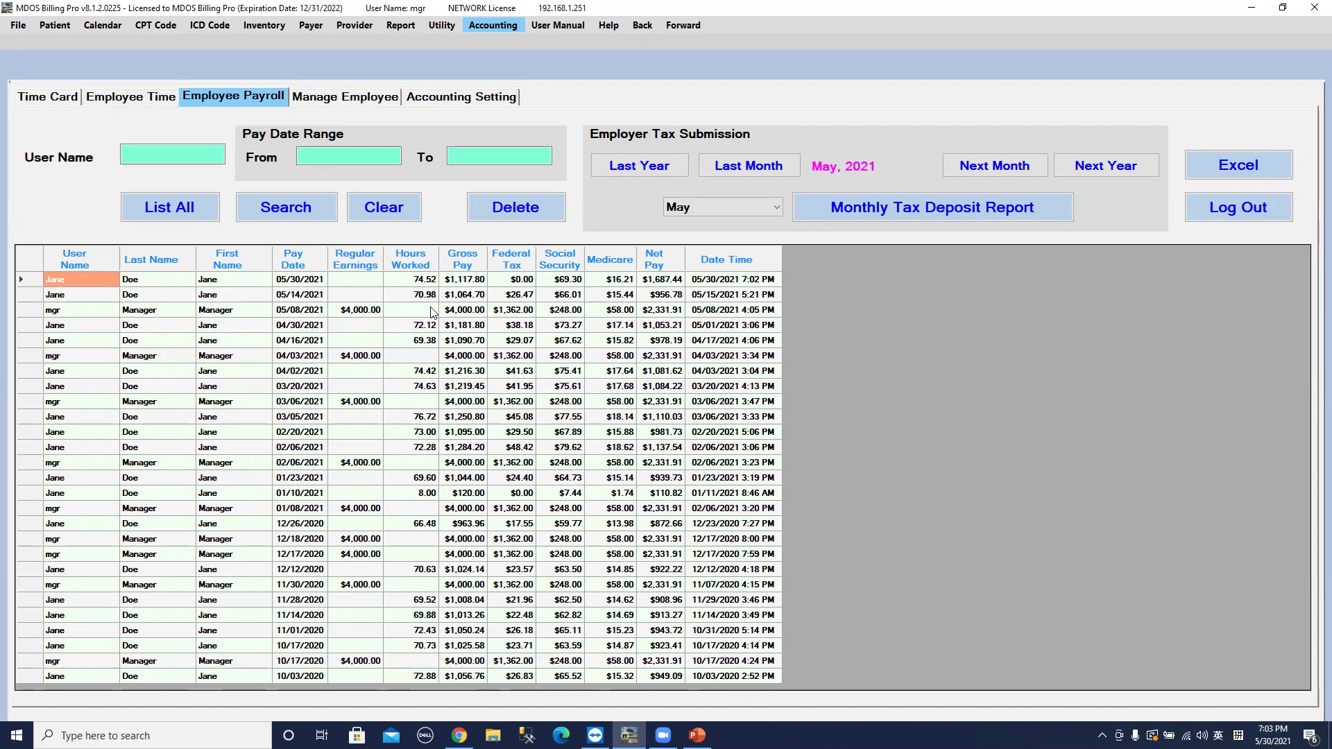
Step: Open Jane's 05/14/2021 earnings statement from the payroll list, view it, then close it
{"action": "double_click", "coordinate": [479, 300]}
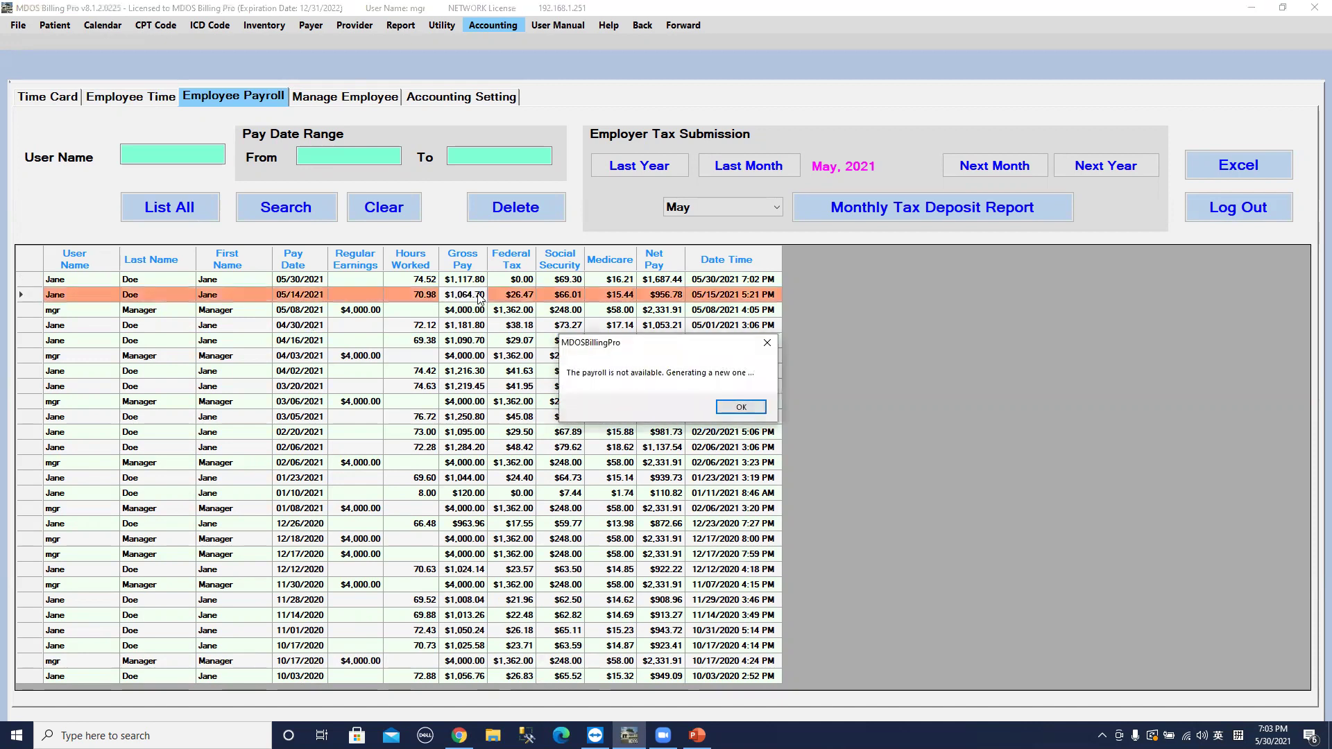
{"action": "left_click", "coordinate": [737, 405]}
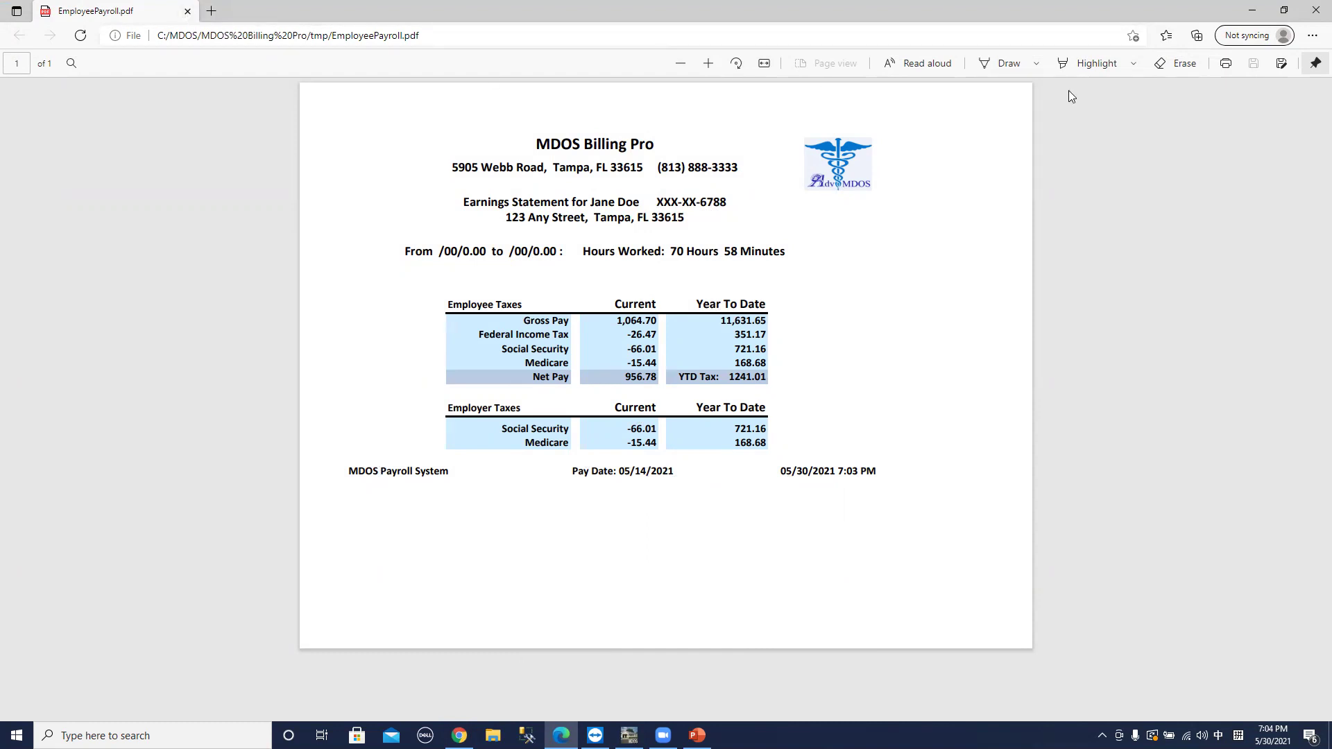
{"action": "left_click", "coordinate": [1313, 12]}
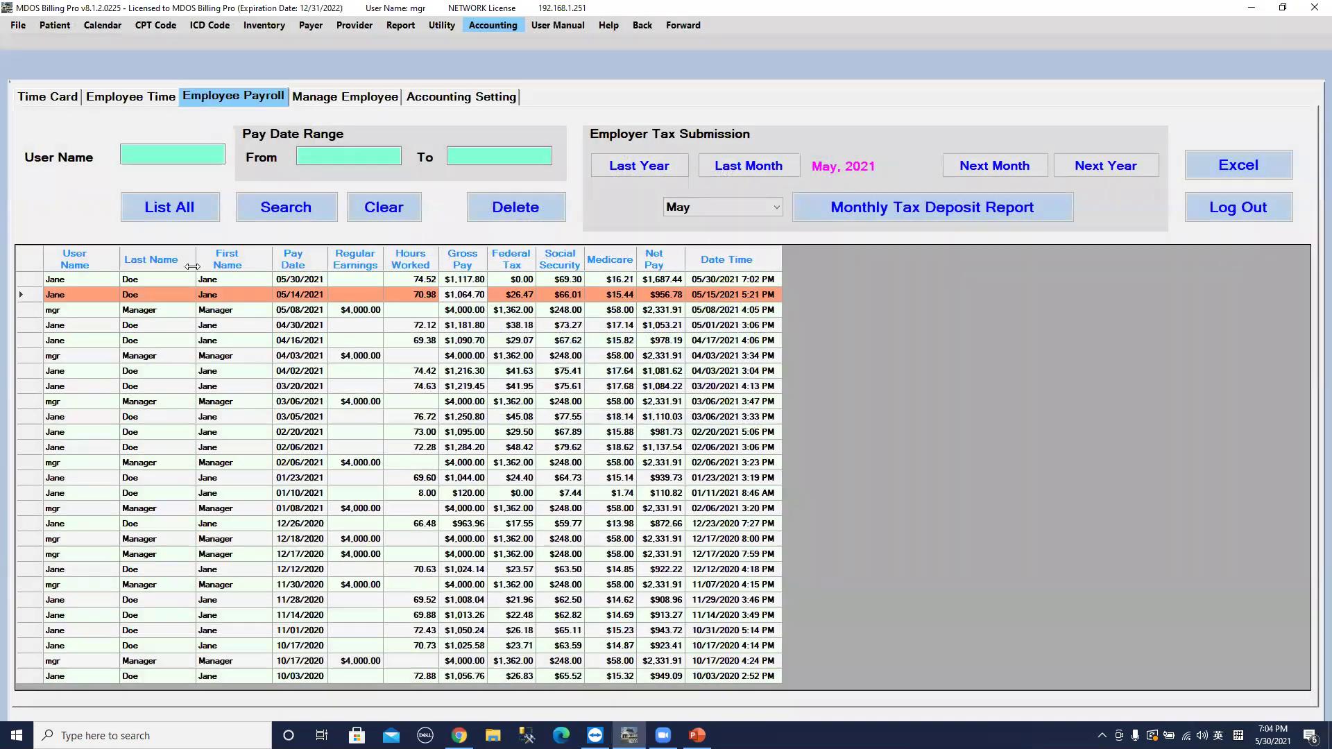
Step: On Employee Time, enter a 100 bonus and choose Holiday Pay as the time card type
{"action": "left_click", "coordinate": [166, 97]}
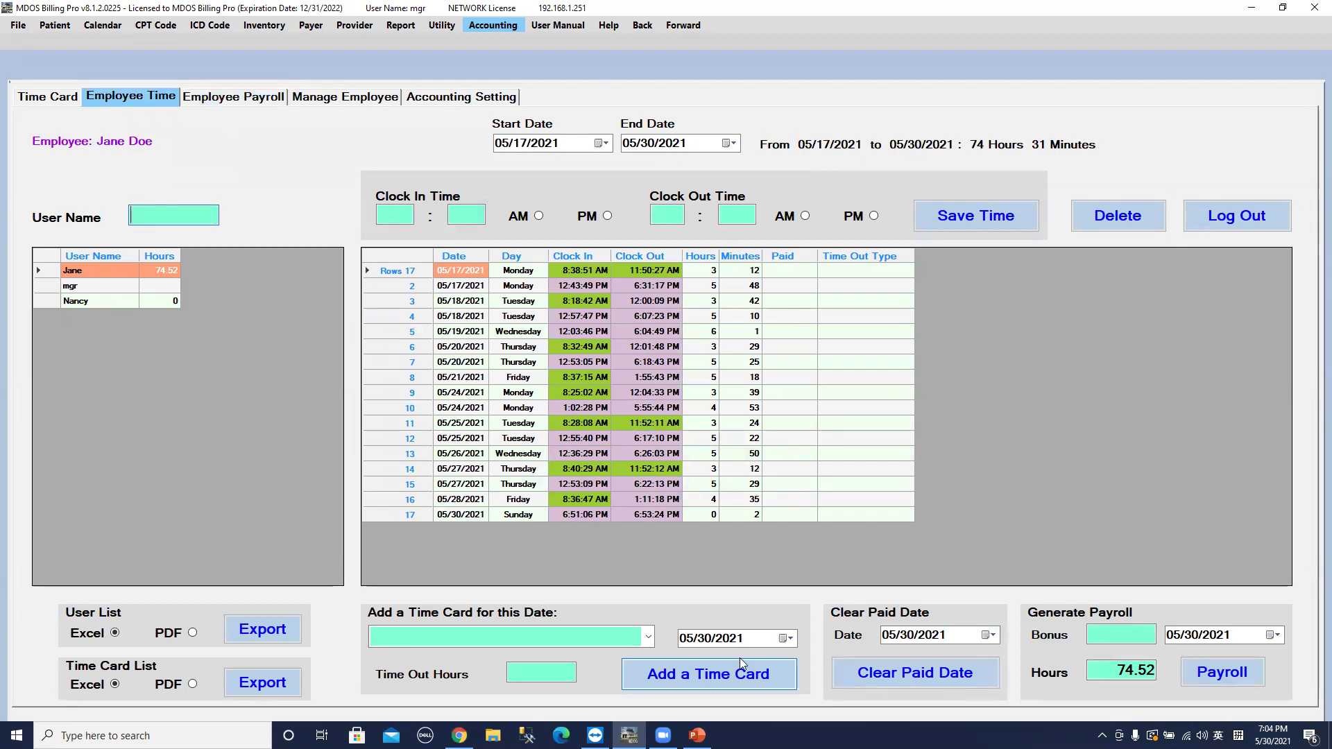
{"action": "left_click", "coordinate": [1095, 633]}
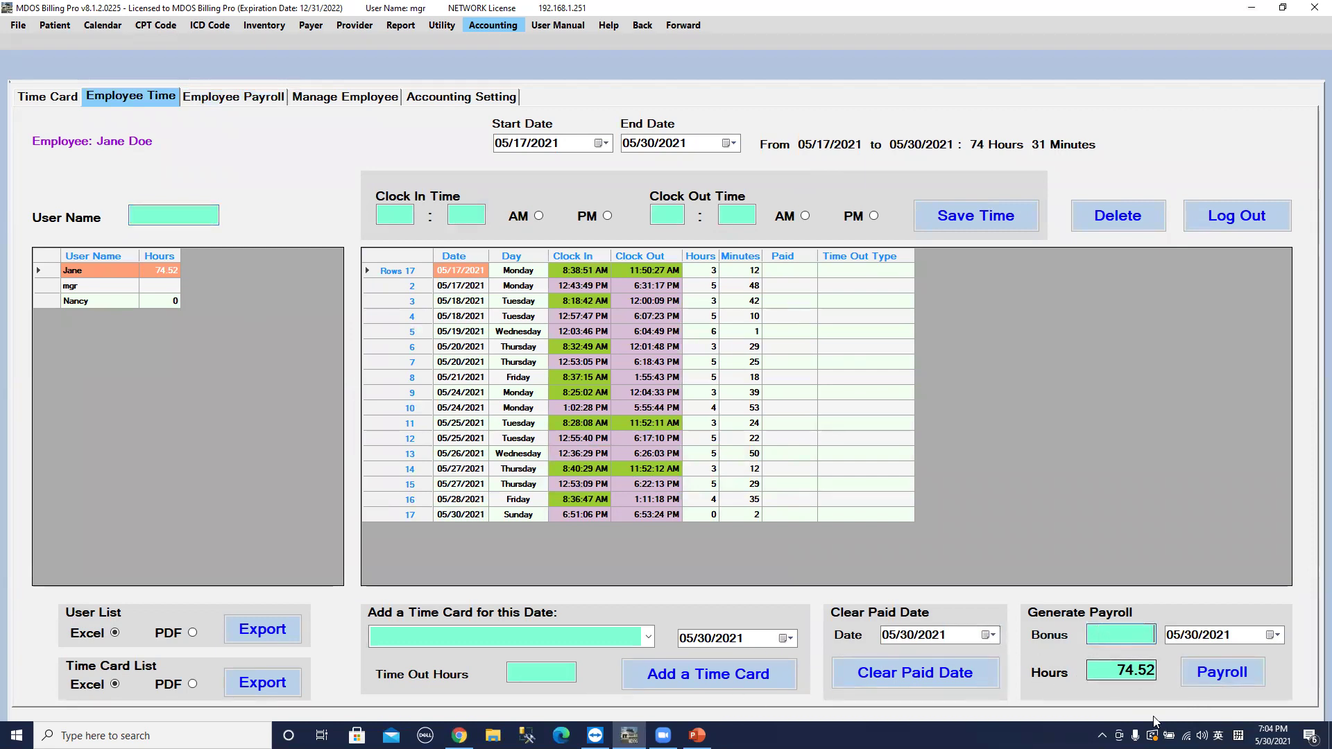
{"action": "type", "text": "100"}
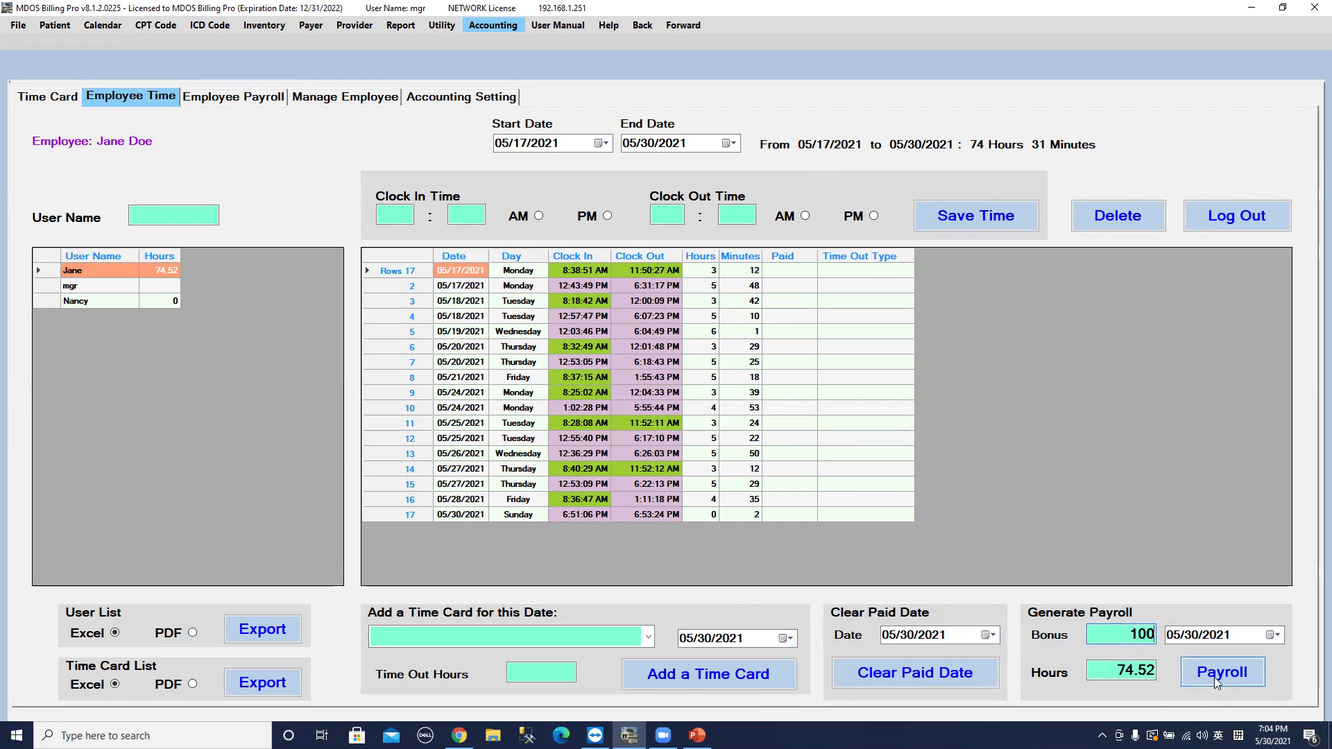
{"action": "left_click", "coordinate": [646, 638]}
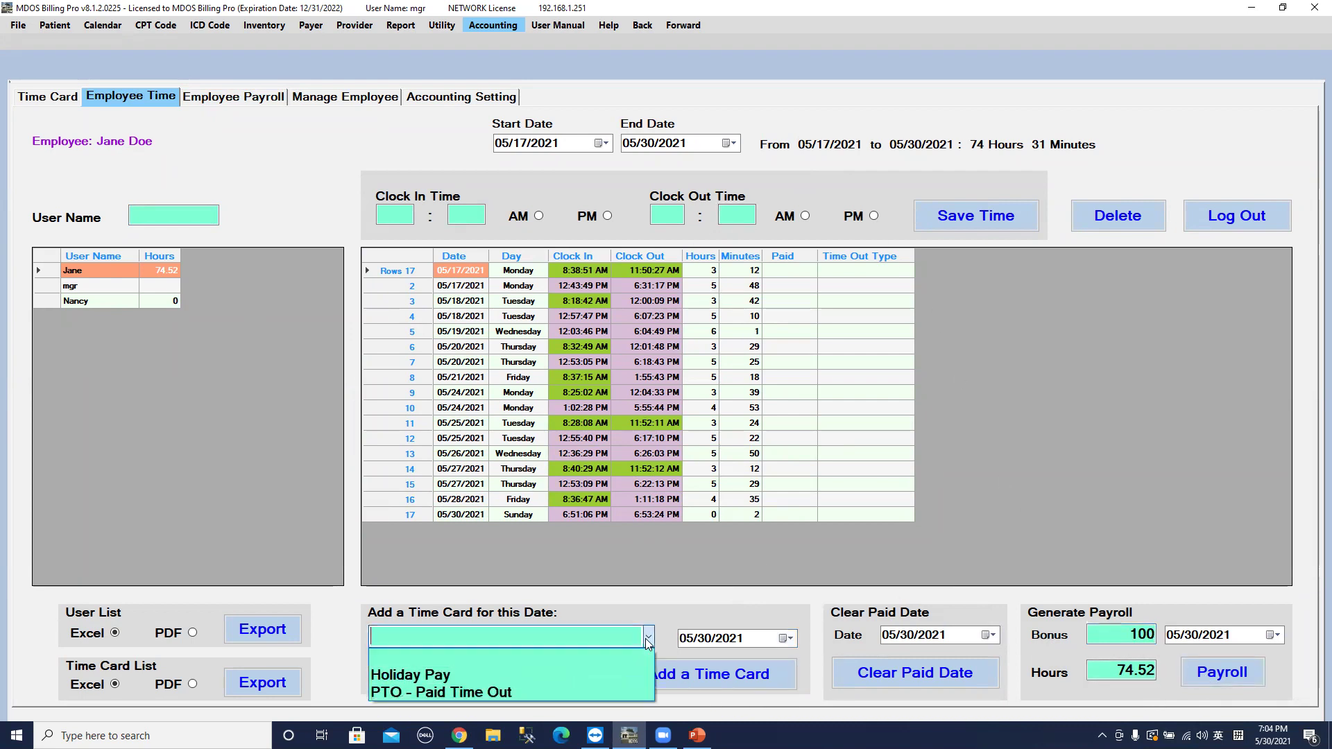
{"action": "left_click", "coordinate": [473, 675]}
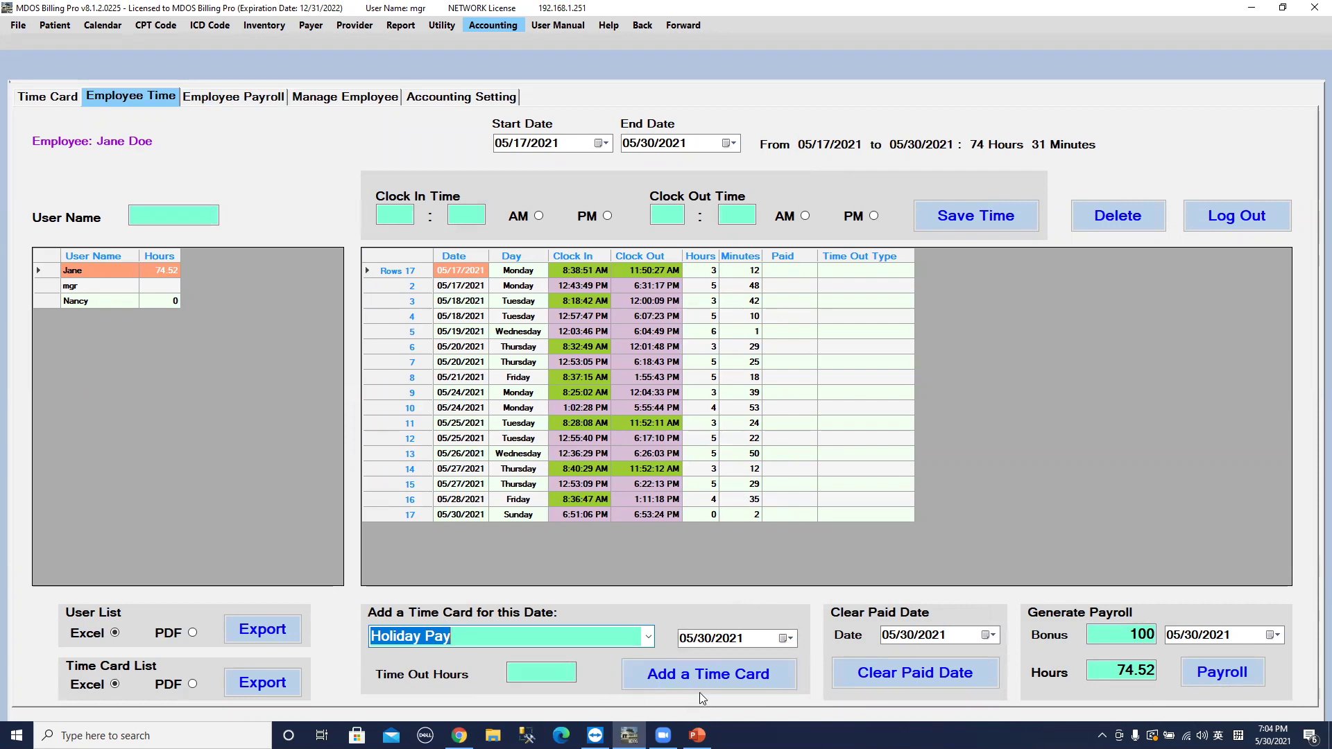
Step: Regenerate the 05/30/2021 payroll with the bonus (gross 1,217.80, net 1,124.64), overwriting the old one
{"action": "left_click", "coordinate": [1218, 671]}
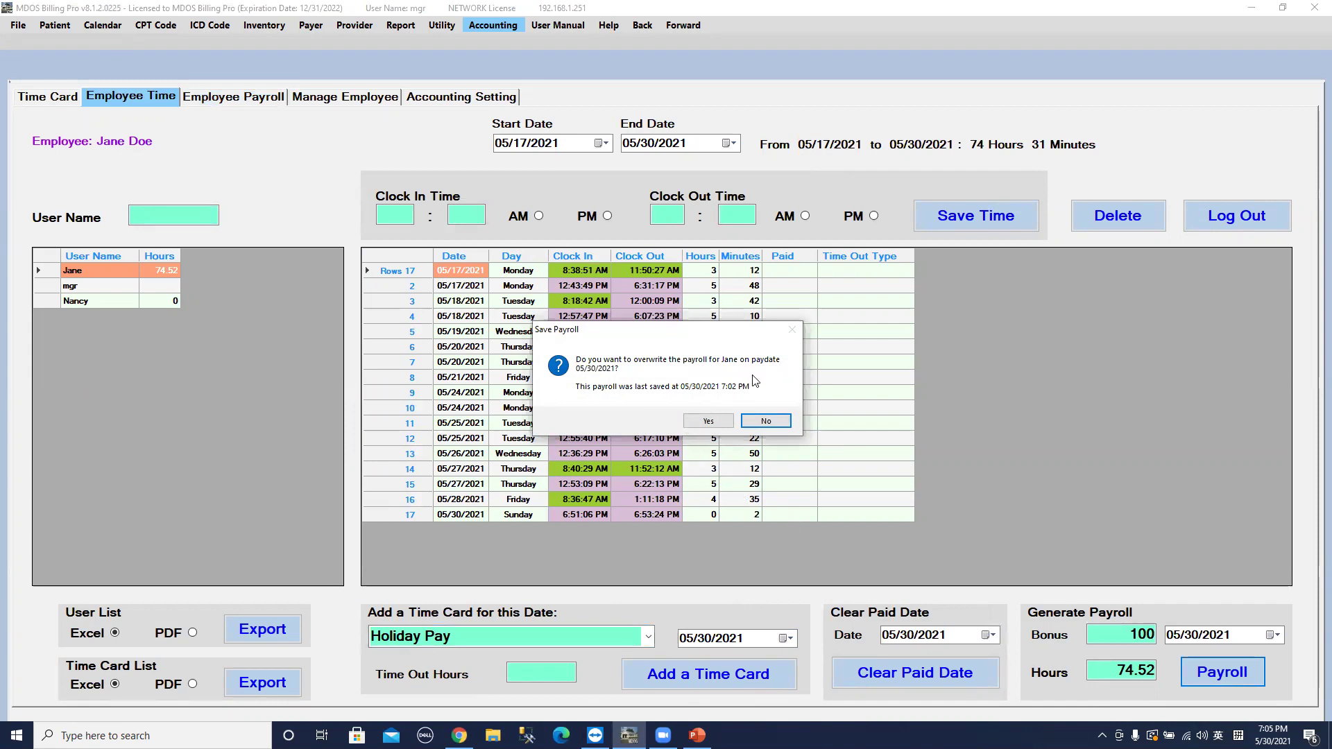
{"action": "left_click", "coordinate": [706, 420]}
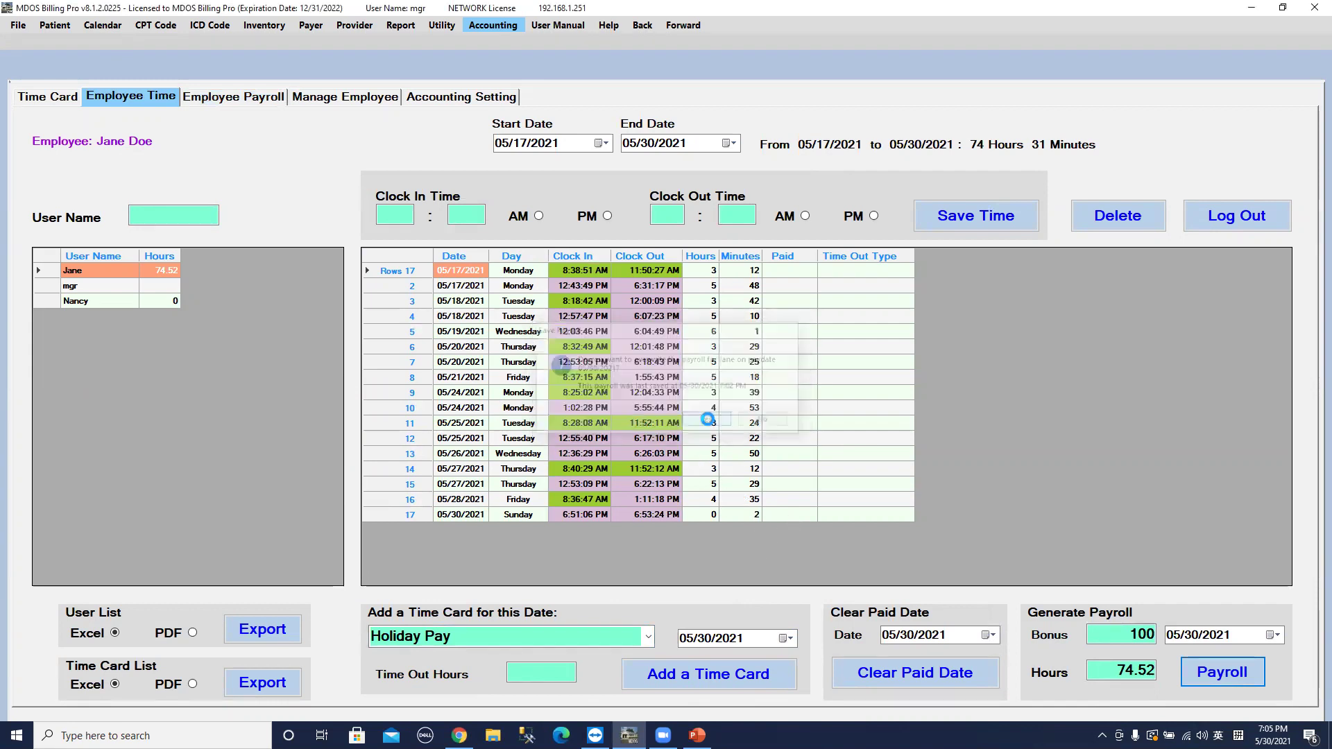
{"action": "key", "text": "Return"}
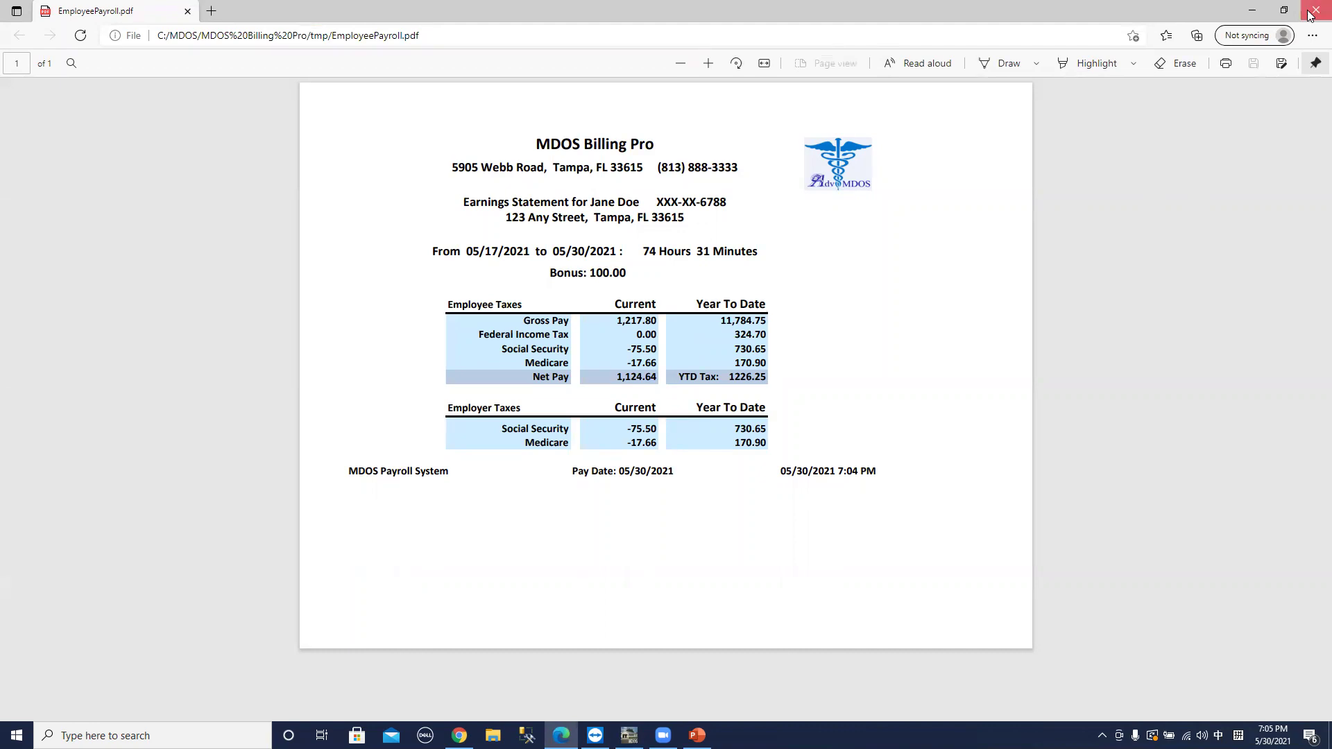
{"action": "left_click", "coordinate": [1312, 11]}
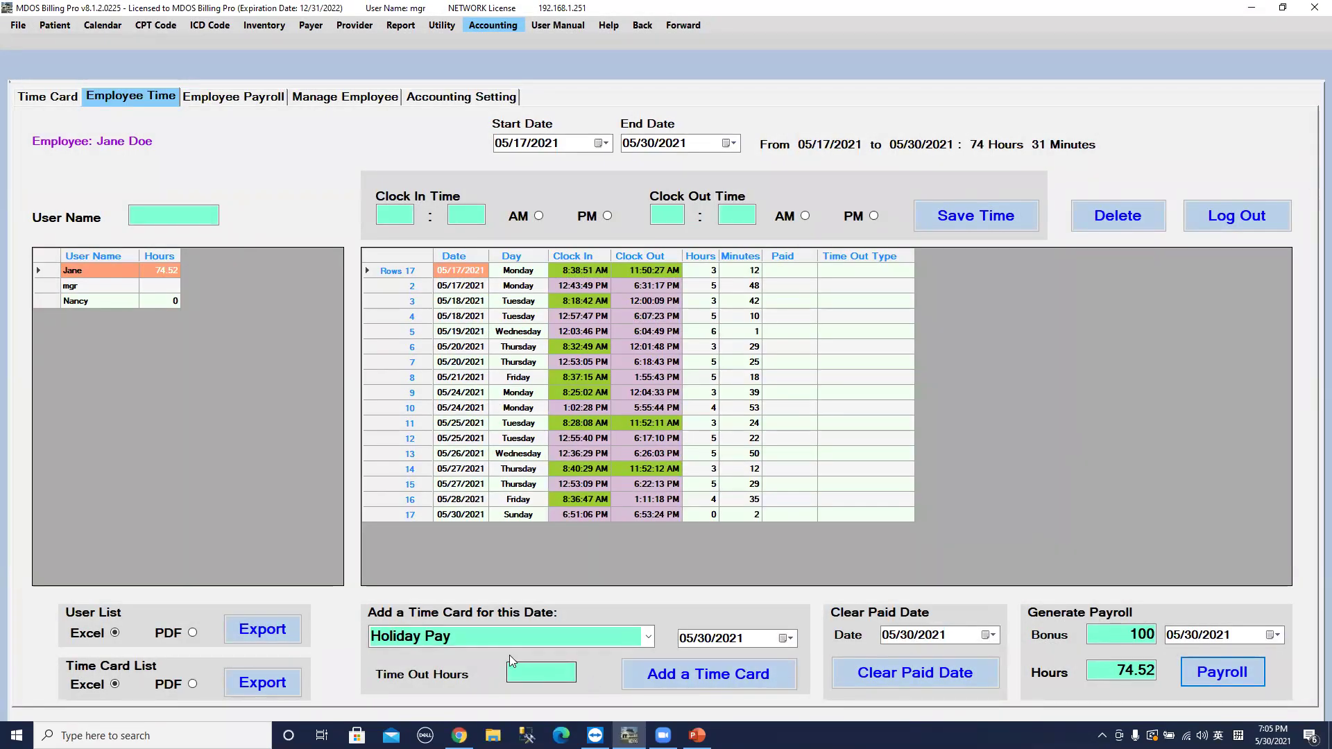
{"action": "left_click", "coordinate": [544, 672]}
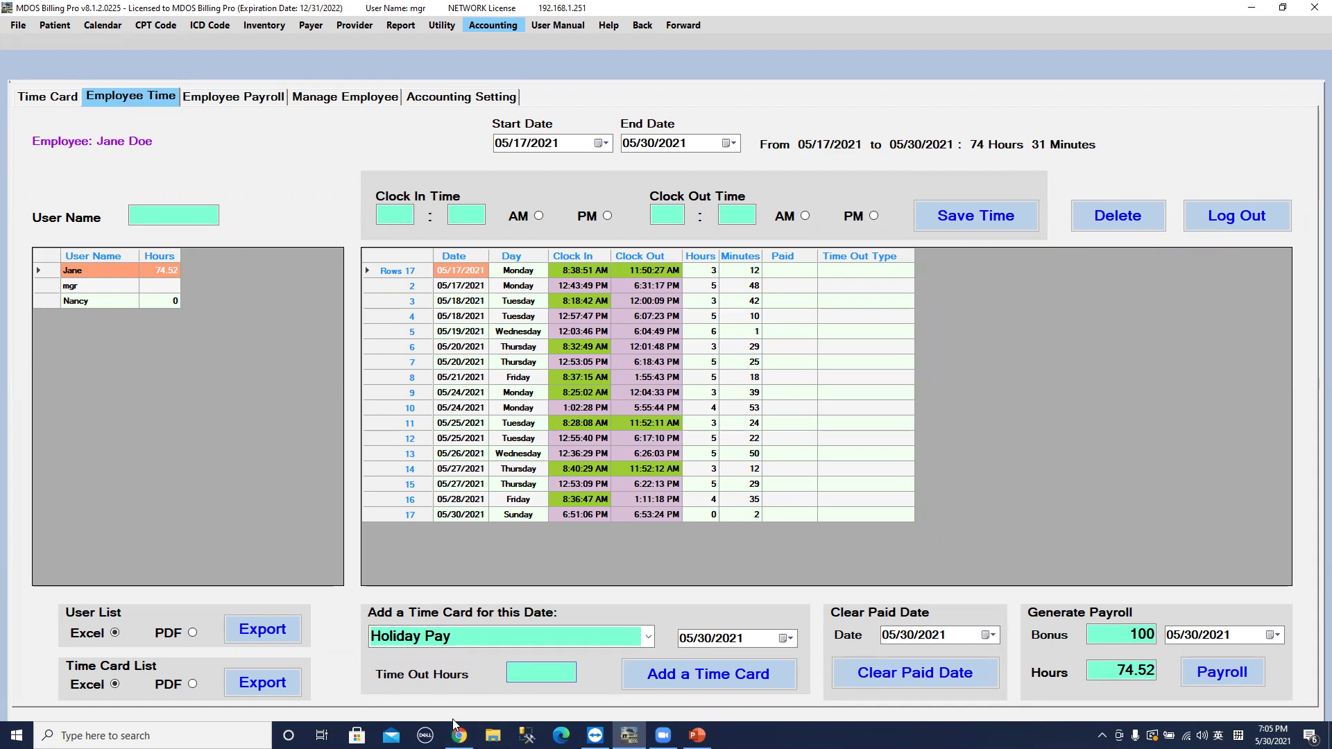
Step: Enter 8 time-out hours and add the Holiday Pay time card dated 05/30/2021
{"action": "type", "text": "8"}
{"action": "left_click", "coordinate": [697, 672]}
{"action": "key", "text": "Return"}
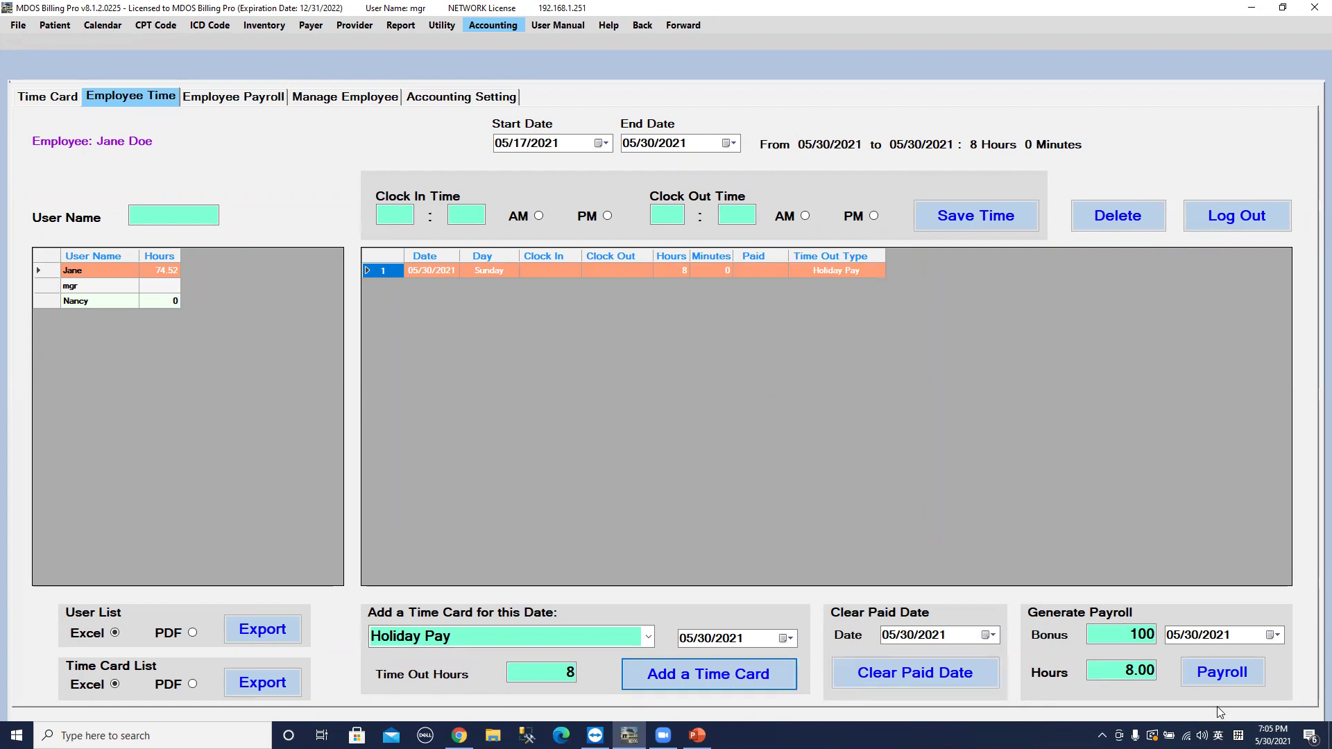
Step: Regenerate Jane's 05/30/2021 payroll with bonus and holiday hours, overwriting the earlier version
{"action": "left_click", "coordinate": [1222, 673]}
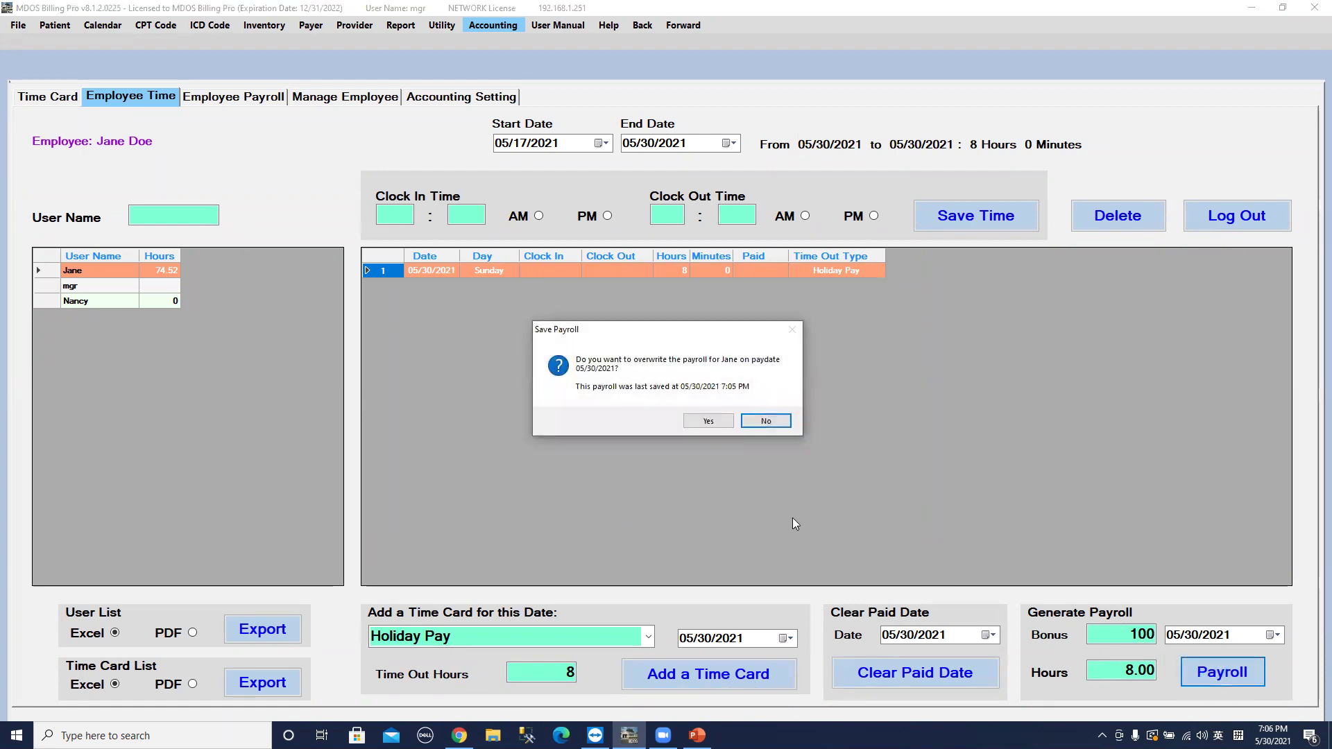
{"action": "left_click", "coordinate": [714, 426]}
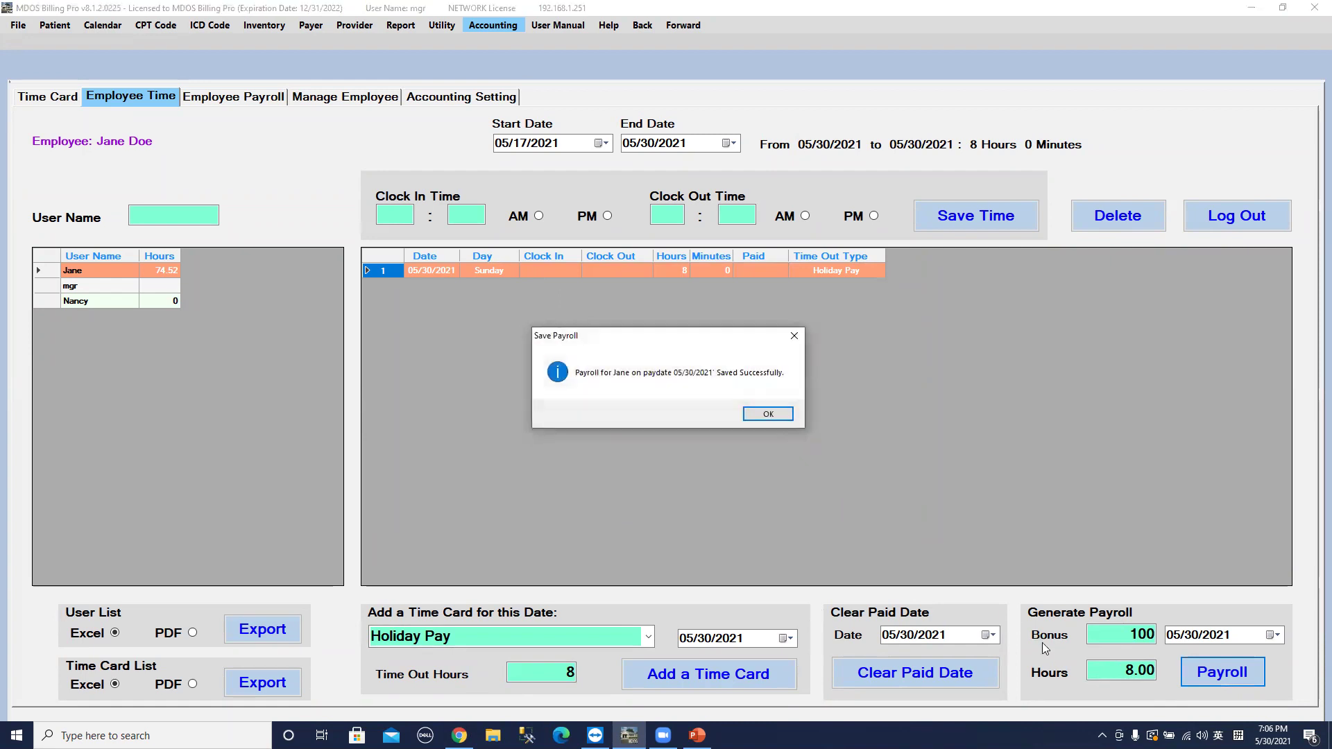
{"action": "key", "text": "Return"}
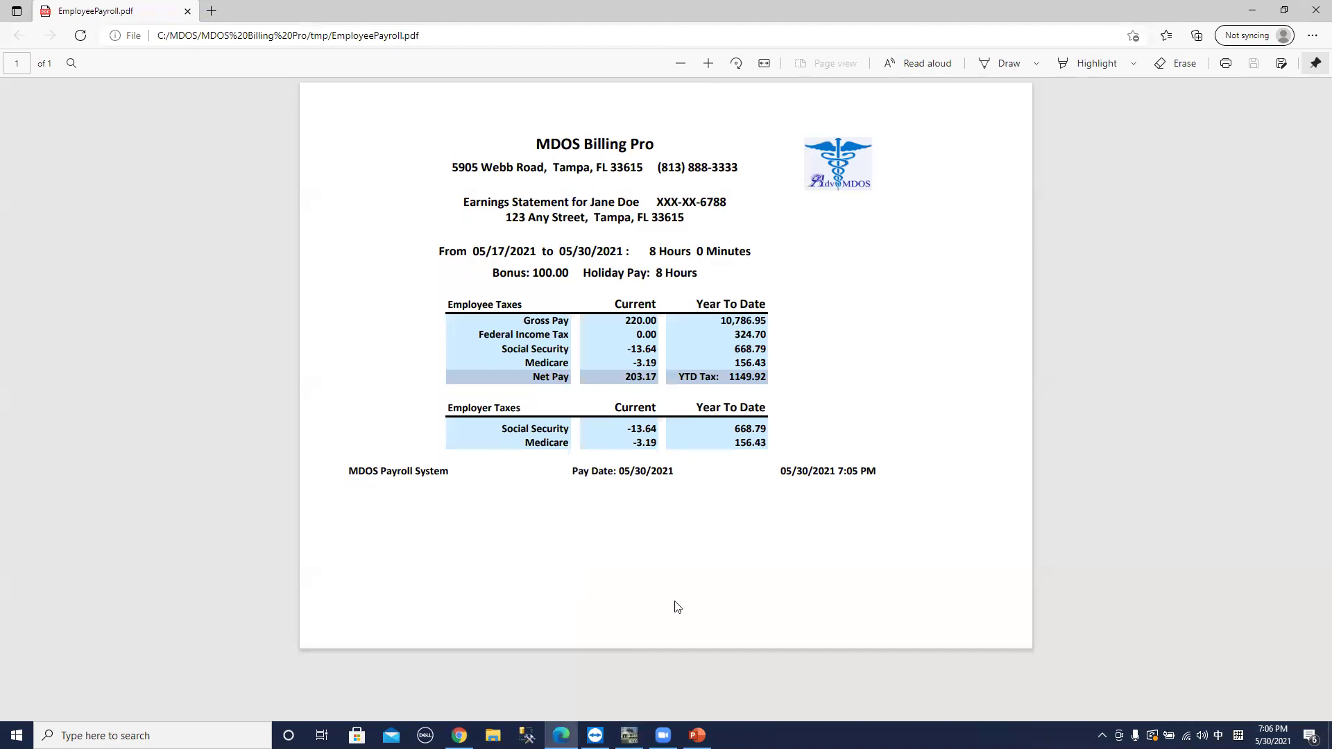
Step: Pin the PDF toolbar, review the statement (gross 220.00, net 203.17), and close it
{"action": "left_click", "coordinate": [1314, 64]}
{"action": "left_click", "coordinate": [1309, 13]}
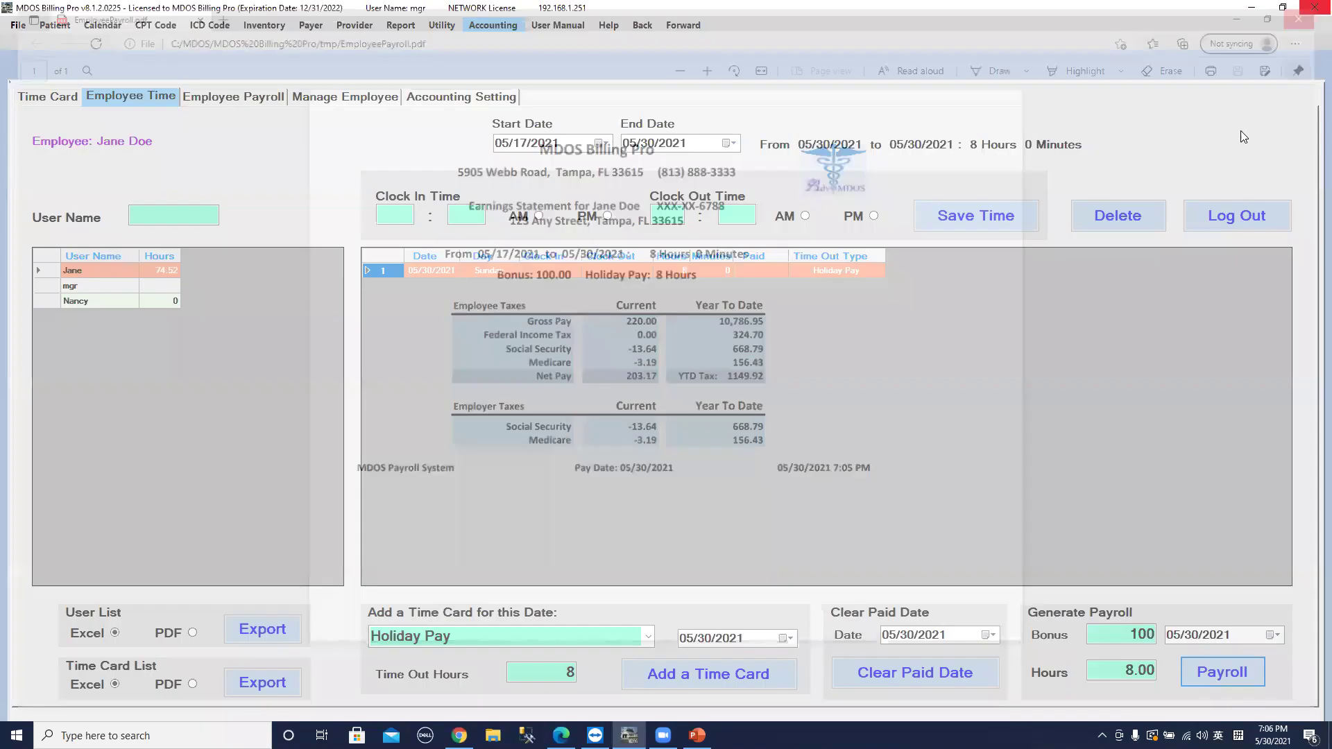
{"action": "left_click", "coordinate": [229, 97]}
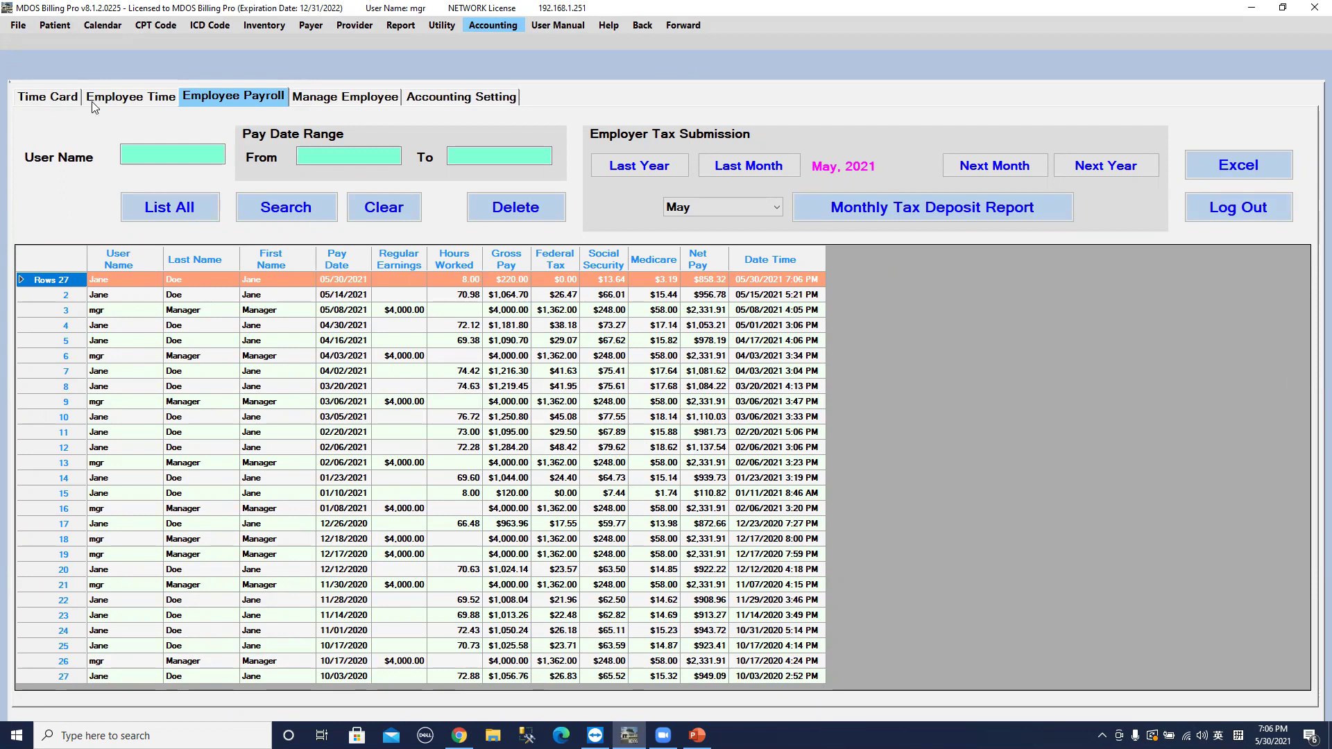
{"action": "left_click", "coordinate": [43, 97]}
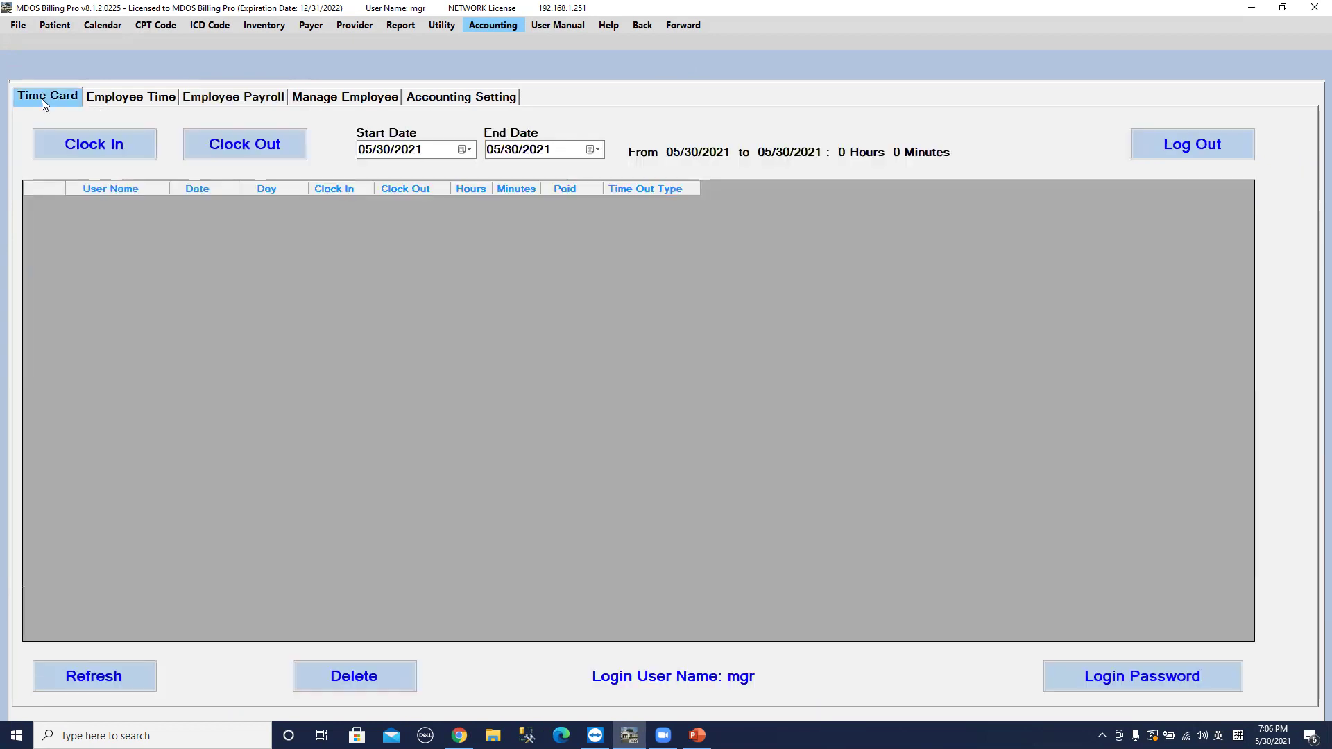
{"action": "left_click", "coordinate": [131, 98]}
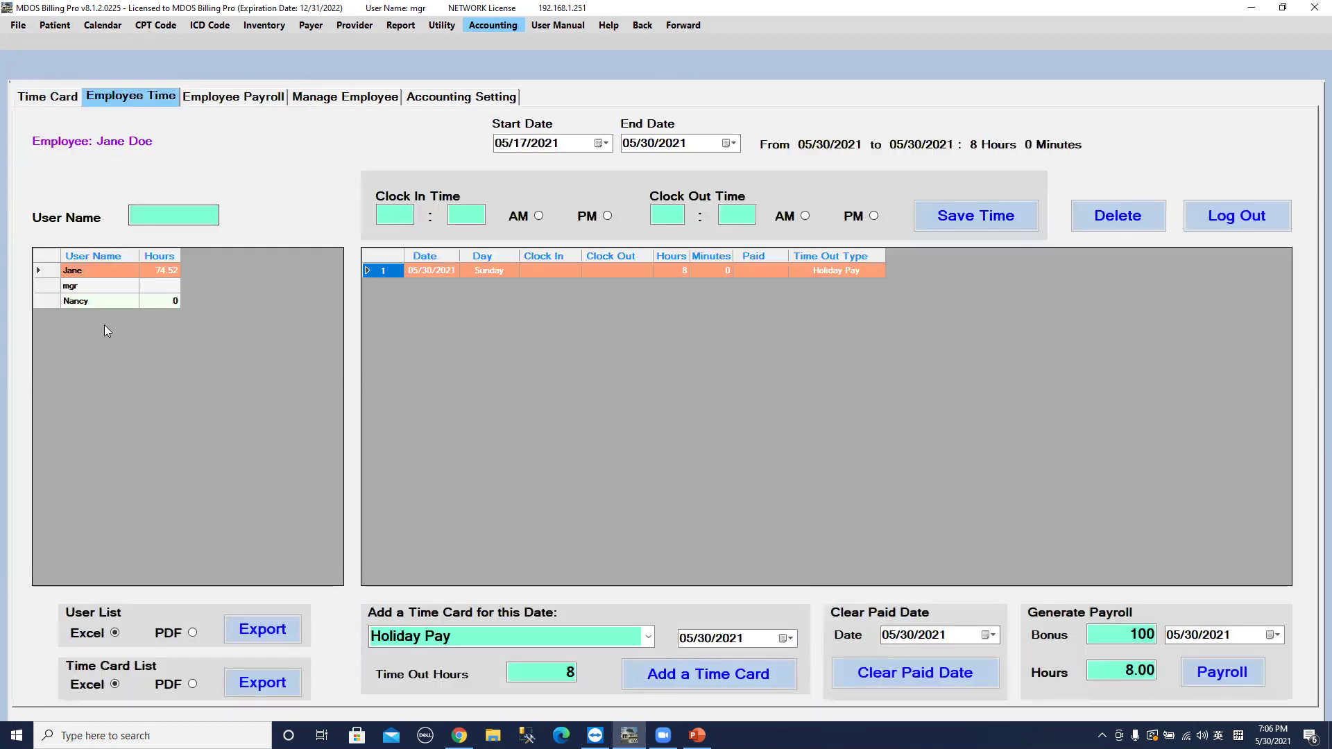
Step: Select the mgr user and generate their 05/30/2021 payroll (gross 4,000.00, net 2,613.83)
{"action": "left_click", "coordinate": [82, 285]}
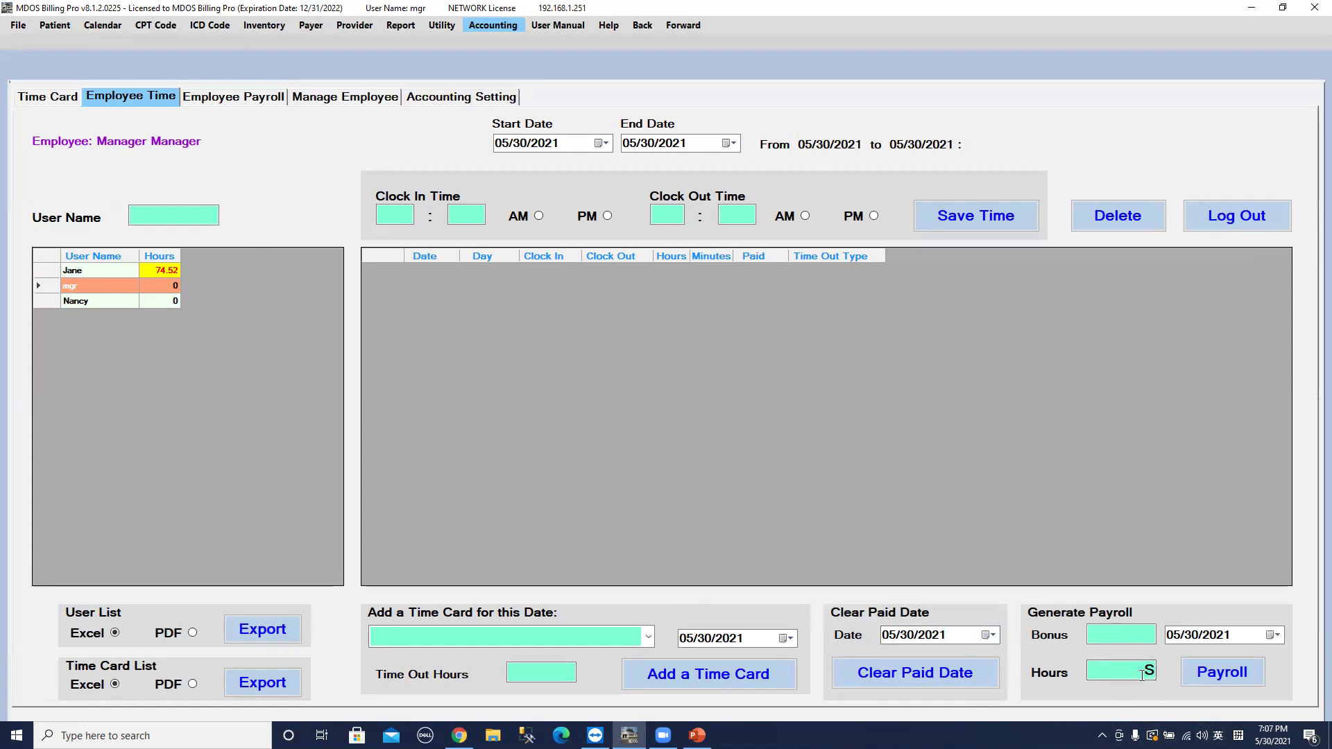
{"action": "left_click", "coordinate": [1222, 670]}
{"action": "key", "text": "Return"}
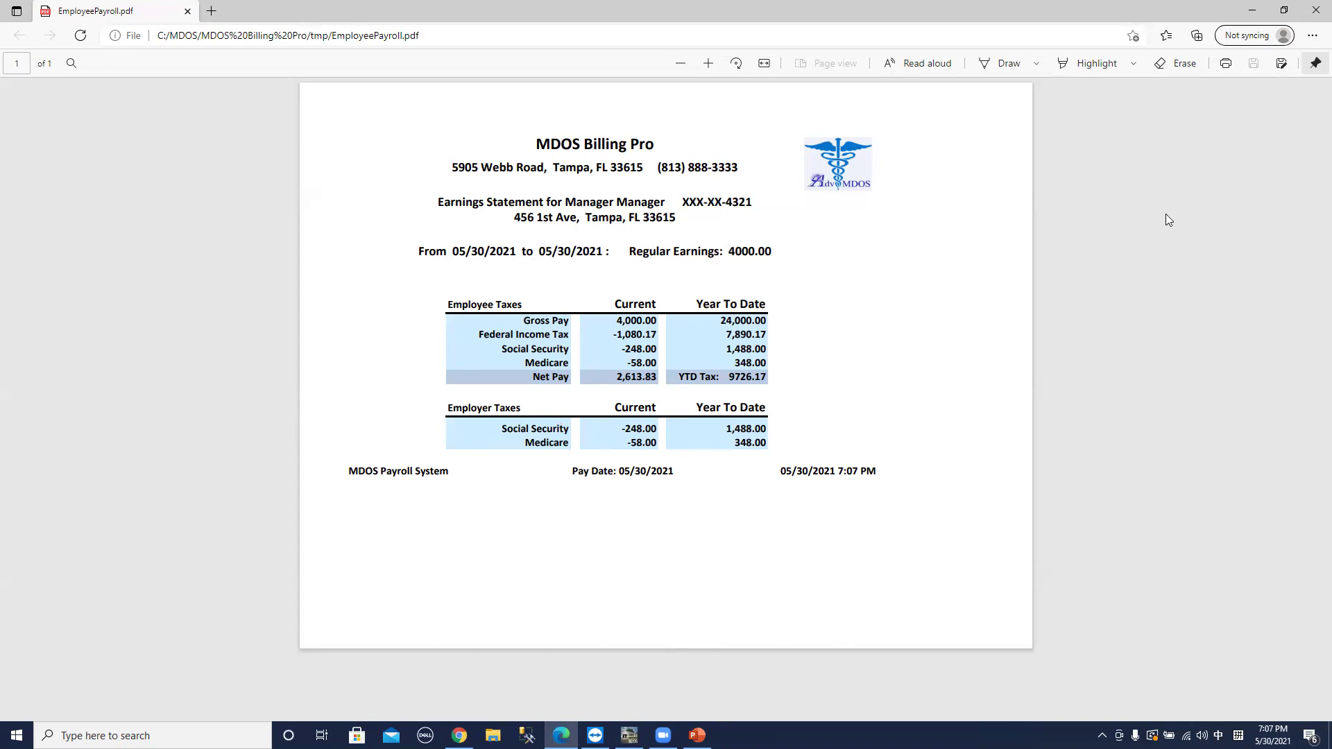
Step: Close the manager's earnings statement showing 4000.00 regular earnings and 2,613.83 net pay
{"action": "left_click", "coordinate": [1315, 10]}
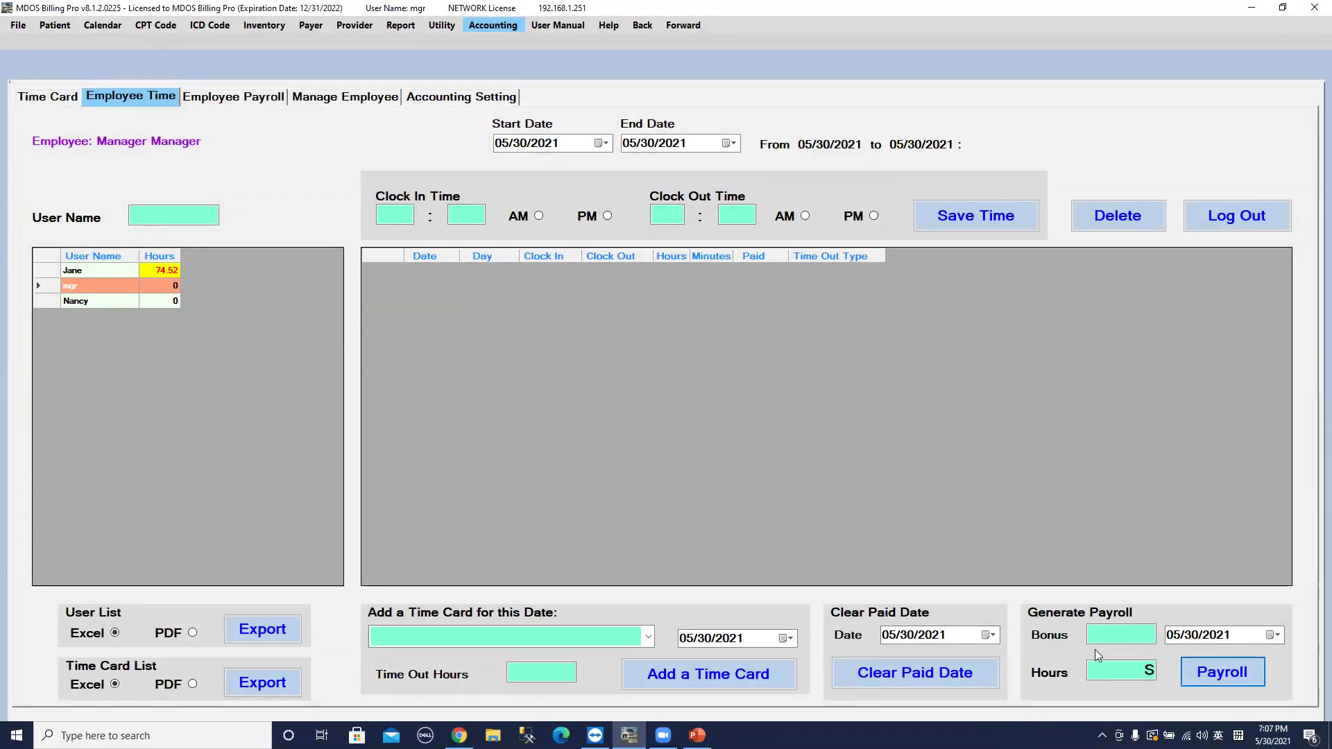
Step: Add a 200 bonus and regenerate the manager's 05/30/2021 payroll, overwriting the earlier one
{"action": "left_click", "coordinate": [1111, 634]}
{"action": "type", "text": "200"}
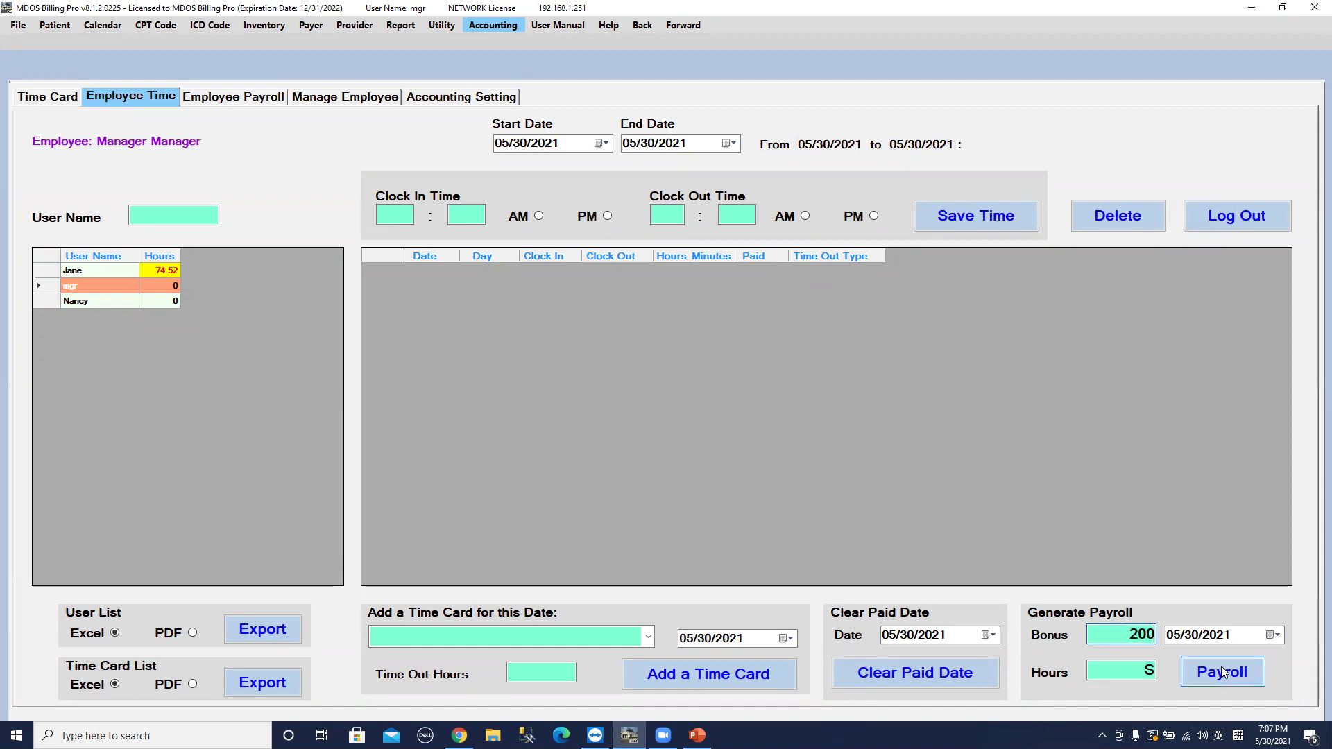
{"action": "left_click", "coordinate": [1223, 676]}
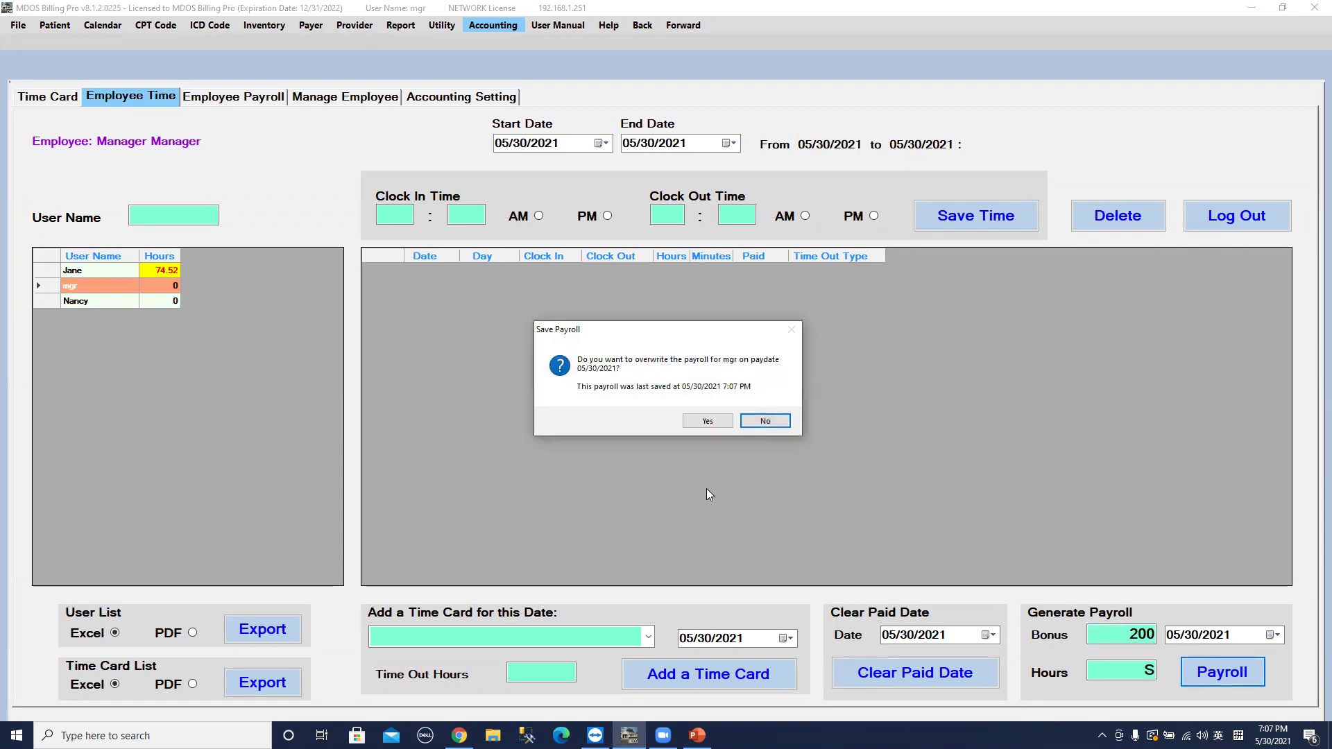
{"action": "left_click", "coordinate": [704, 423]}
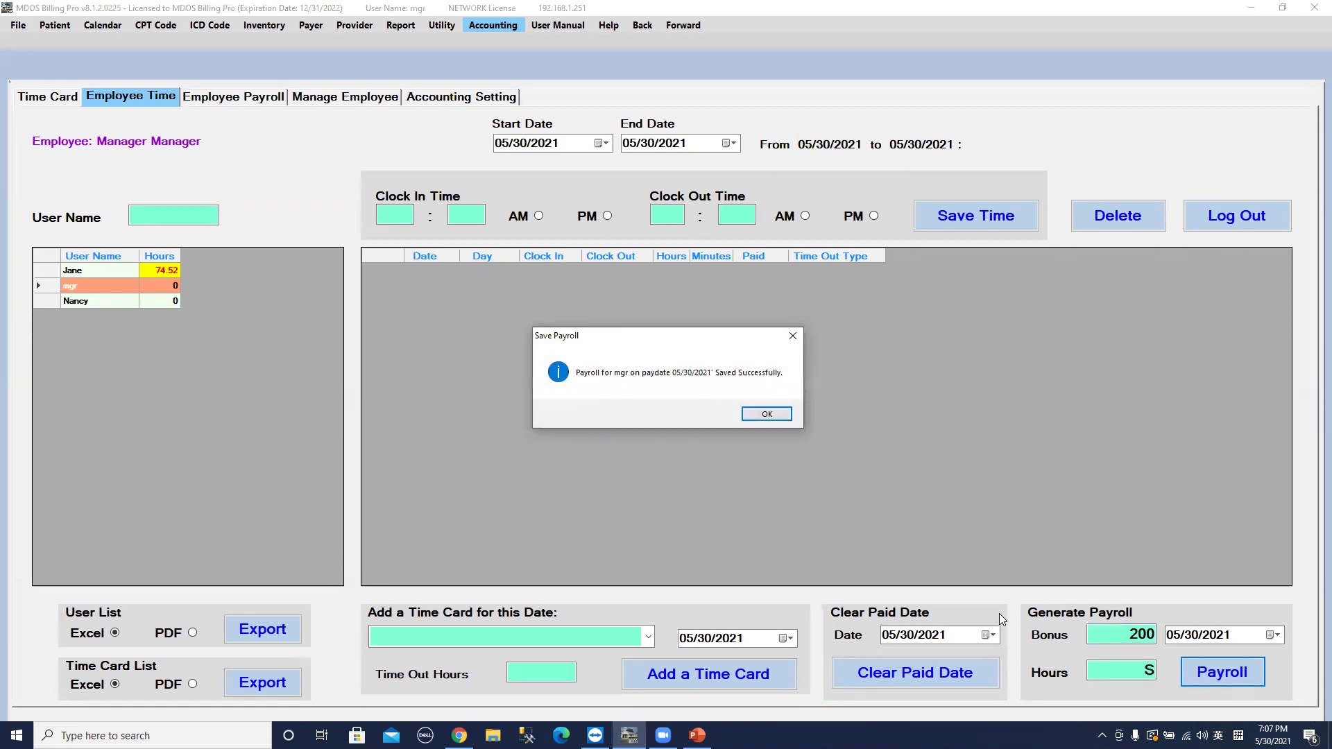
{"action": "key", "text": "Return"}
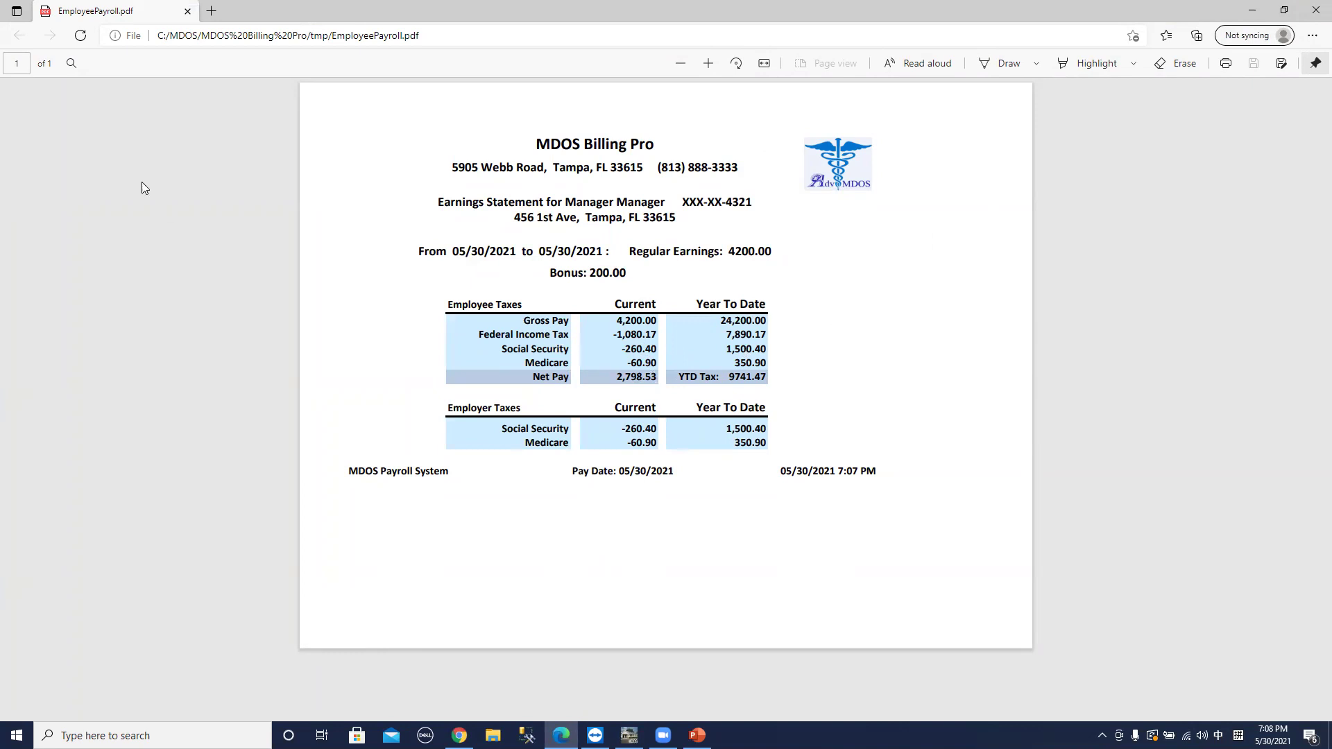
Step: Close the updated statement showing the 200.00 bonus, 4,200.00 gross and 2,798.53 net pay
{"action": "left_click", "coordinate": [1313, 11]}
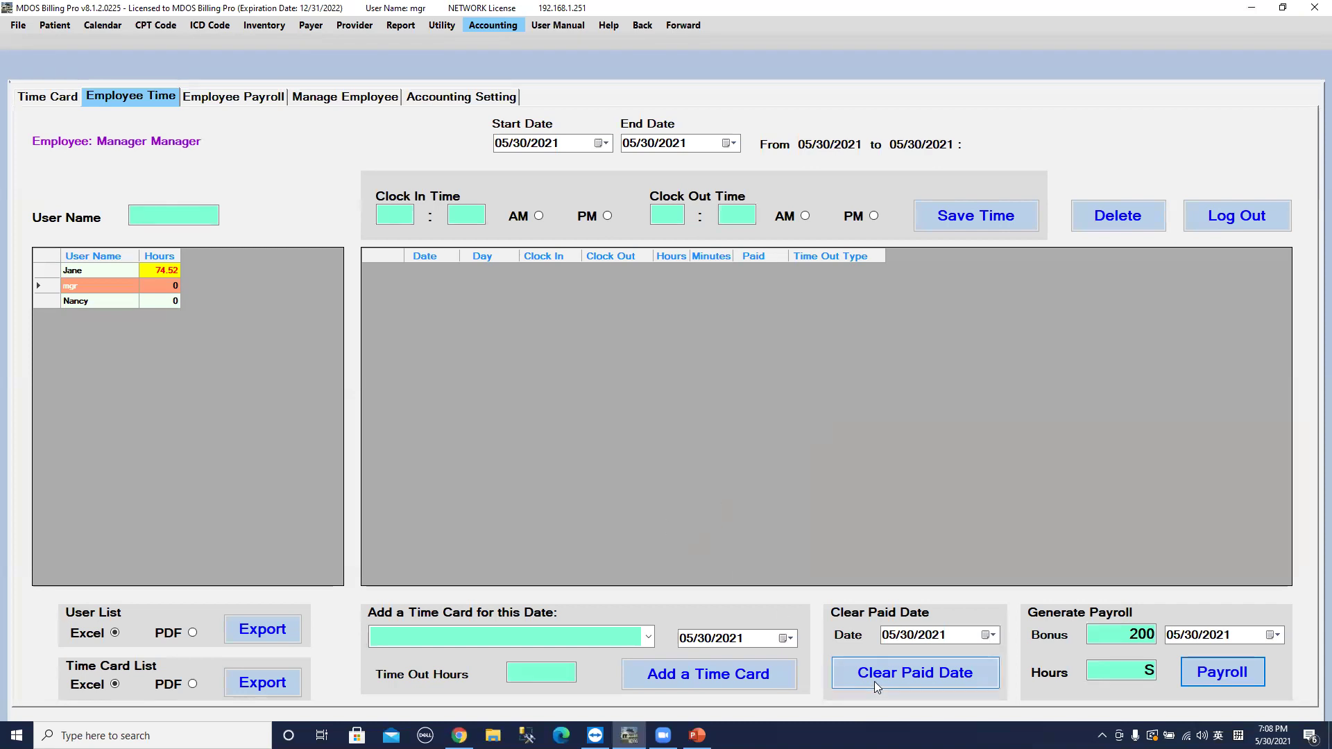
{"action": "left_click", "coordinate": [697, 734]}
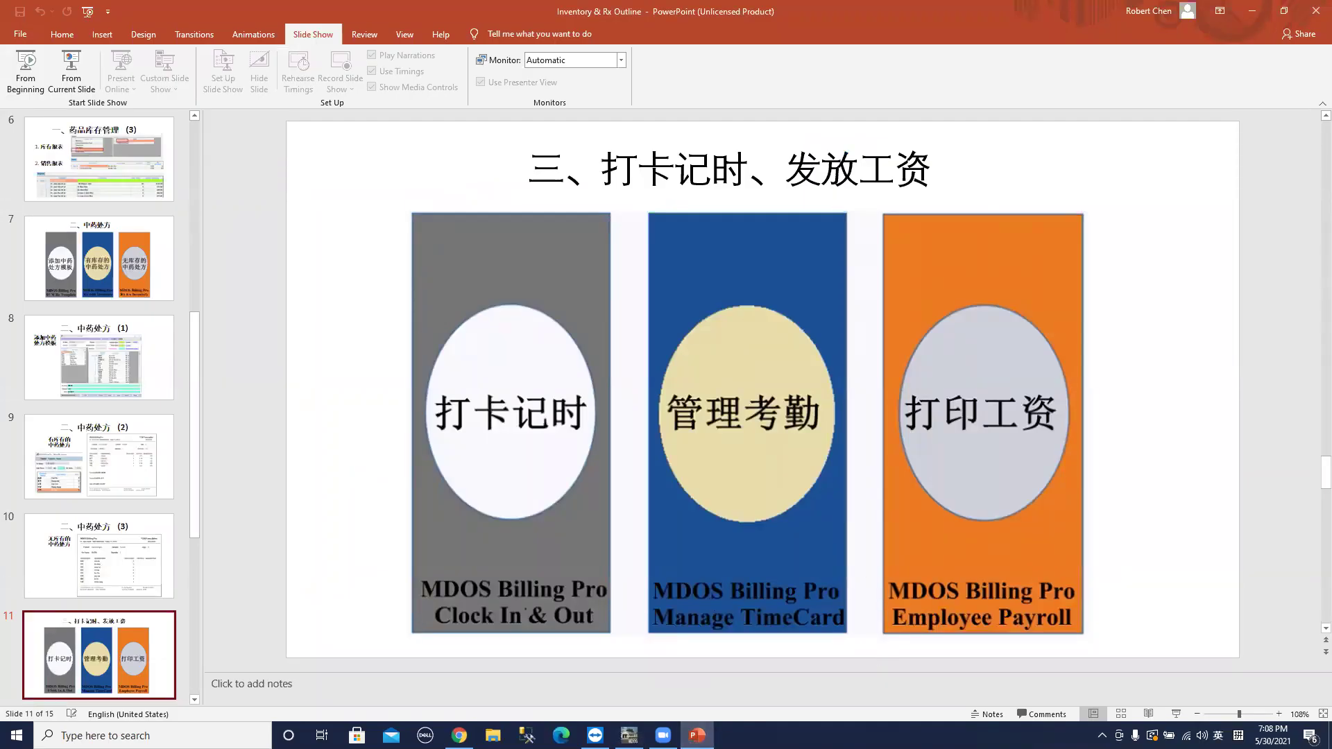
{"action": "left_click", "coordinate": [629, 735]}
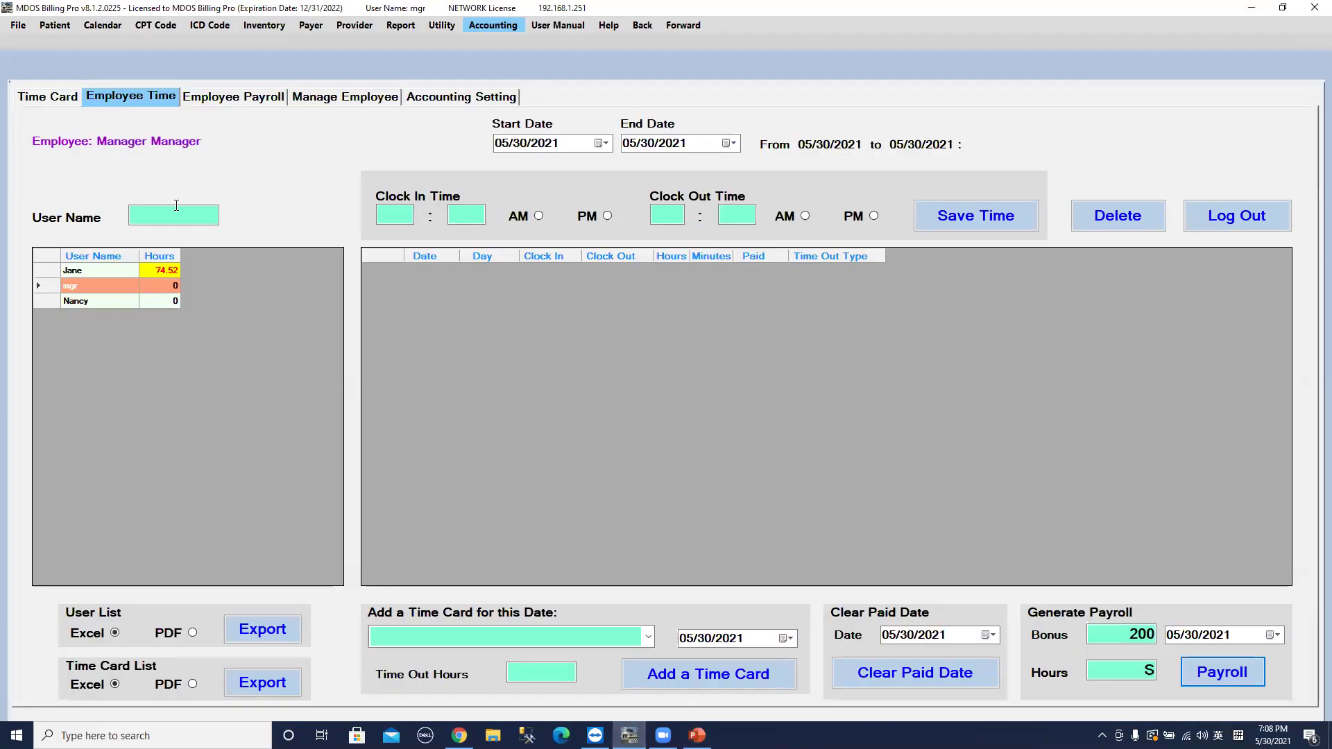
Step: Glance at the accounting settings, then reselect the manager on Employee Time, clearing the bonus
{"action": "left_click", "coordinate": [448, 101]}
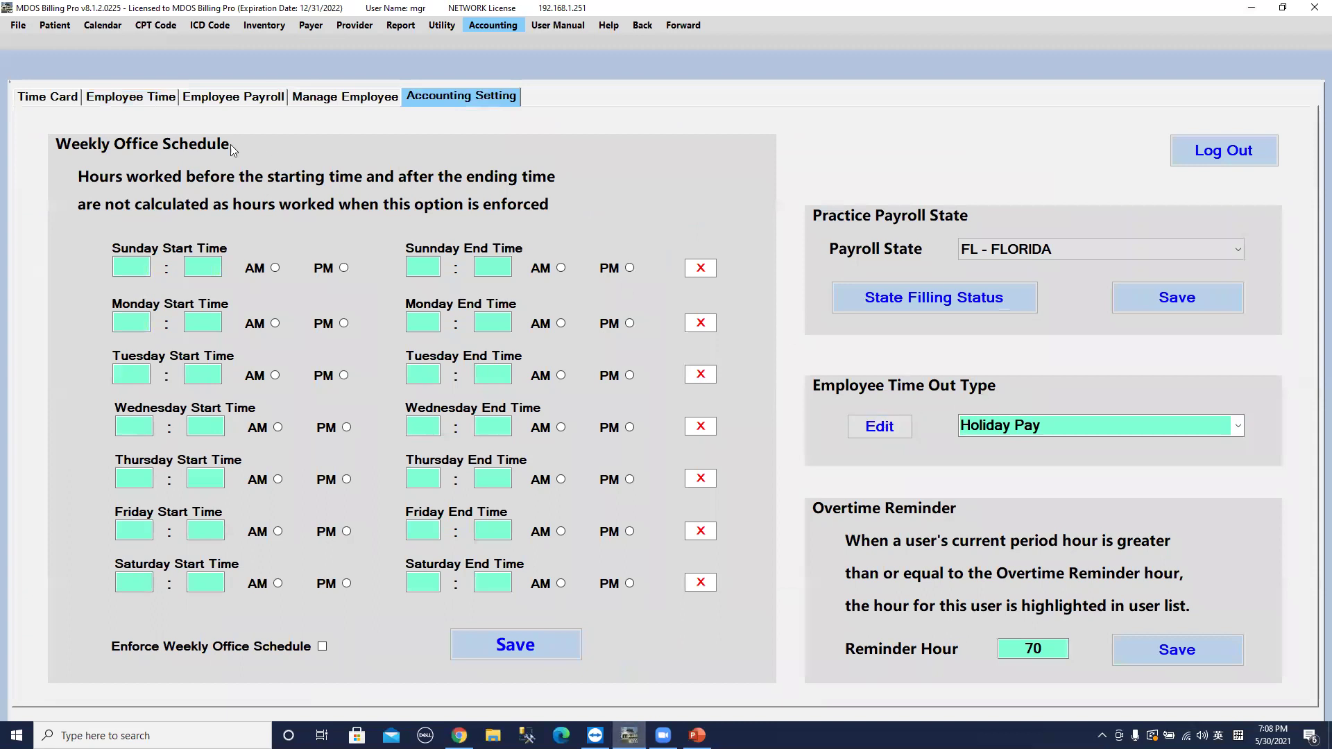
{"action": "left_click", "coordinate": [111, 98]}
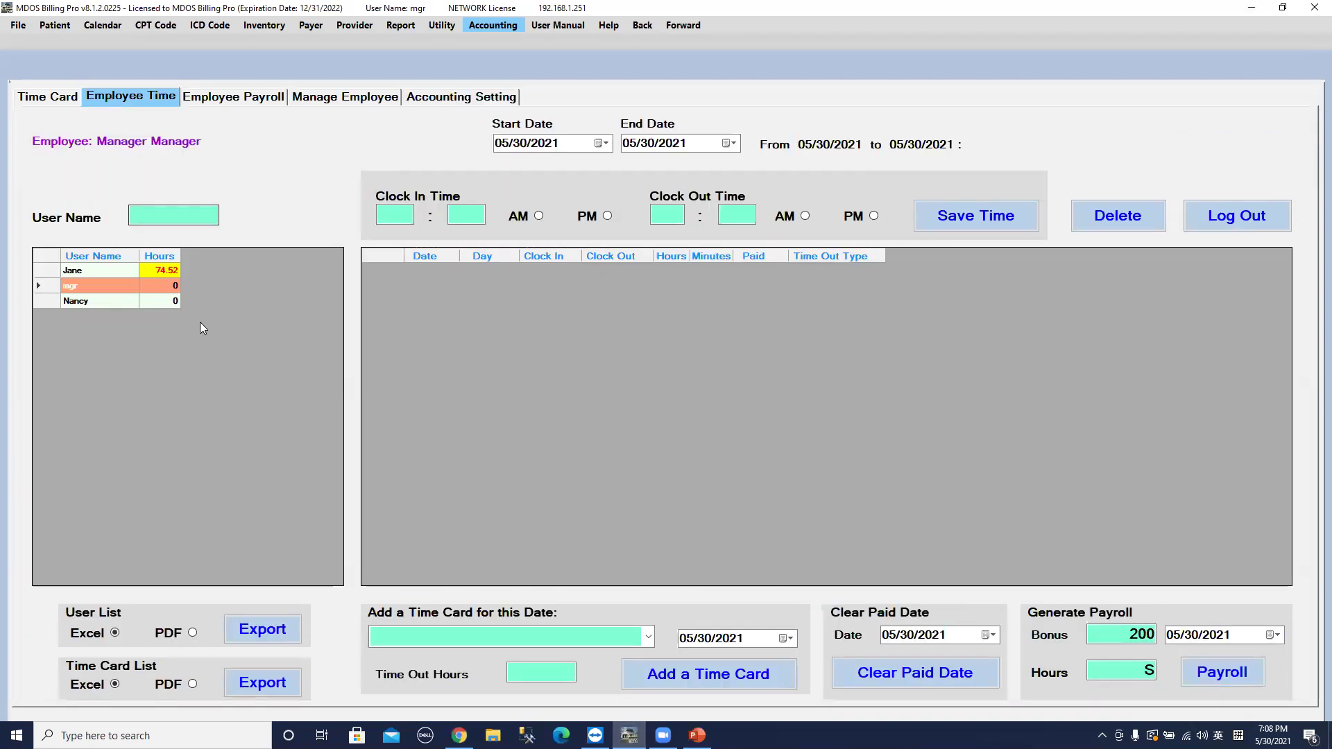
{"action": "left_click", "coordinate": [83, 286]}
Step: Change the manager's salary per period from 4000.00 to 5000, save it, and regenerate payroll
{"action": "left_click", "coordinate": [342, 99]}
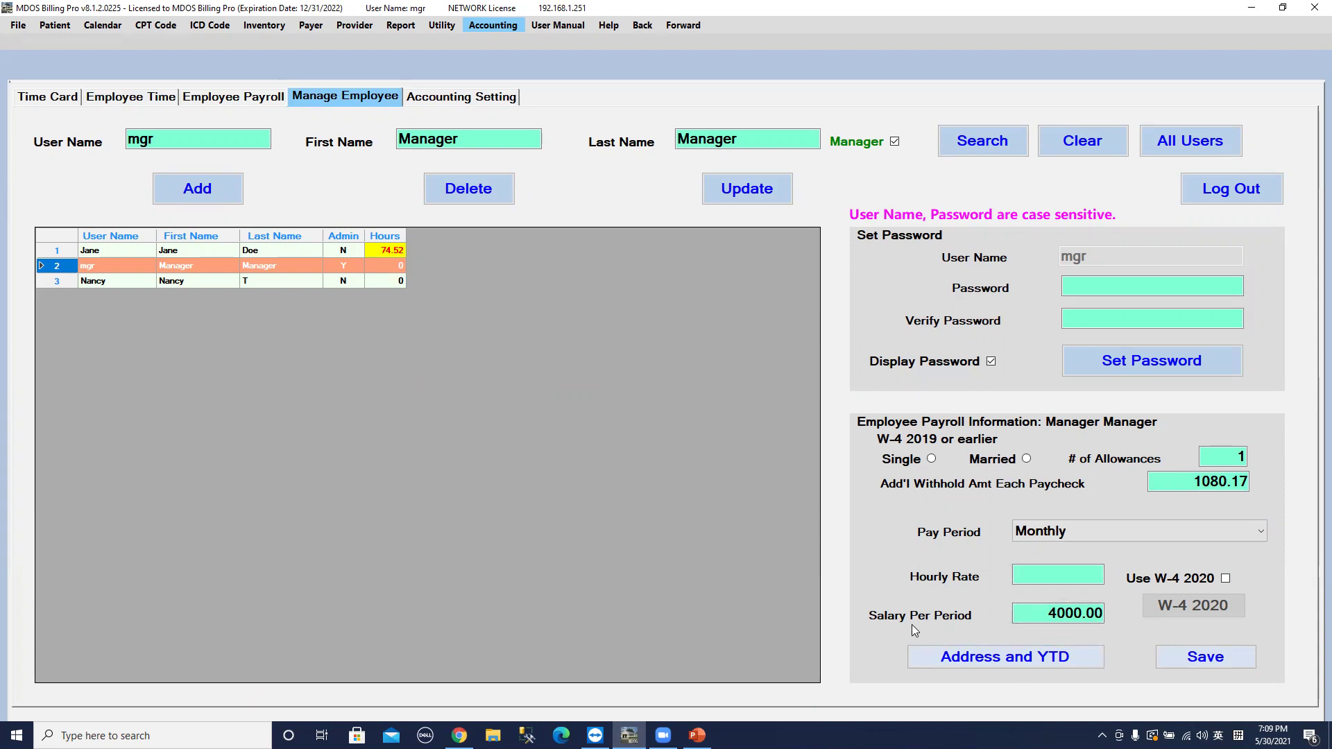
{"action": "left_click", "coordinate": [1037, 616]}
{"action": "left_click_drag", "start_coordinate": [1040, 613], "coordinate": [1124, 619]}
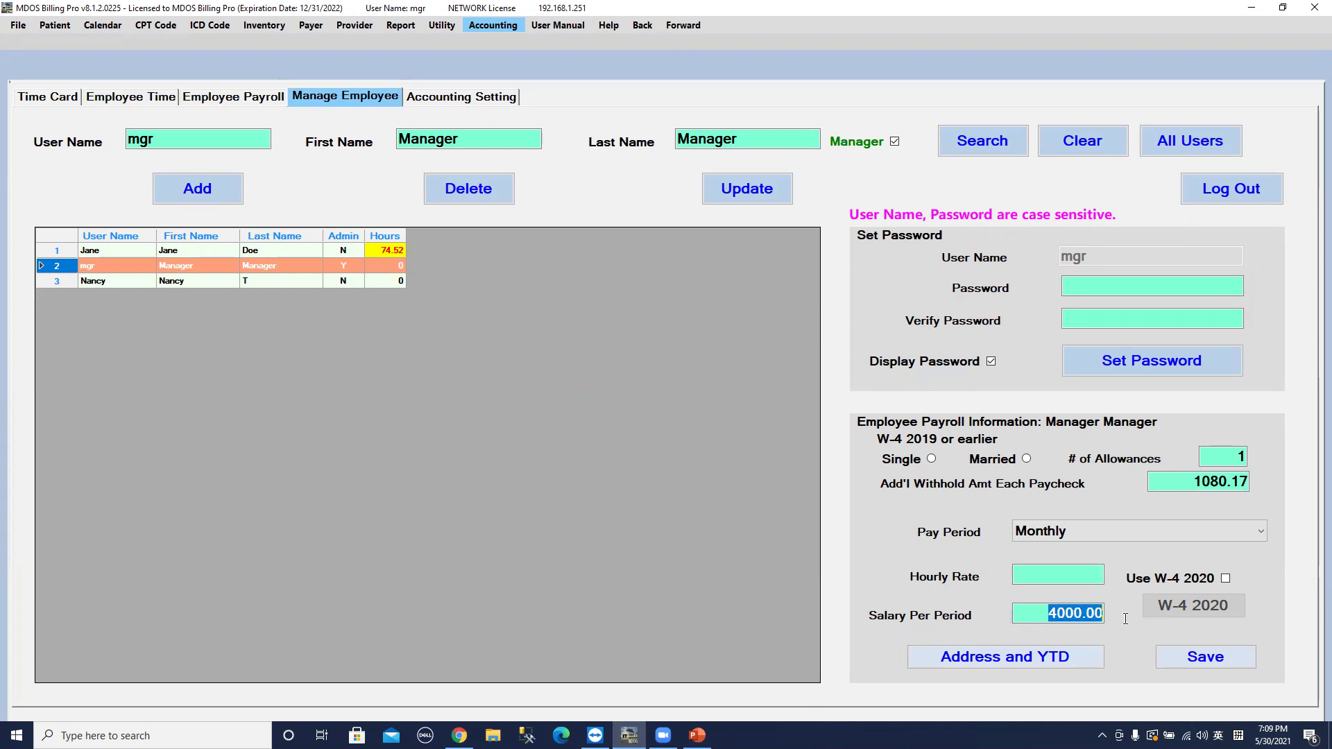
{"action": "type", "text": "5"}
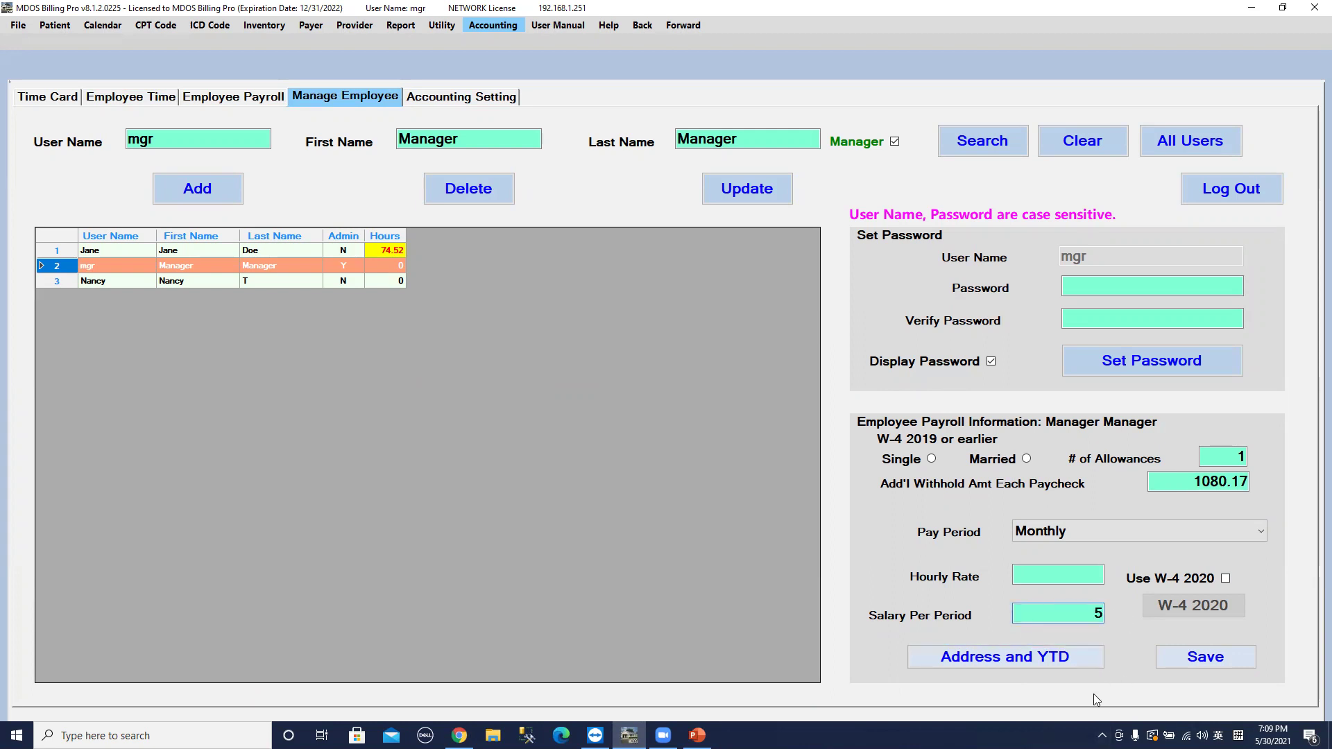
{"action": "type", "text": "000"}
{"action": "left_click", "coordinate": [1207, 655]}
{"action": "left_click", "coordinate": [749, 425]}
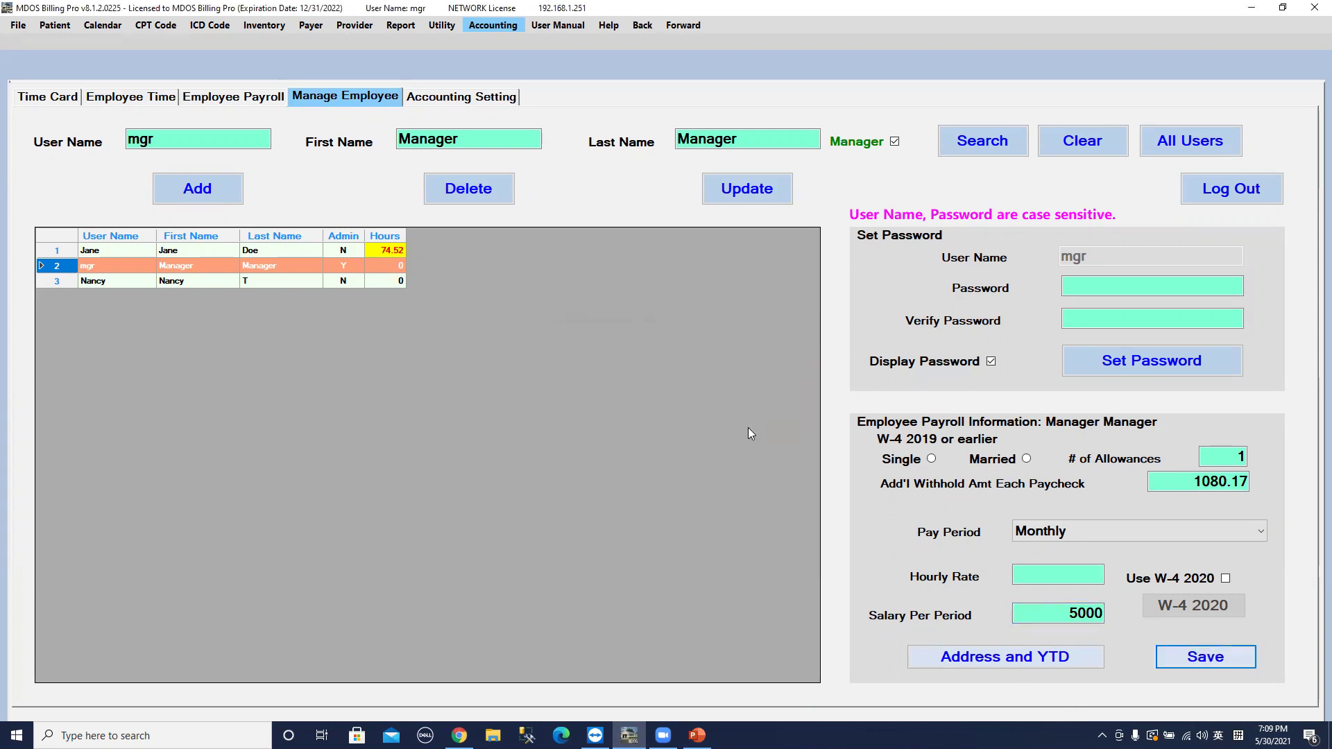
{"action": "left_click", "coordinate": [110, 99]}
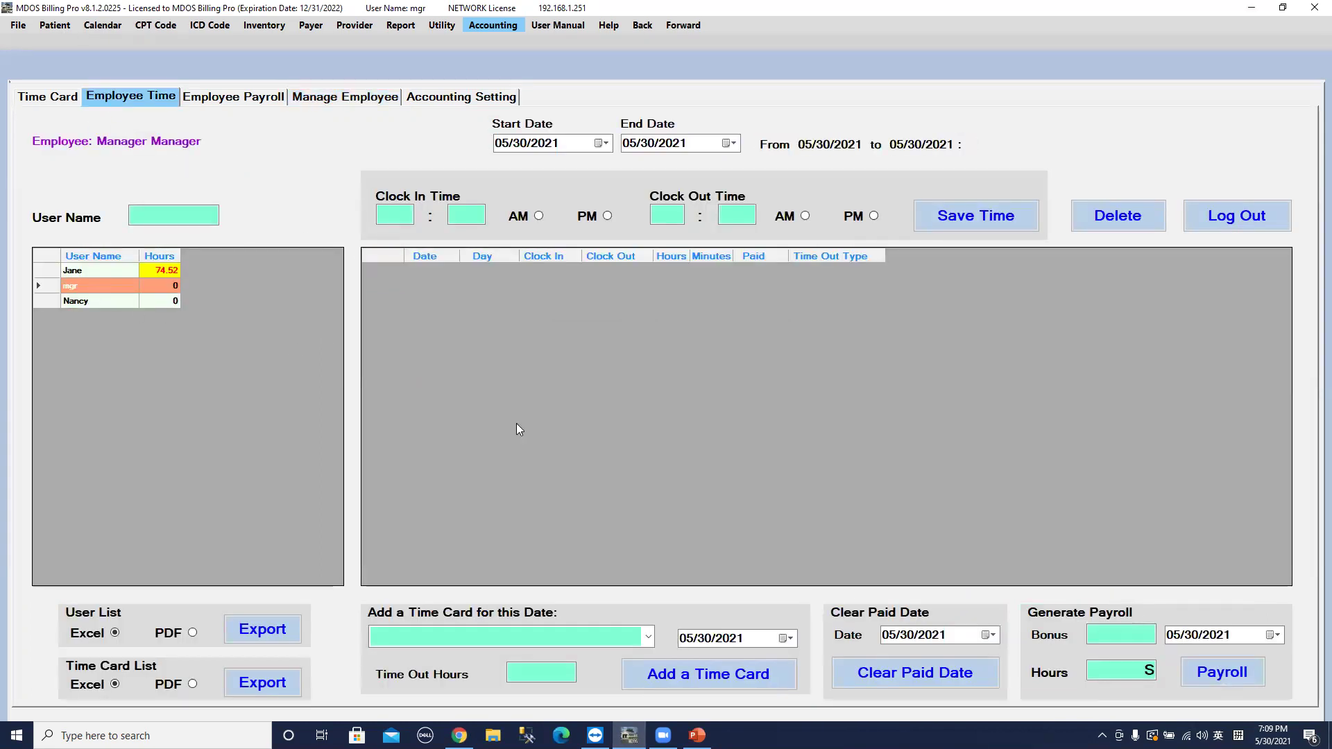
{"action": "left_click", "coordinate": [1219, 672]}
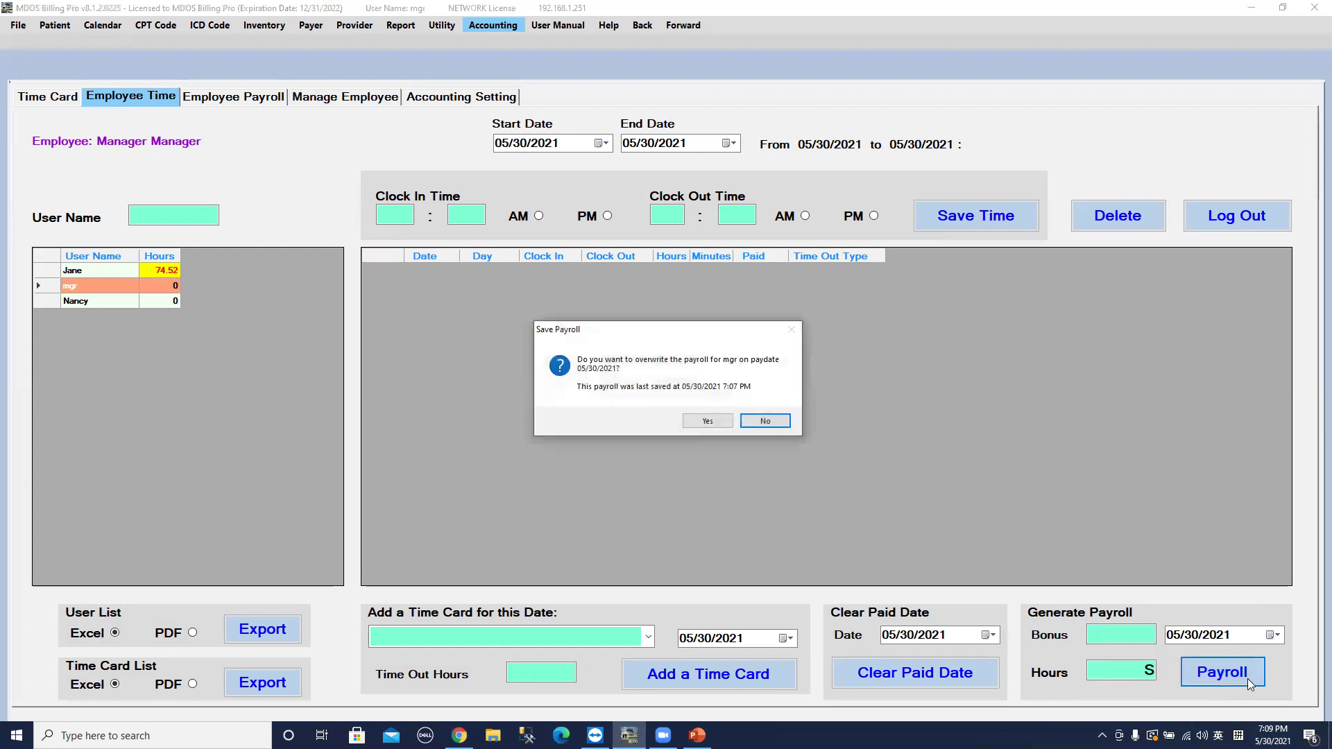
Step: Confirm overwriting the manager's 05/30/2021 payroll and acknowledge the save
{"action": "left_click", "coordinate": [707, 421]}
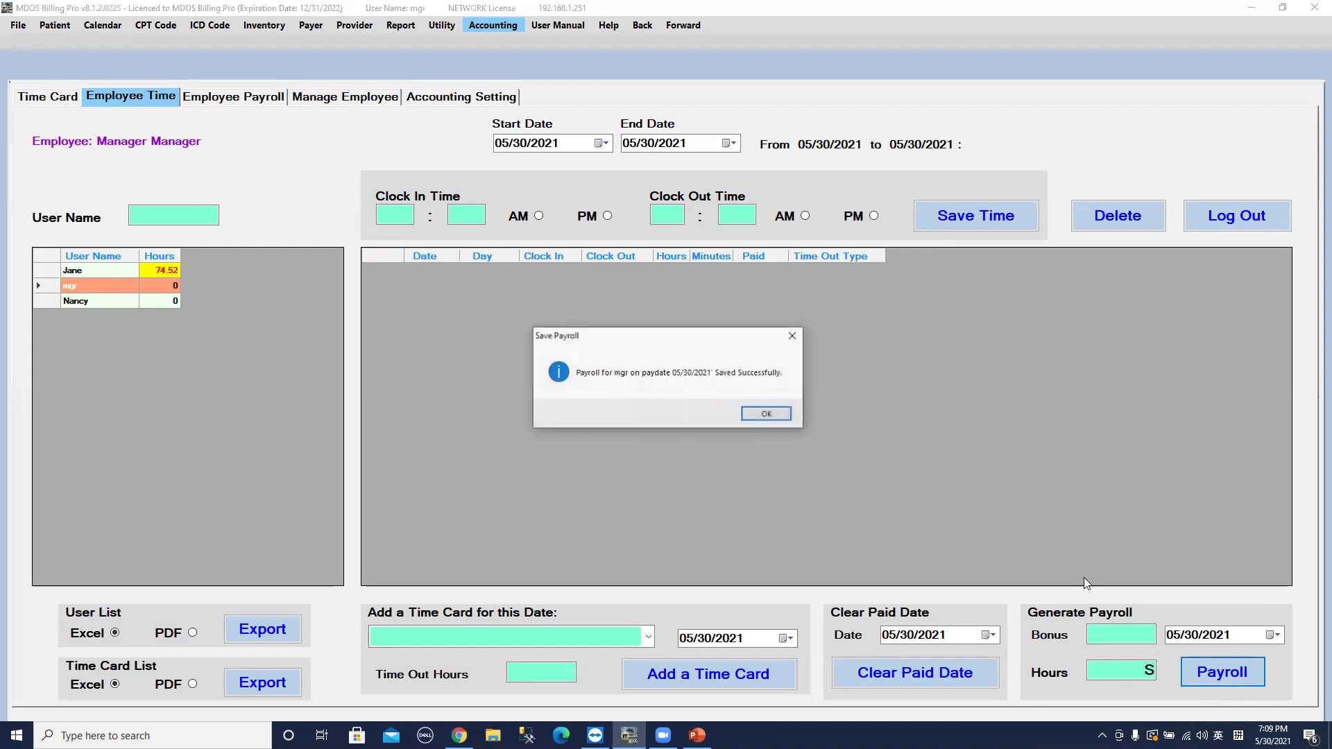
{"action": "key", "text": "Return"}
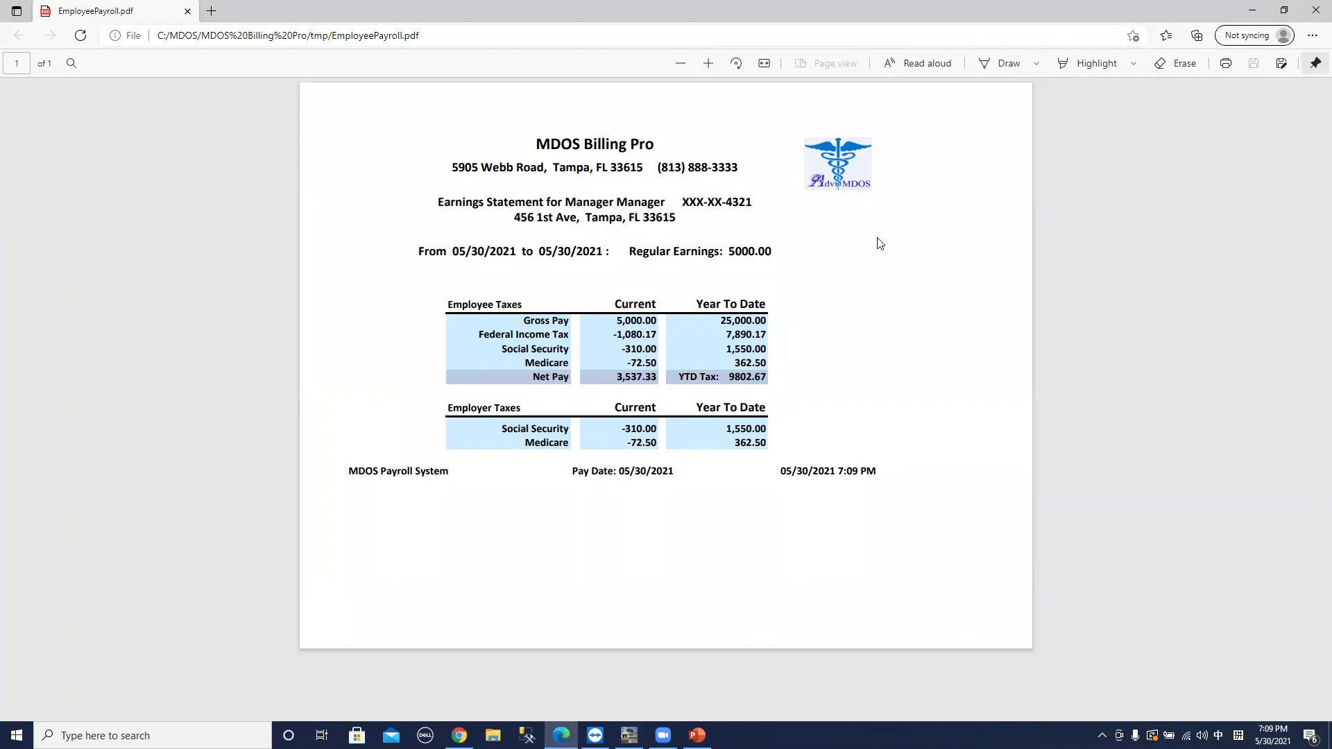
Step: Close the manager's 5,000.00 earnings statement PDF
{"action": "left_click", "coordinate": [1314, 11]}
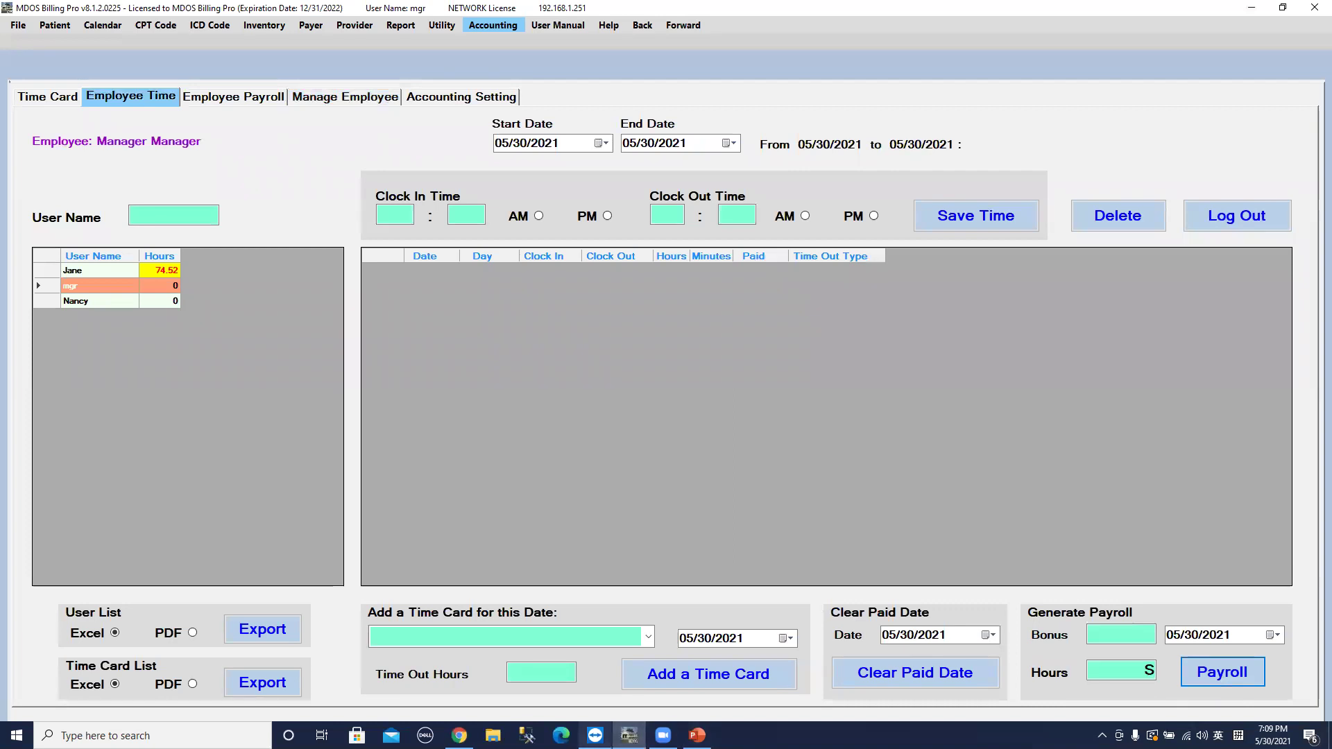
{"action": "mouse_move", "coordinate": [697, 735]}
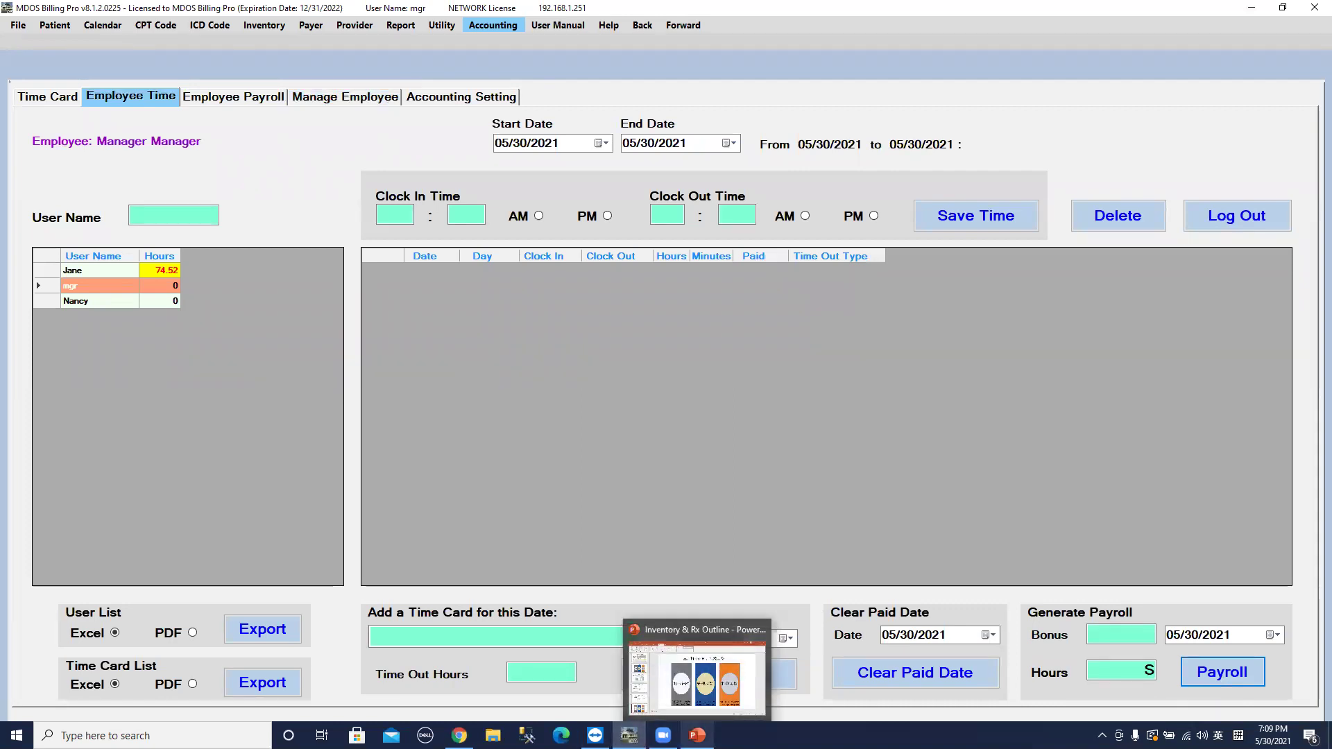
{"action": "left_click", "coordinate": [700, 676]}
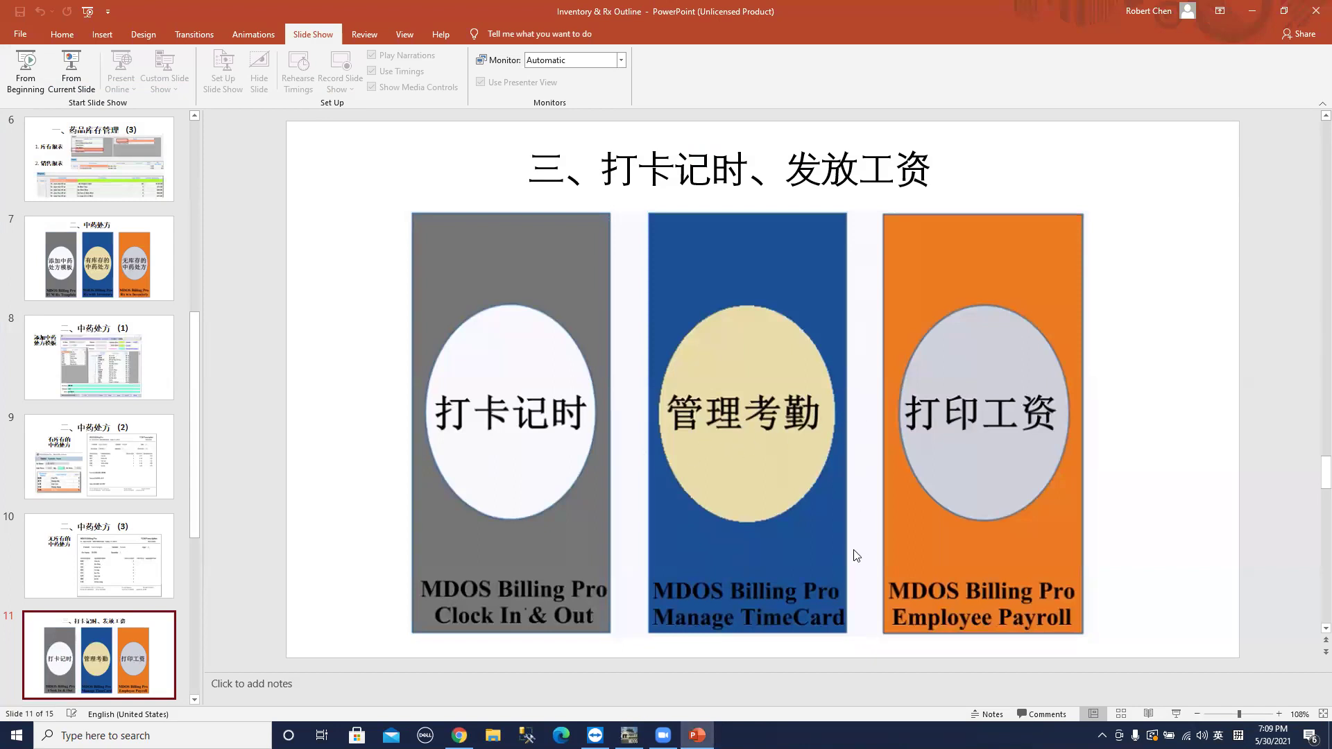
{"action": "scroll", "coordinate": [845, 556], "scroll_direction": "down", "scroll_amount": 1}
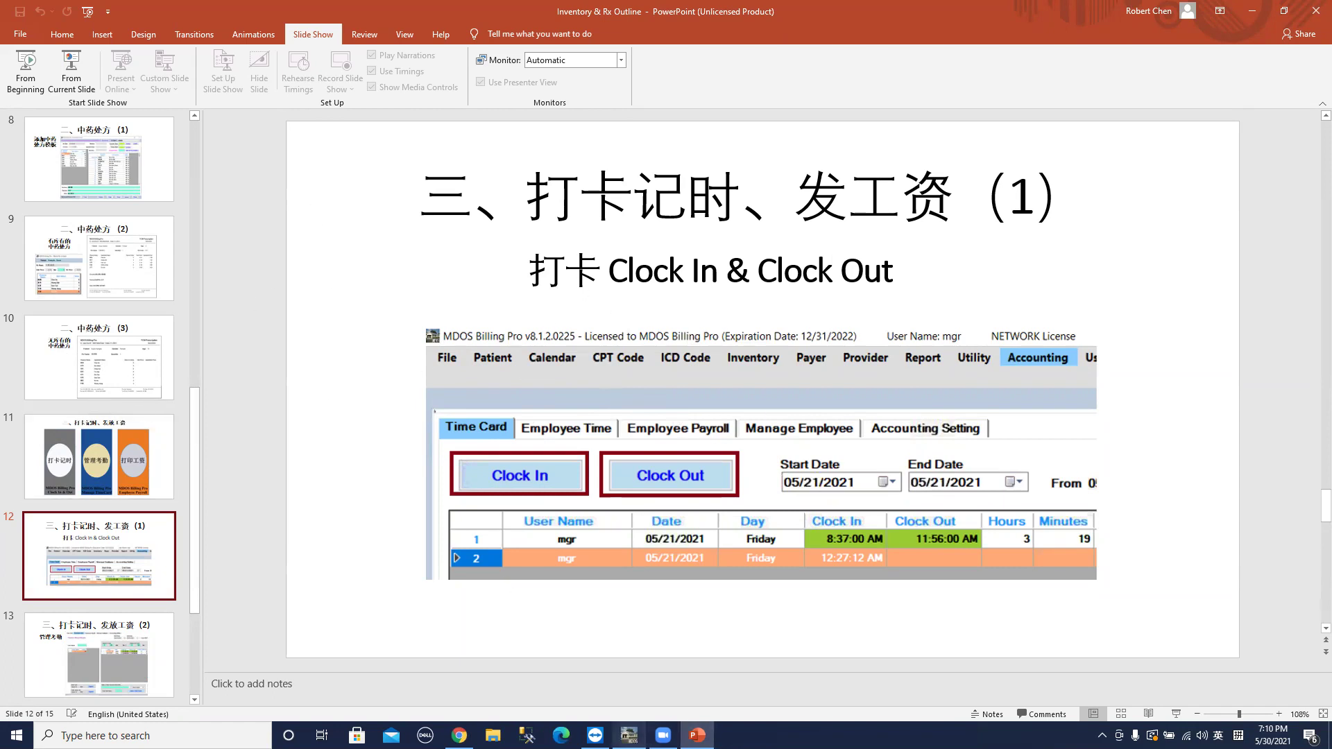
{"action": "left_click", "coordinate": [666, 661]}
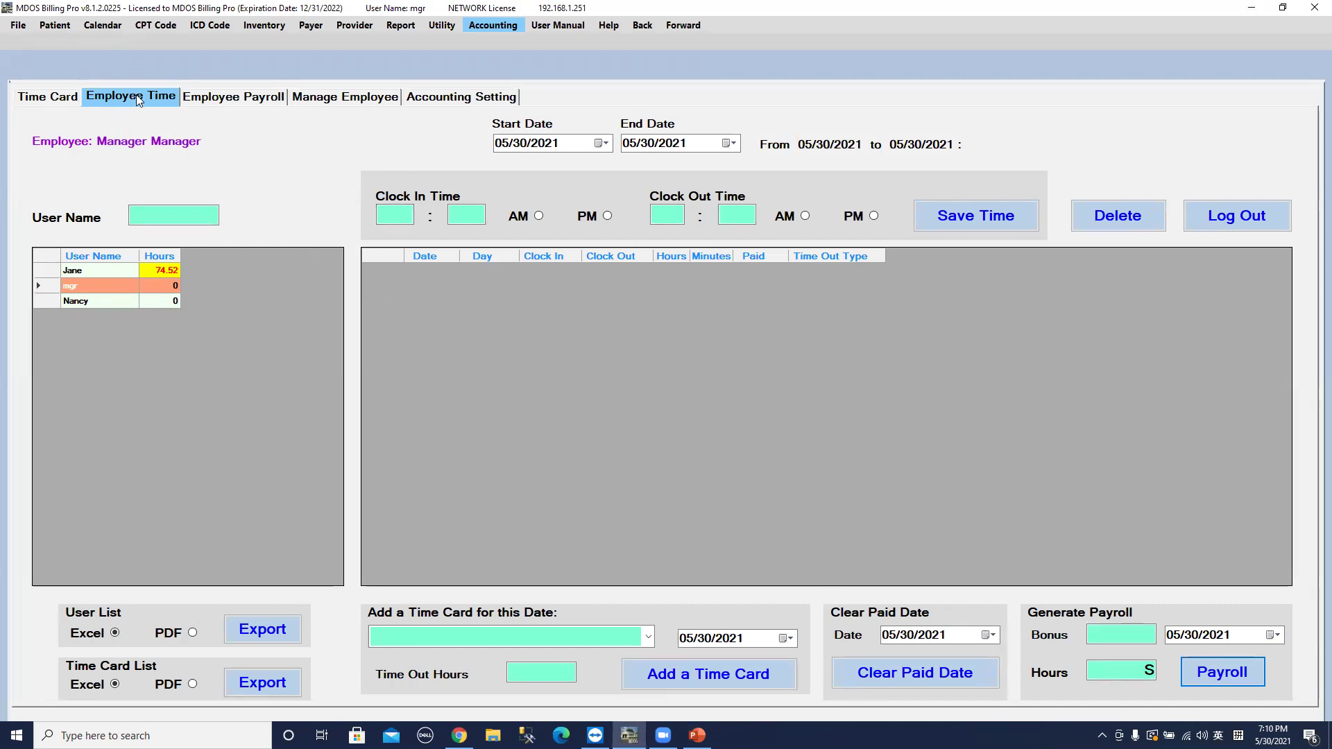
Step: Browse Manage Employee, Employee Payroll and Employee Time, ending on Accounting Setting (FL, 70-hour overtime)
{"action": "left_click", "coordinate": [351, 102]}
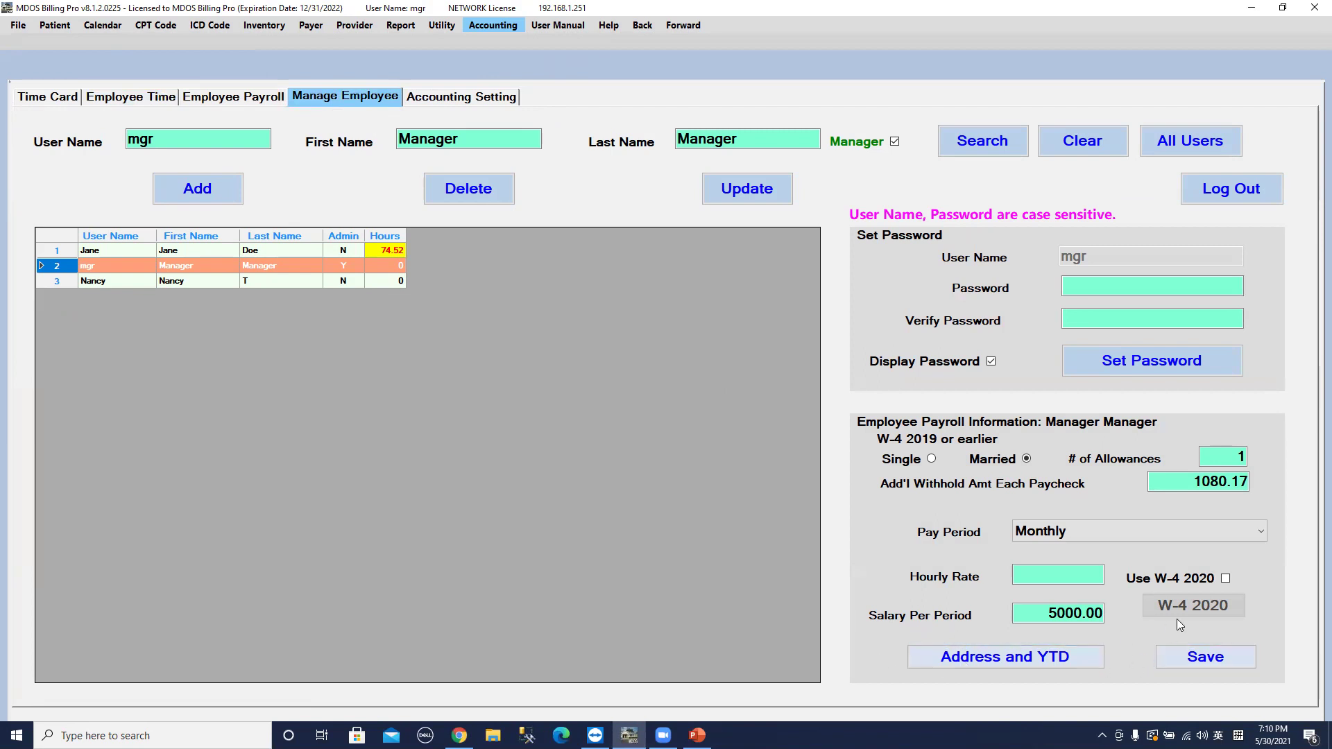
{"action": "left_click", "coordinate": [216, 104]}
{"action": "left_click", "coordinate": [134, 98]}
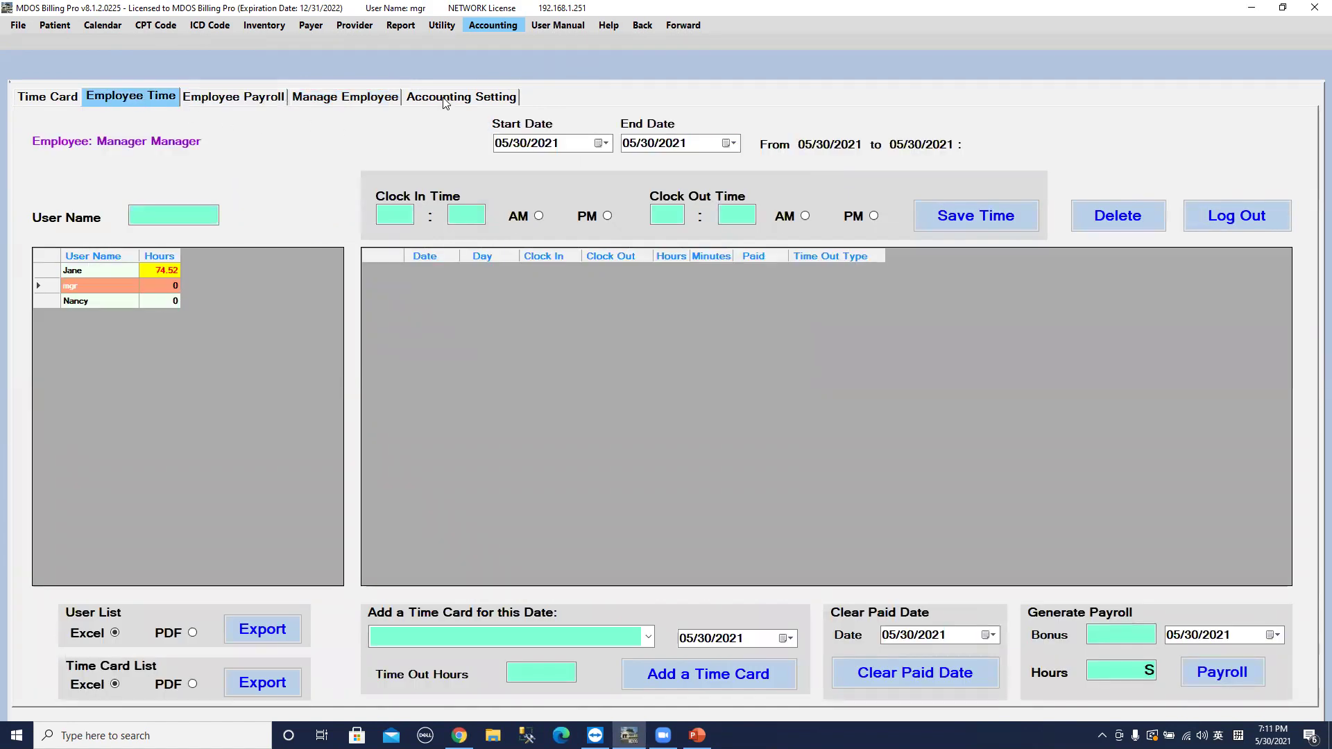
{"action": "left_click", "coordinate": [445, 103]}
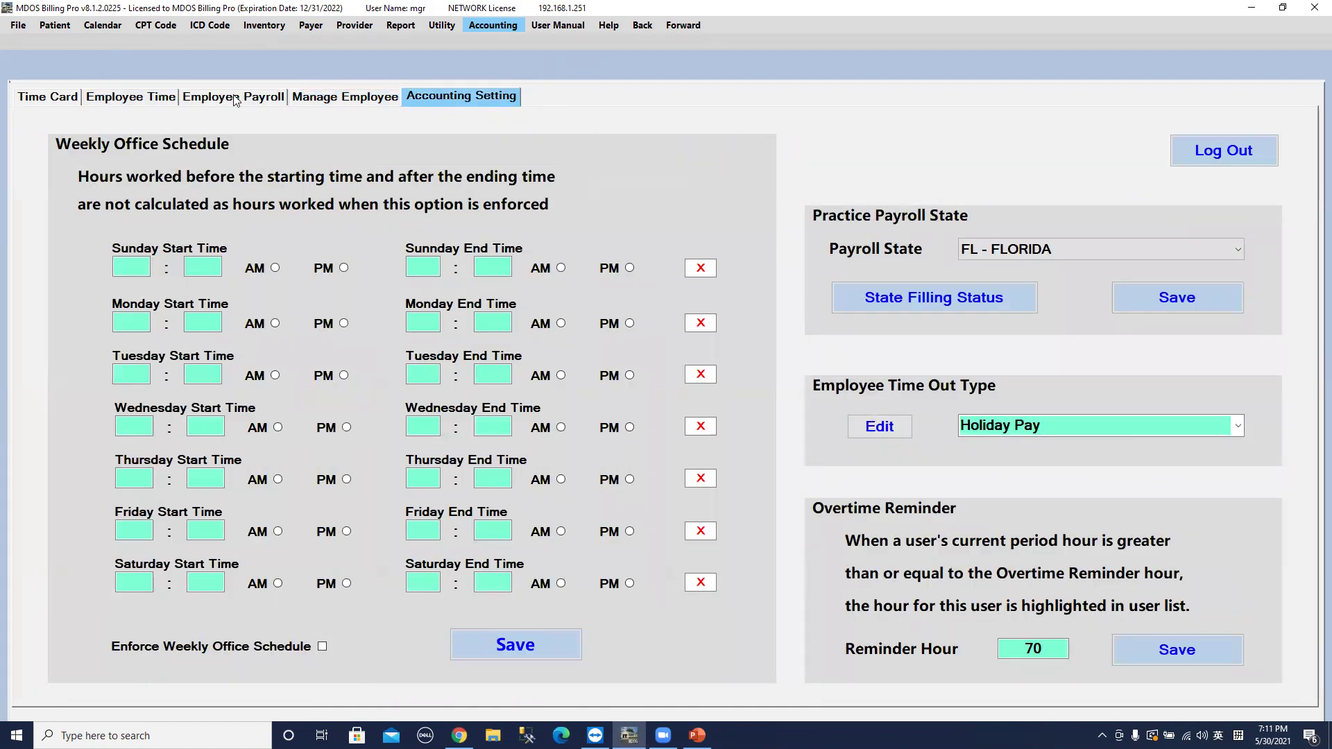
{"action": "left_click", "coordinate": [236, 101]}
Step: Export the 28-row payroll list to Excel, close the workbook, and generate the monthly tax deposit report
{"action": "left_click", "coordinate": [262, 104]}
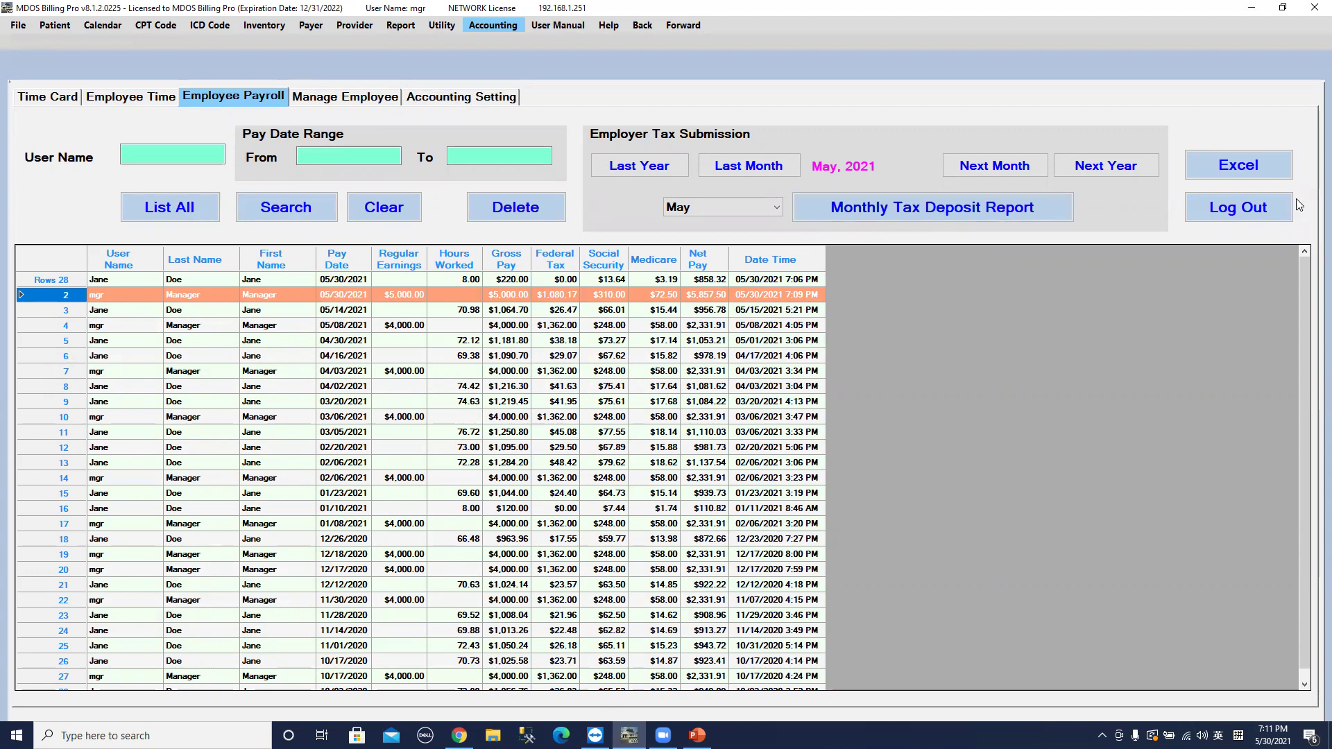
{"action": "left_click", "coordinate": [1282, 165]}
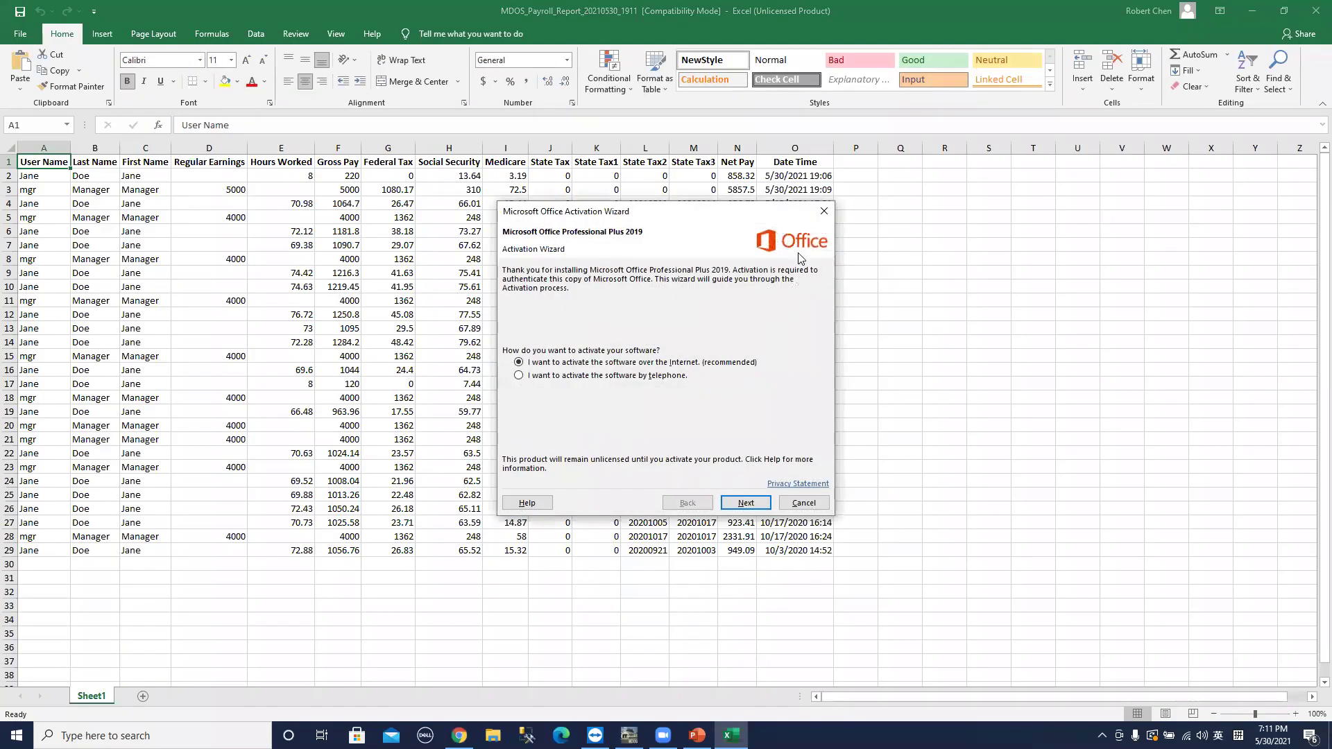
{"action": "left_click", "coordinate": [824, 215]}
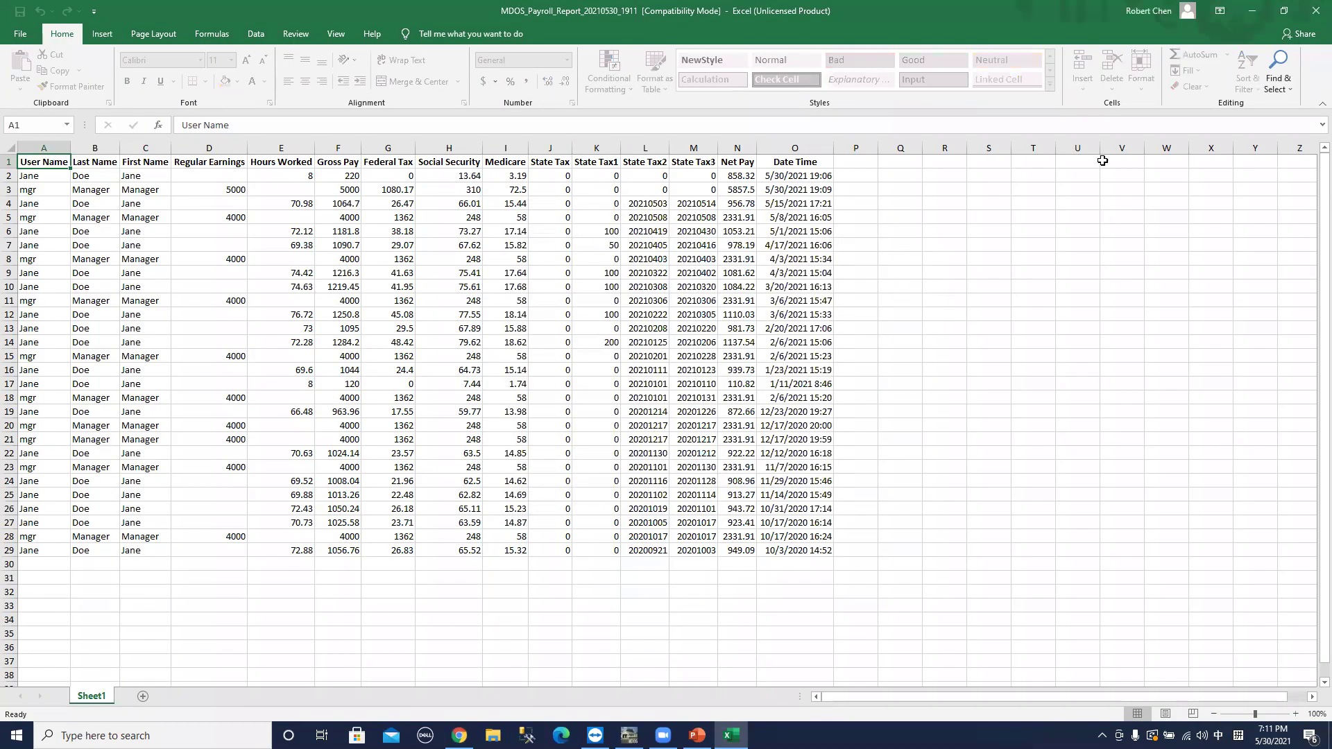
{"action": "left_click", "coordinate": [1314, 12]}
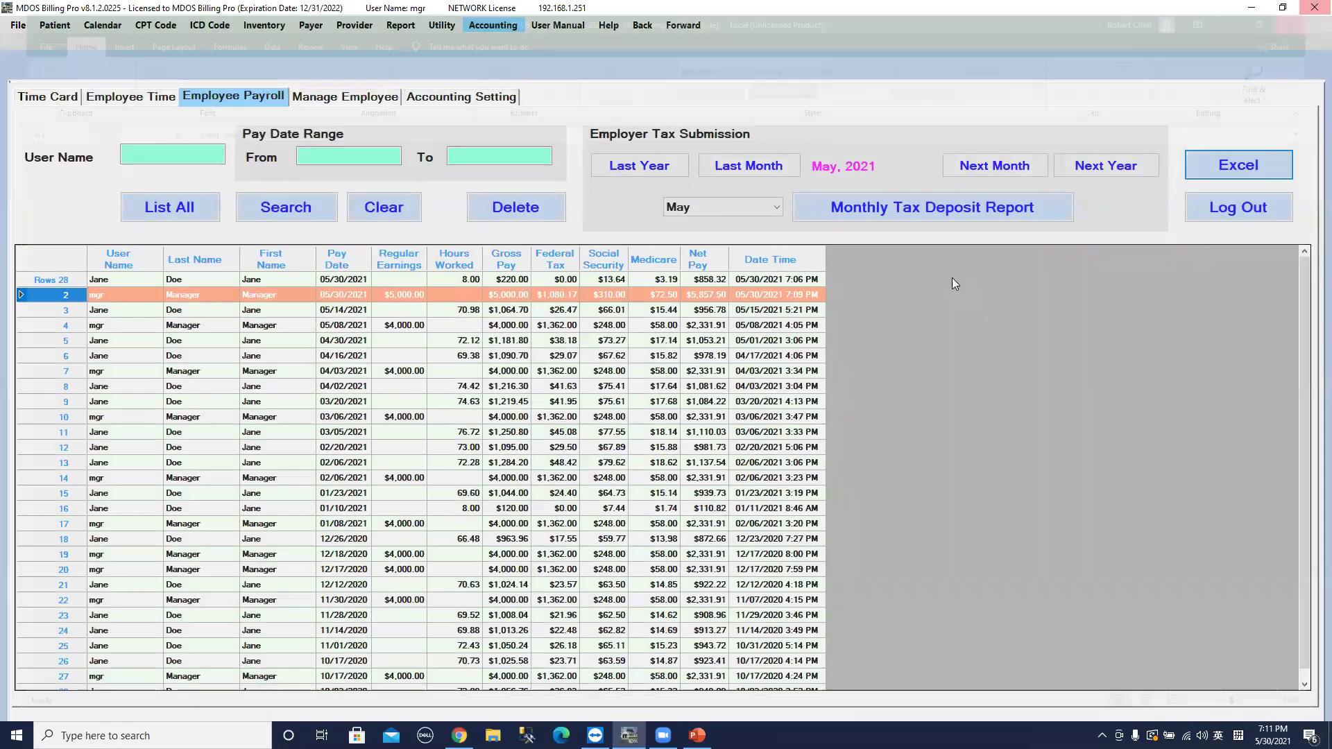
{"action": "left_click", "coordinate": [944, 208]}
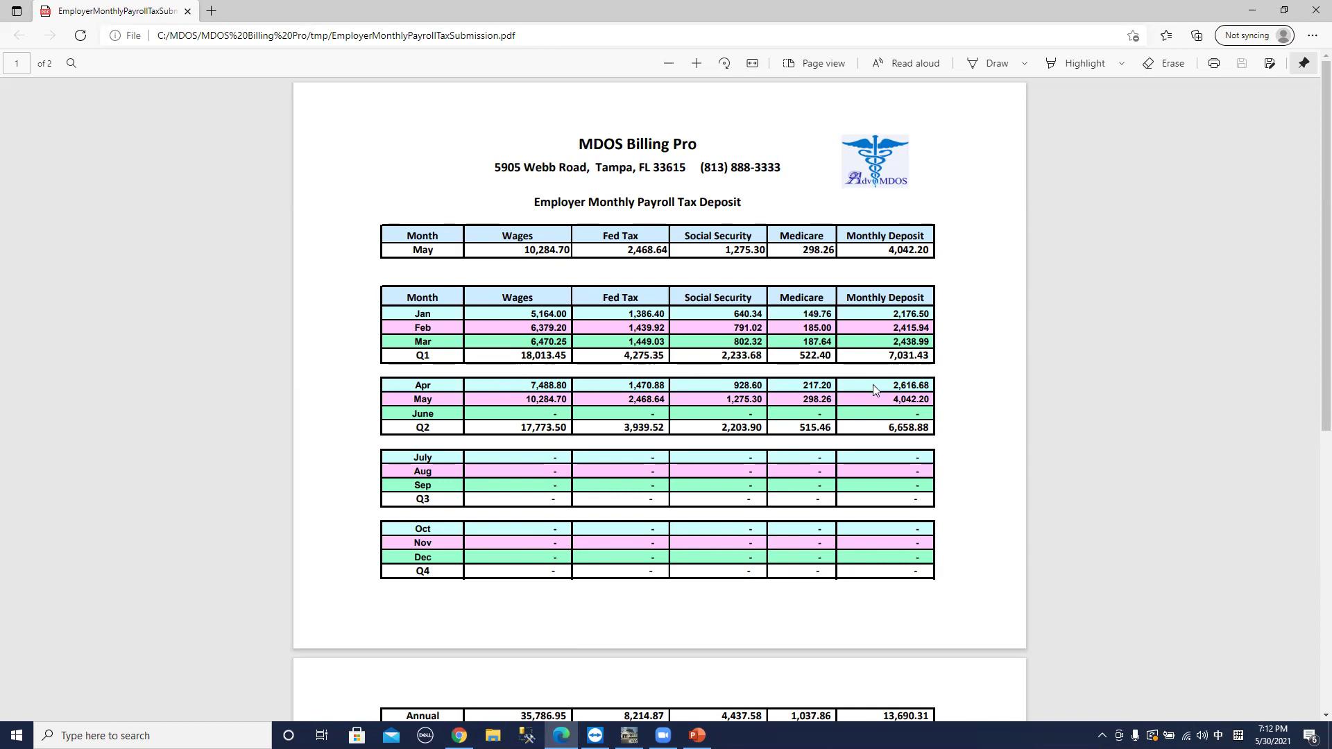
{"action": "scroll", "coordinate": [767, 581], "scroll_direction": "down", "scroll_amount": 4}
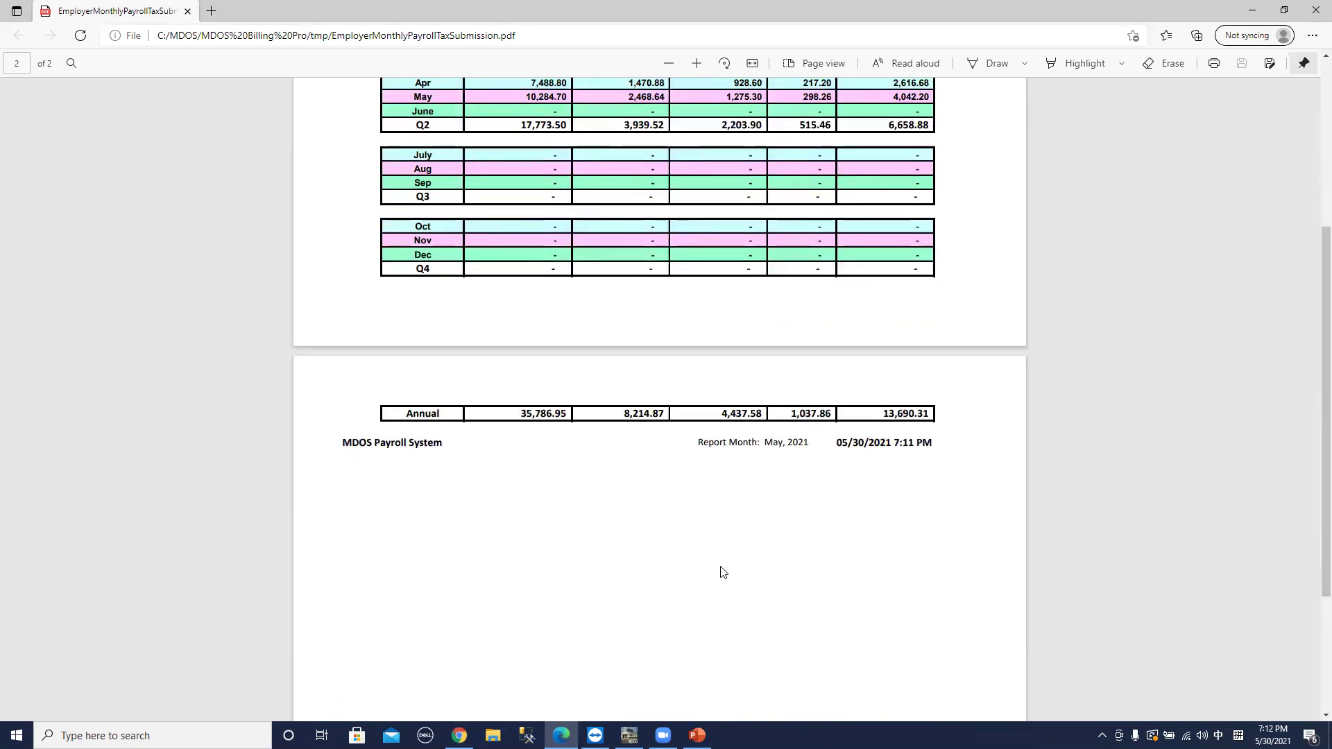
{"action": "scroll", "coordinate": [721, 572], "scroll_direction": "up", "scroll_amount": 1}
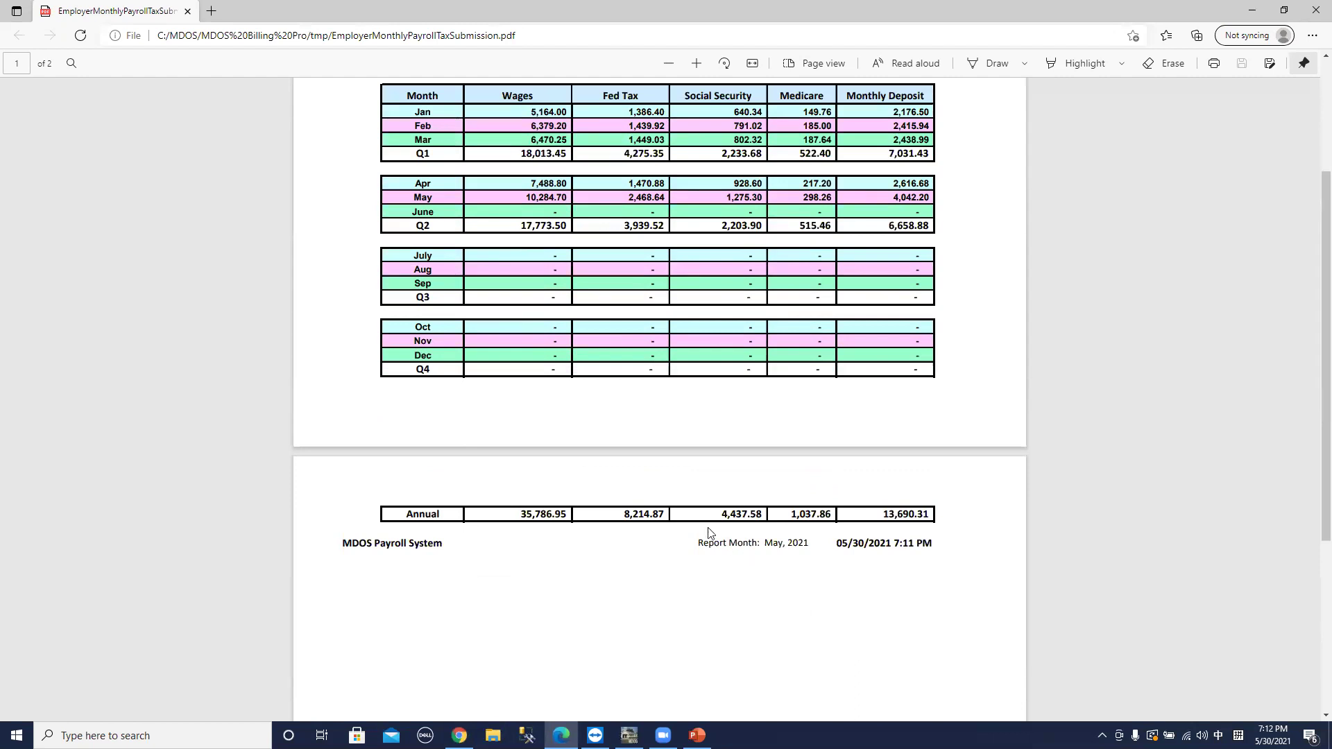
{"action": "scroll", "coordinate": [715, 527], "scroll_direction": "up", "scroll_amount": 2}
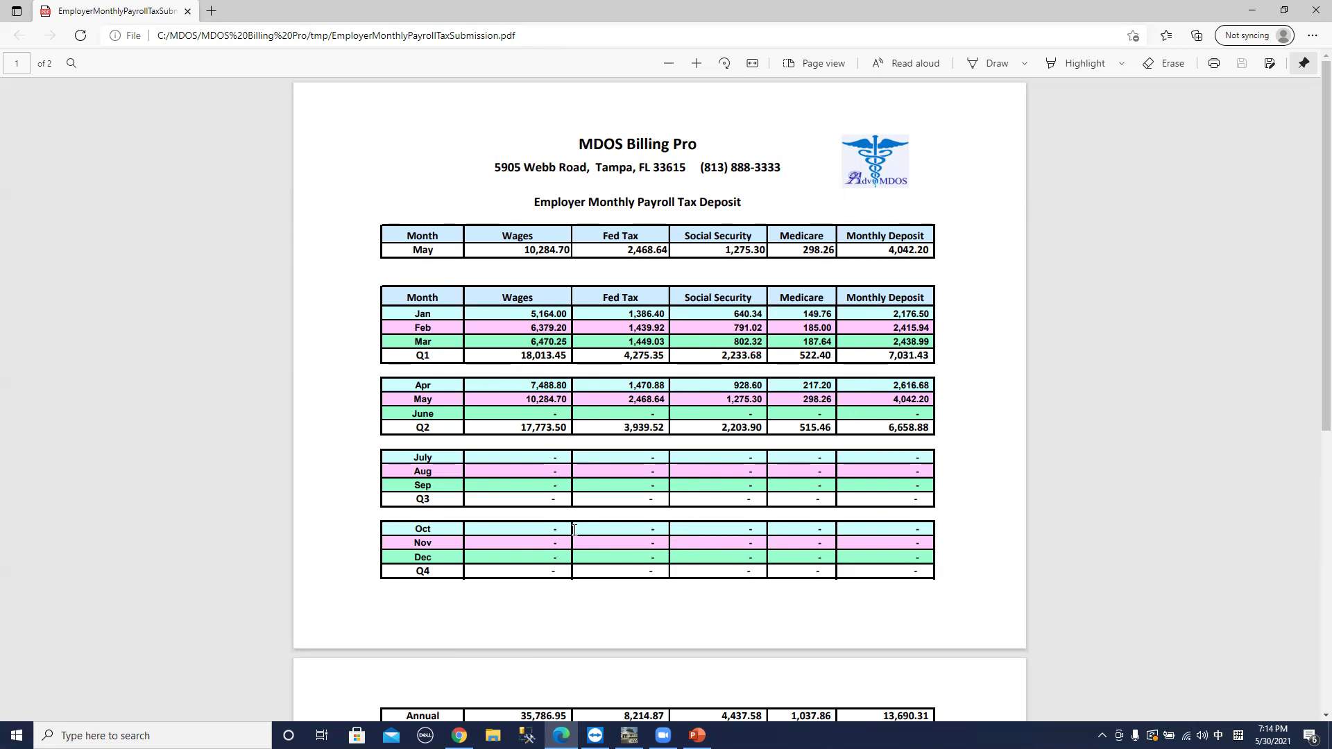
Step: Scroll through the employer tax deposit PDF, then close it
{"action": "scroll", "coordinate": [707, 492], "scroll_direction": "down", "scroll_amount": 1}
{"action": "scroll", "coordinate": [681, 465], "scroll_direction": "down", "scroll_amount": 2}
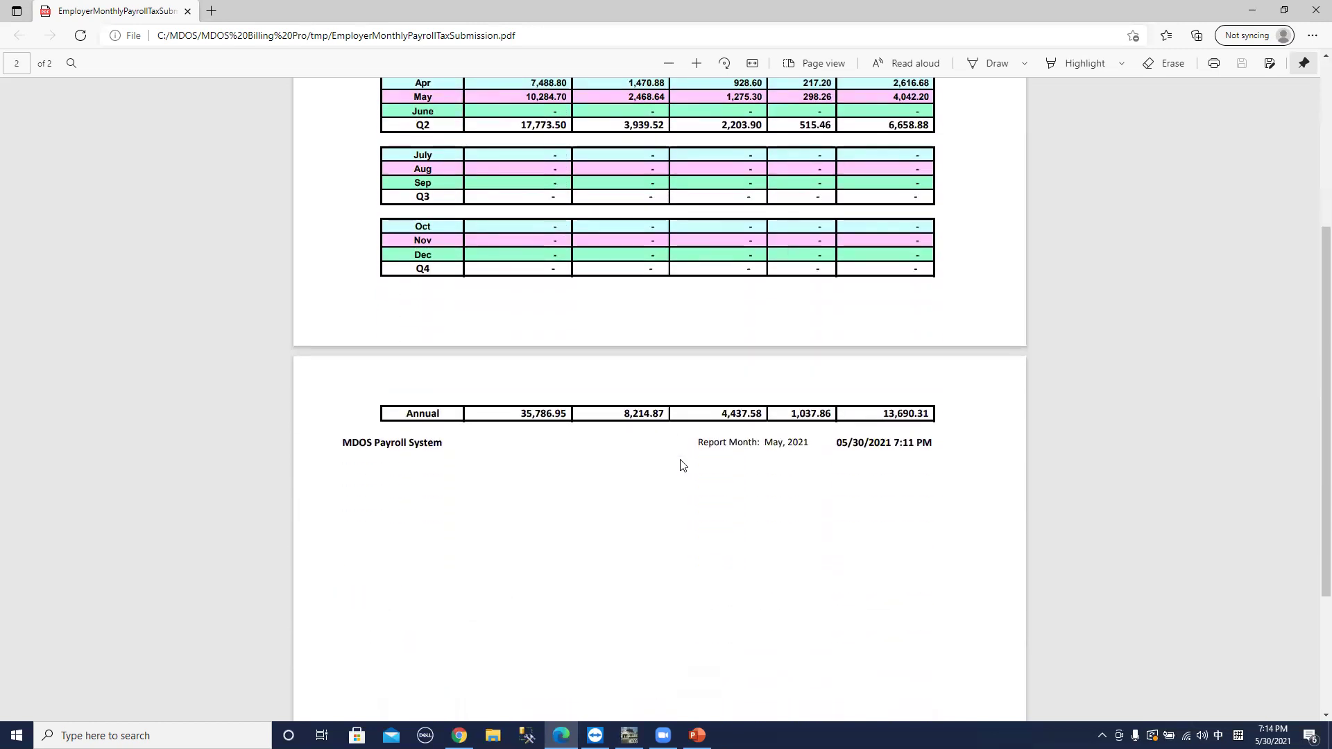
{"action": "scroll", "coordinate": [680, 463], "scroll_direction": "up", "scroll_amount": 4}
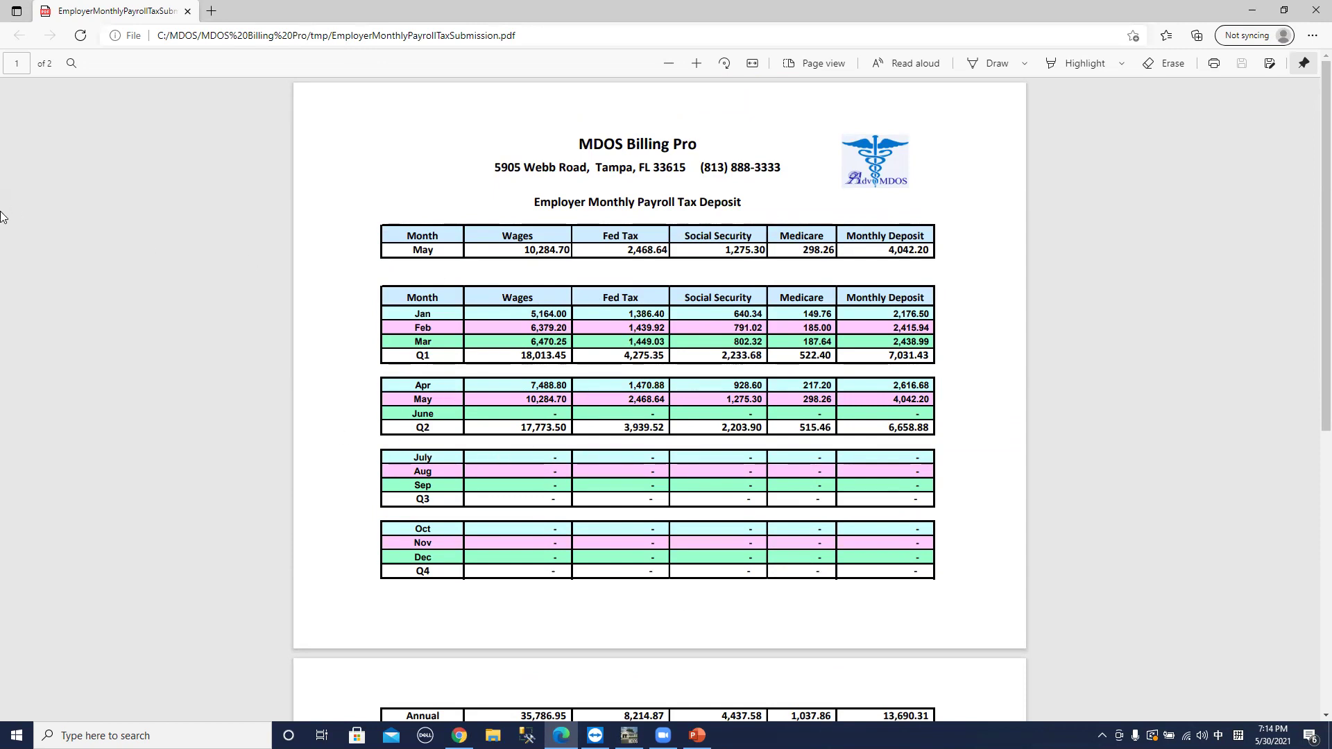
{"action": "left_click", "coordinate": [1313, 12]}
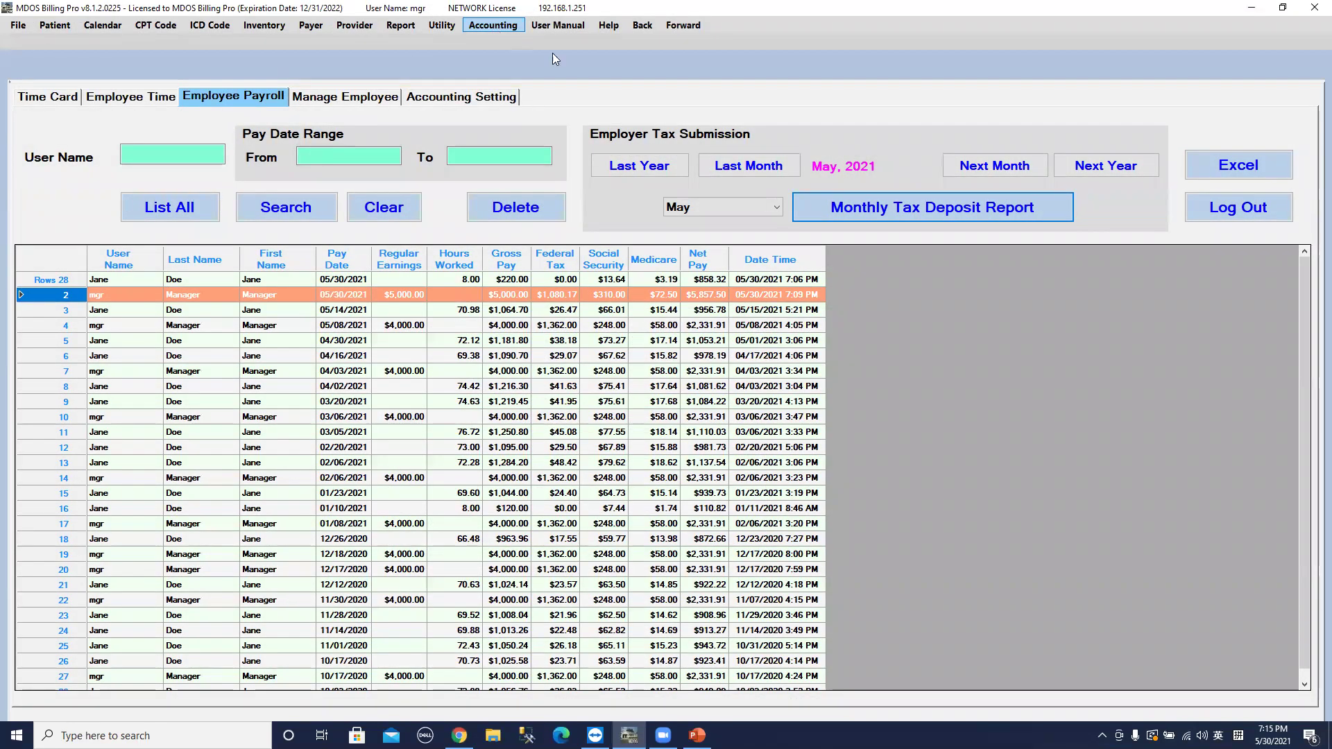
Step: Switch to PowerPoint and show slide 2 of the Inventory & Rx Outline deck
{"action": "left_click", "coordinate": [697, 735]}
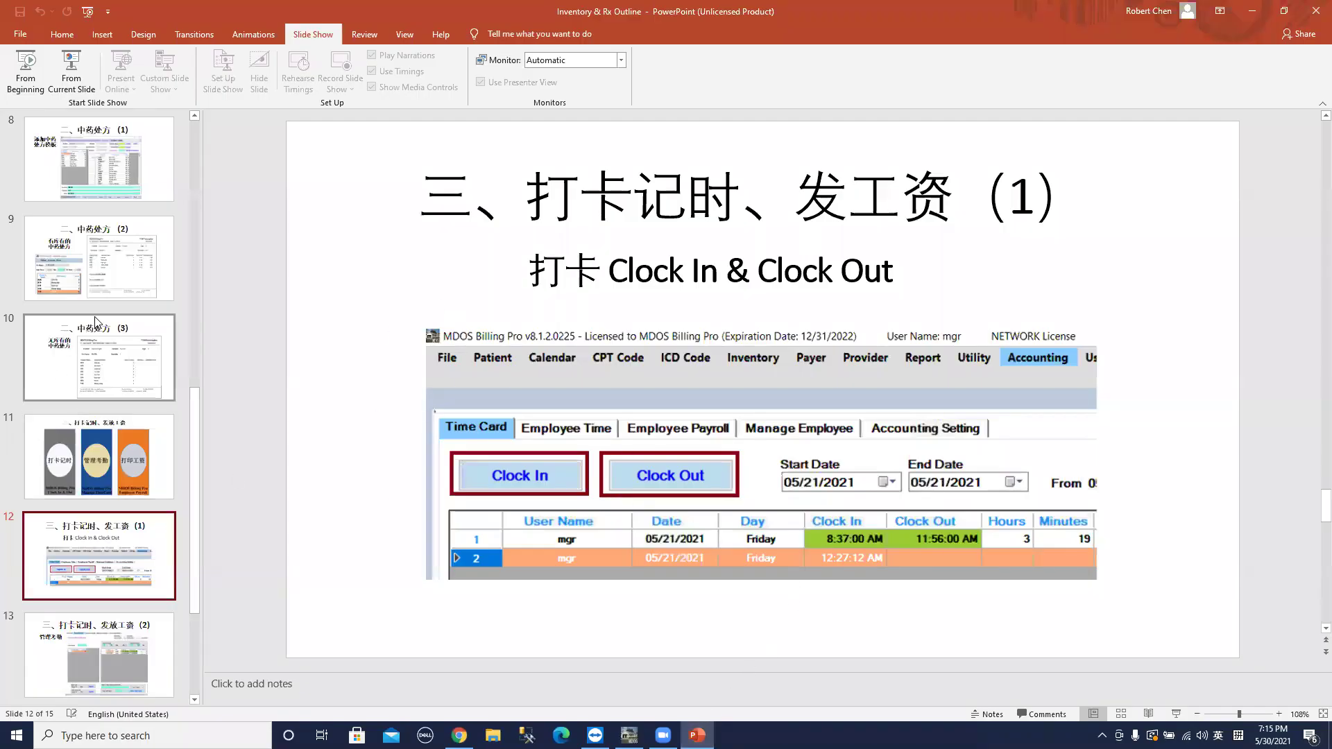
{"action": "scroll", "coordinate": [102, 300], "scroll_direction": "up", "scroll_amount": 3}
{"action": "scroll", "coordinate": [103, 298], "scroll_direction": "up", "scroll_amount": 4}
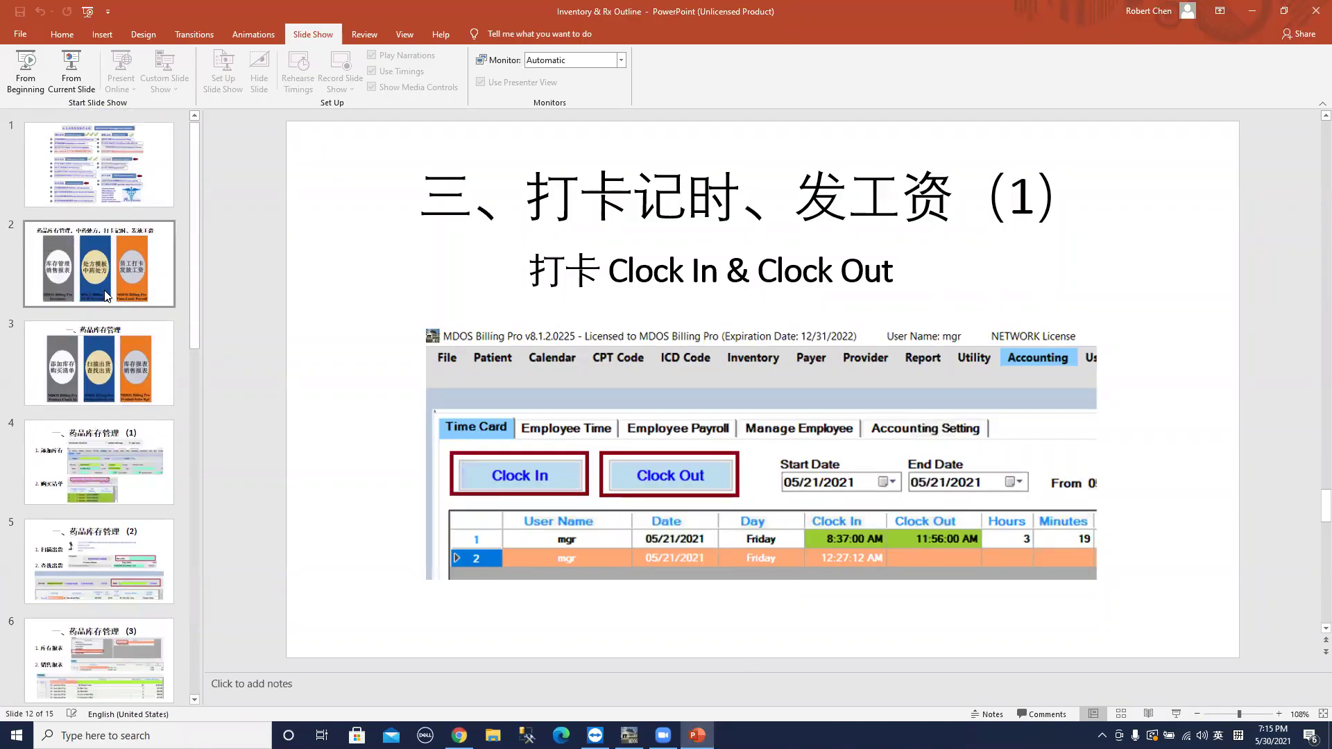
{"action": "left_click", "coordinate": [92, 256]}
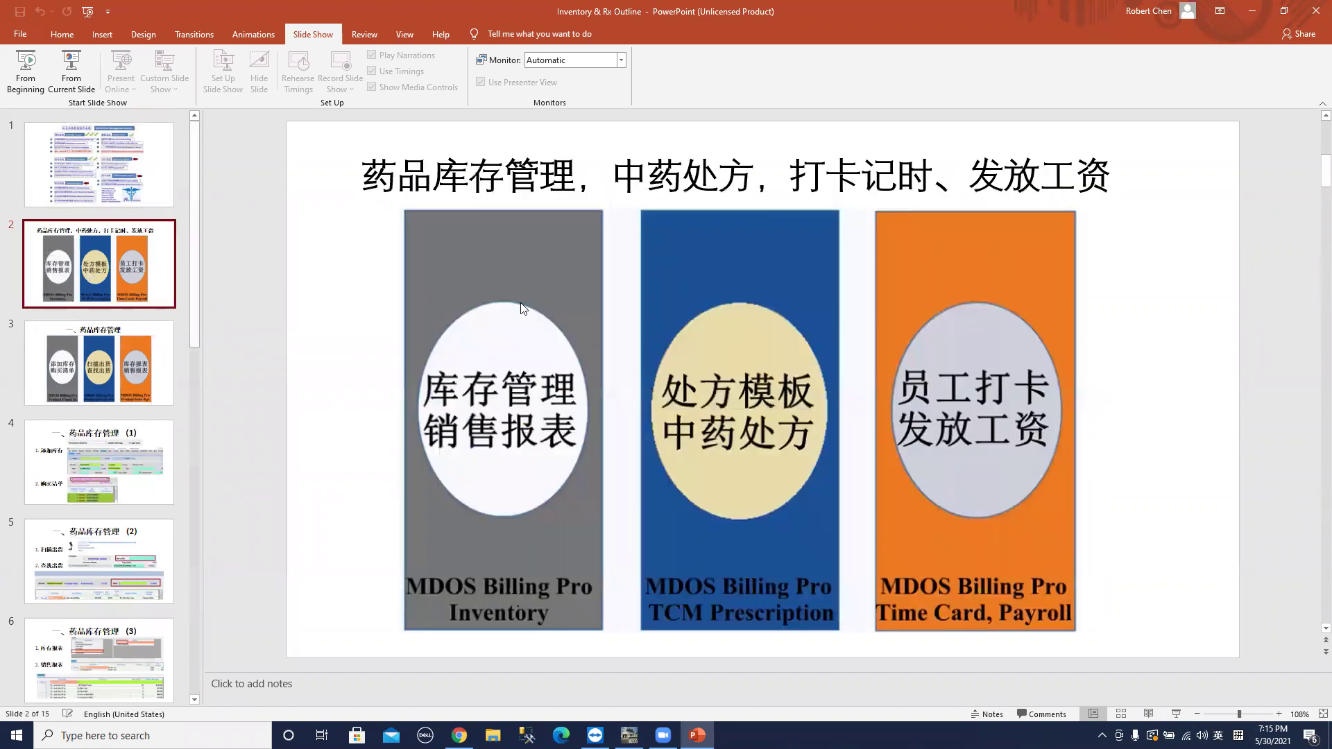
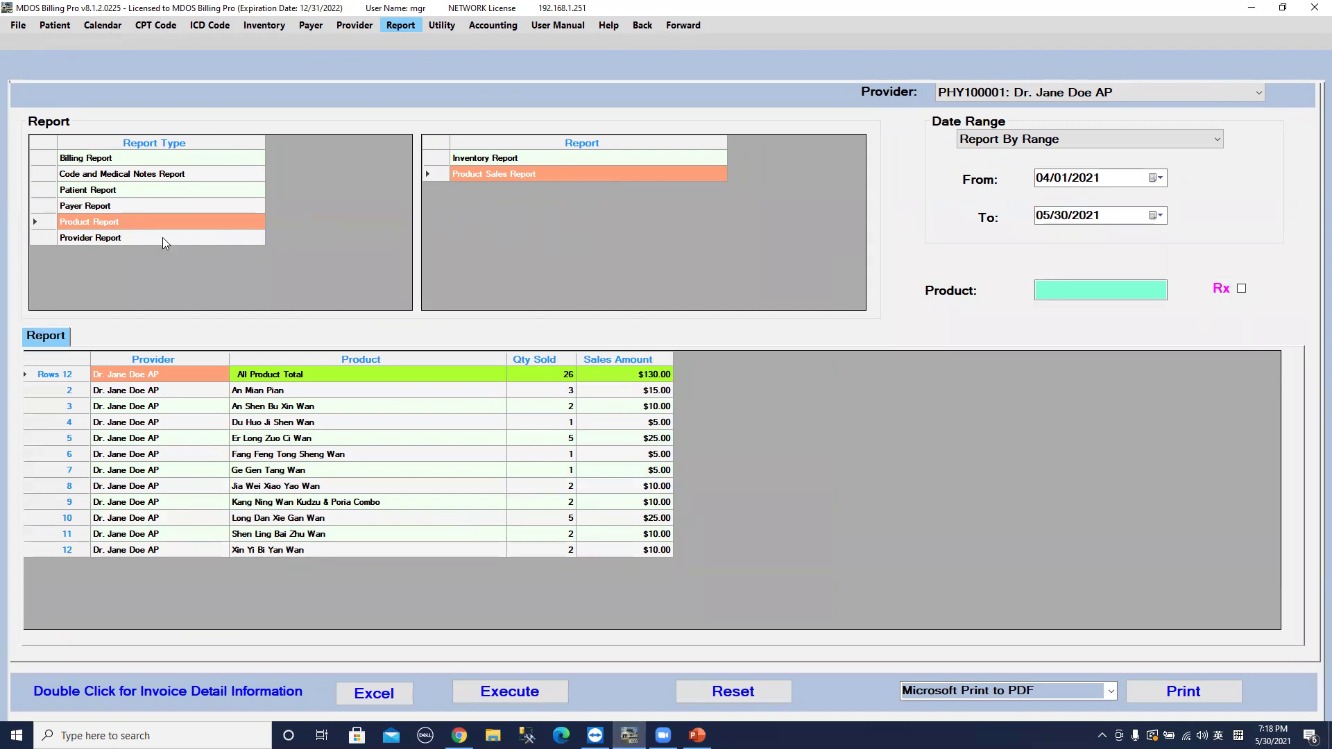
Step: Switch to the Provider Report category in the Report Type list
{"action": "left_click", "coordinate": [104, 238]}
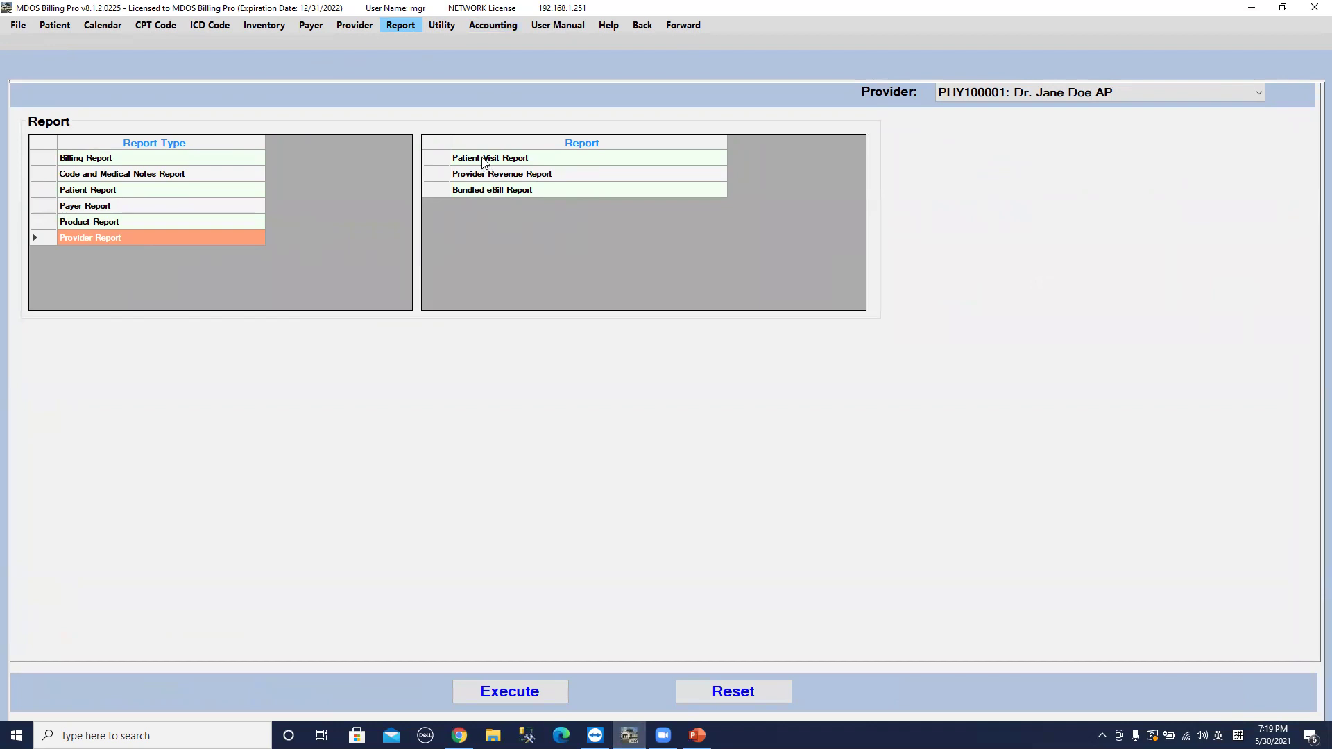
Step: Select the Provider Revenue Report instead of Patient Visit and begin setting its From date
{"action": "left_click", "coordinate": [484, 161]}
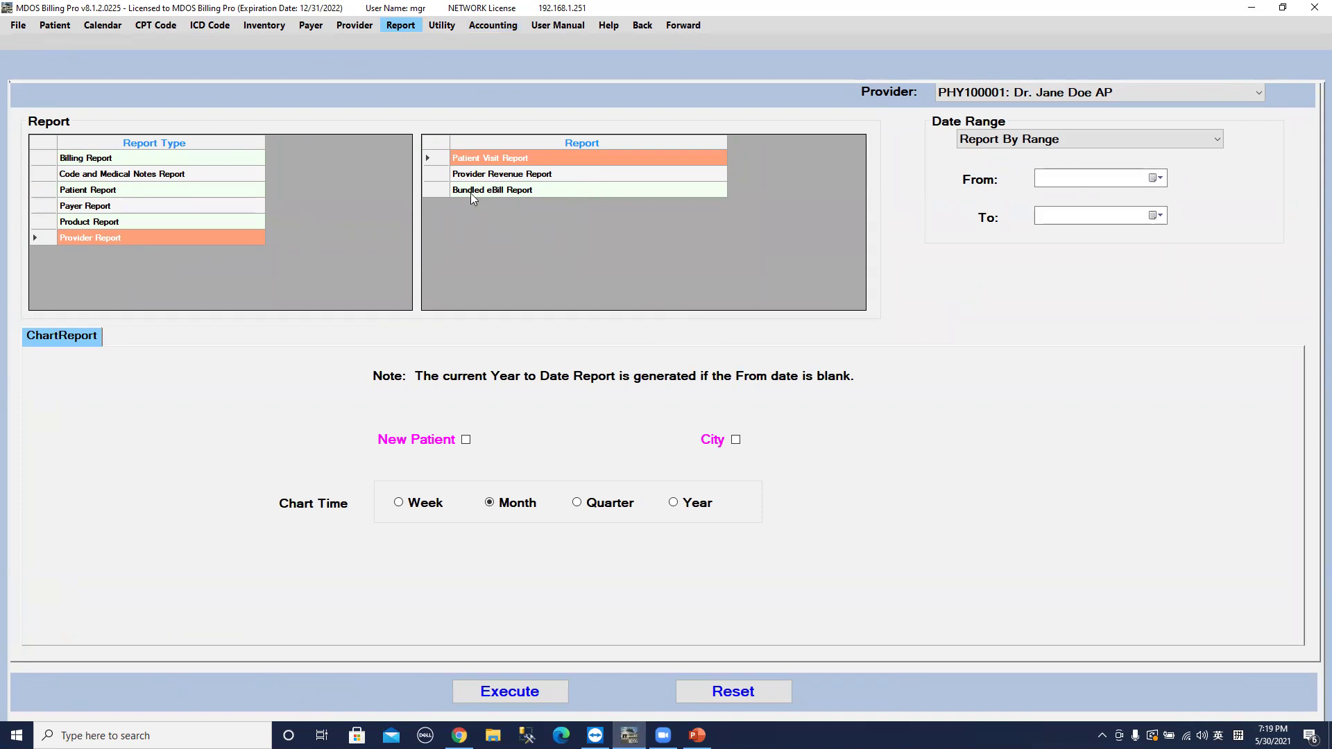
{"action": "left_click", "coordinate": [484, 178]}
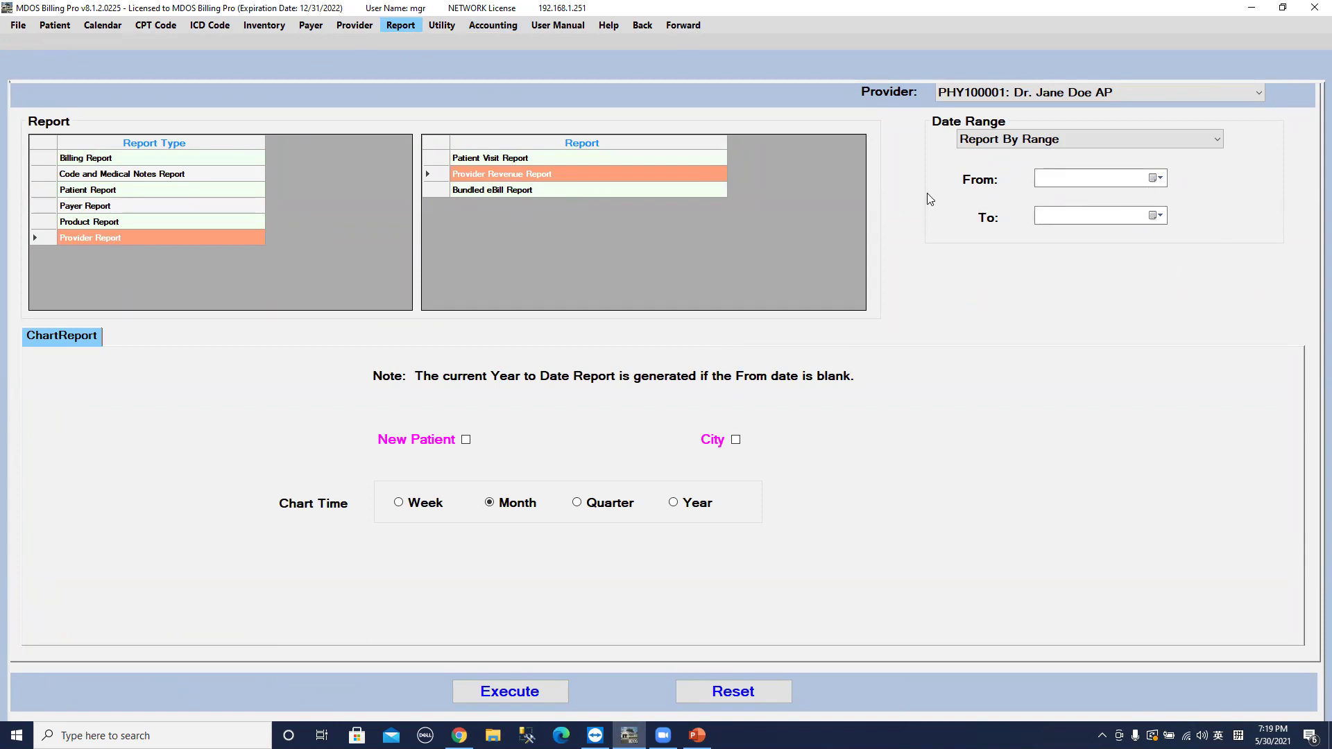
{"action": "left_click", "coordinate": [1074, 179]}
Step: Run the Provider Revenue Report for 04/01/2021 through 05/30/2021 to get its monthly chart
{"action": "type", "text": "0401"}
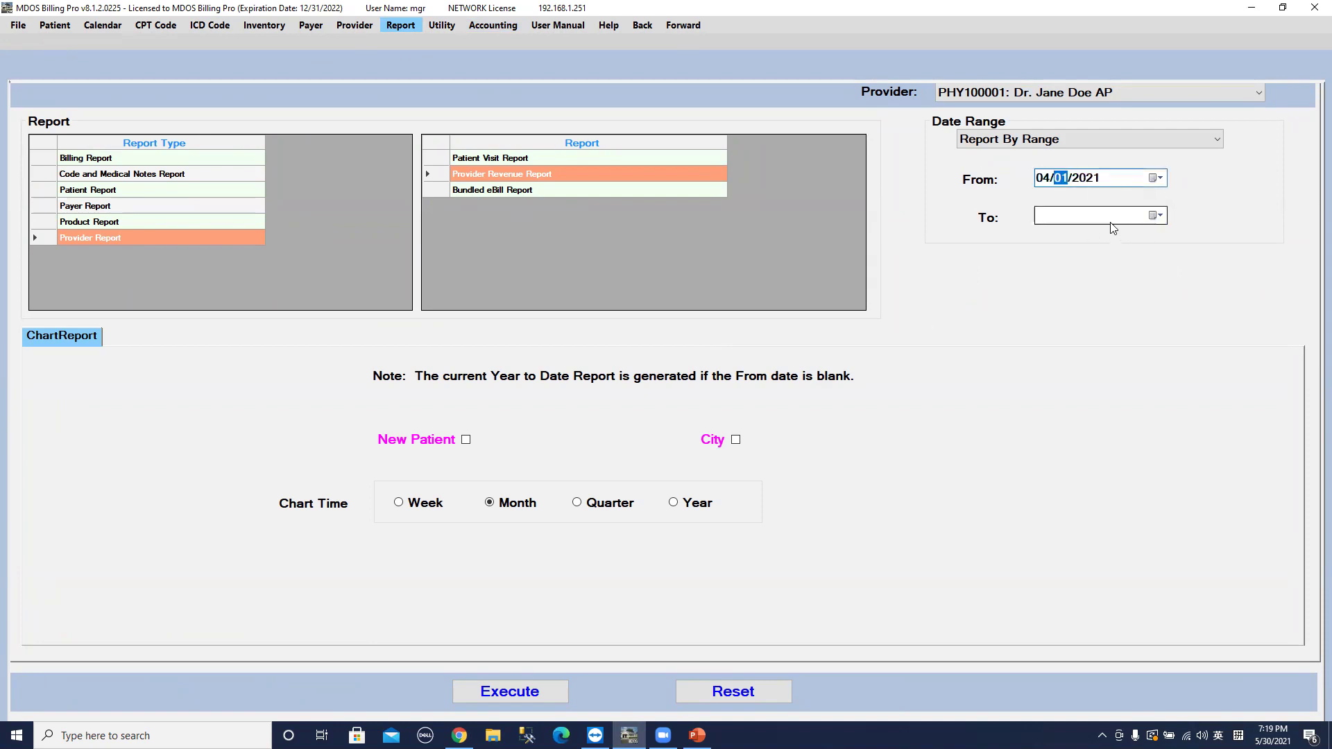
{"action": "left_click", "coordinate": [1110, 217]}
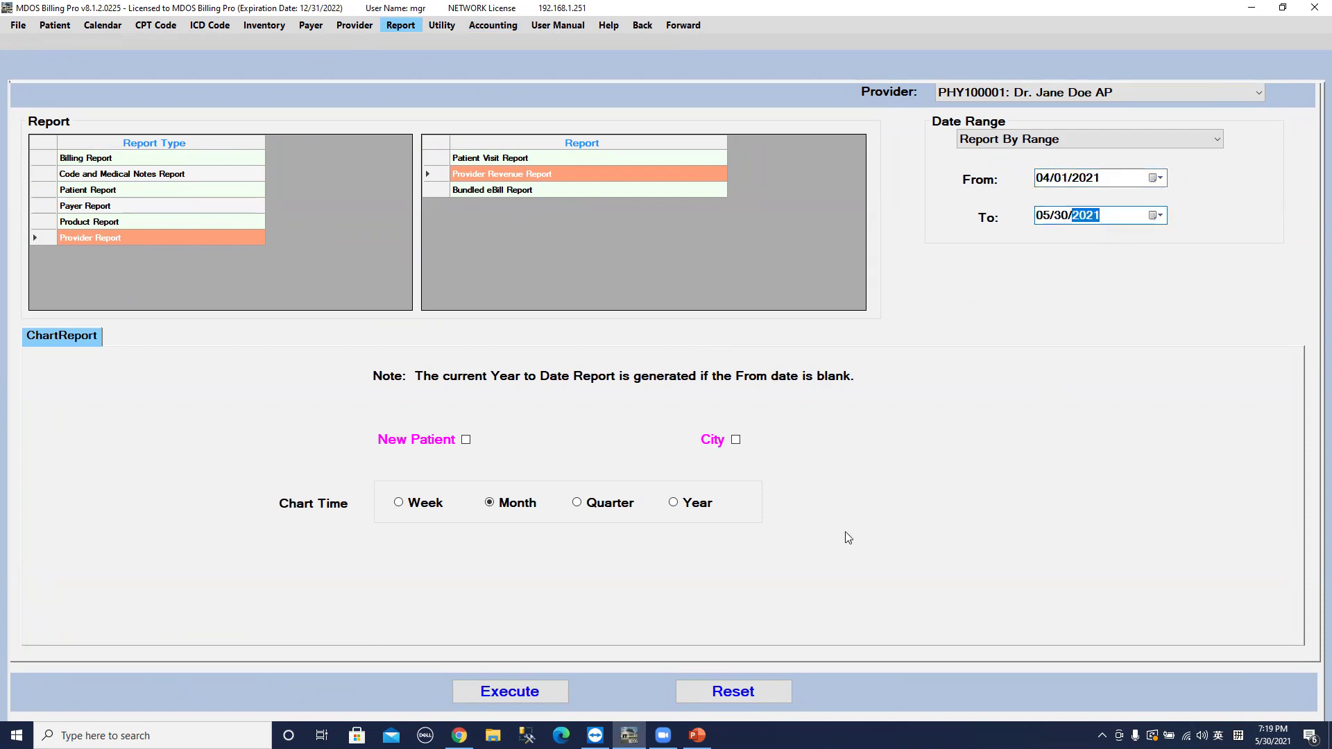
{"action": "left_click", "coordinate": [513, 692]}
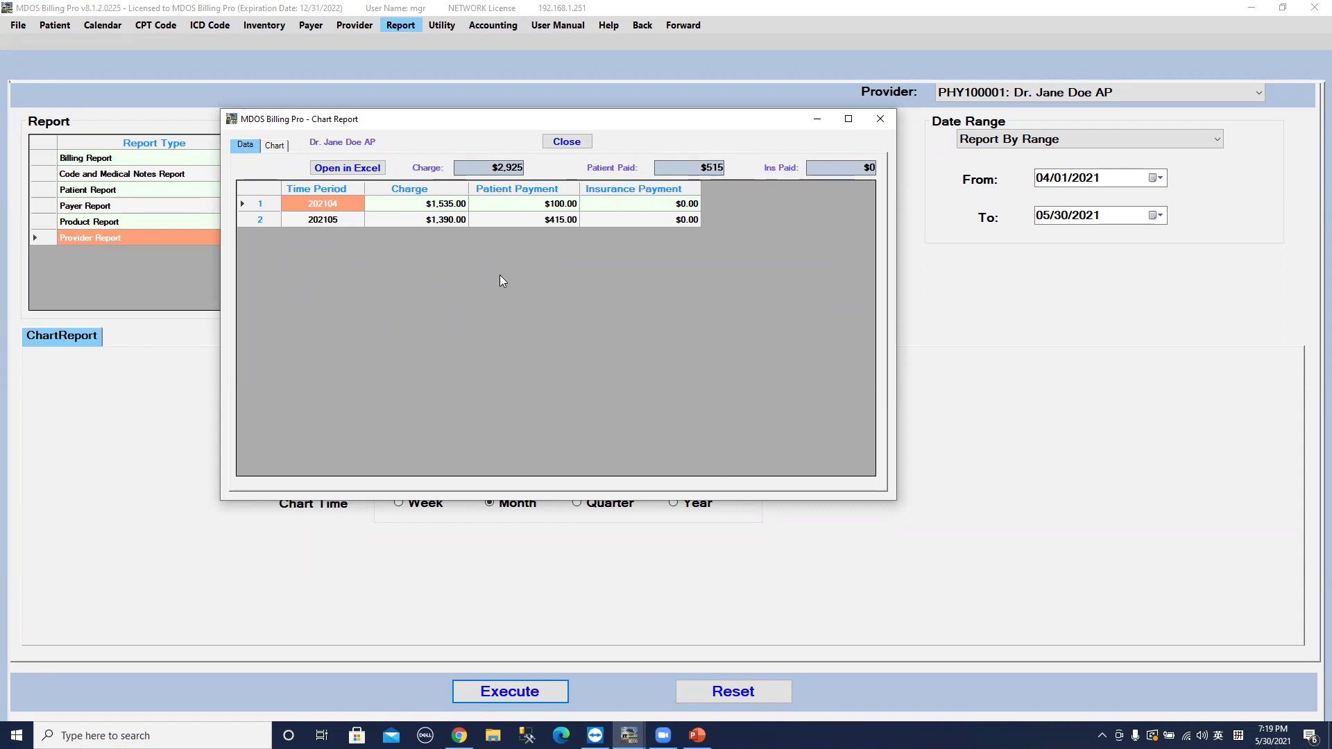
Step: Close the Chart Report window showing the provider revenue results
{"action": "left_click", "coordinate": [880, 118]}
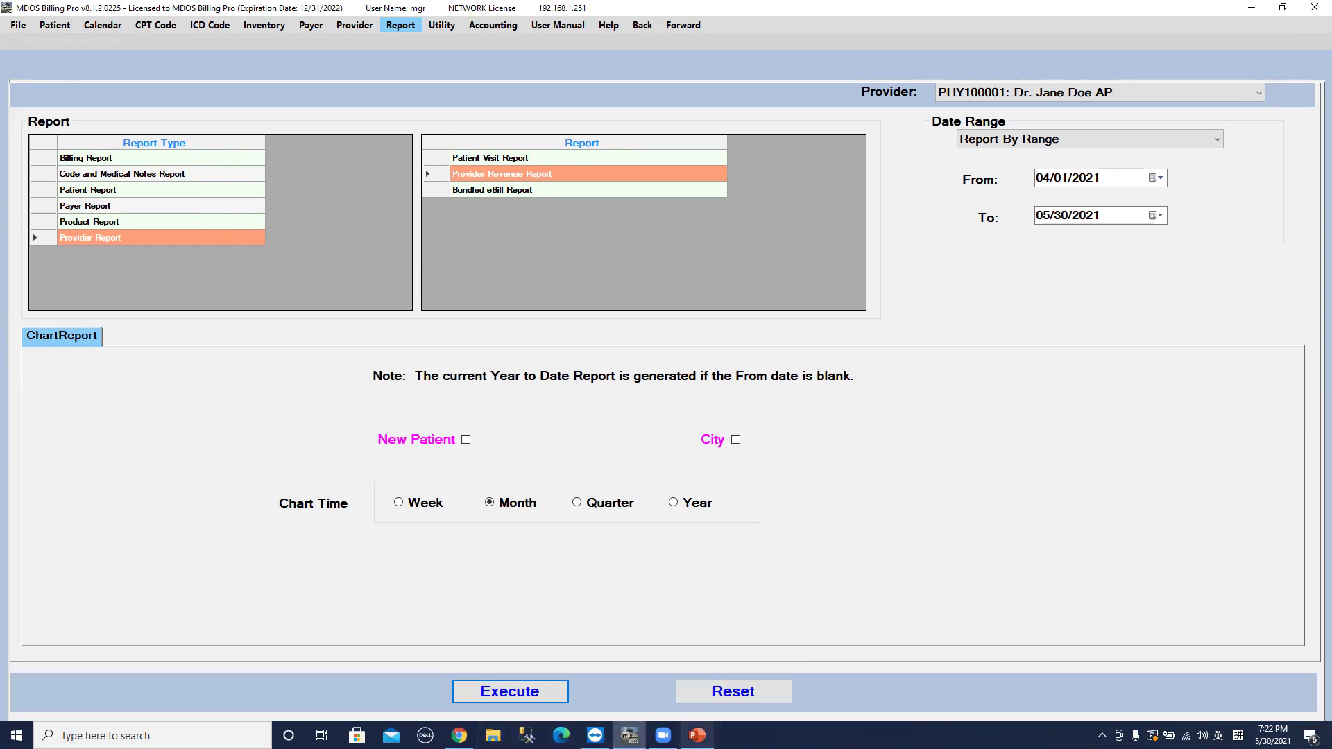
Step: Bring up the Inventory & Rx Outline deck in PowerPoint, showing its final slide 15
{"action": "mouse_move", "coordinate": [697, 734]}
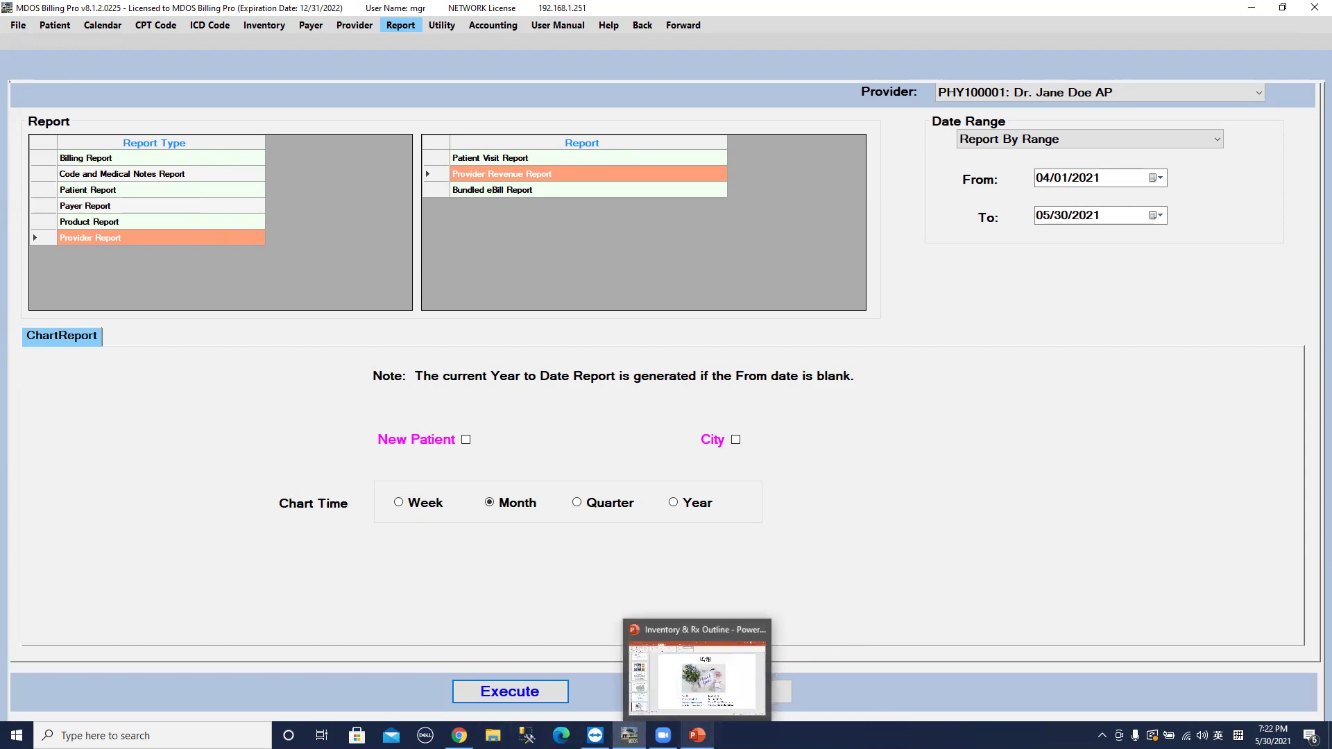
{"action": "left_click", "coordinate": [699, 709]}
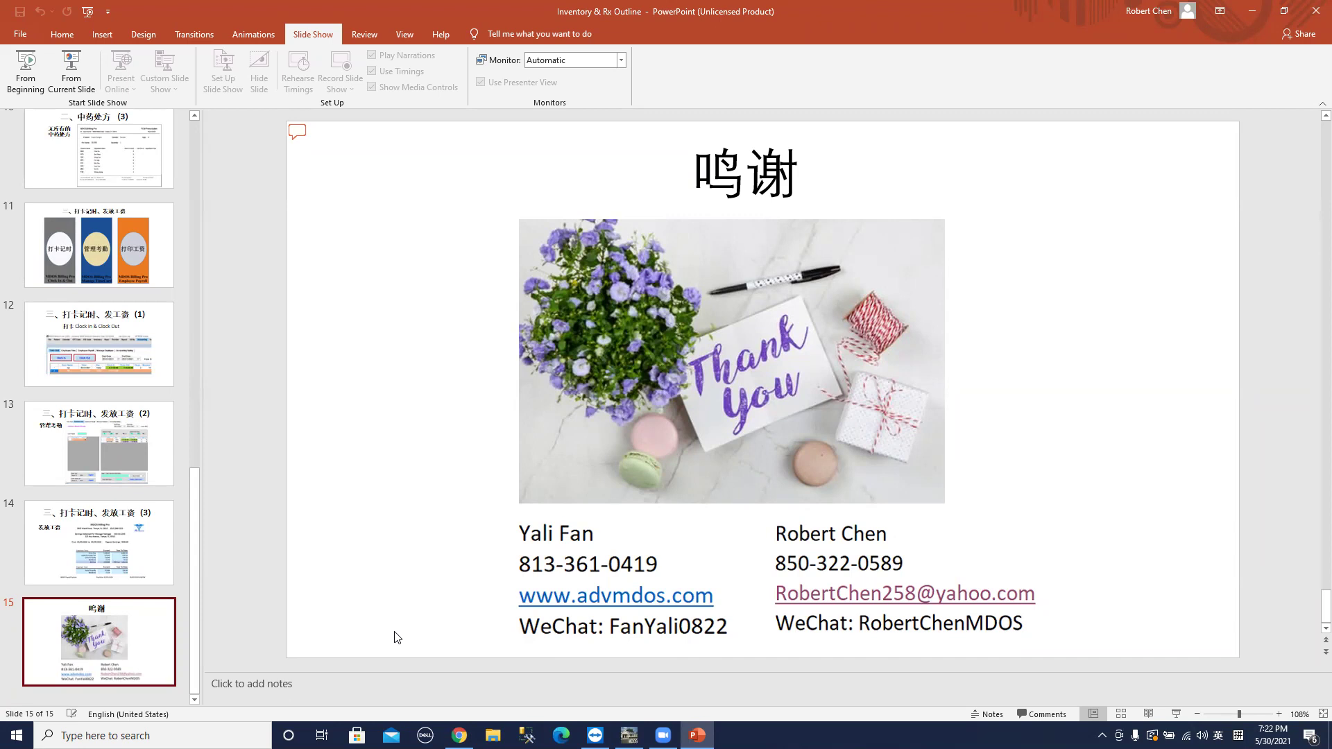
{"action": "mouse_move", "coordinate": [663, 734]}
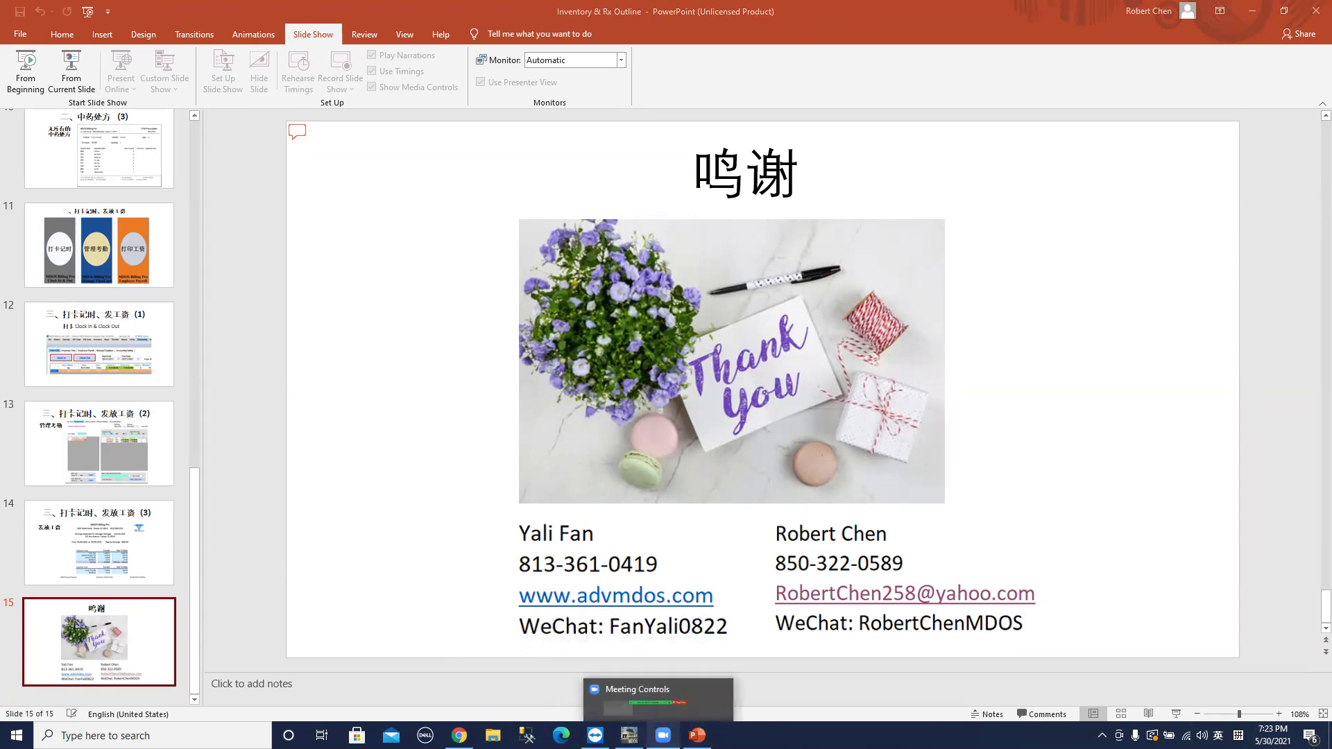
{"action": "left_click", "coordinate": [725, 691]}
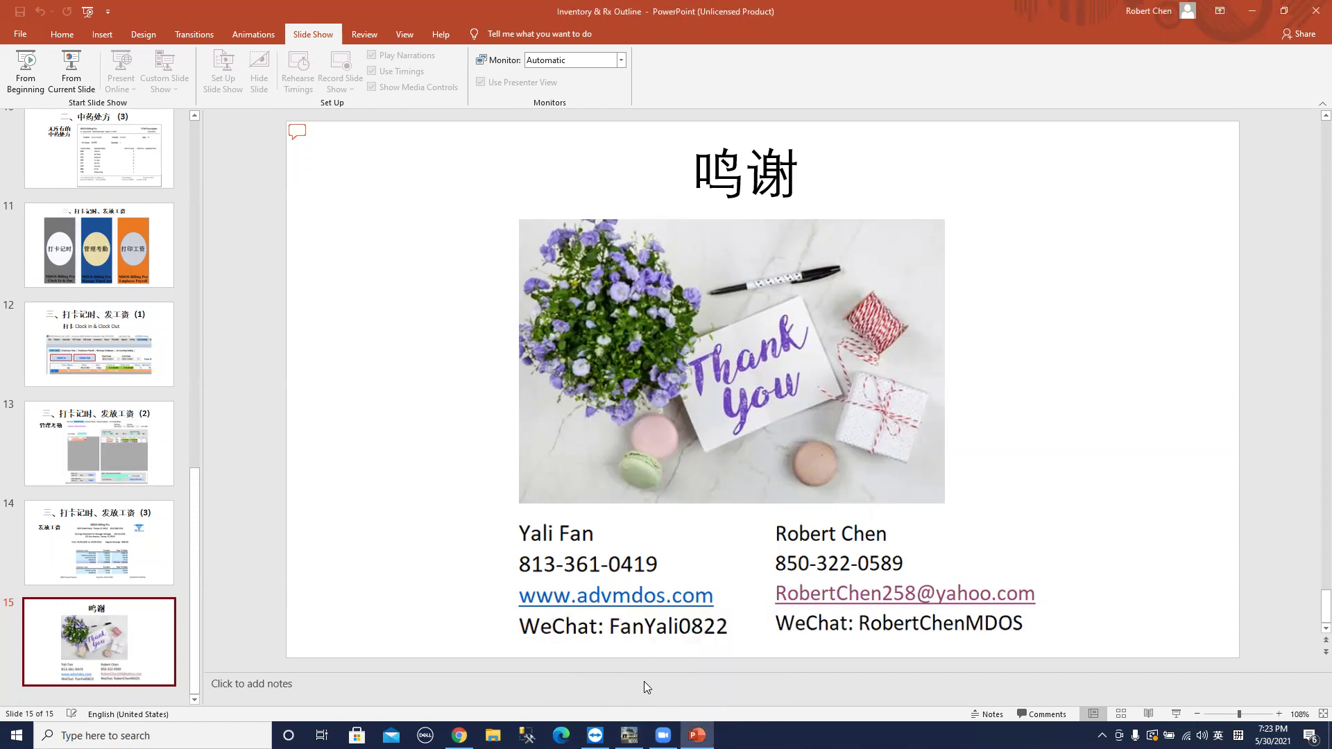
Step: Jump to slide 11, then step back through the deck to slide 7, the 二、中药处方 overview
{"action": "left_click", "coordinate": [102, 262]}
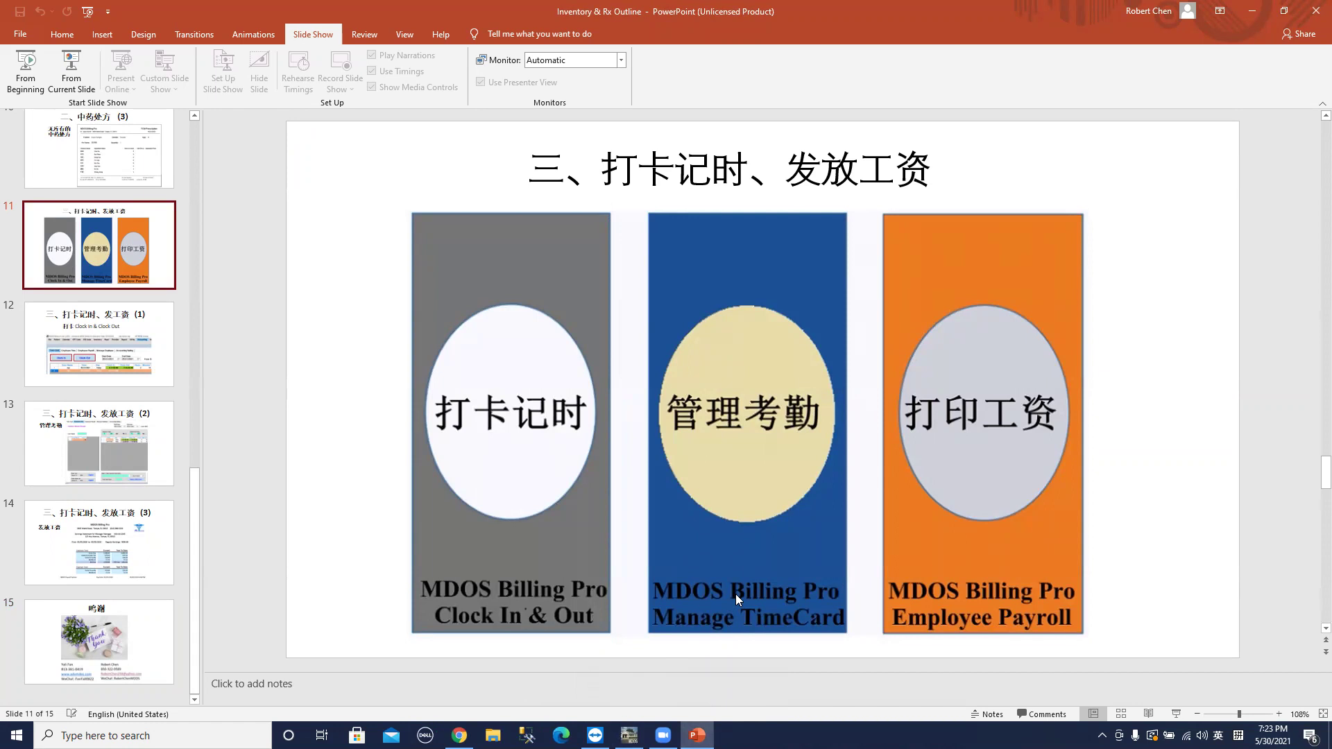
{"action": "key", "text": "Down"}
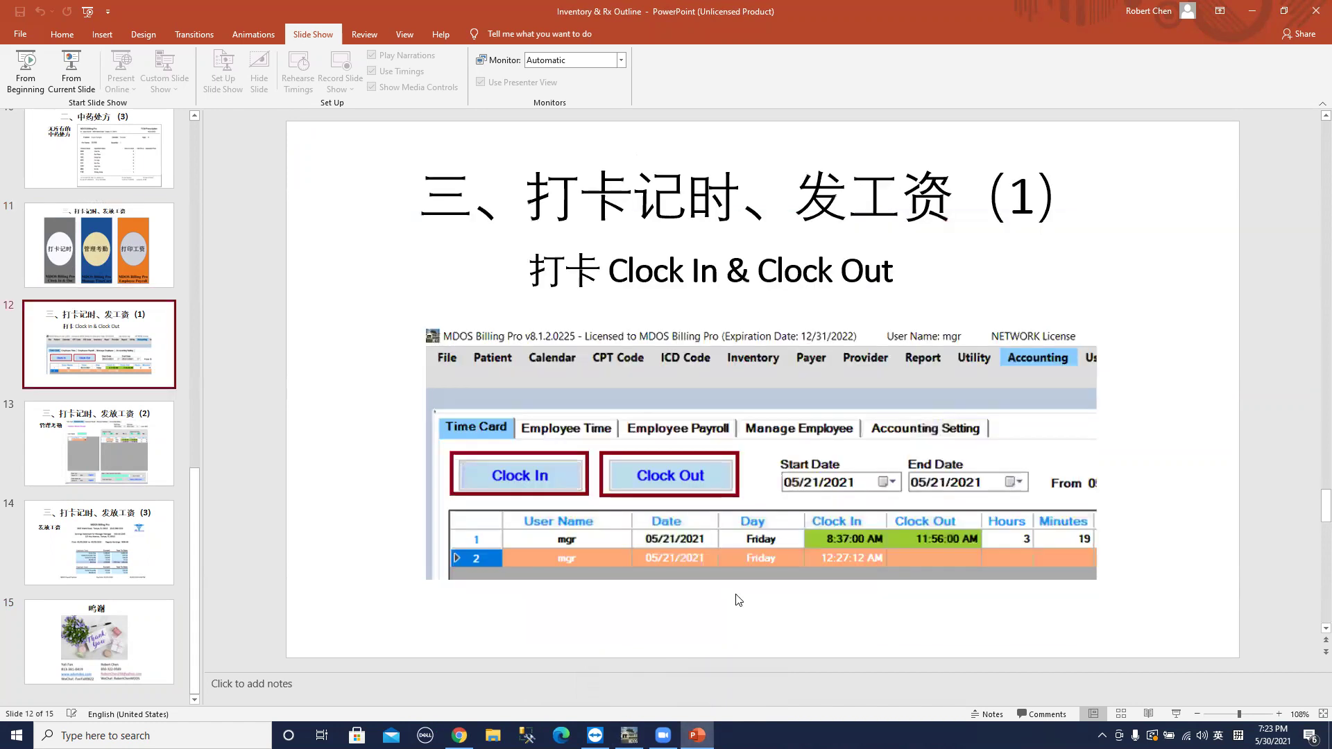
{"action": "key", "text": "Up"}
{"action": "key", "text": "Up"}
{"action": "key", "text": "Up"}
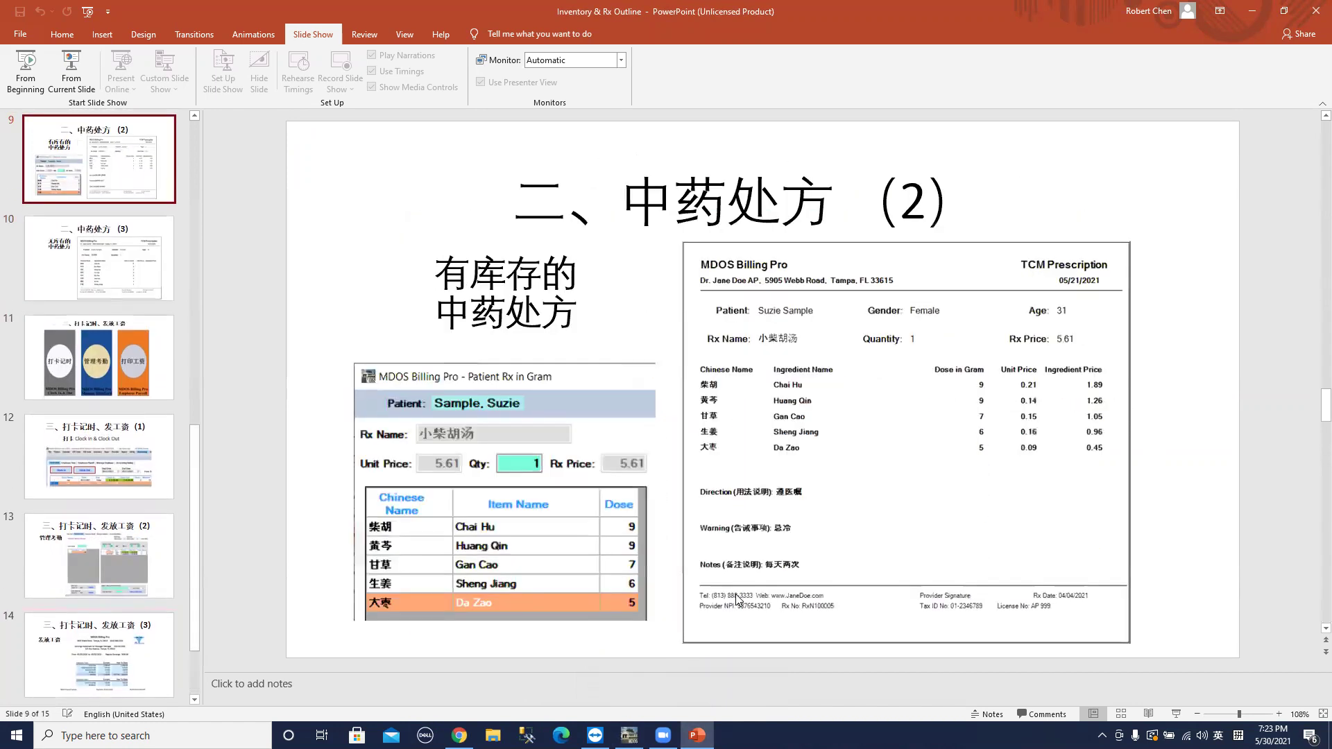
{"action": "key", "text": "Up"}
{"action": "key", "text": "Up"}
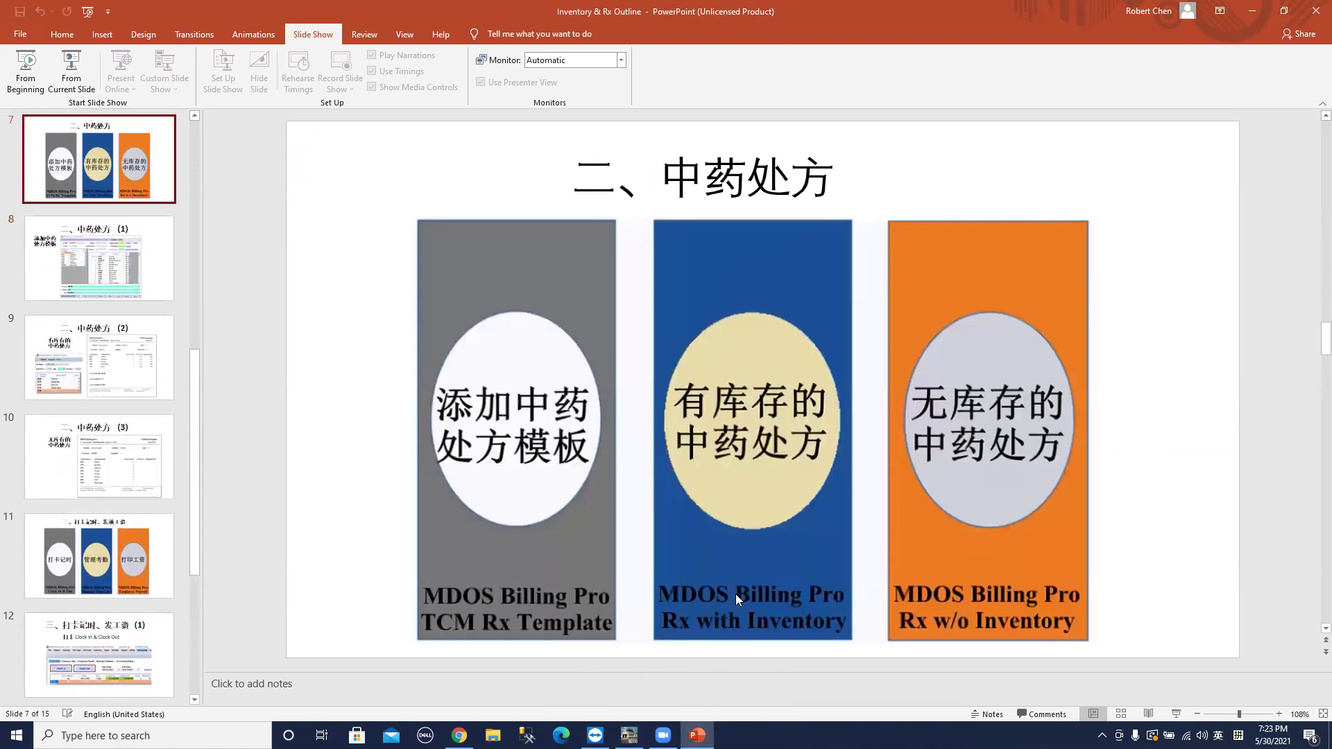
{"action": "key", "text": "Up"}
{"action": "key", "text": "Up"}
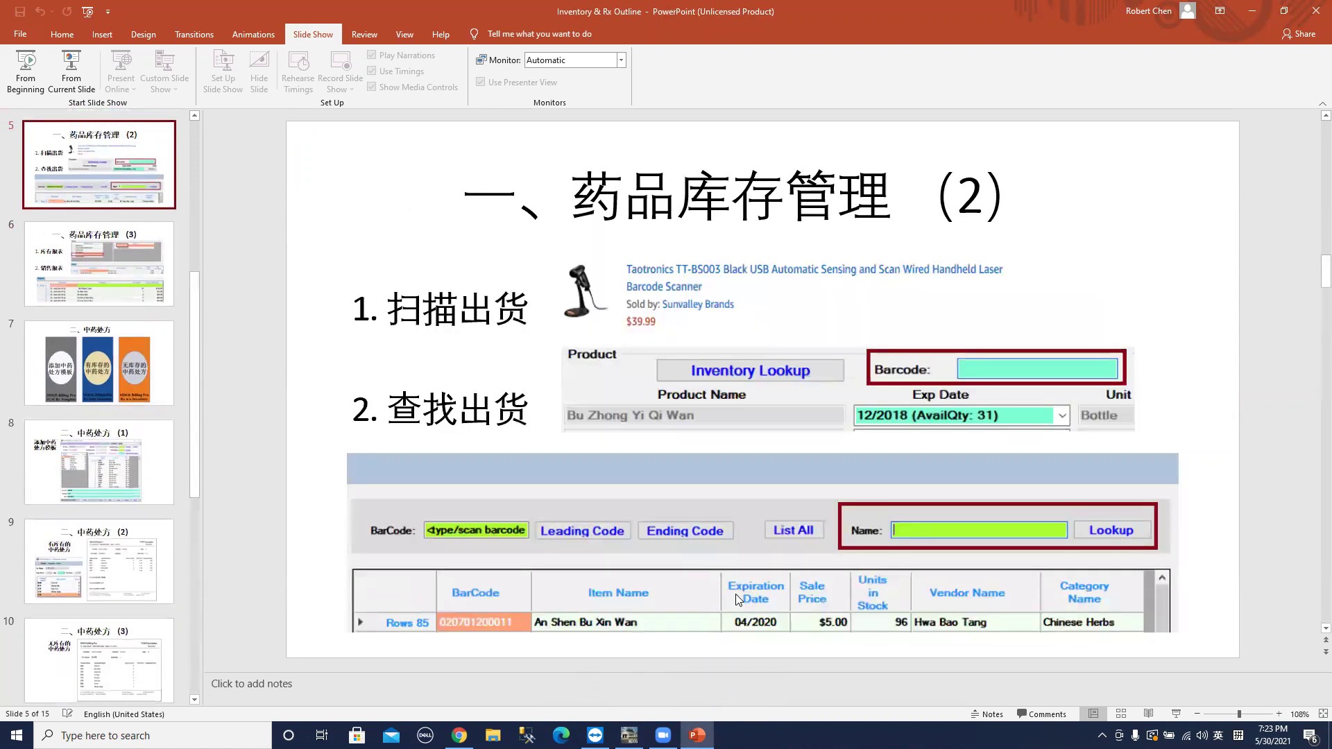
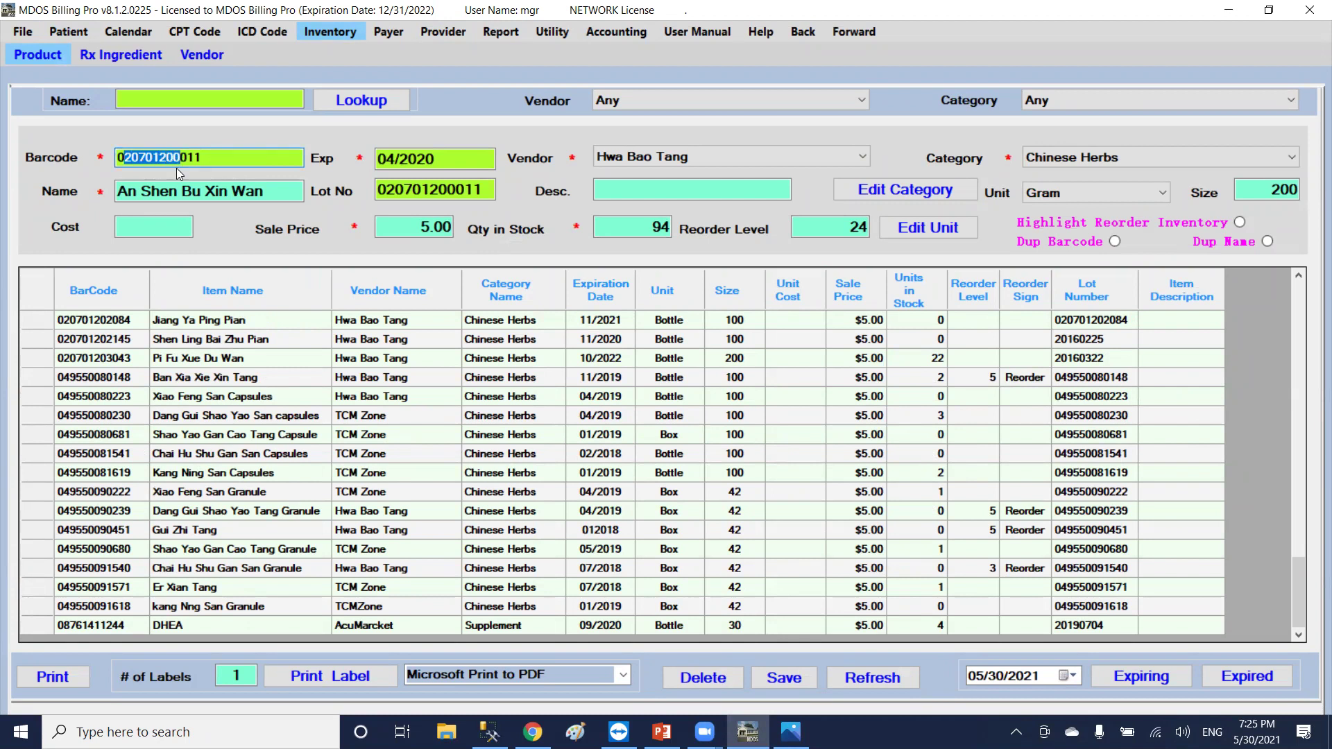
{"action": "type", "text": "9999999"}
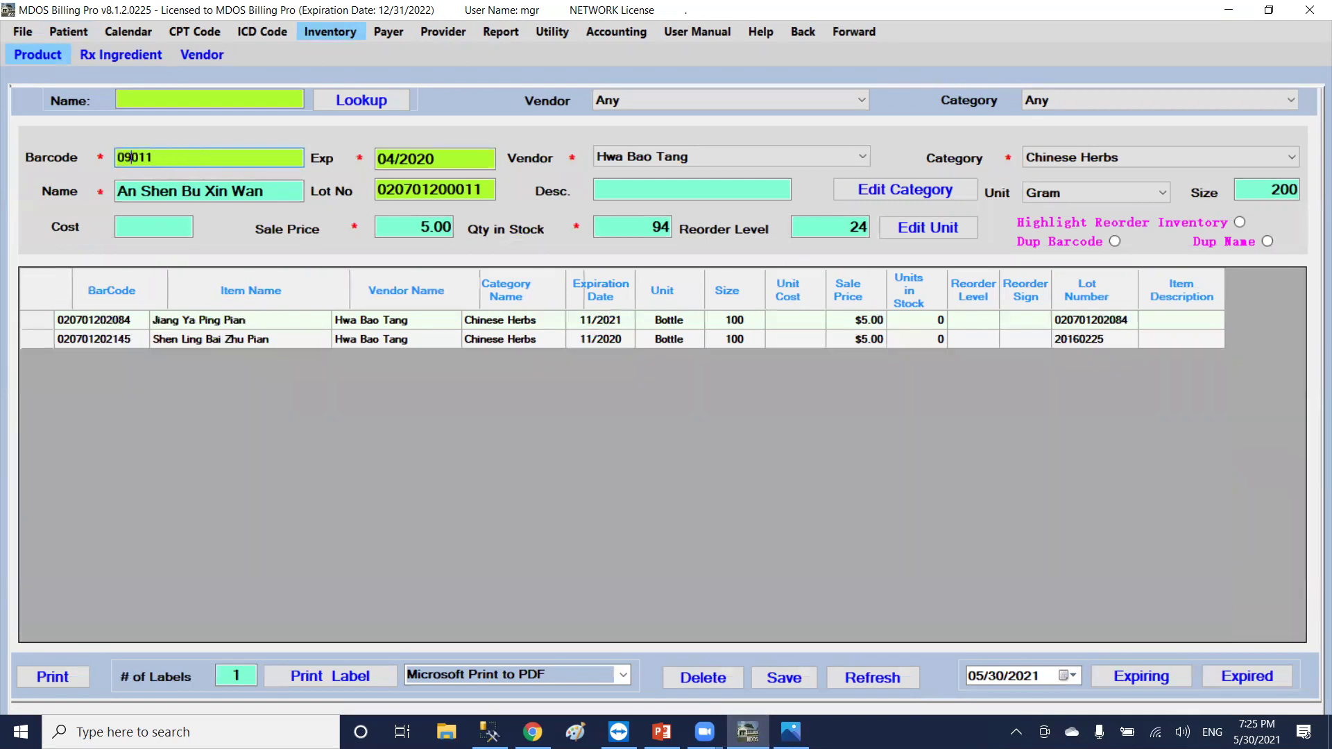
{"action": "type", "text": "9"}
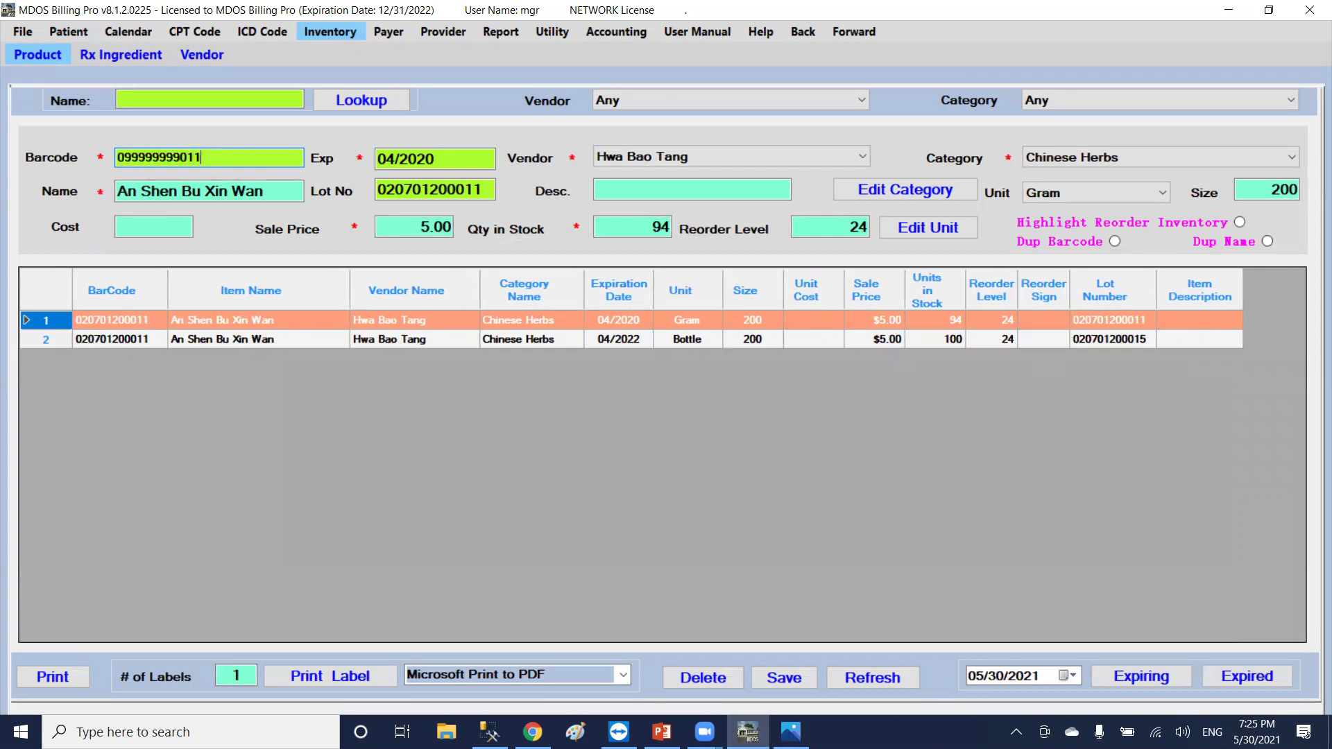
{"action": "left_click", "coordinate": [278, 189]}
{"action": "type", "text": "1"}
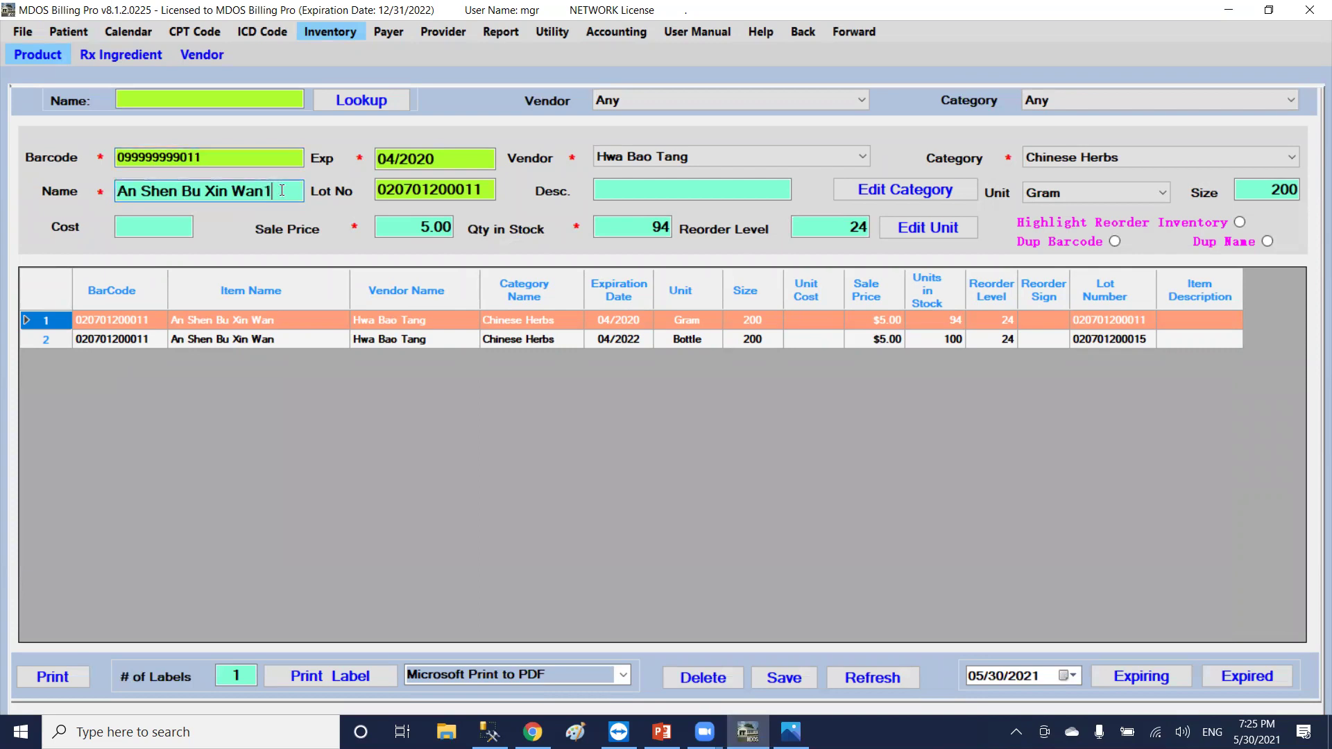
{"action": "left_click", "coordinate": [416, 230]}
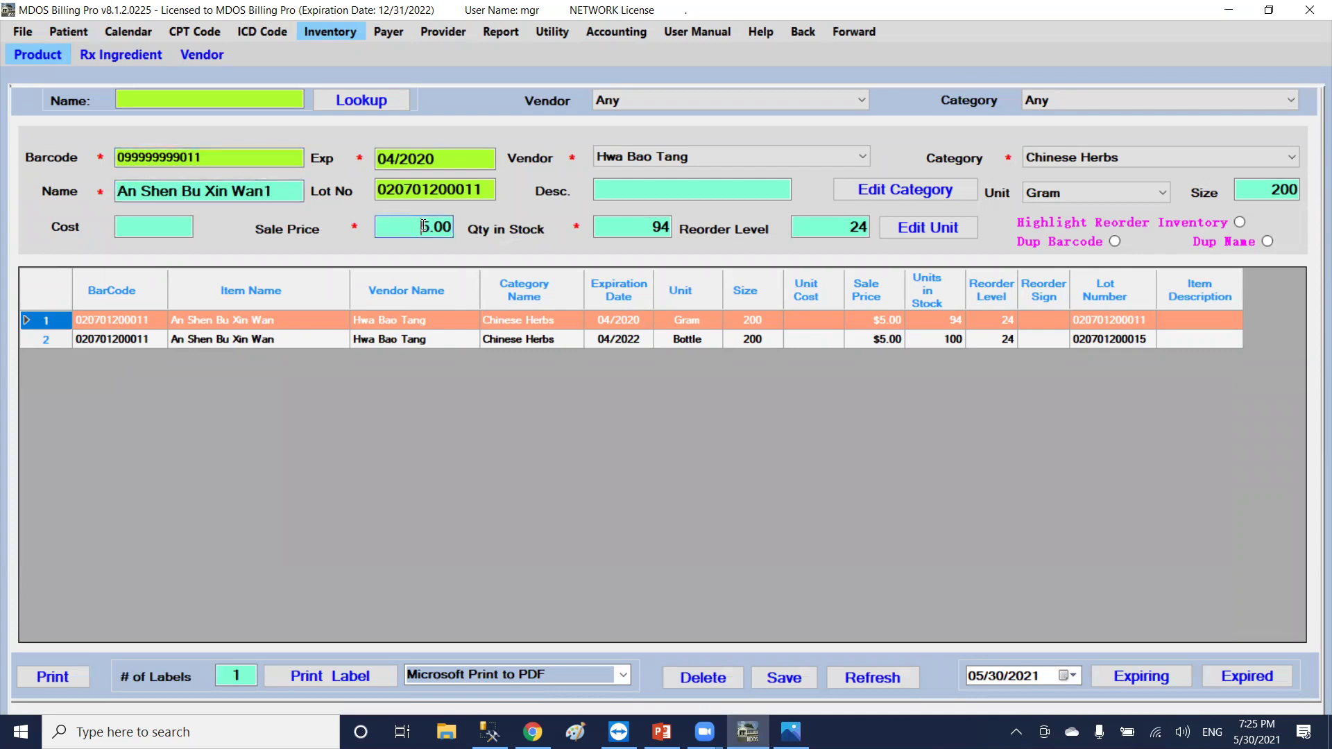
{"action": "type", "text": "1"}
{"action": "left_click", "coordinate": [785, 673]}
{"action": "key", "text": "Return"}
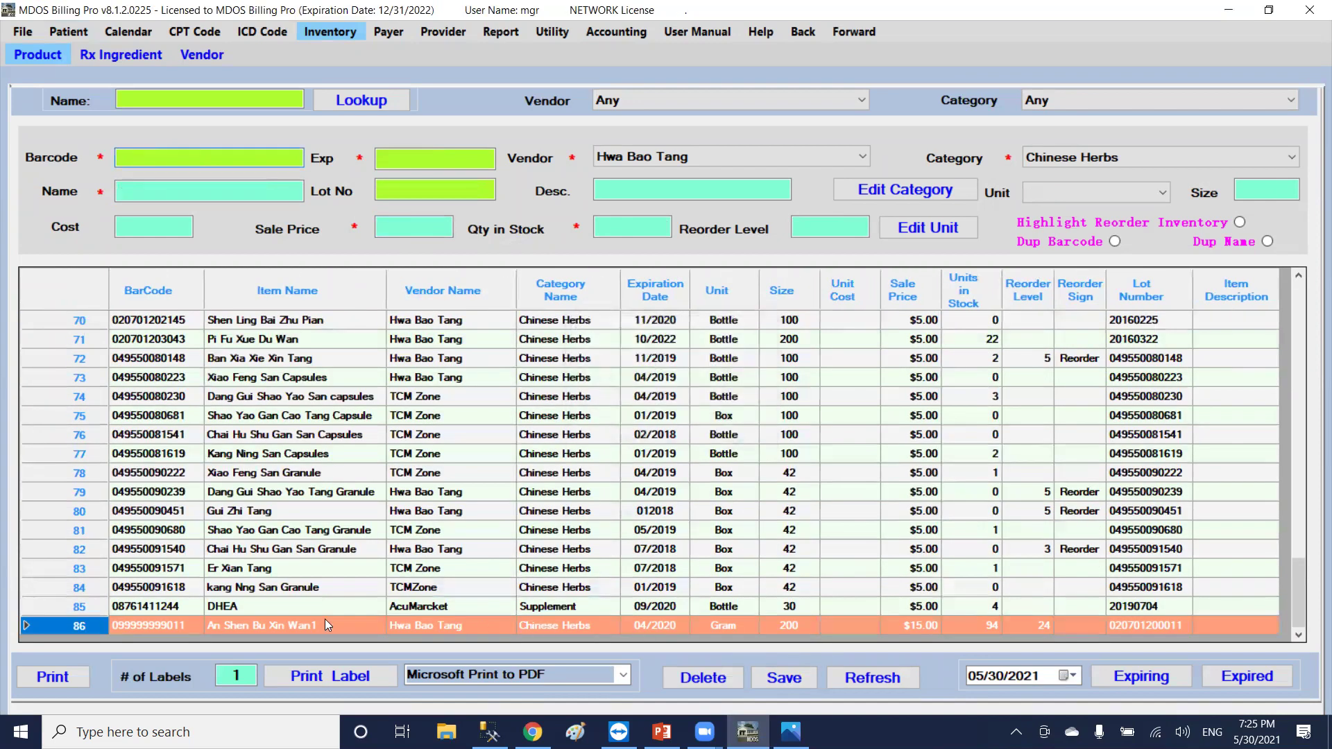
{"action": "left_click", "coordinate": [284, 624]}
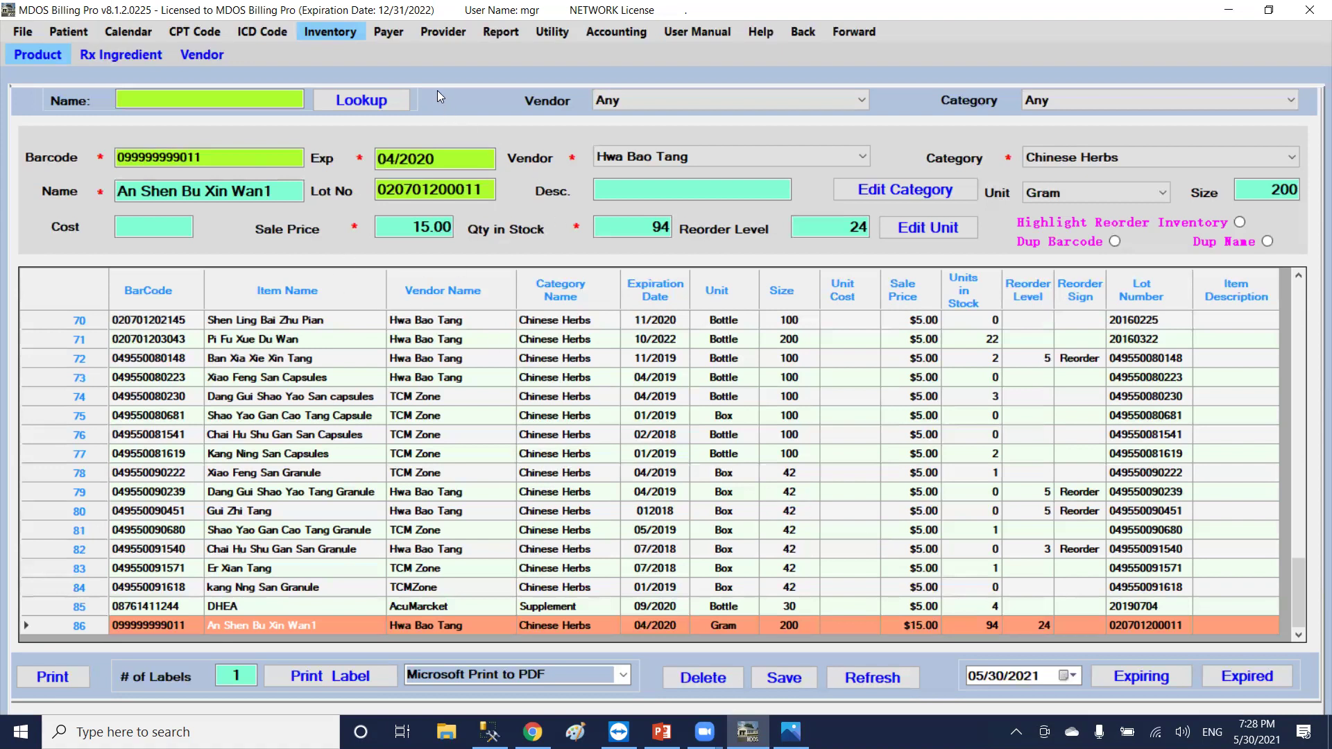
Step: Save a 5% product sales tax rate in the Utility settings
{"action": "left_click", "coordinate": [543, 30]}
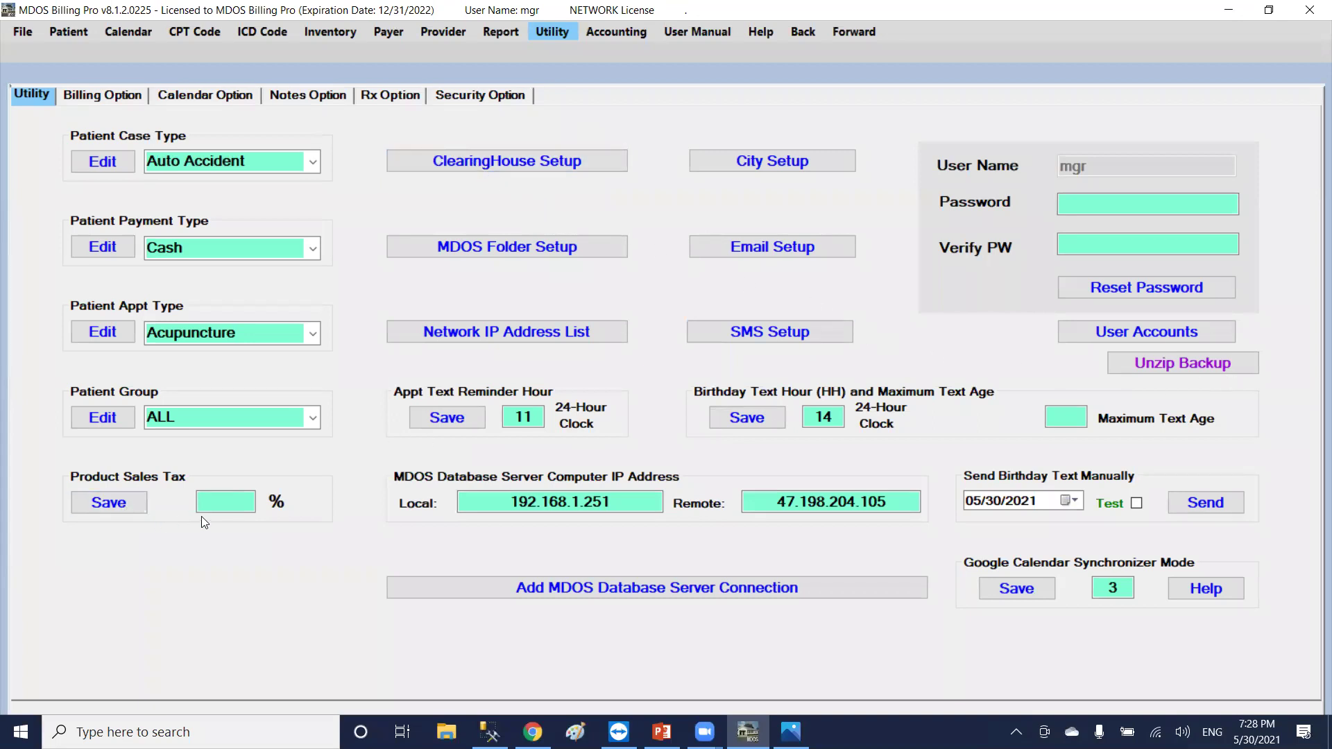
{"action": "left_click", "coordinate": [229, 509]}
{"action": "left_click", "coordinate": [105, 505]}
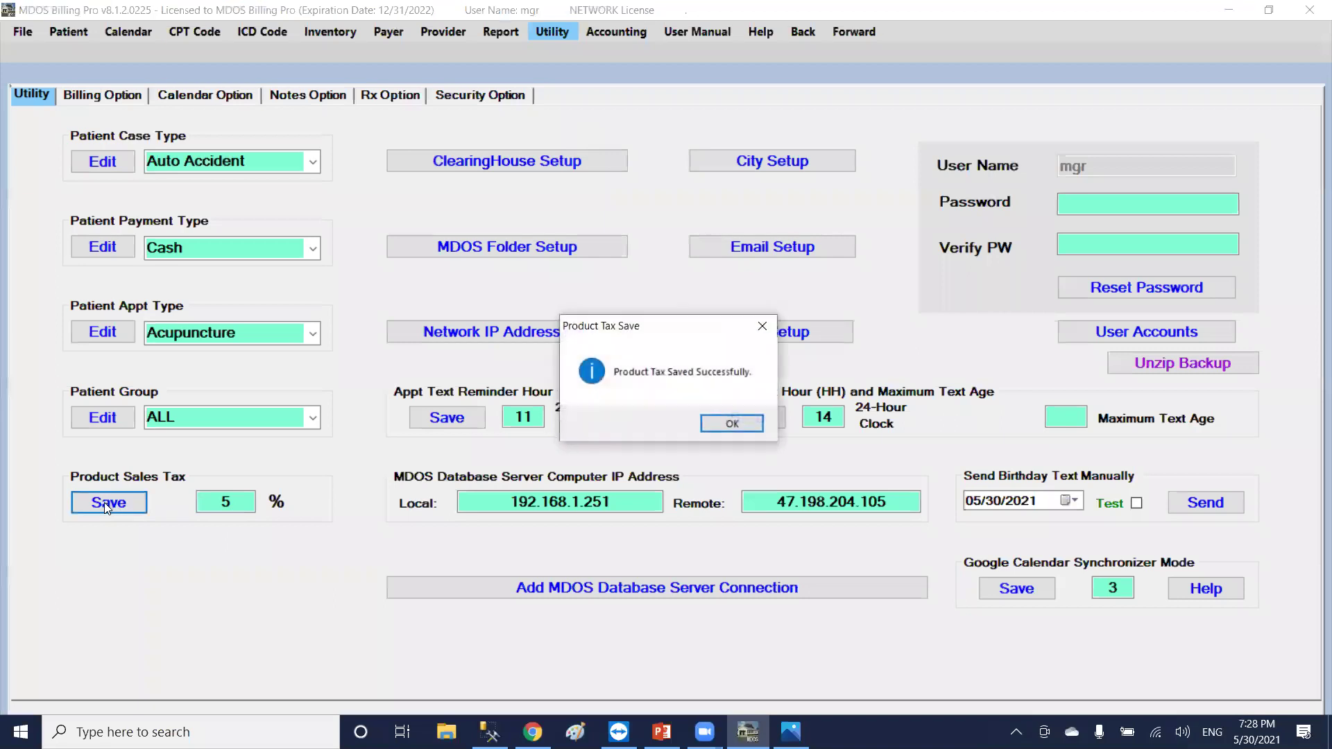
{"action": "key", "text": "Return"}
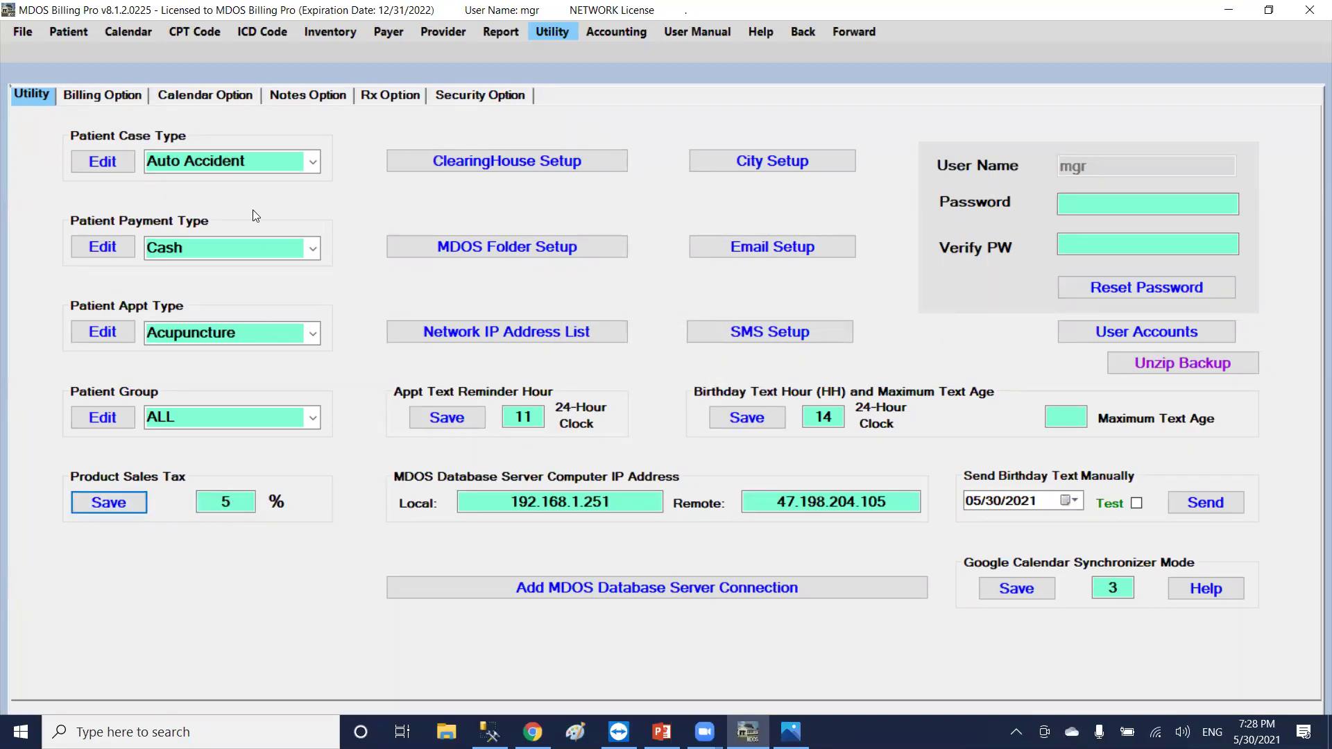
Step: Start a new superbill invoice for the third patient in the list
{"action": "left_click", "coordinate": [75, 32]}
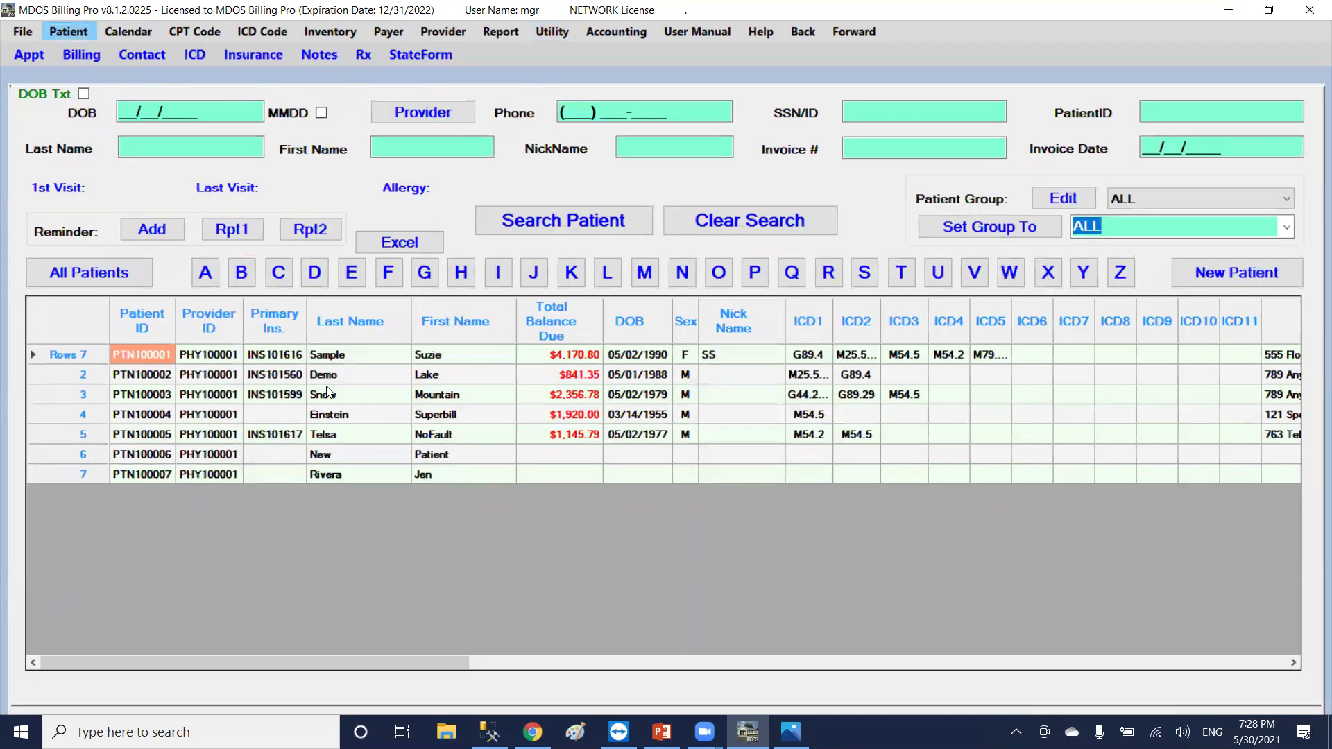
{"action": "double_click", "coordinate": [328, 392]}
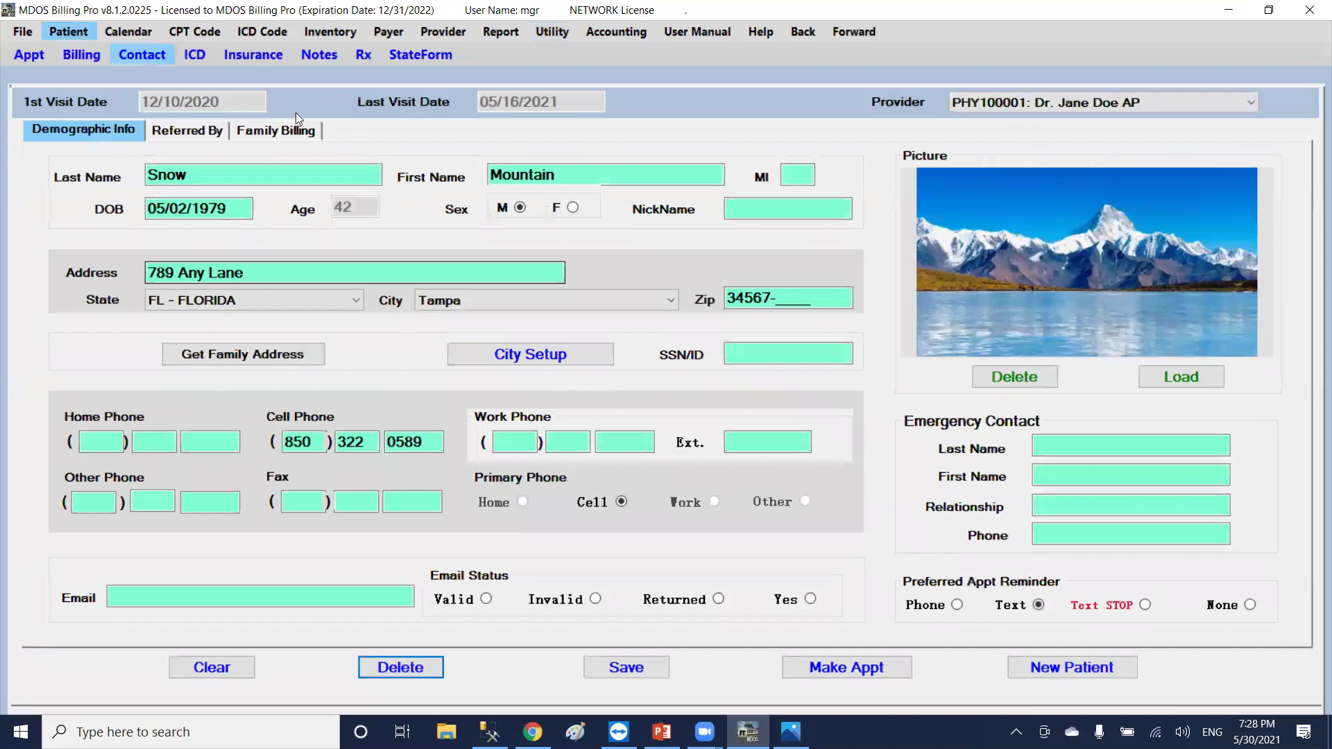
{"action": "left_click", "coordinate": [86, 55]}
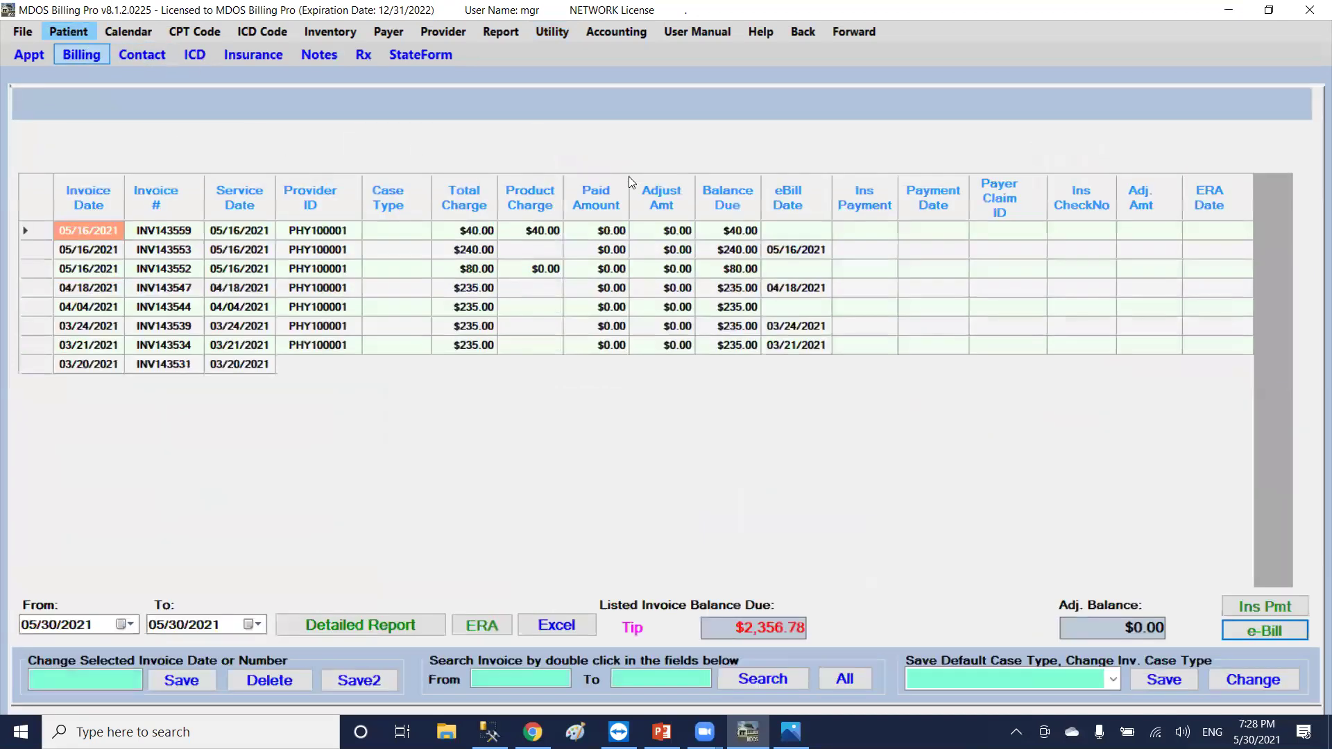
{"action": "left_click", "coordinate": [555, 100]}
{"action": "left_click", "coordinate": [655, 285]}
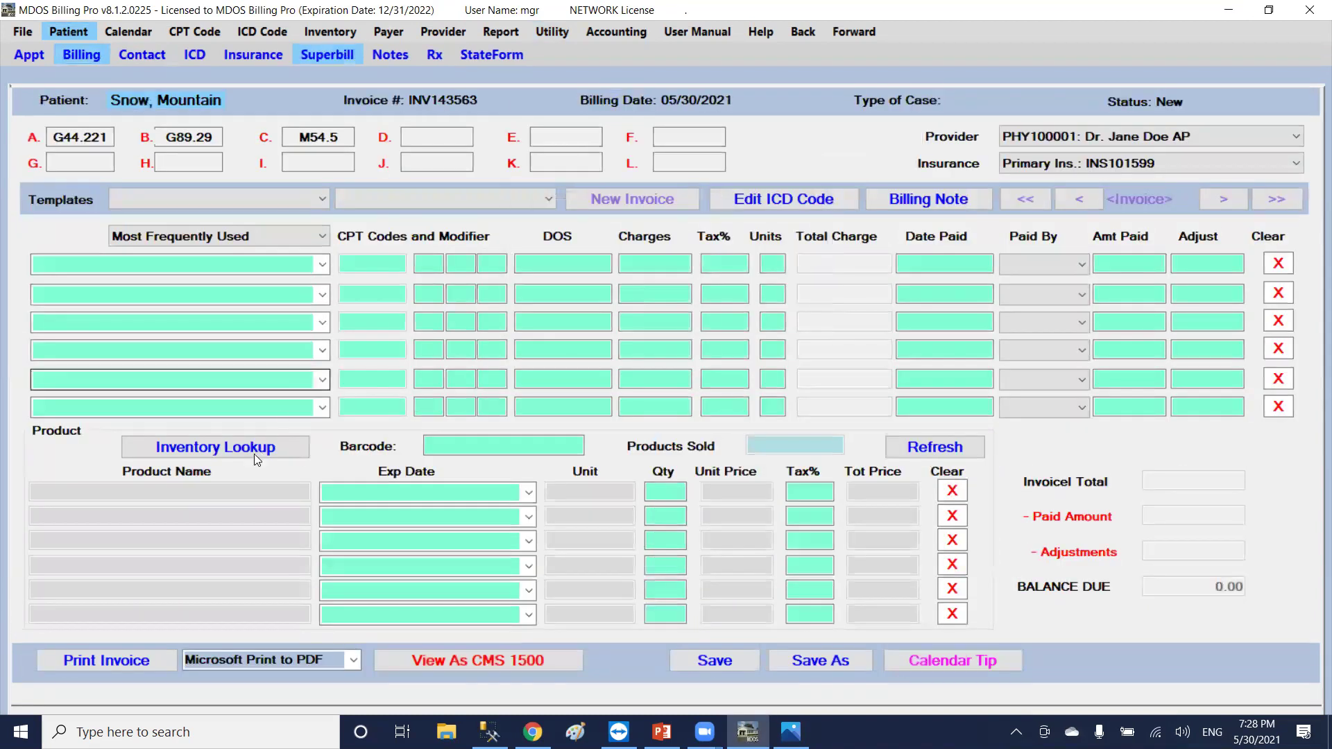
Step: Add An Shen Bu Xin Wan at 5.00 from inventory lookup, save the invoice, and request exit
{"action": "left_click", "coordinate": [259, 449]}
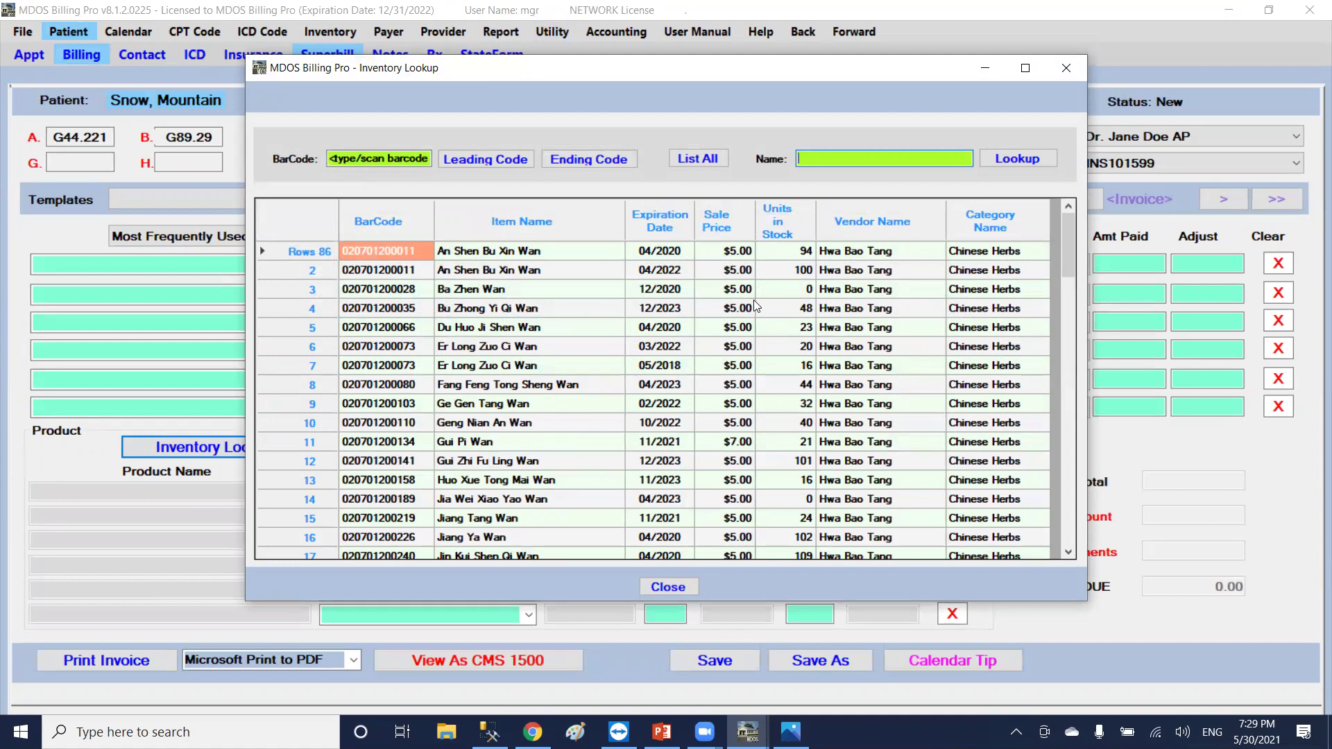
{"action": "left_click", "coordinate": [694, 271]}
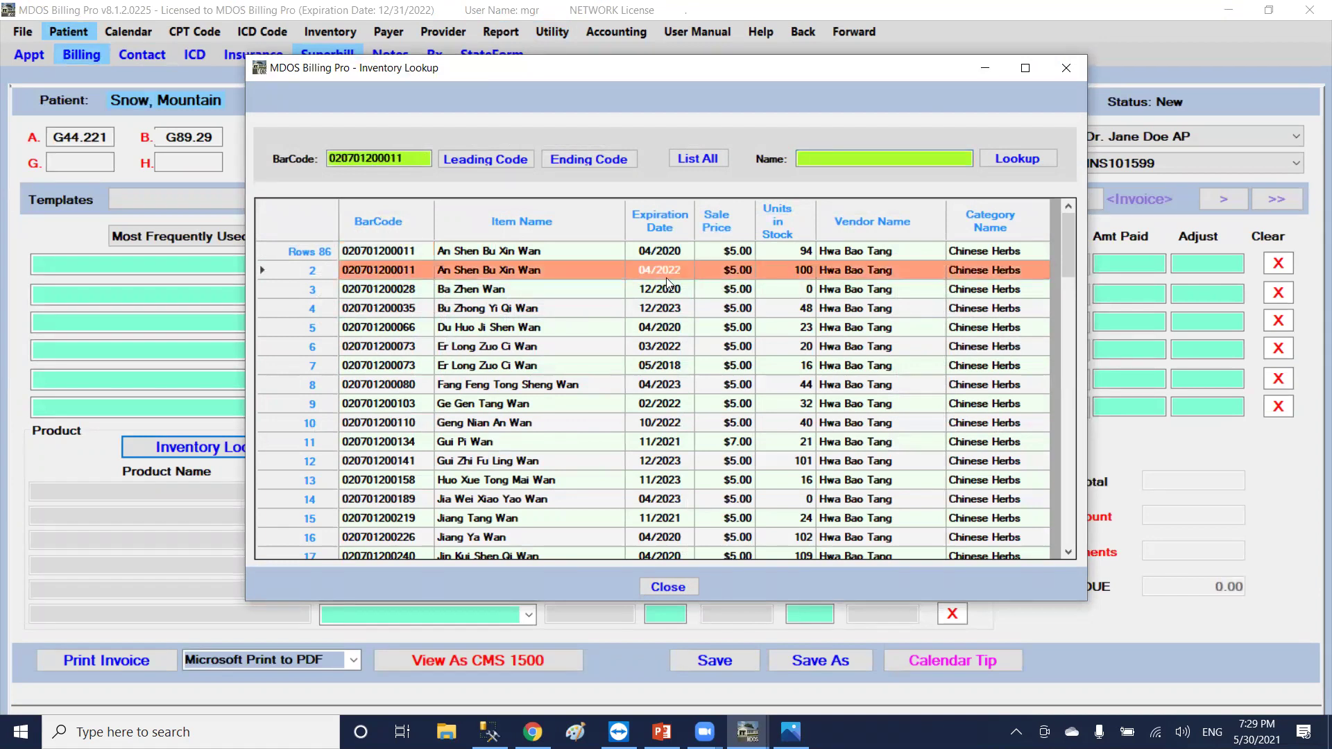
{"action": "double_click", "coordinate": [659, 269]}
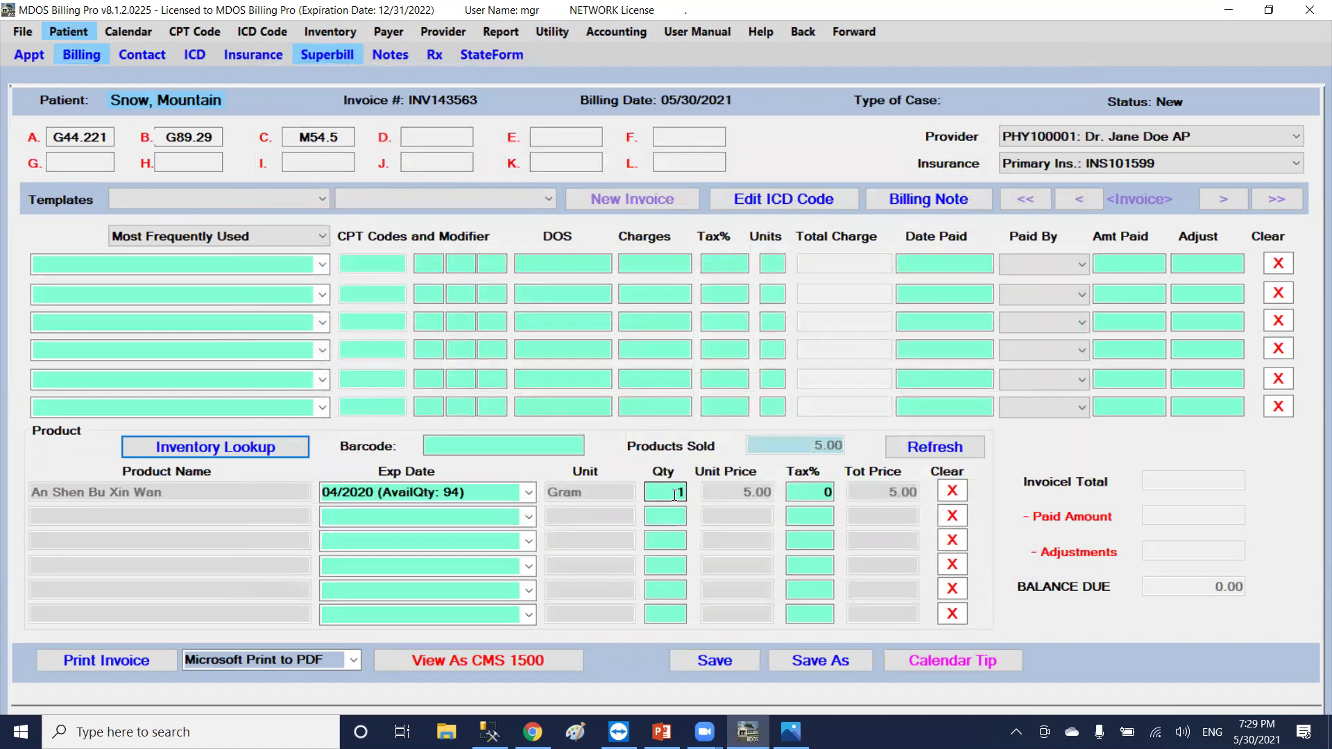
{"action": "left_click", "coordinate": [810, 494]}
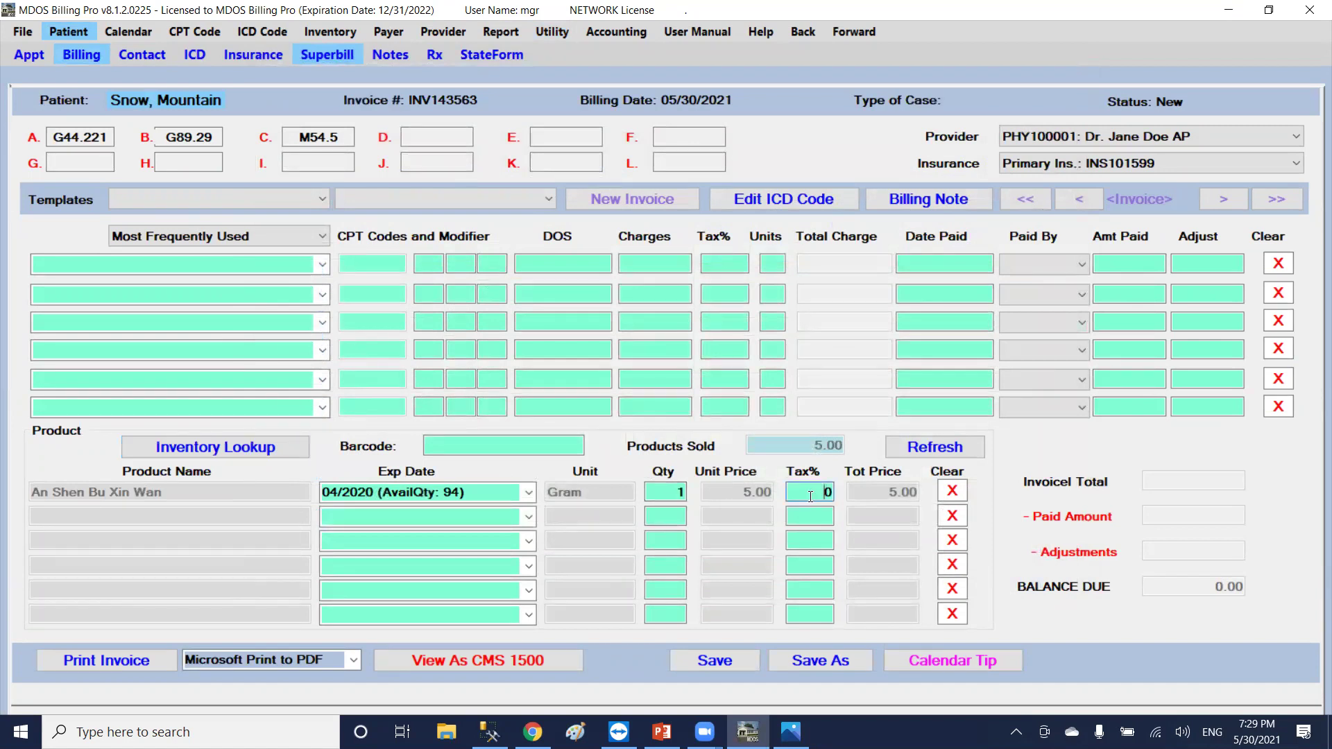
{"action": "left_click", "coordinate": [712, 658]}
{"action": "key", "text": "Return"}
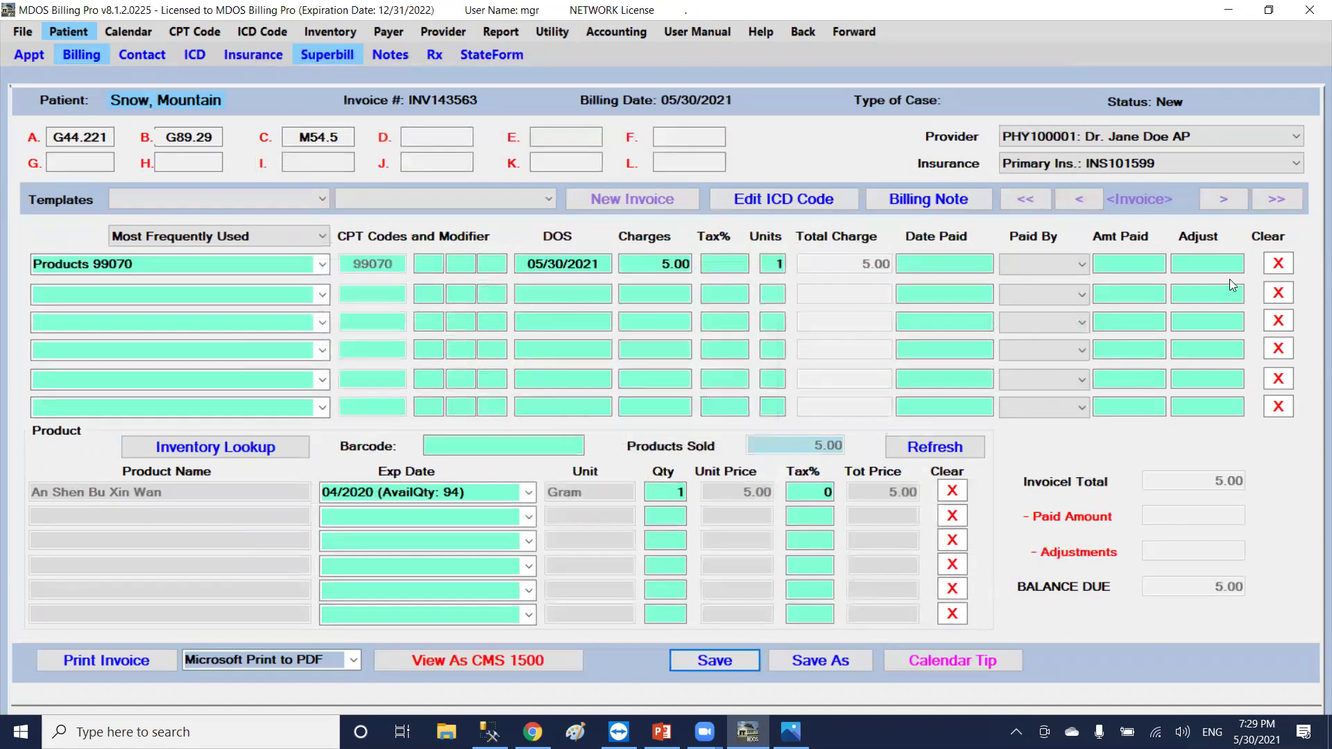
{"action": "left_click", "coordinate": [1309, 11]}
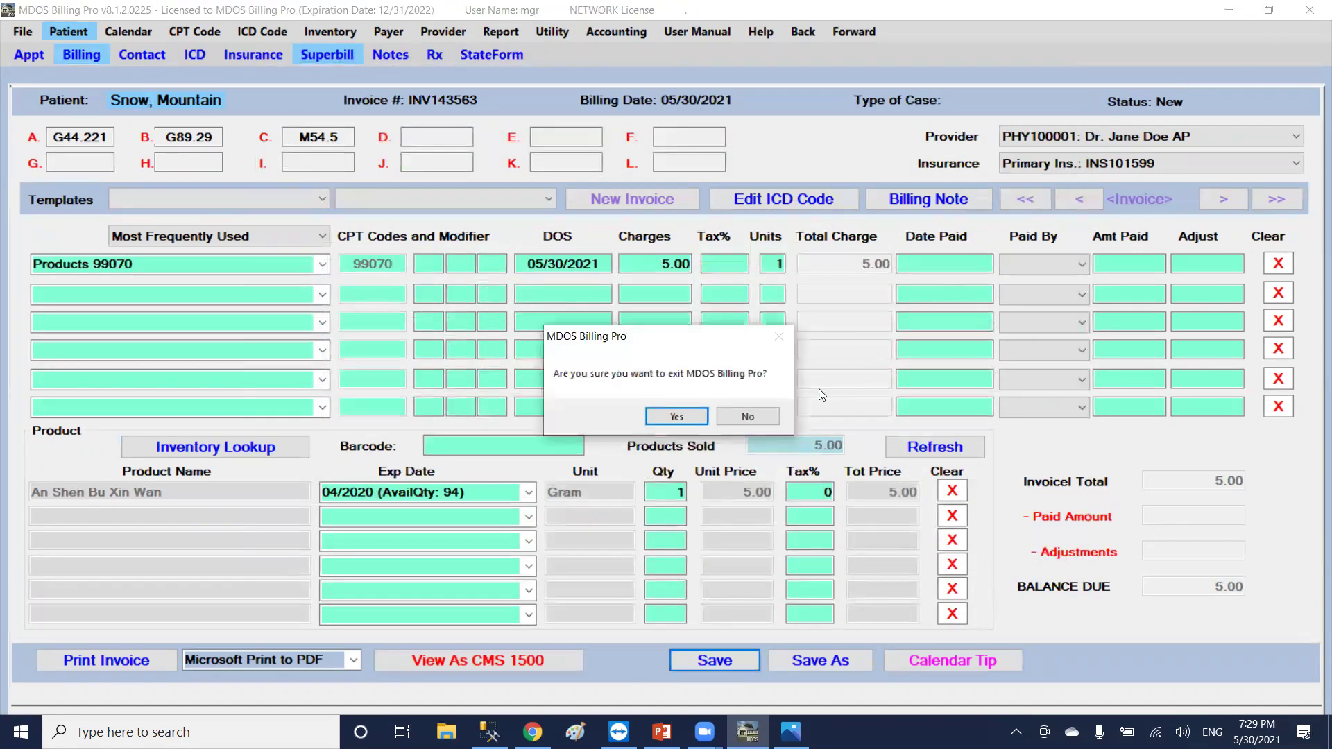
Step: Confirm exit, relaunch MDOS Billing Pro, and sign in with the manager user name and password
{"action": "left_click", "coordinate": [676, 413]}
{"action": "double_click", "coordinate": [29, 293]}
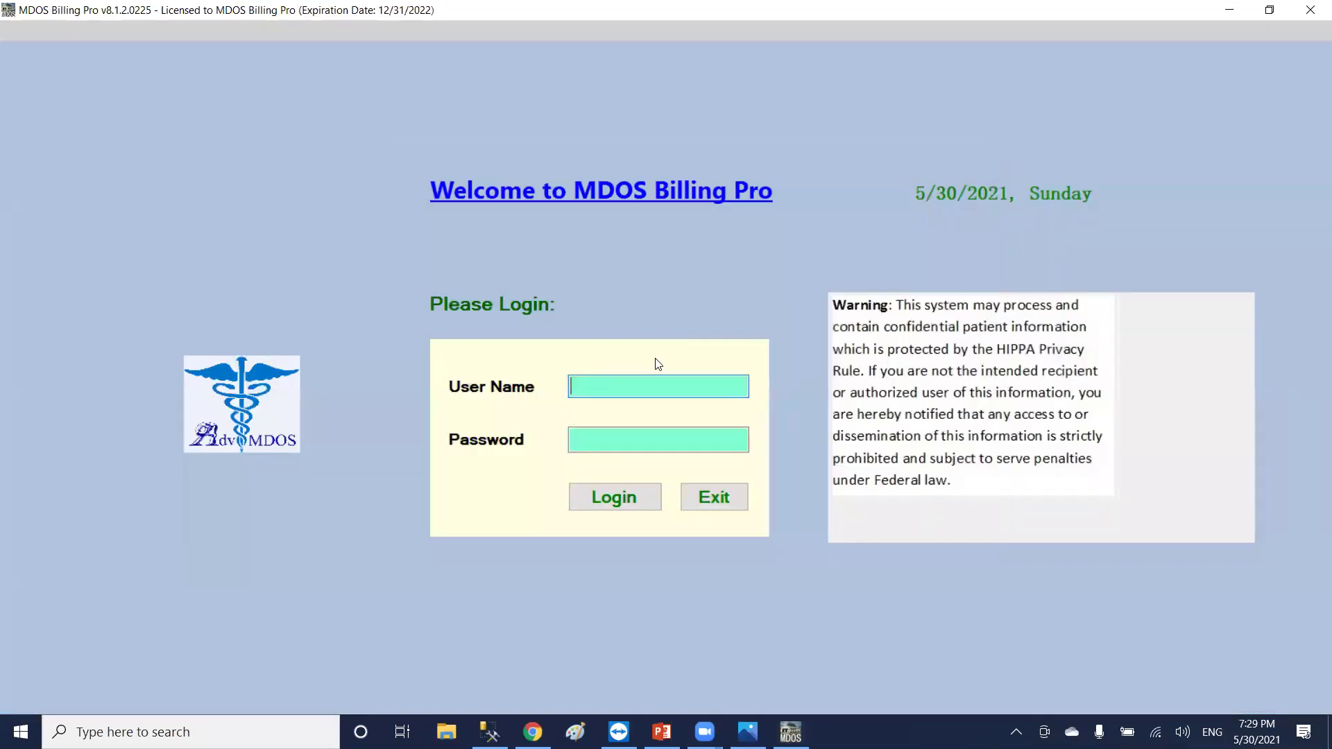
{"action": "type", "text": "mgr"}
{"action": "key", "text": "Tab"}
{"action": "type", "text": "***"}
{"action": "left_click", "coordinate": [609, 492]}
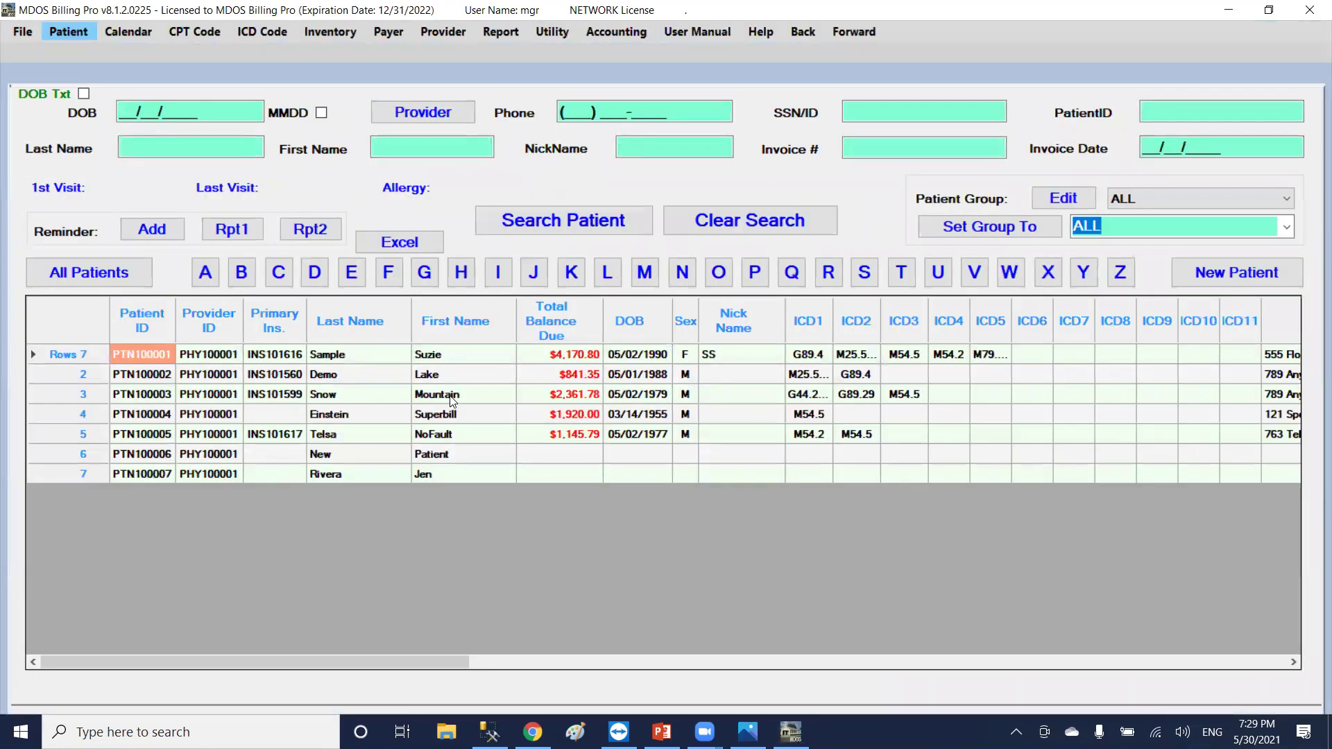
Step: Start a new superbill invoice for the third patient
{"action": "double_click", "coordinate": [449, 394]}
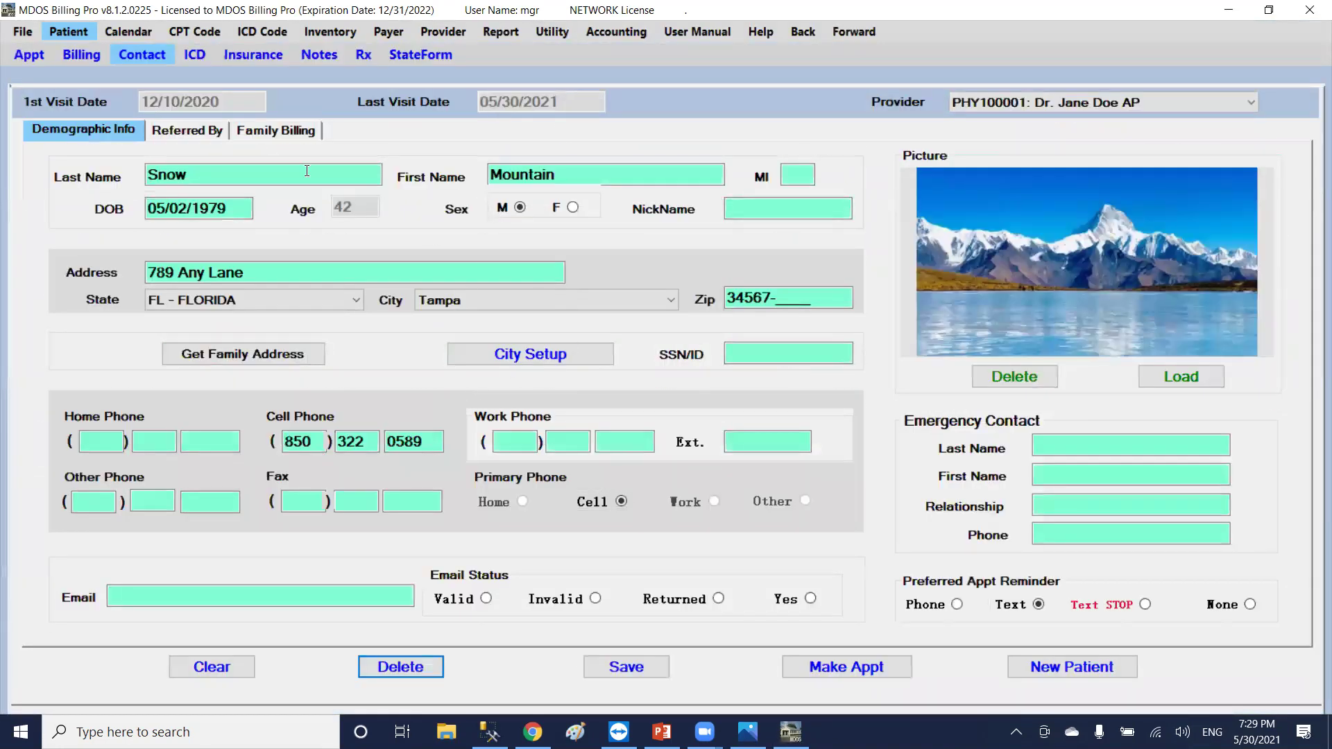
{"action": "left_click", "coordinate": [74, 54]}
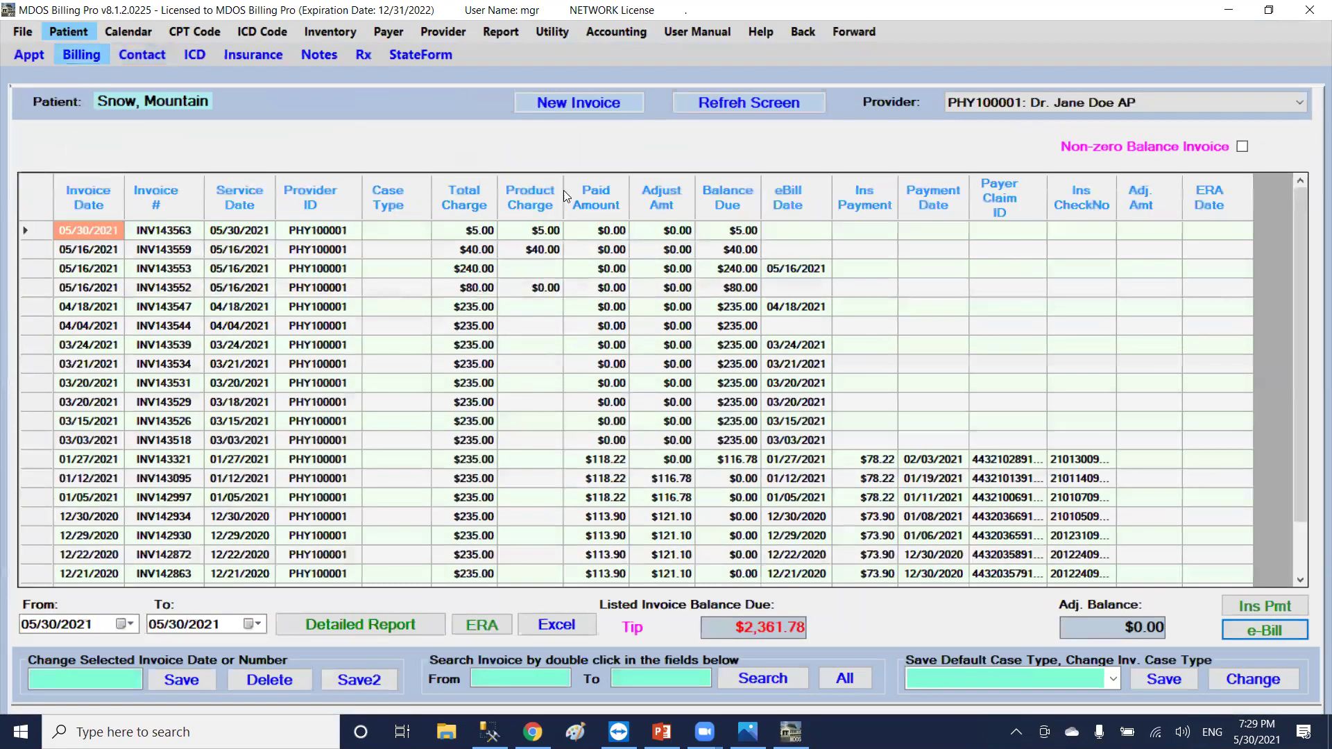
{"action": "left_click", "coordinate": [588, 99]}
{"action": "left_click", "coordinate": [669, 286]}
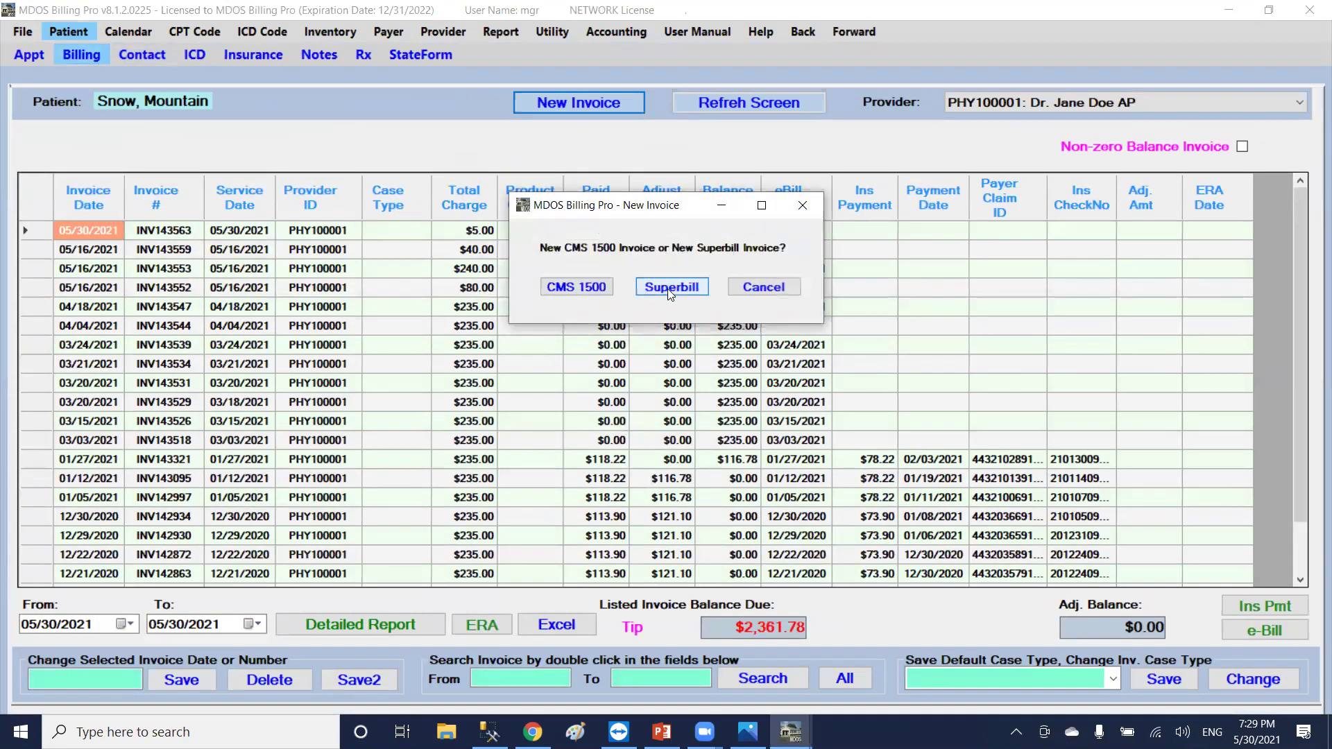
Step: Add Fang Feng Tong Sheng Wan from inventory lookup and save the invoice at 5.25 total
{"action": "left_click", "coordinate": [278, 448]}
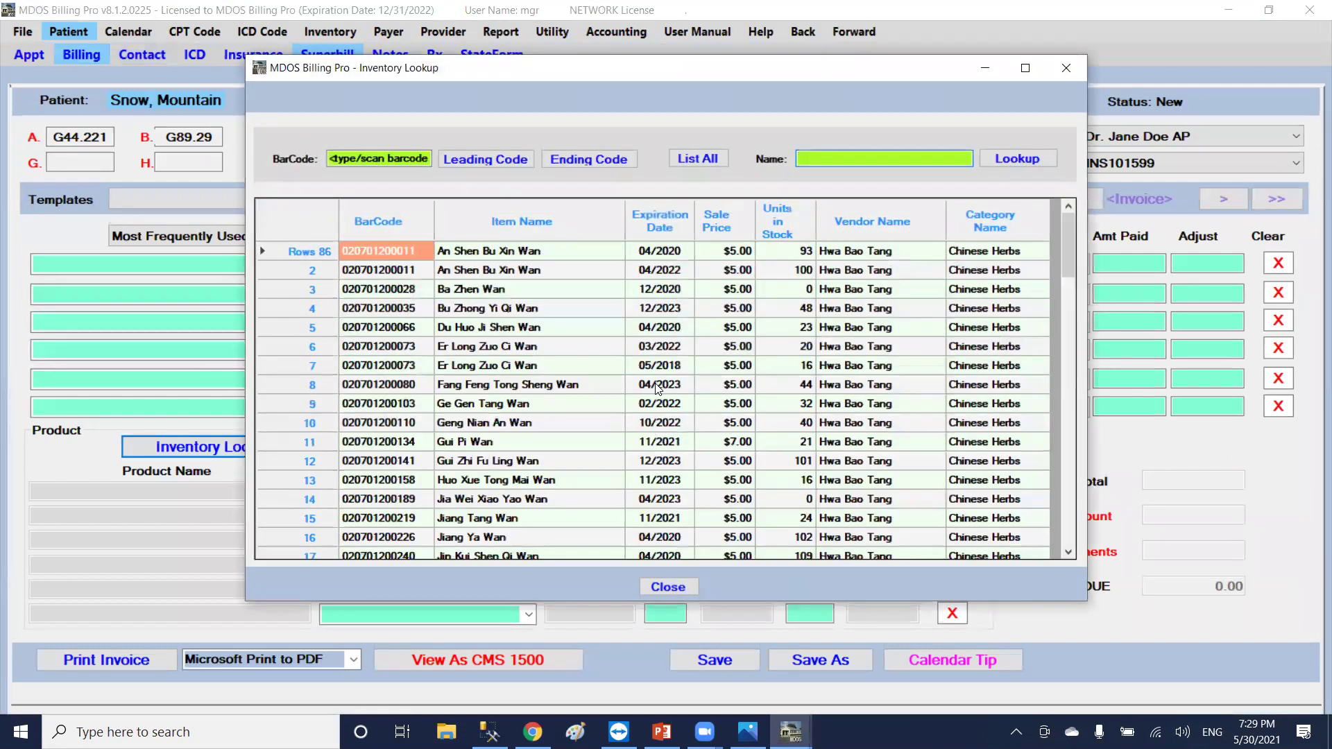
{"action": "double_click", "coordinate": [659, 384]}
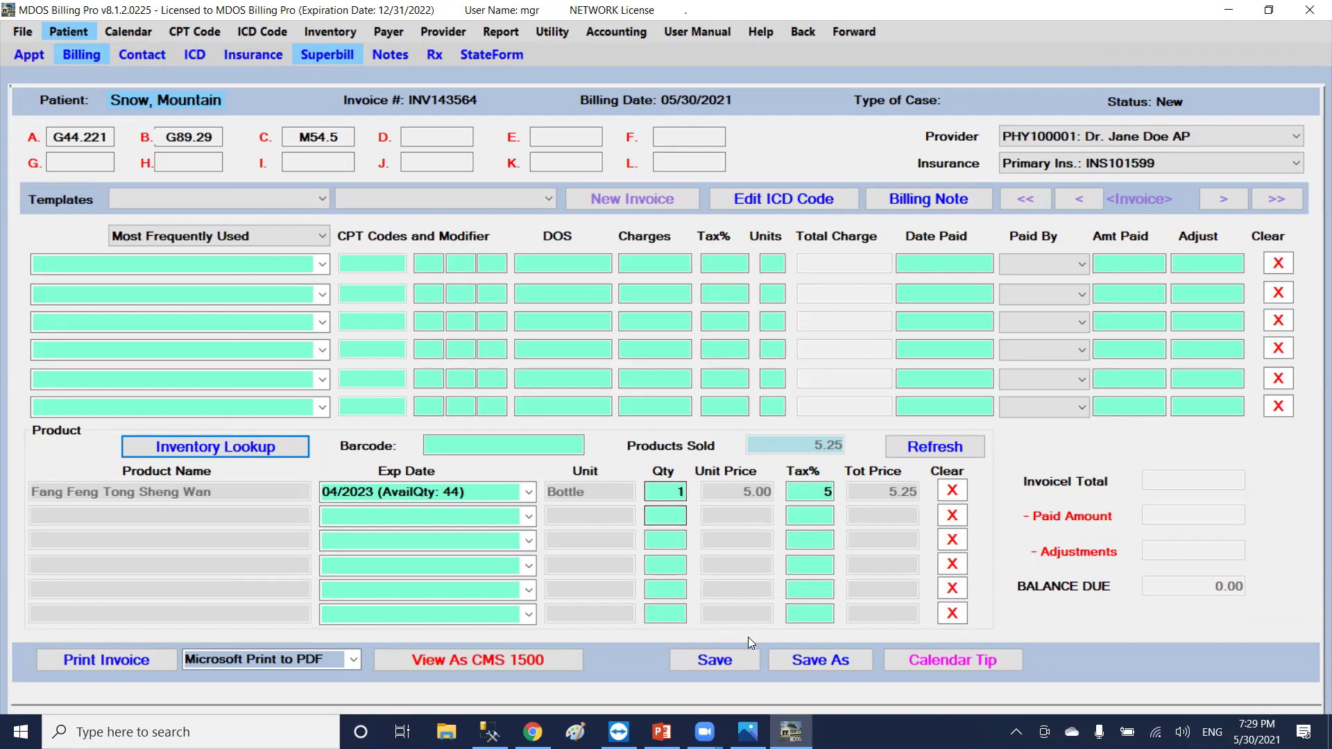
{"action": "left_click", "coordinate": [725, 659]}
{"action": "key", "text": "Return"}
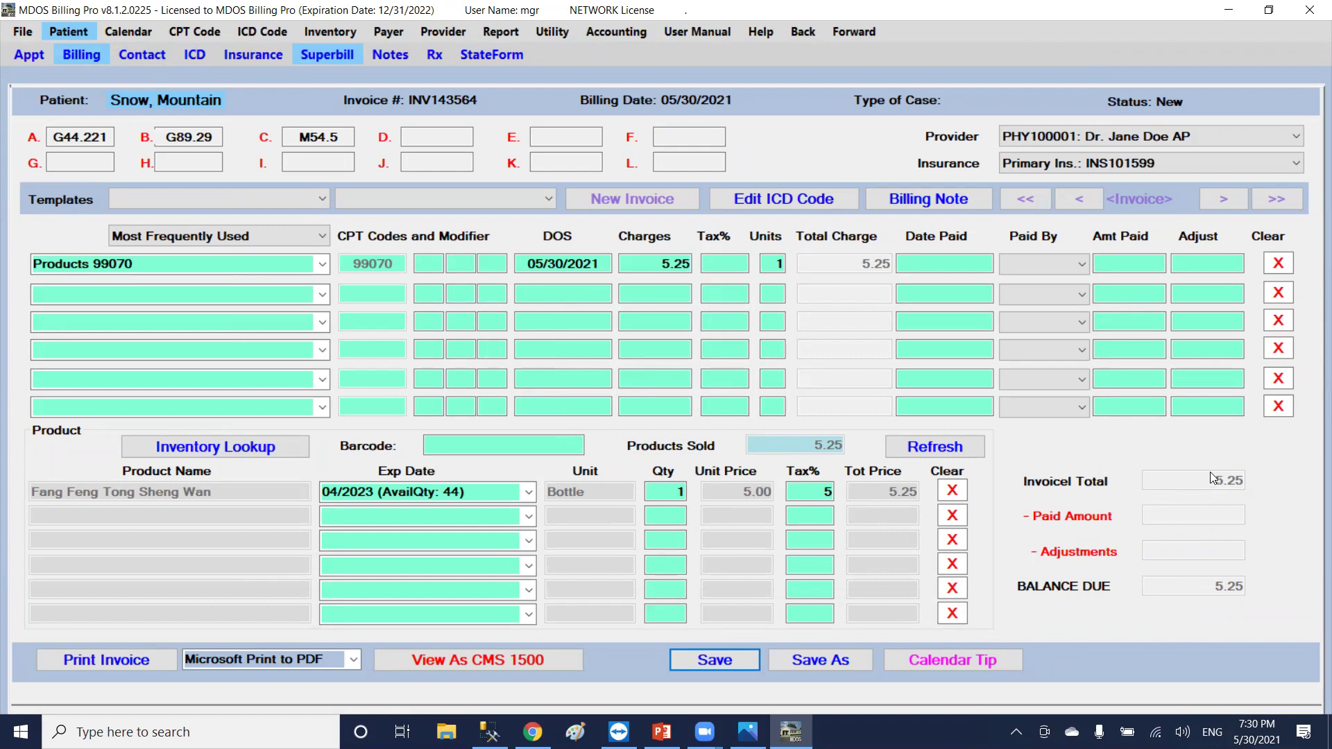
Step: Run the Product Sales Report by month for May 2021, showing 19 products totalling $95.25
{"action": "left_click", "coordinate": [498, 33]}
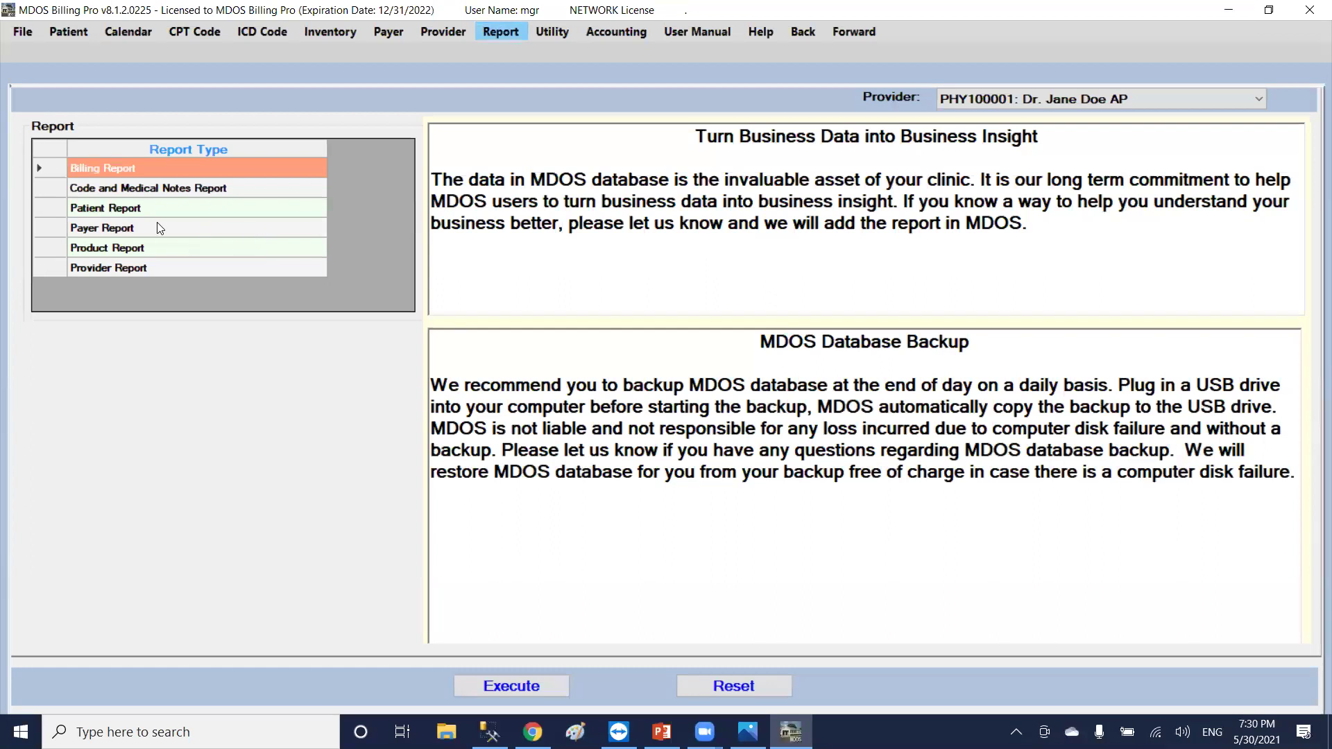
{"action": "left_click", "coordinate": [143, 247]}
{"action": "left_click", "coordinate": [538, 188]}
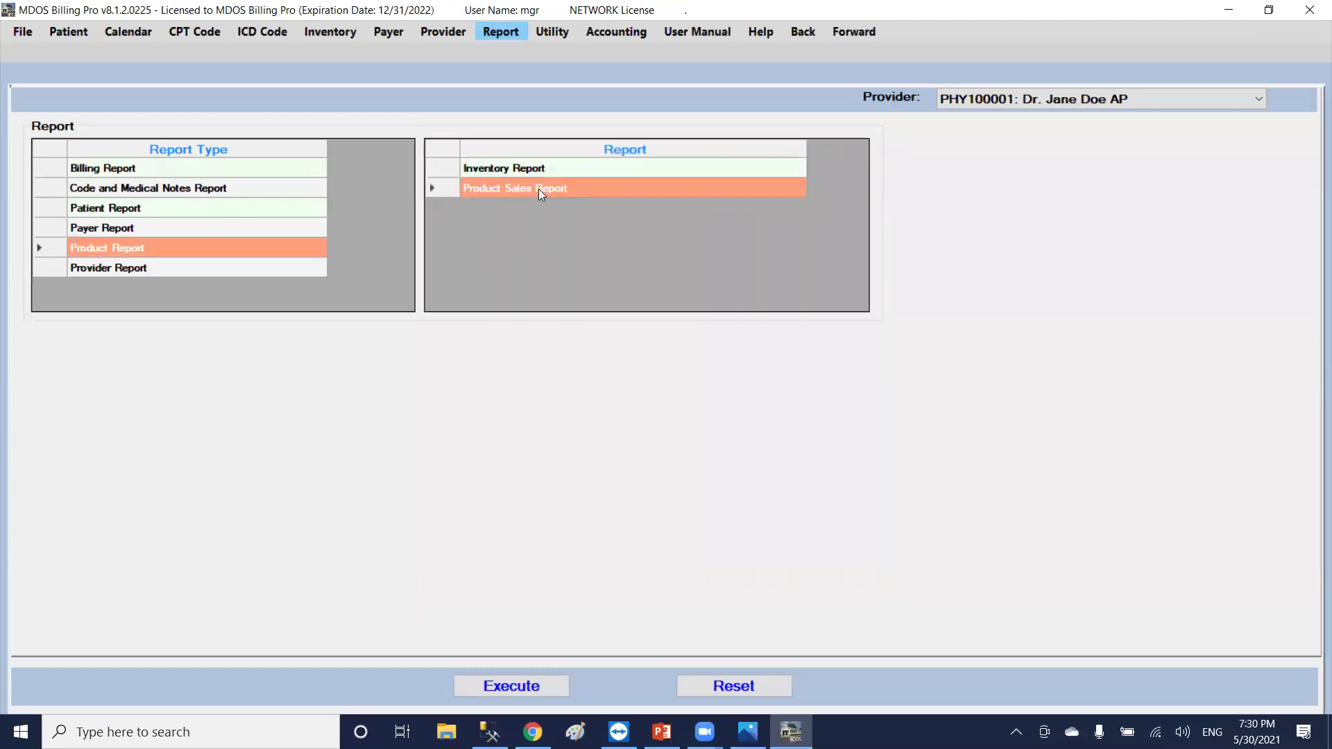
{"action": "left_click", "coordinate": [1071, 184]}
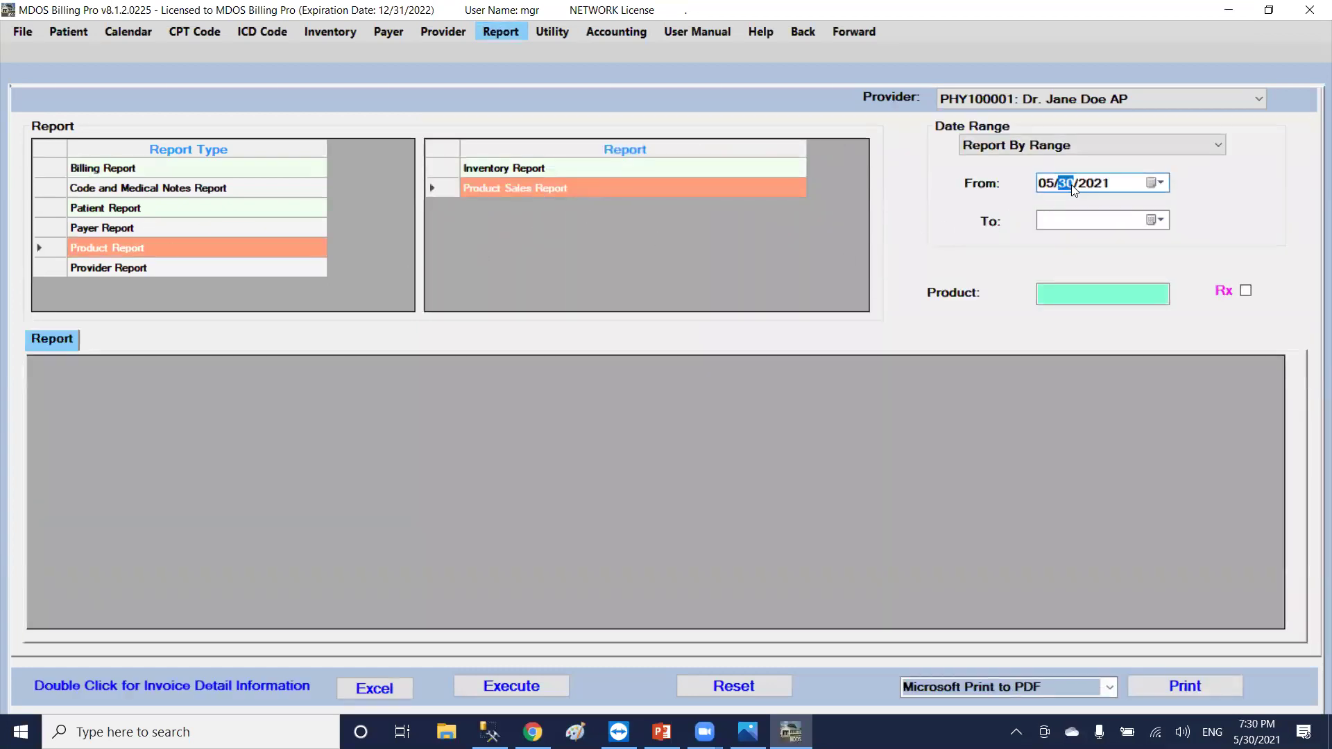
{"action": "left_click", "coordinate": [1088, 219]}
{"action": "left_click", "coordinate": [1091, 147]}
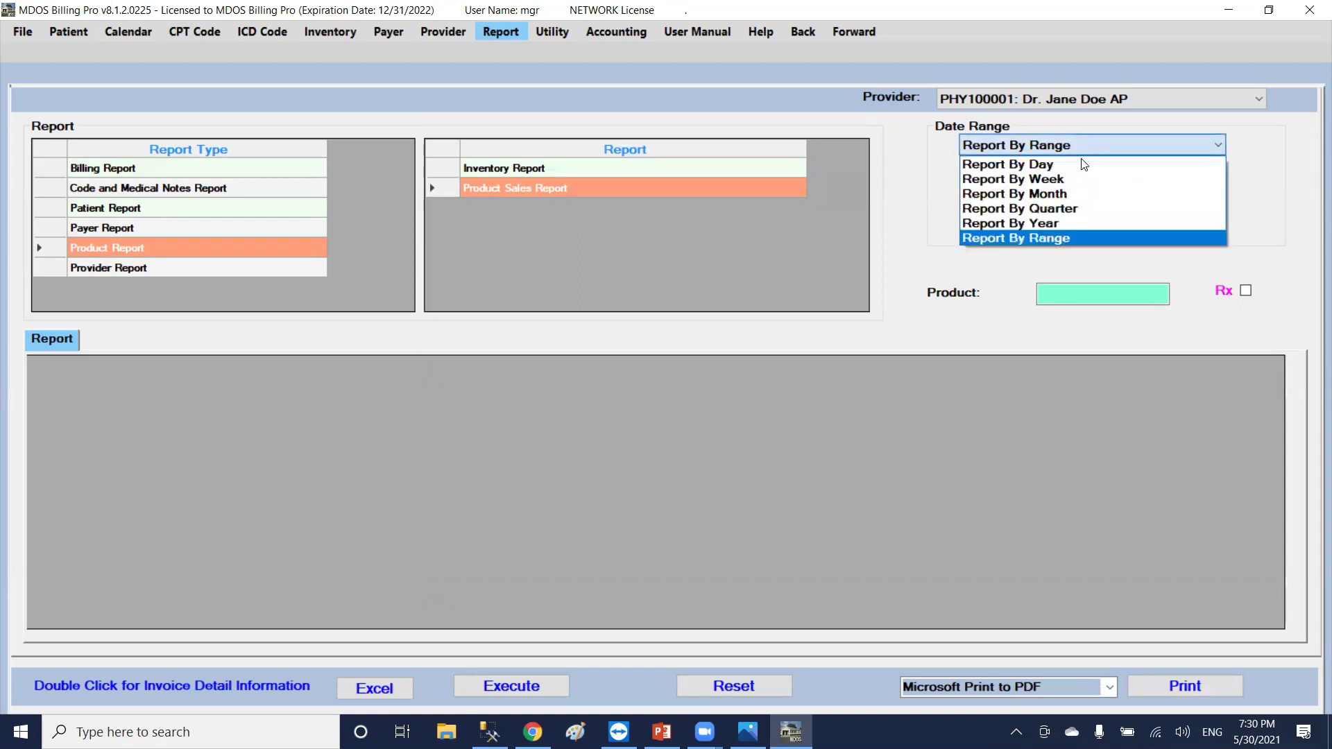
{"action": "left_click", "coordinate": [1057, 193]}
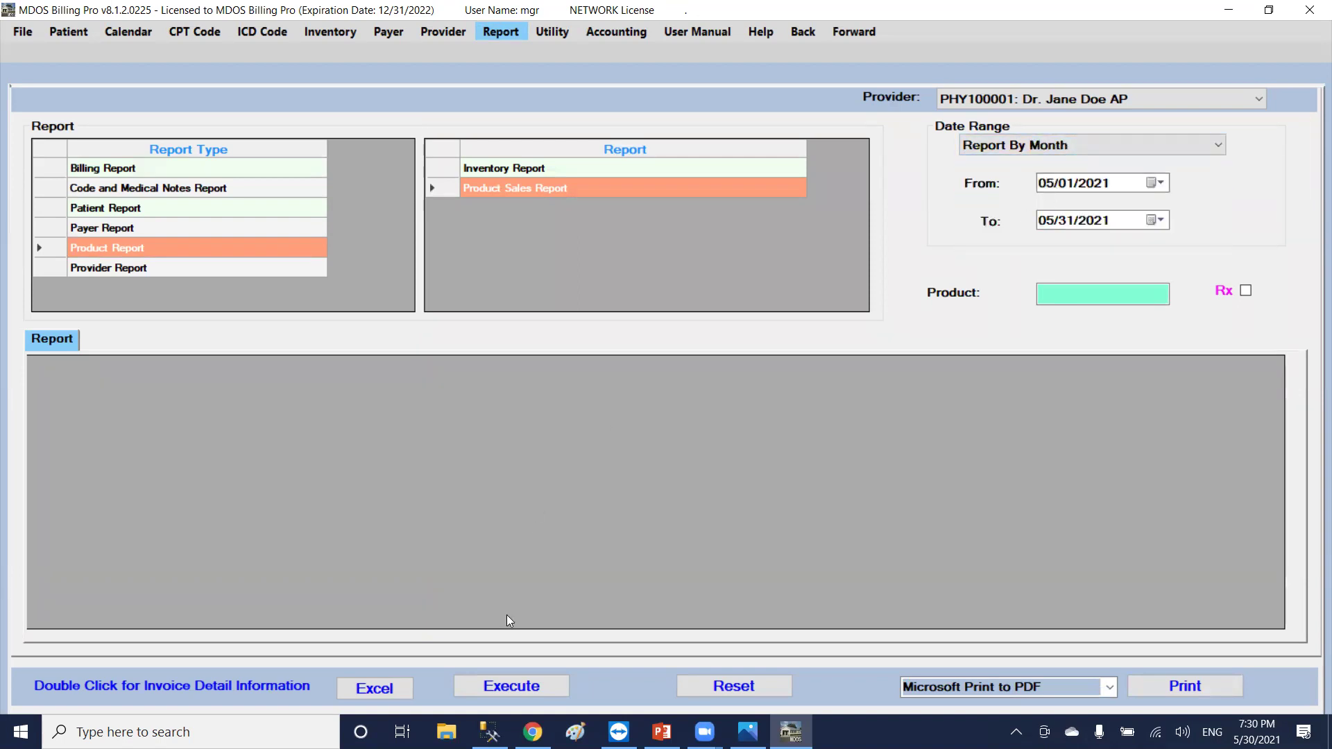
{"action": "left_click", "coordinate": [500, 685]}
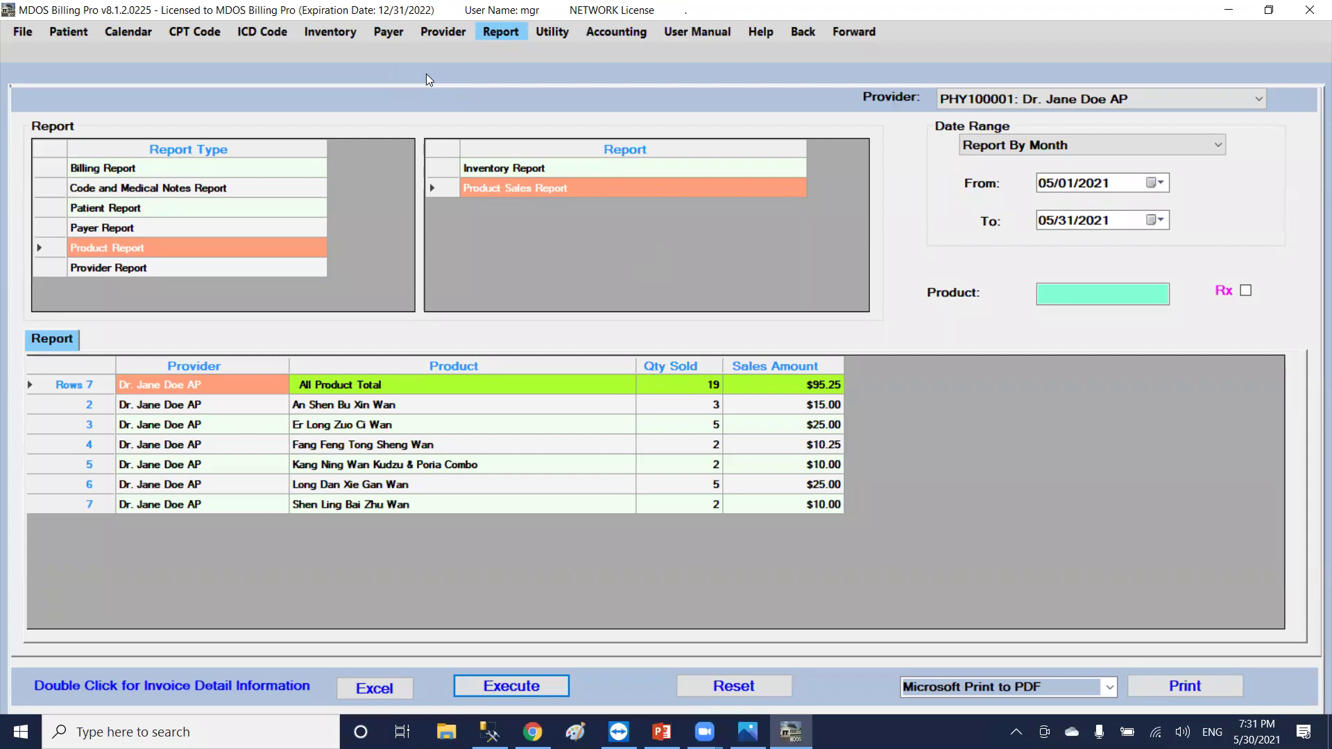
{"action": "left_click", "coordinate": [84, 32]}
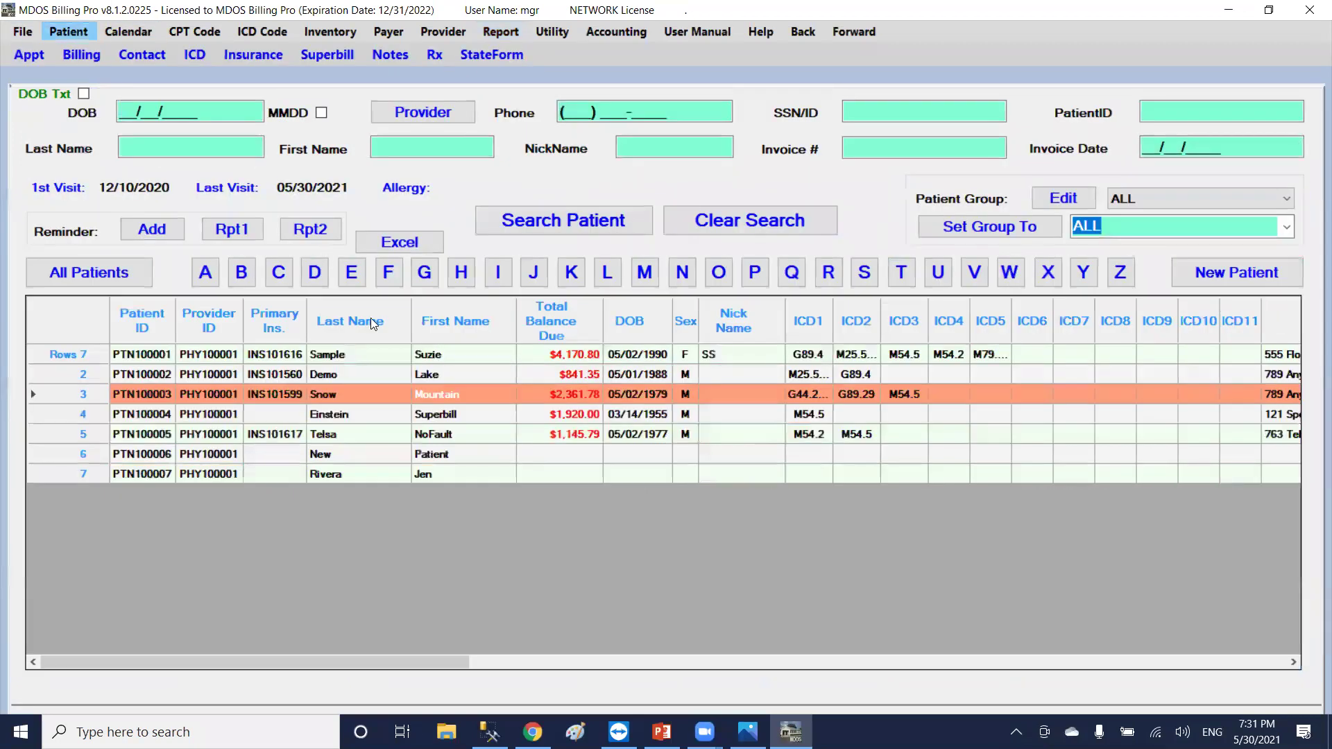
Step: Open the patient's Rx tab gram Prescription Template window and start a blank template
{"action": "double_click", "coordinate": [442, 375]}
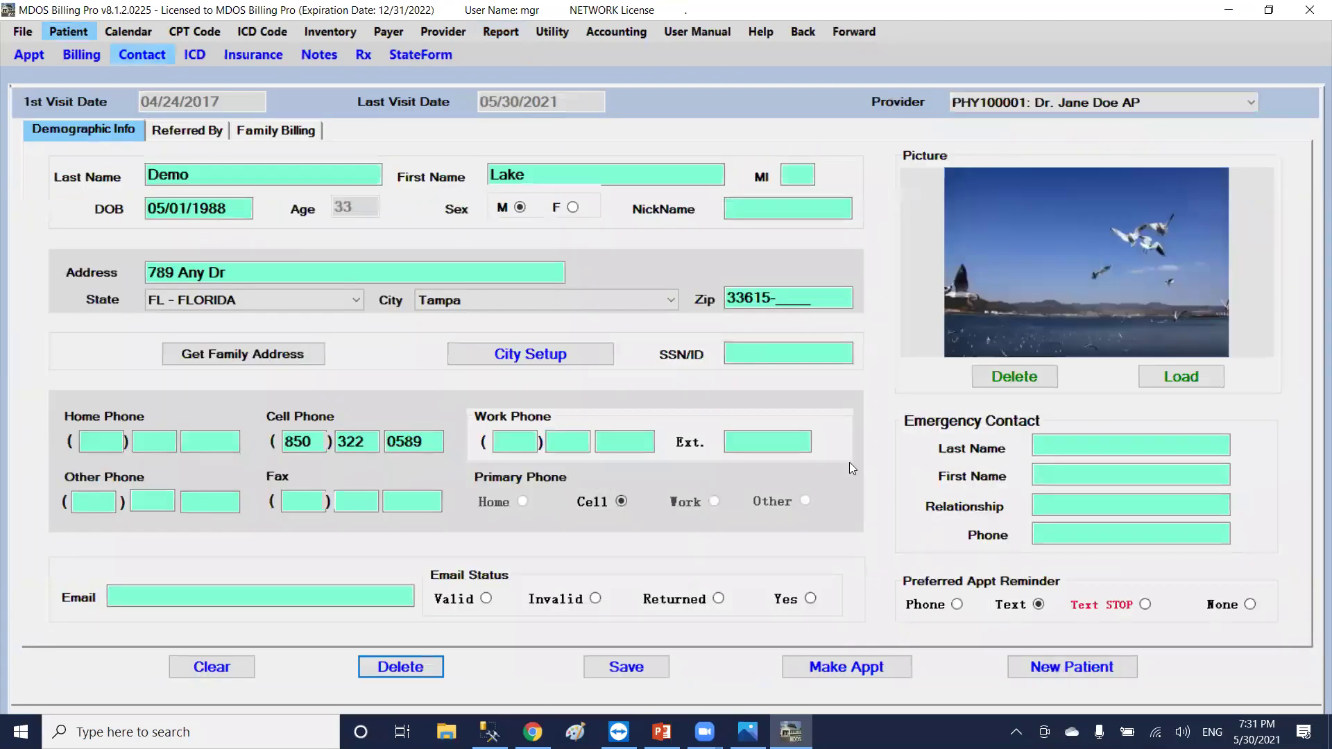
{"action": "left_click", "coordinate": [359, 57]}
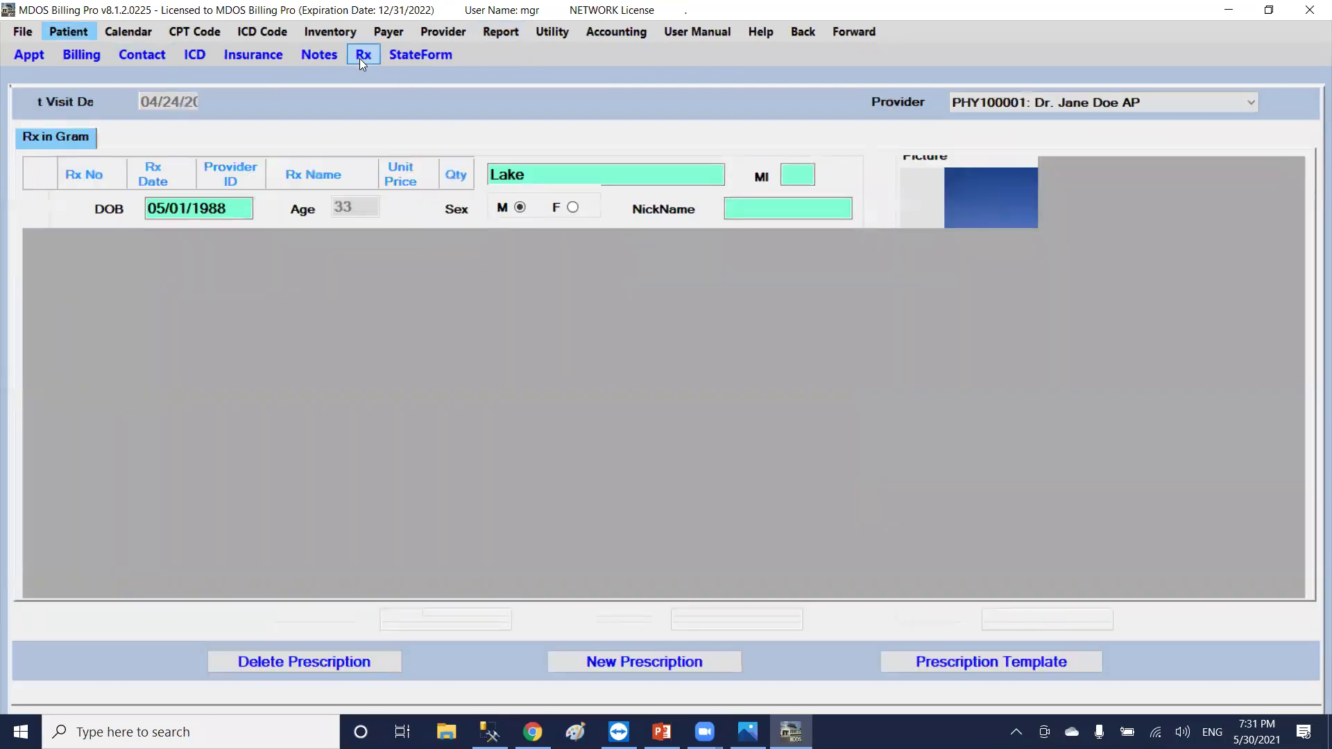
{"action": "left_click", "coordinate": [1015, 657]}
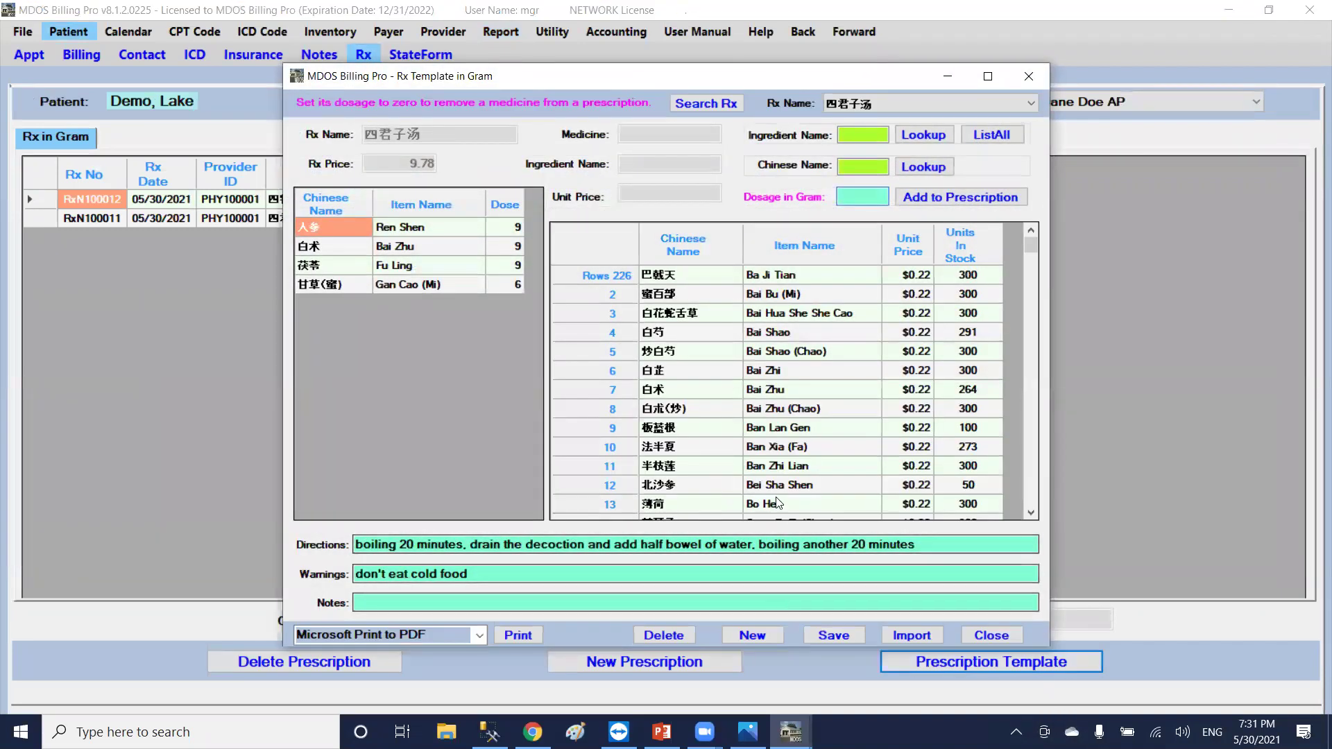
{"action": "left_click", "coordinate": [744, 633]}
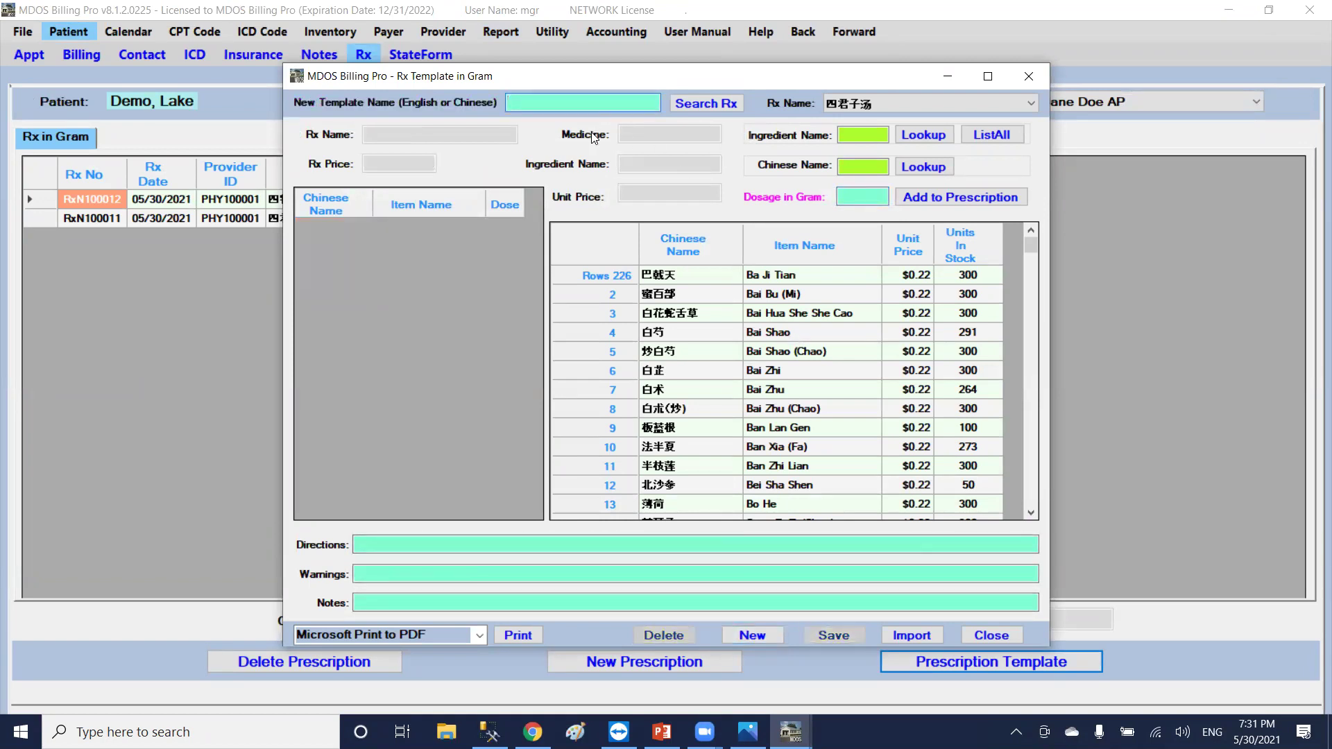
Step: Name the template 'New' and add 6 grams of Ai Ye to it
{"action": "type", "text": "New"}
{"action": "left_click", "coordinate": [877, 167]}
{"action": "left_click", "coordinate": [867, 141]}
{"action": "type", "text": "a"}
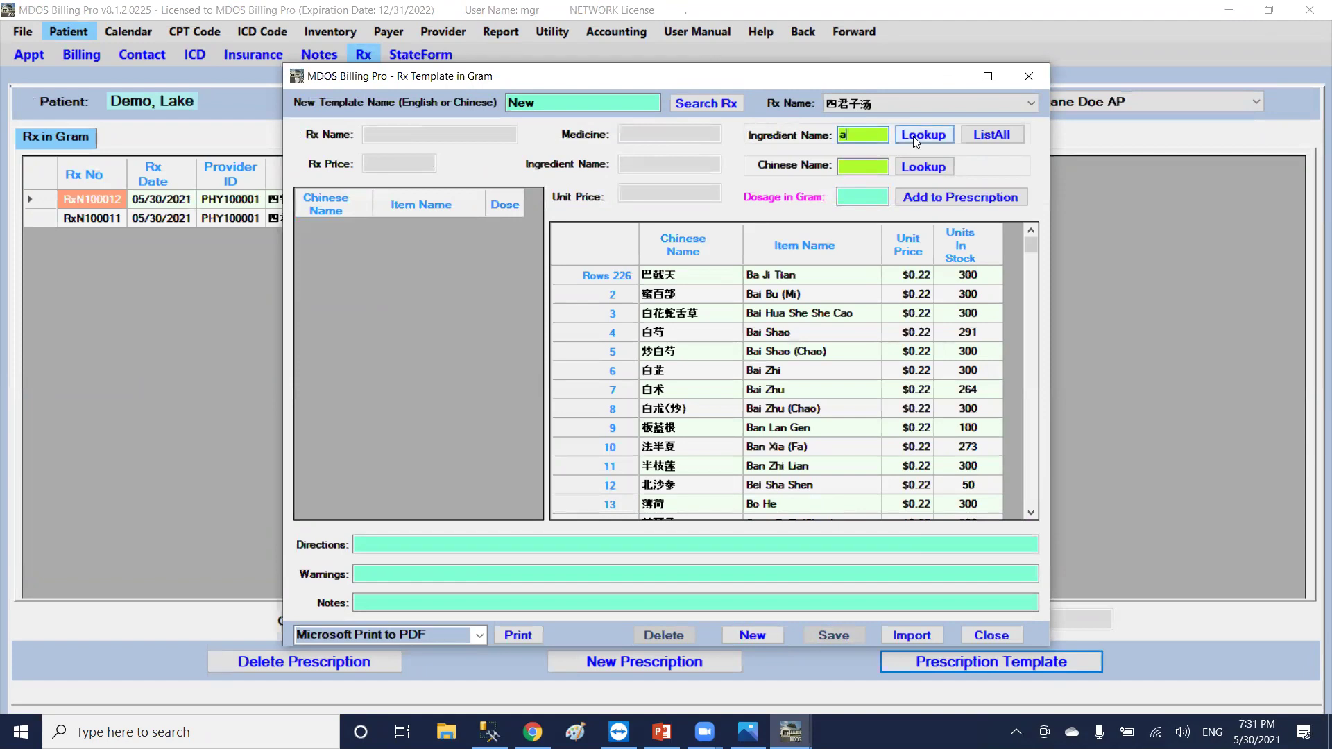
{"action": "left_click", "coordinate": [923, 135]}
{"action": "left_click", "coordinate": [794, 274]}
{"action": "left_click", "coordinate": [870, 198]}
{"action": "type", "text": "6"}
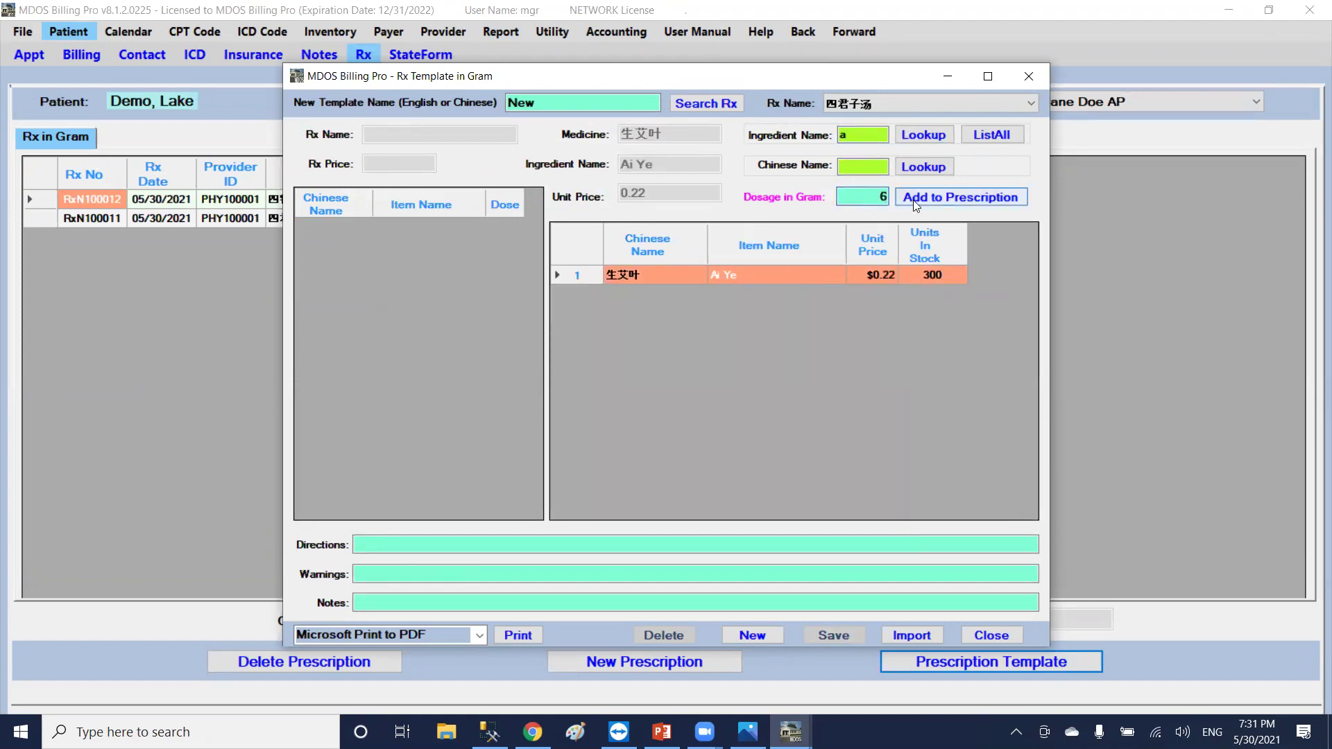
{"action": "left_click", "coordinate": [914, 203]}
Step: Search the stock for 'ban' and select Ban Xia (Fa) as the next ingredient
{"action": "double_click", "coordinate": [863, 136]}
{"action": "key", "text": "BackSpace"}
{"action": "type", "text": "b"}
{"action": "key", "text": "Tab"}
{"action": "key", "text": "Return"}
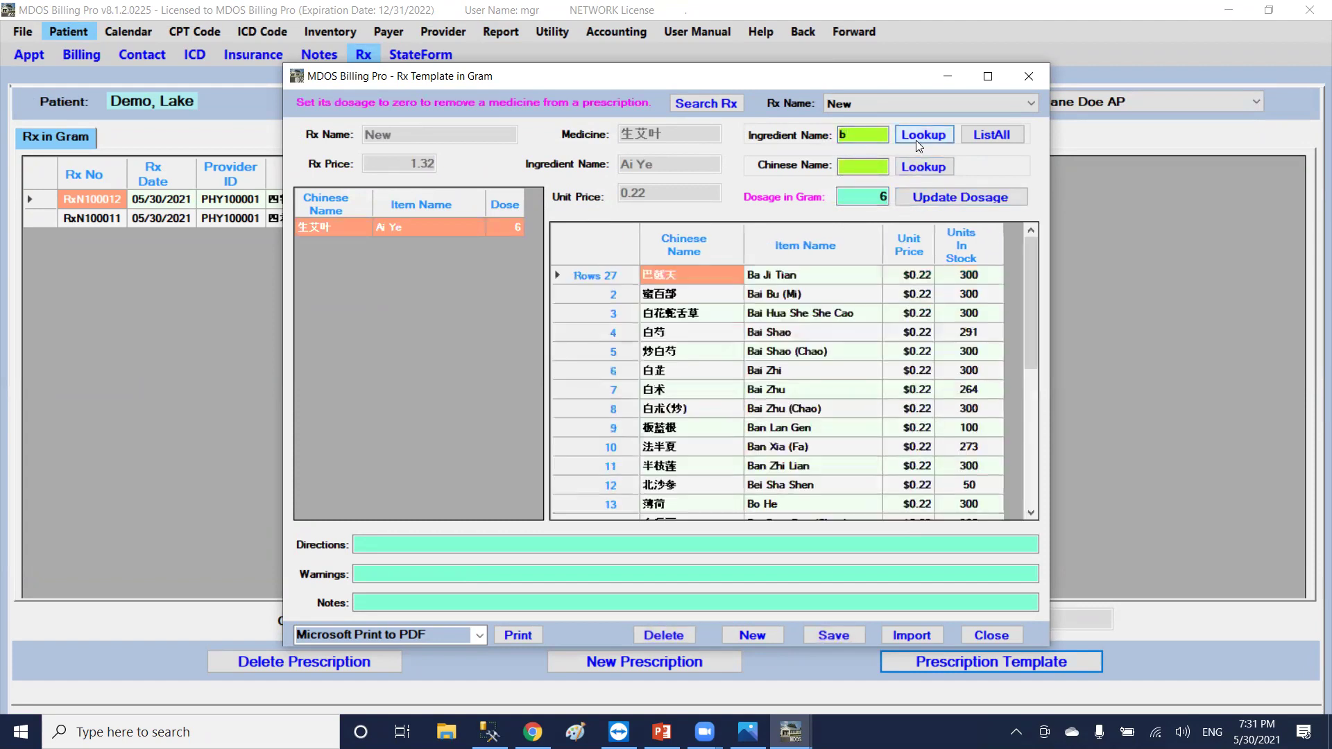
{"action": "left_click", "coordinate": [858, 133]}
{"action": "type", "text": "a"}
{"action": "left_click", "coordinate": [919, 137]}
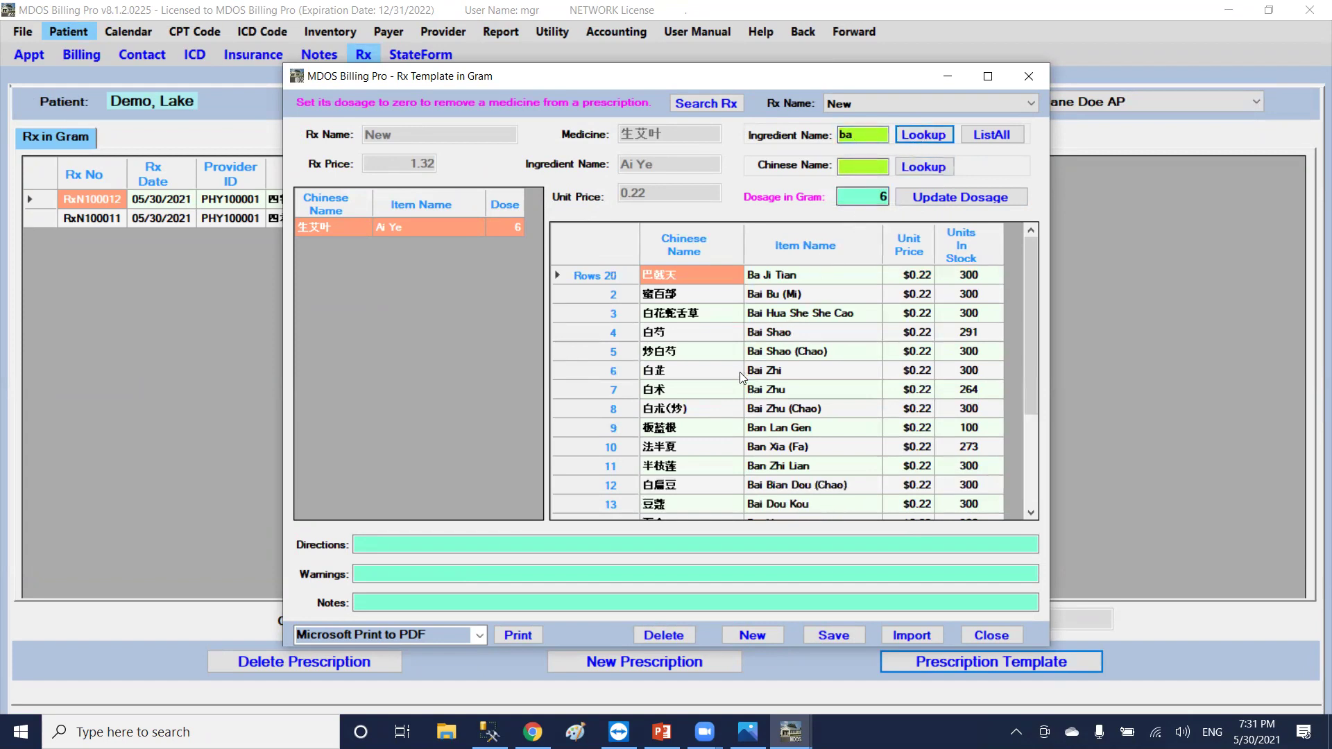
{"action": "type", "text": "n"}
{"action": "left_click", "coordinate": [932, 138]}
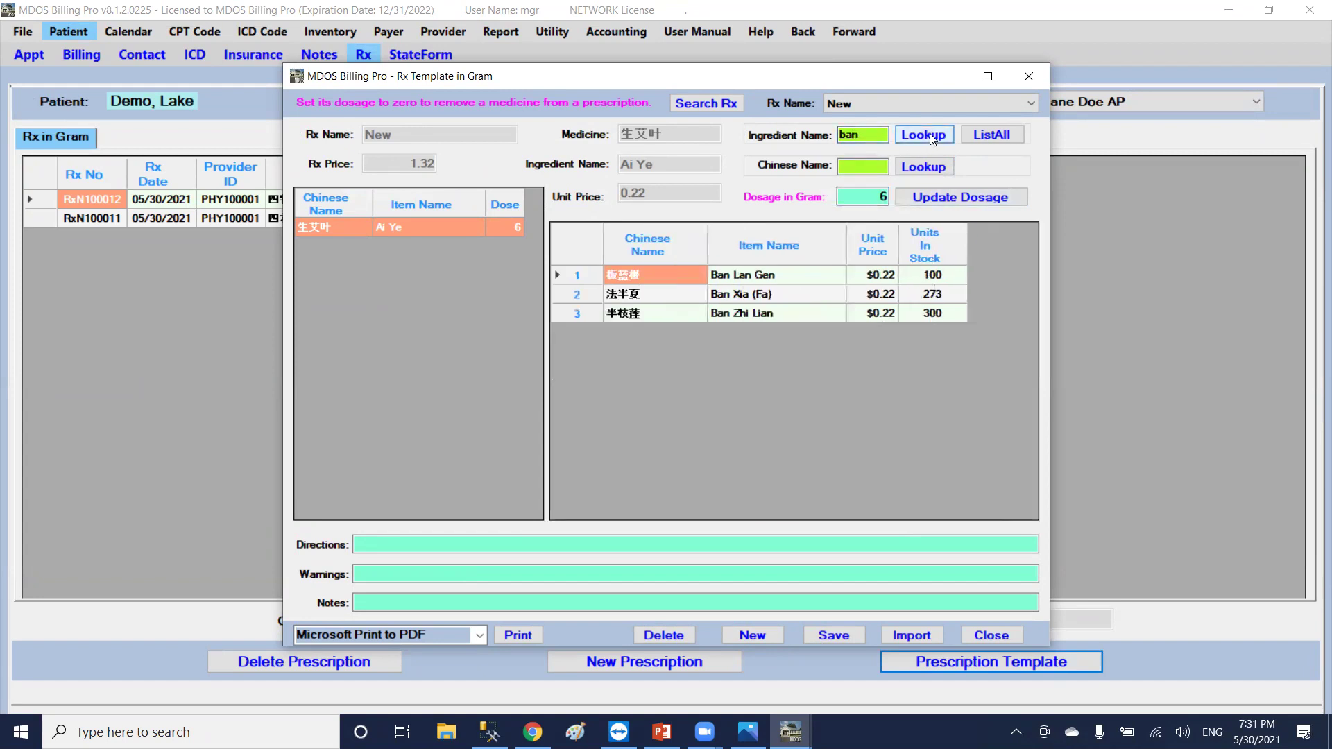
{"action": "left_click", "coordinate": [747, 295]}
{"action": "left_click", "coordinate": [867, 196]}
Step: Add 5 grams of Ban Xia (Fa) to the New template, bringing it to 2.42, and close the editor
{"action": "type", "text": "5"}
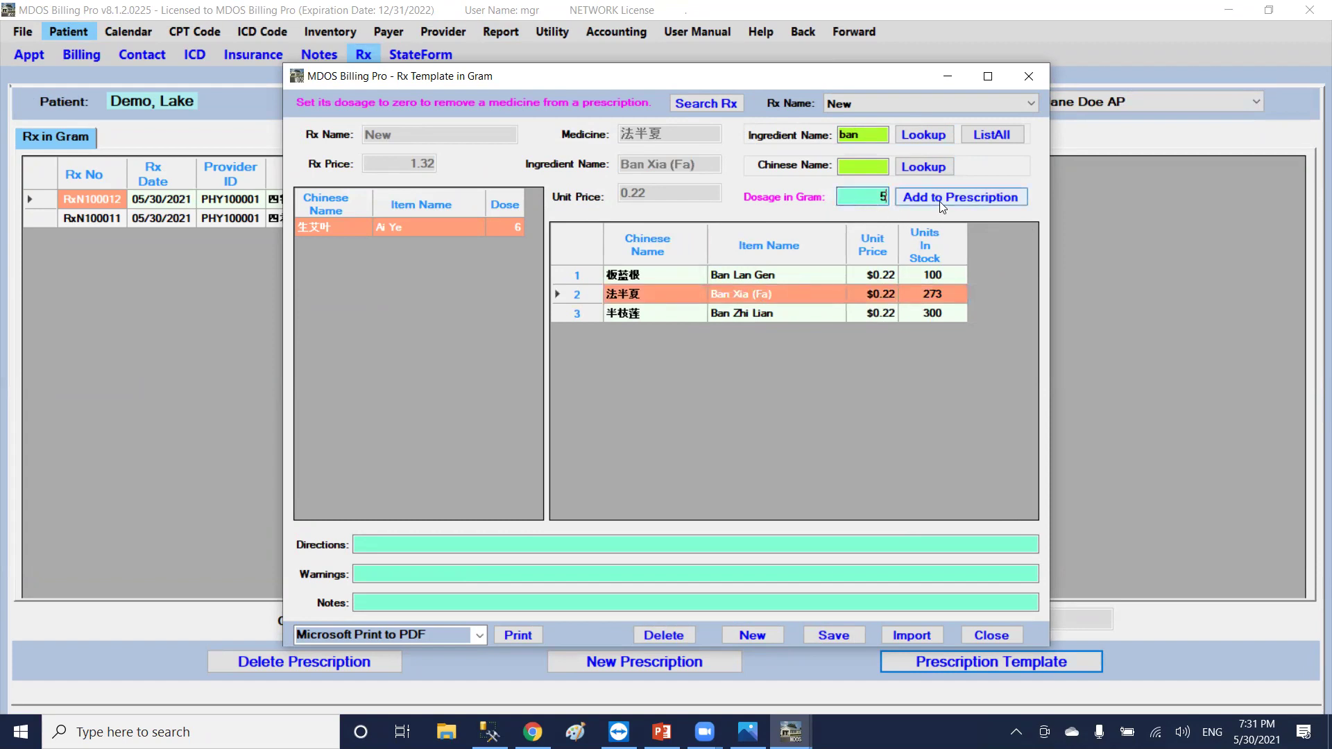
{"action": "left_click", "coordinate": [940, 200]}
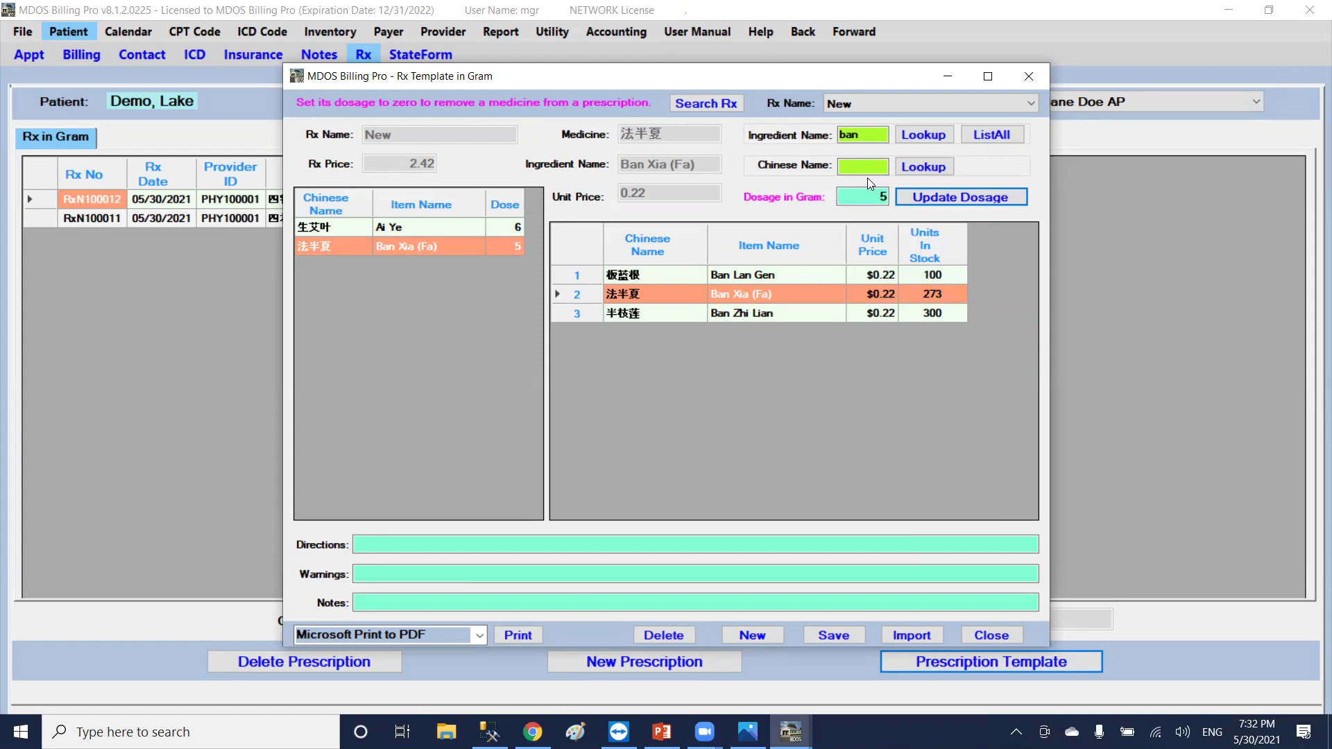
{"action": "left_click", "coordinate": [863, 170]}
{"action": "left_click", "coordinate": [1032, 80]}
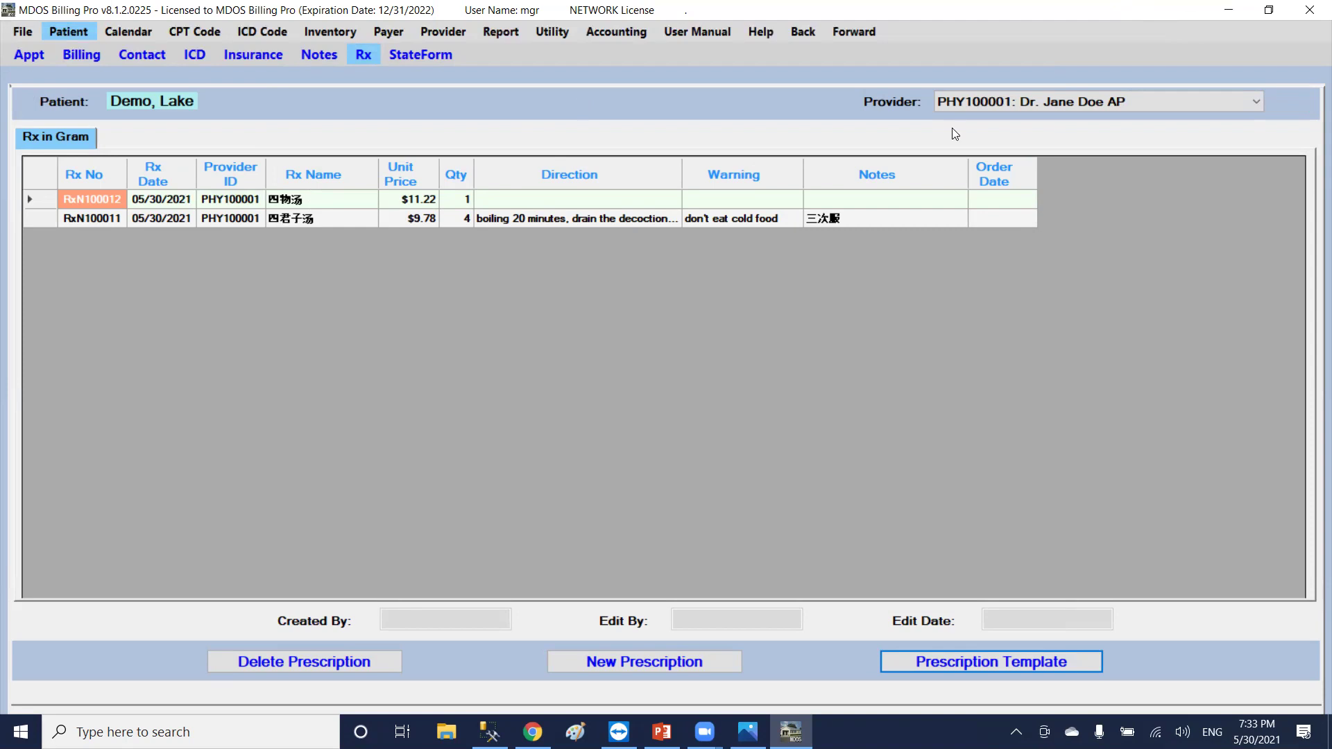
Step: Log in to the Accounting section with the manager user name and password
{"action": "left_click", "coordinate": [624, 31]}
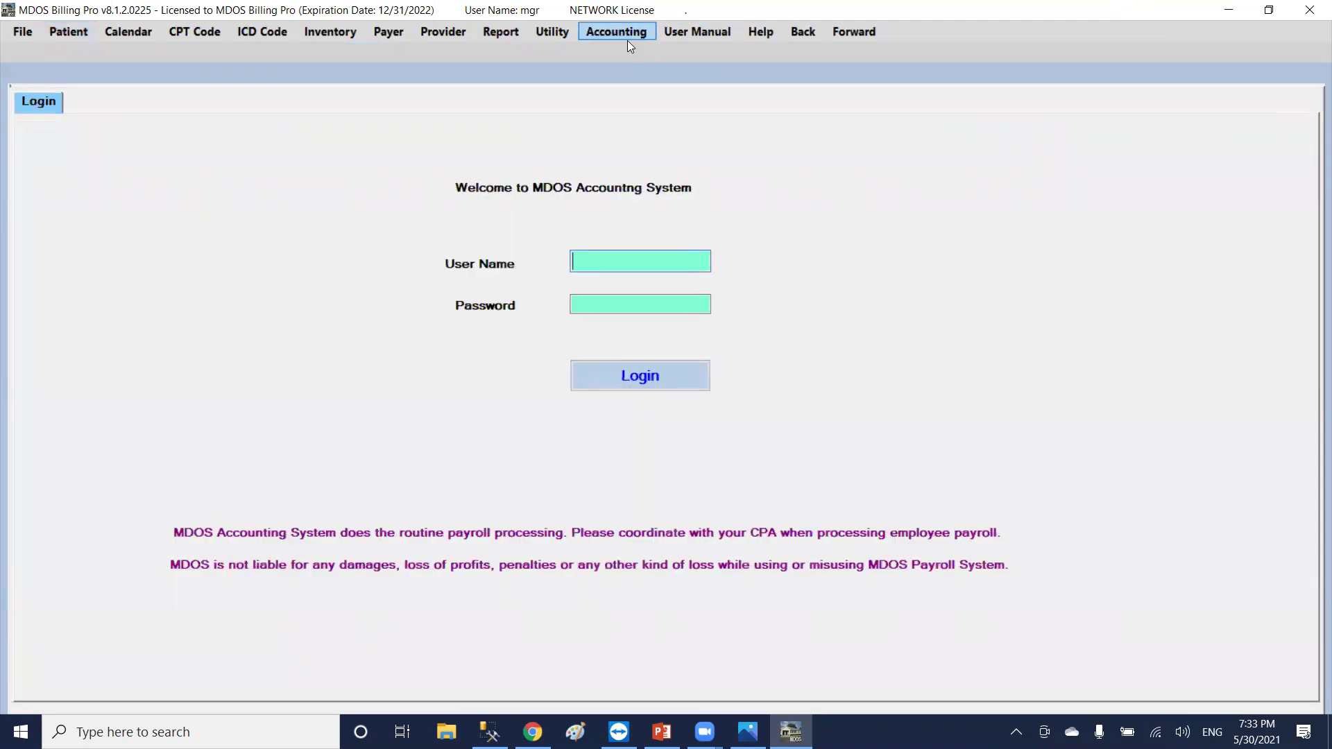
{"action": "key", "text": "Tab"}
{"action": "key", "text": "Return"}
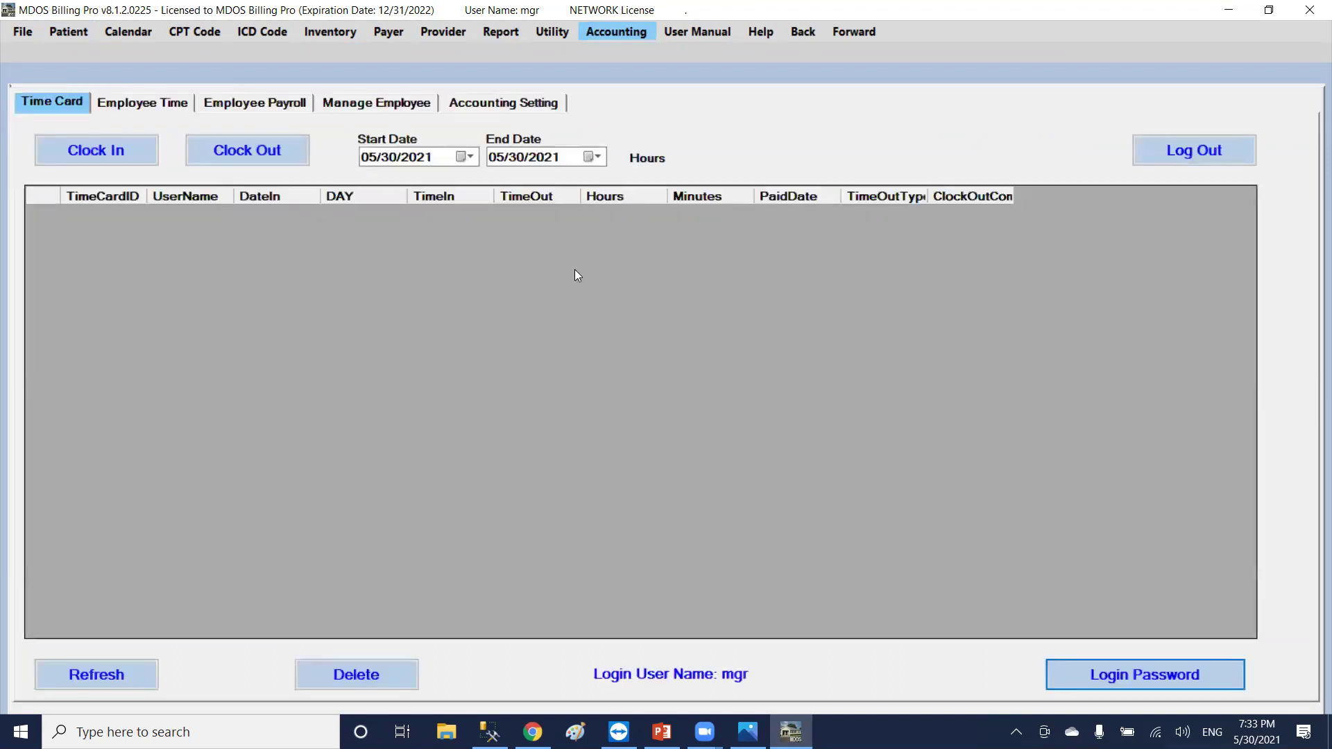
Step: Review the first employee's 8.03 logged hours, then view the Manage Employee page
{"action": "left_click", "coordinate": [168, 101]}
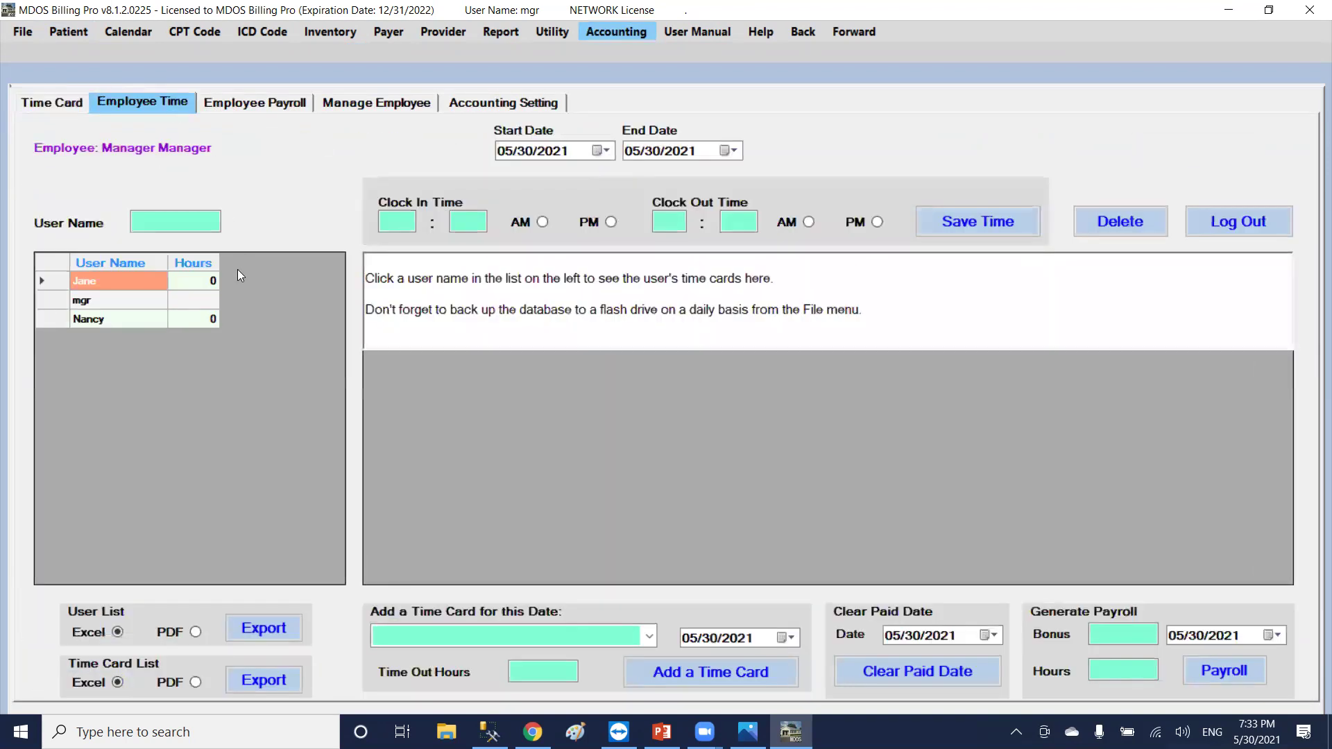
{"action": "left_click", "coordinate": [108, 281]}
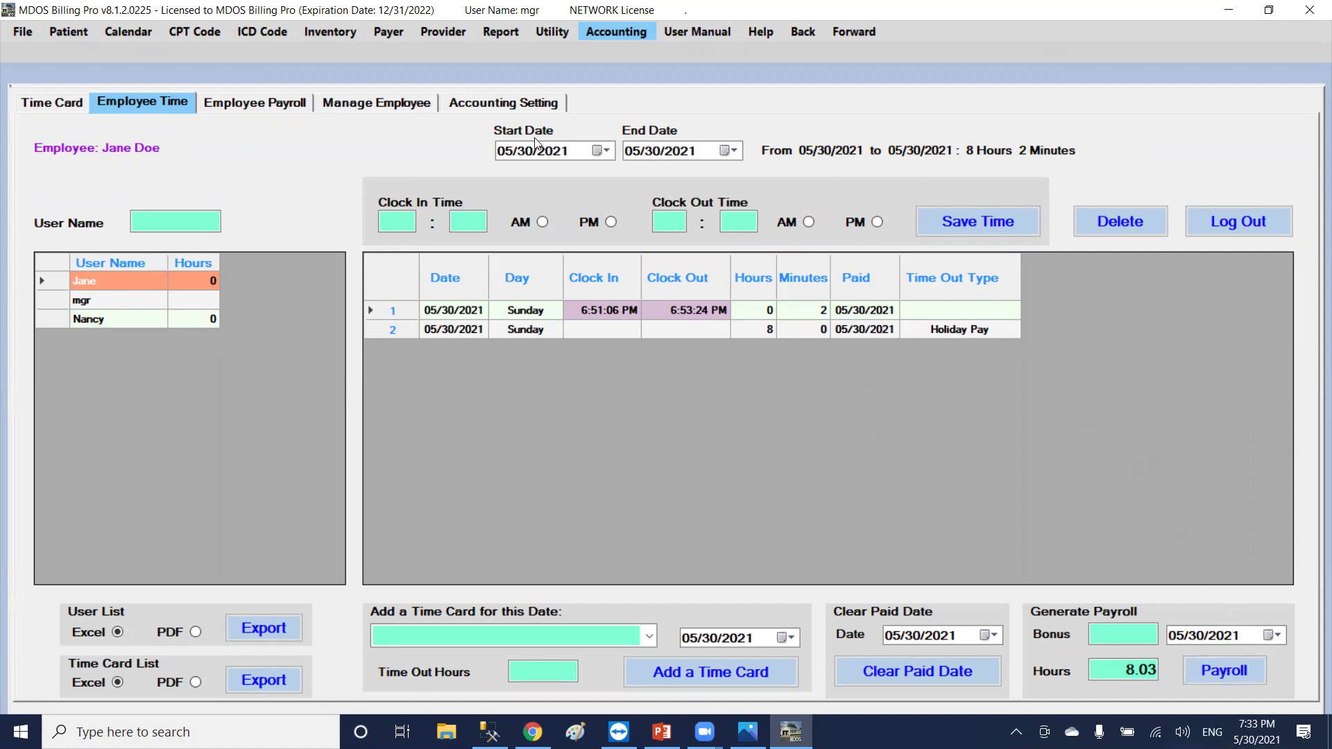
{"action": "left_click", "coordinate": [368, 104]}
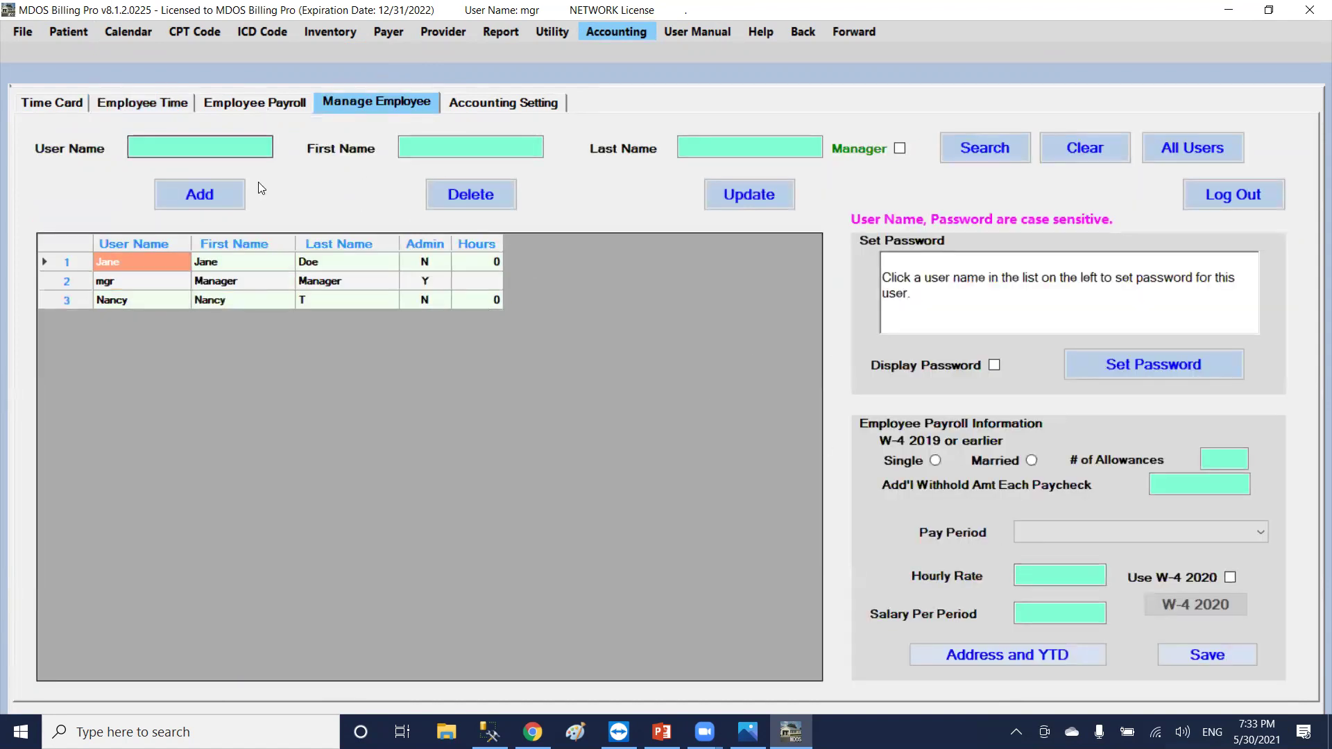
Step: Load the first employee's payroll details (Married, 2 allowances, Biweekly, 15.00 hourly) and go to Time Card
{"action": "left_click", "coordinate": [248, 260]}
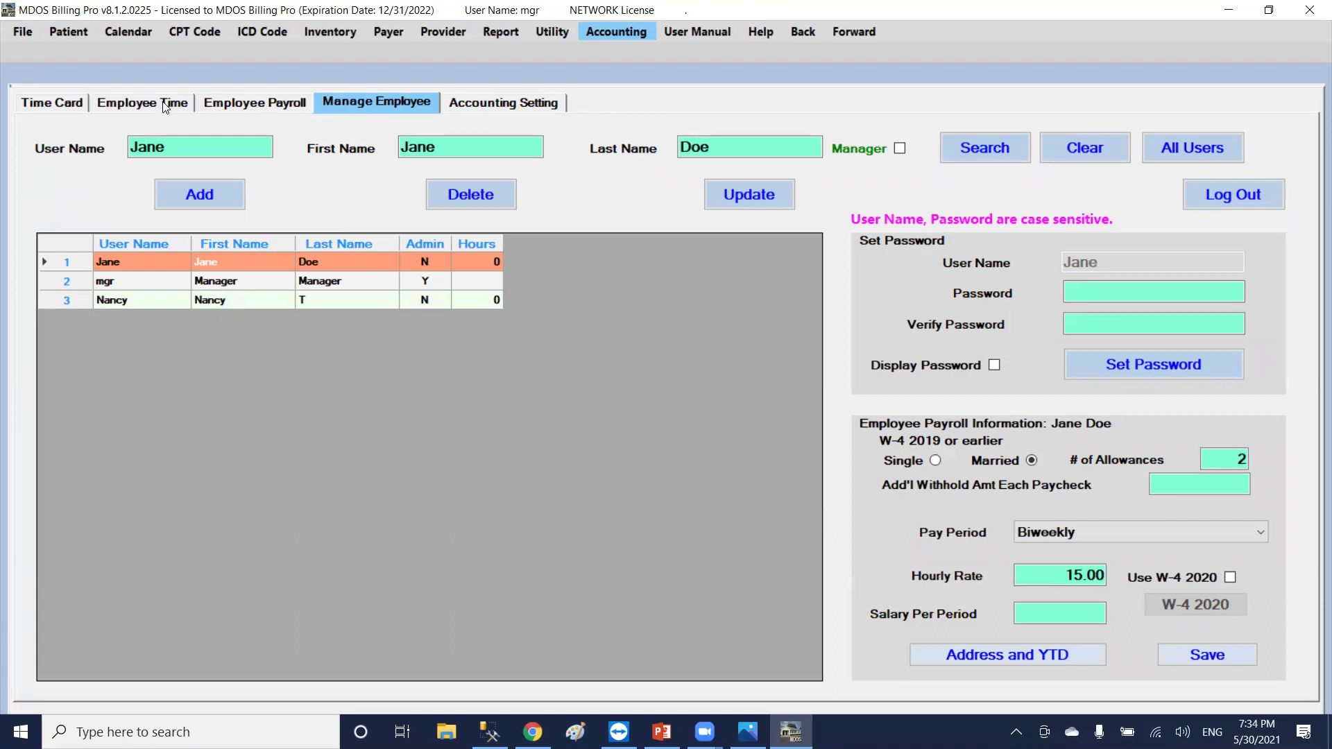
{"action": "left_click", "coordinate": [70, 102]}
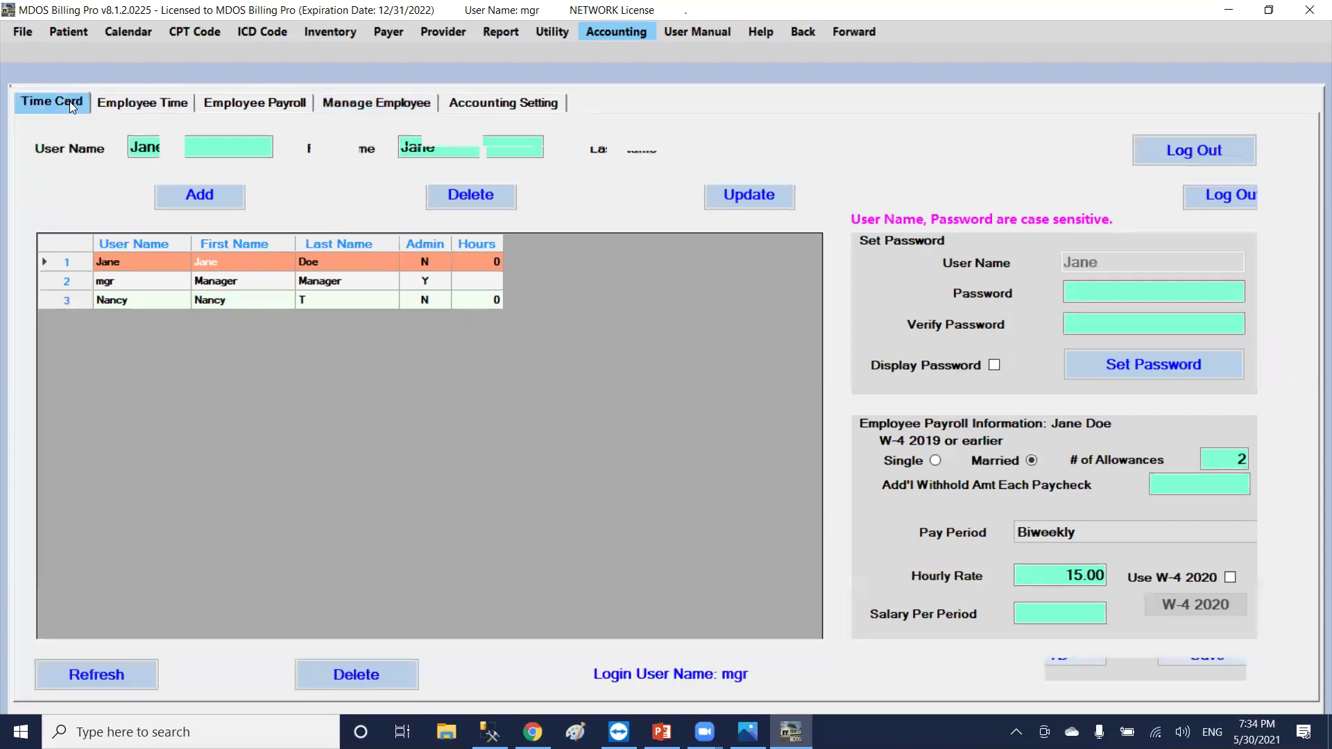
Step: Show the employee's time cards from 05/17/2021 (82 hours 31 minutes) and select PDF for the time card list
{"action": "left_click", "coordinate": [147, 100]}
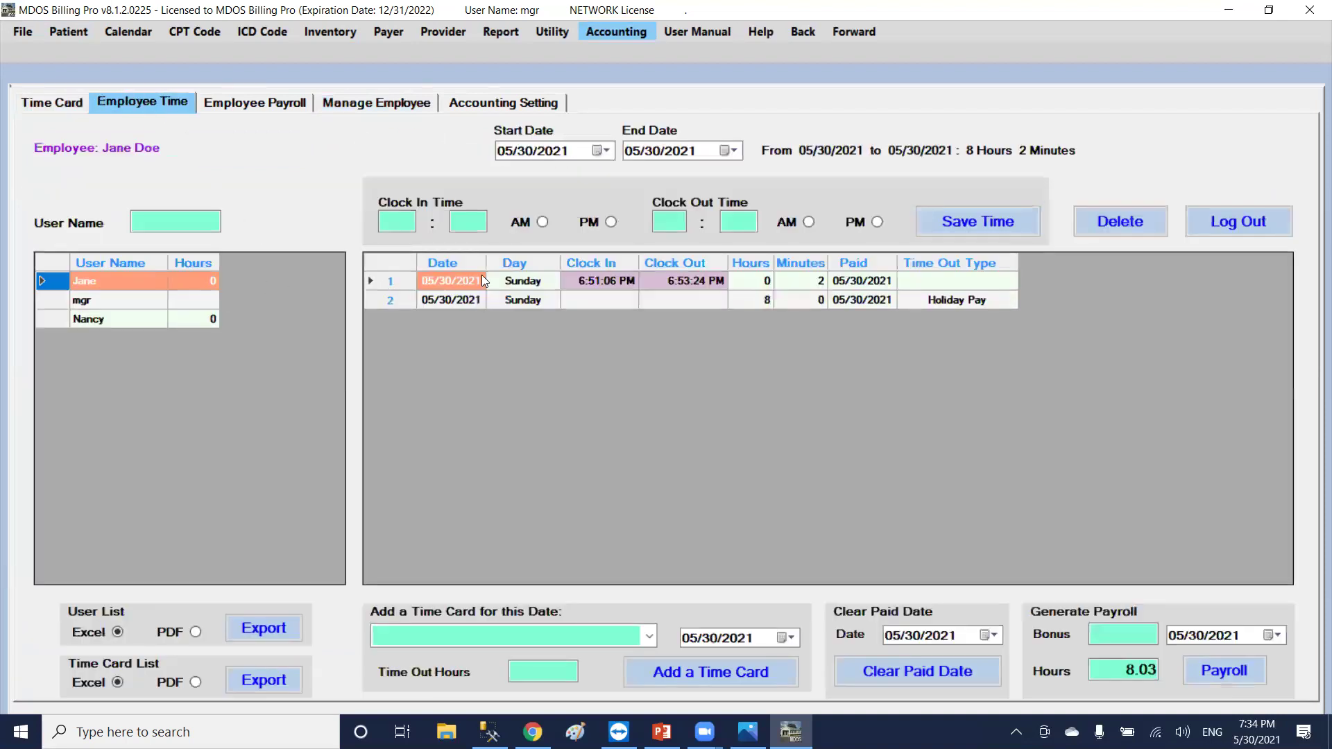
{"action": "left_click", "coordinate": [605, 150]}
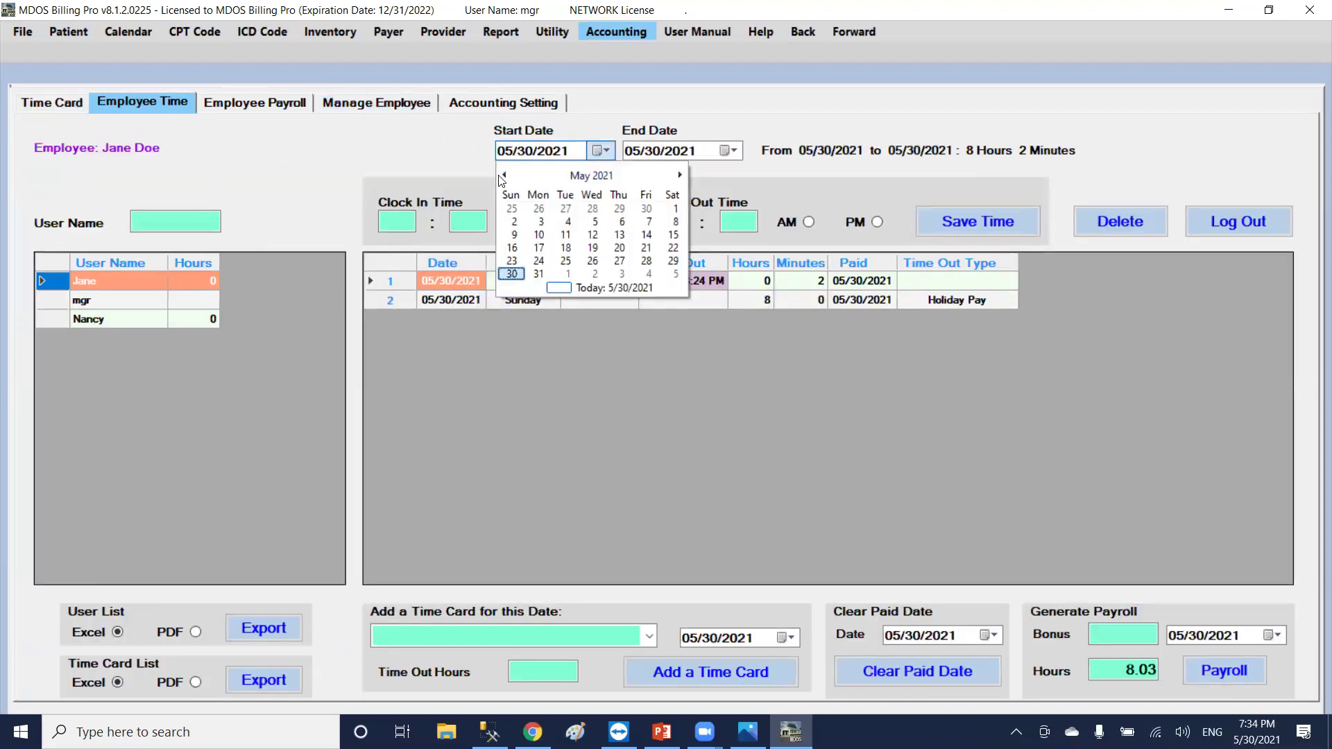
{"action": "left_click", "coordinate": [504, 174]}
{"action": "left_click", "coordinate": [680, 175]}
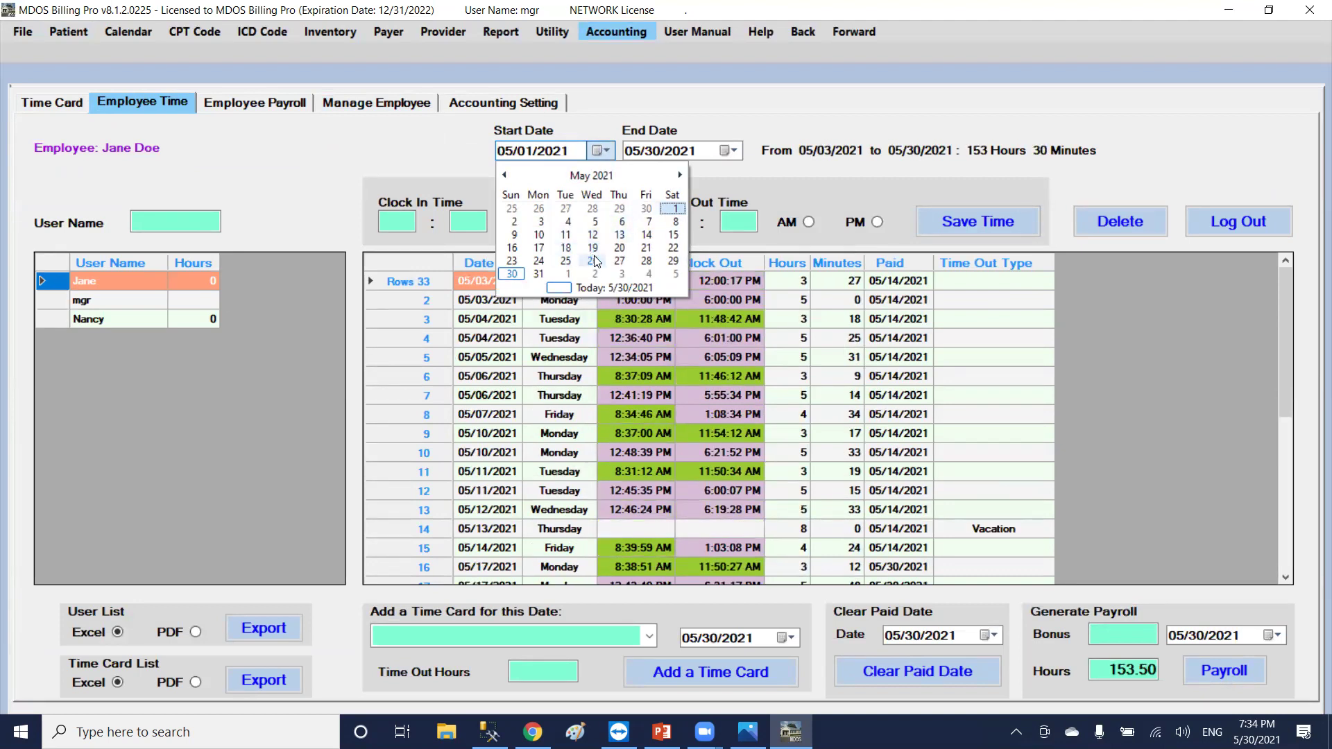
{"action": "left_click", "coordinate": [539, 247]}
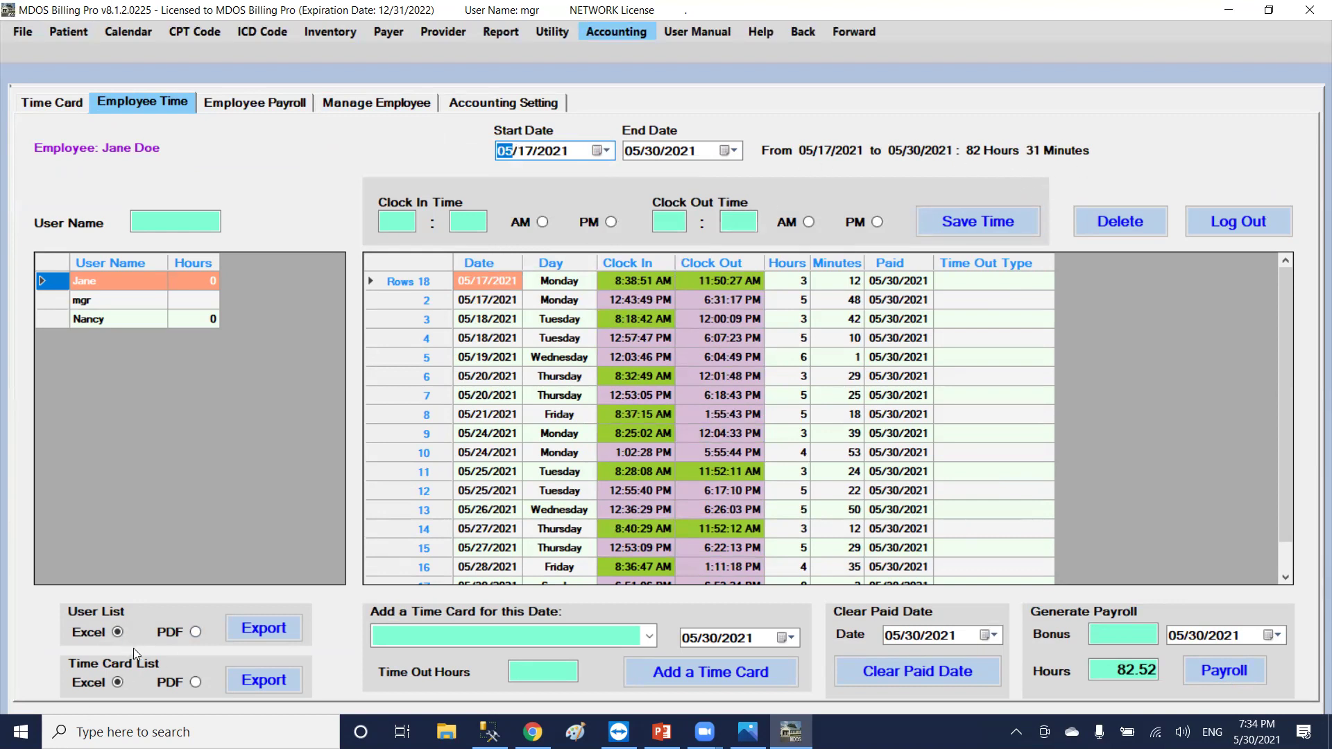
{"action": "left_click", "coordinate": [196, 683]}
Step: Export the 05/17–05/30/2021 time card list as EmployeeTimeCard.pdf, review it, and close Adobe Reader
{"action": "left_click", "coordinate": [259, 682]}
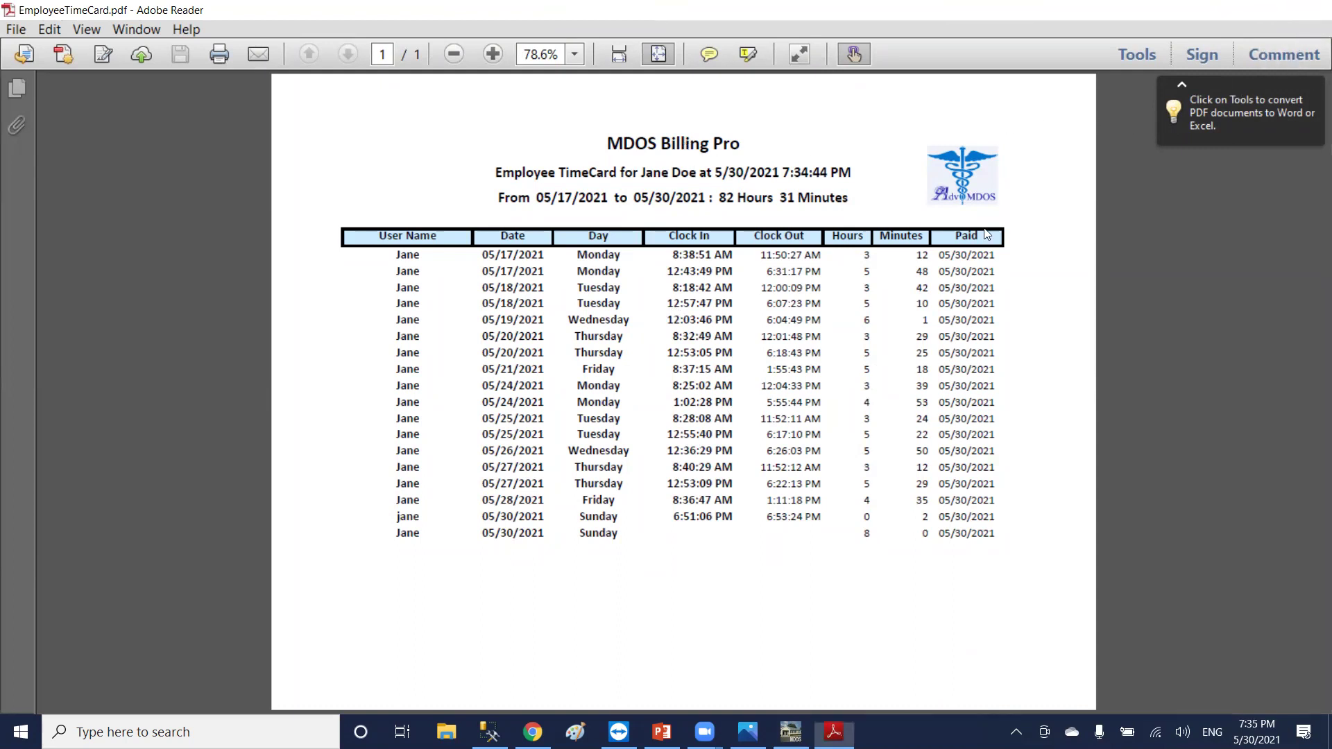
{"action": "left_click", "coordinate": [1309, 12]}
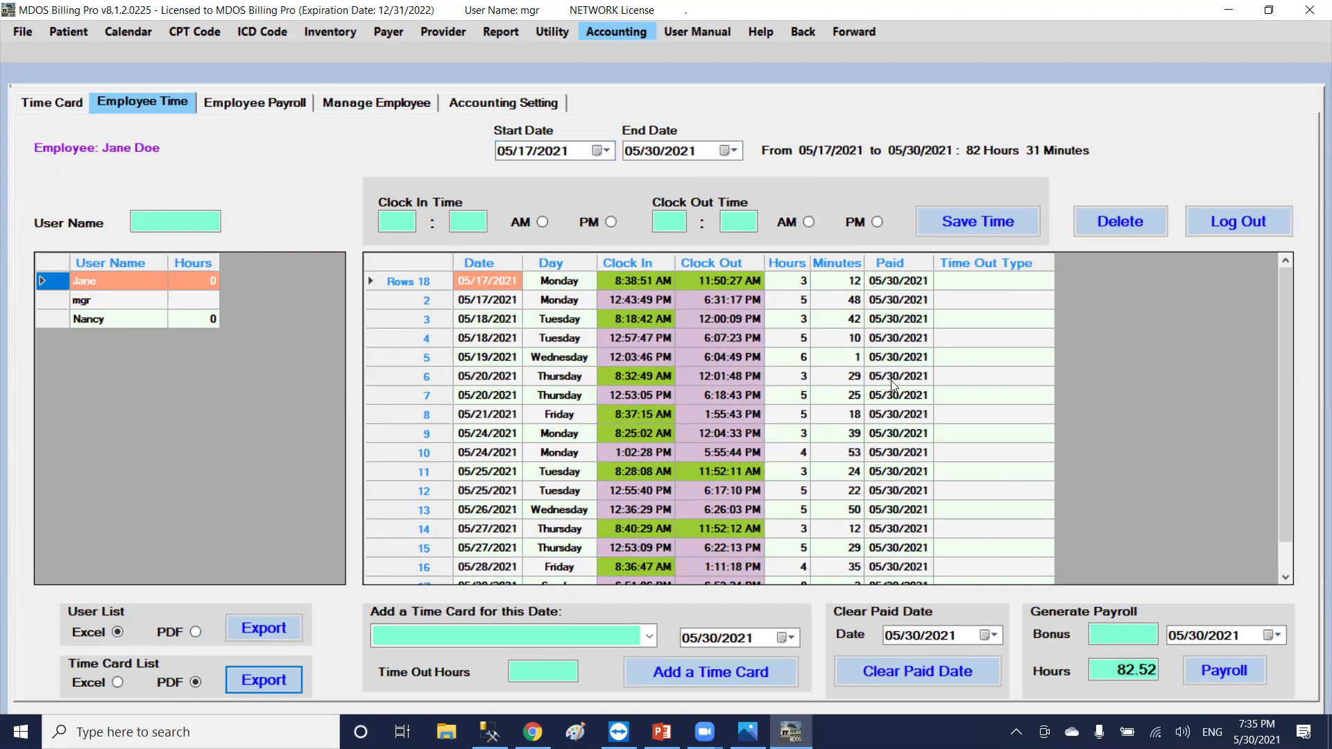
Step: Clear the 05/30/2021 paid dates from time card rows 1–16, leaving 82.52 hours unpaid
{"action": "left_click", "coordinate": [894, 281]}
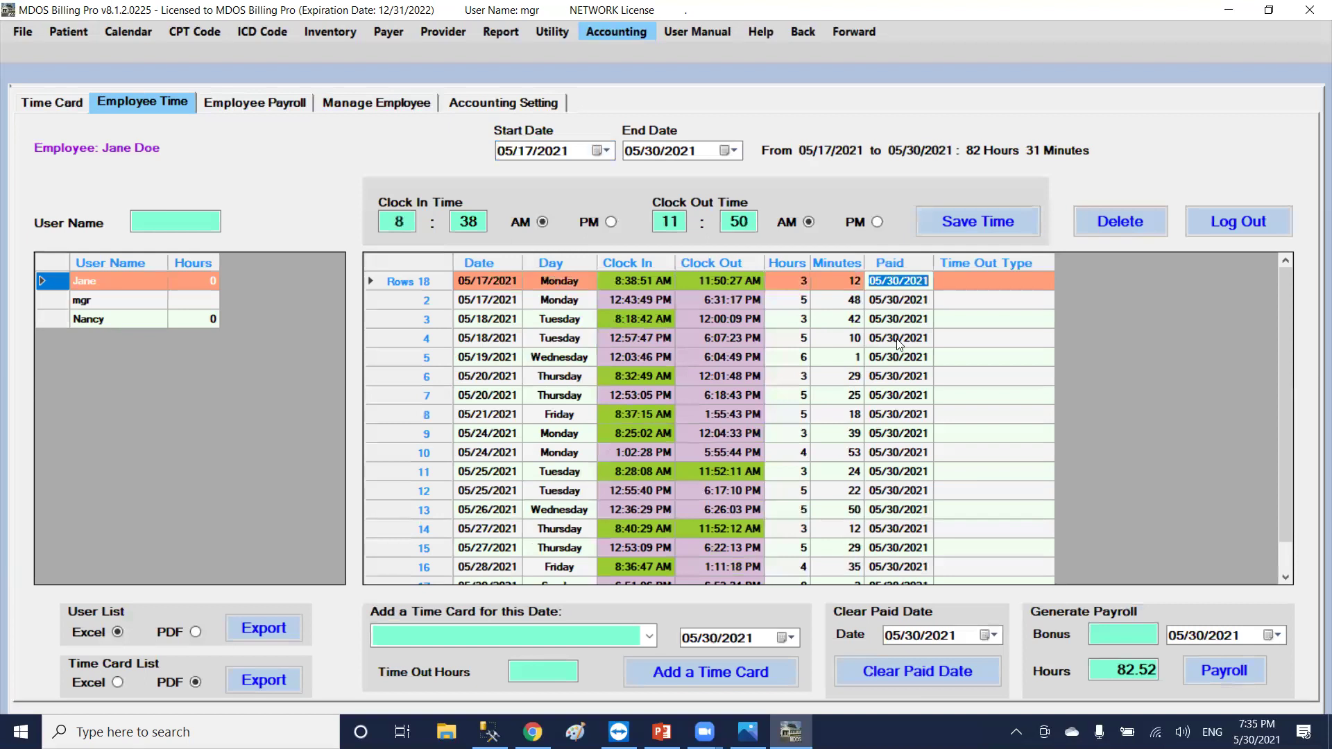
{"action": "left_click", "coordinate": [883, 567], "text": "shift"}
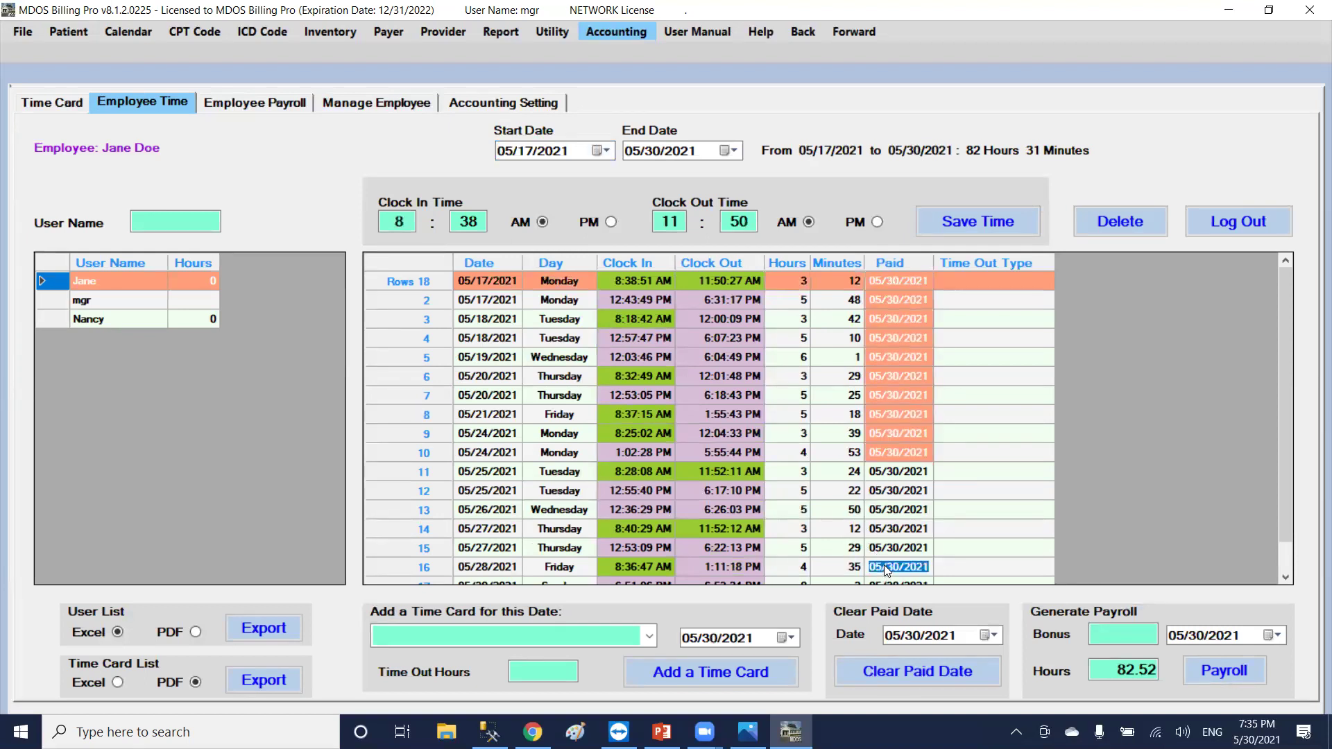
{"action": "left_click", "coordinate": [906, 668]}
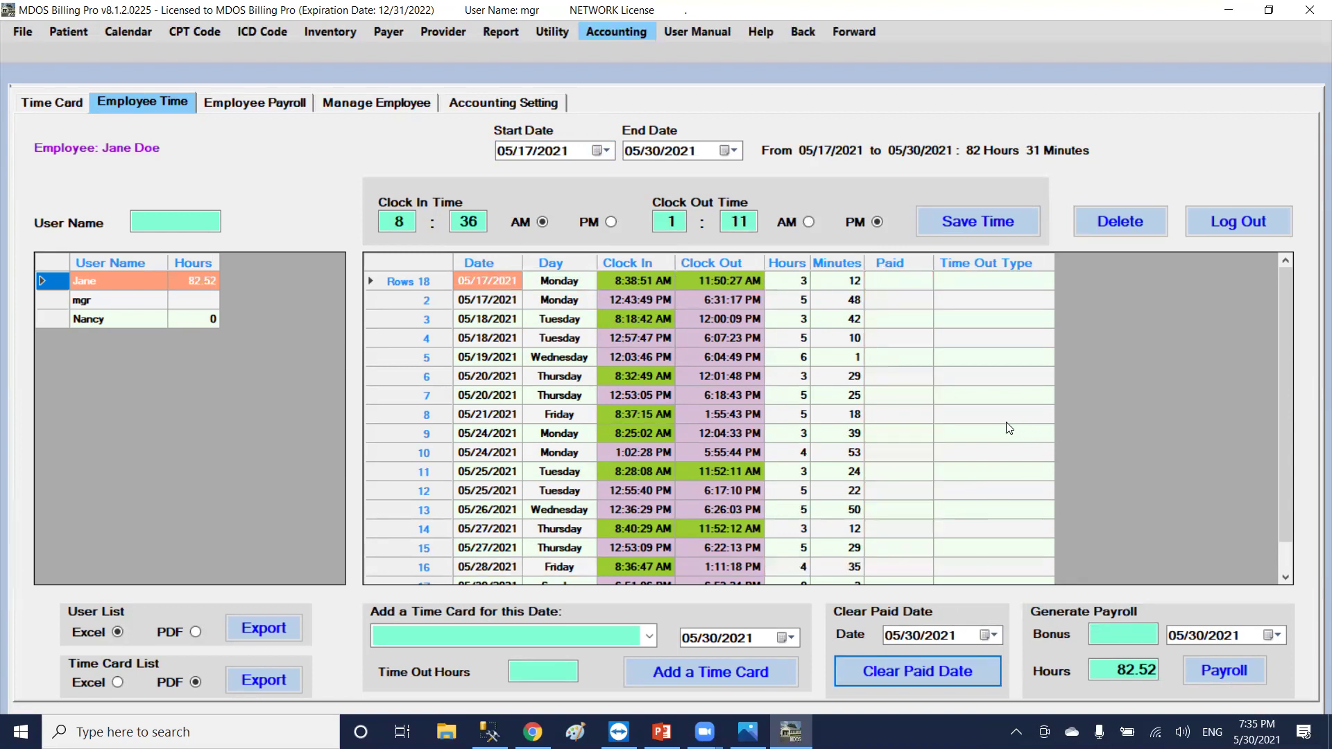
Step: Switch to the other employee and back to the first, then choose PDF for the User List export
{"action": "left_click", "coordinate": [140, 322]}
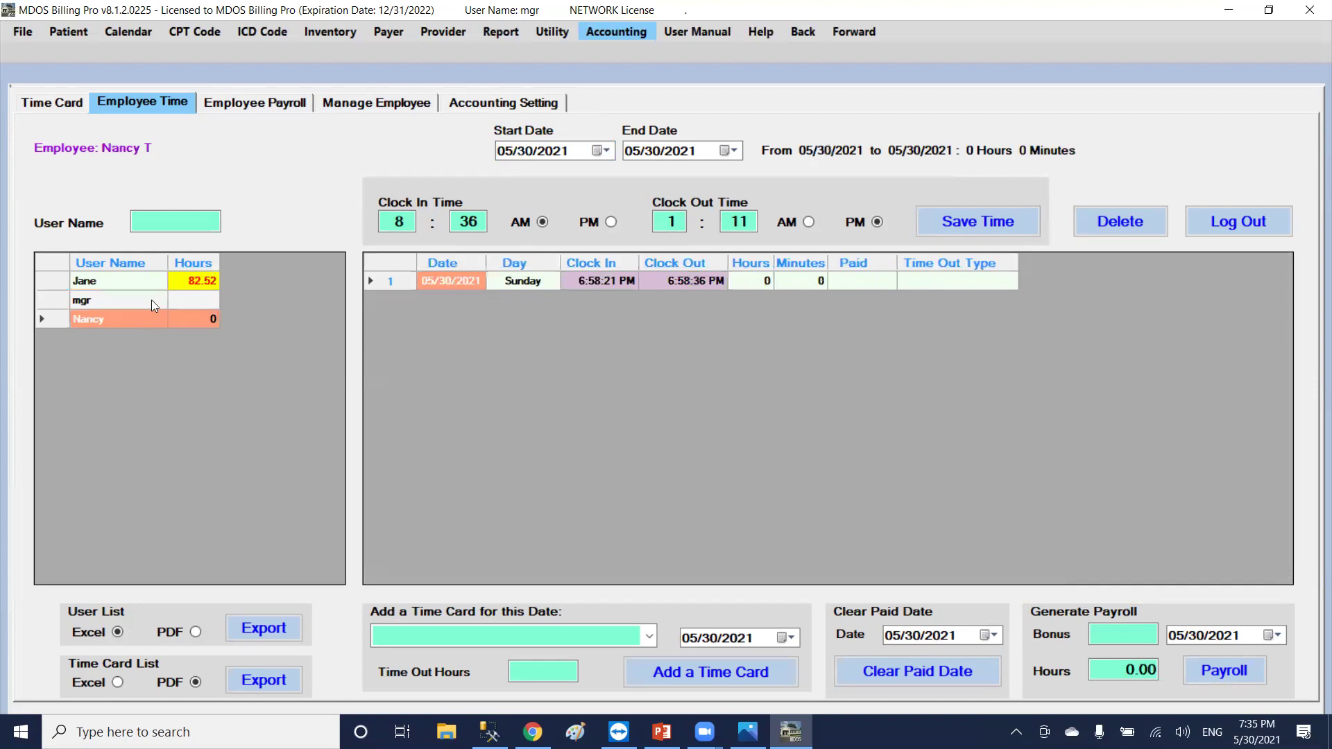
{"action": "left_click", "coordinate": [148, 278]}
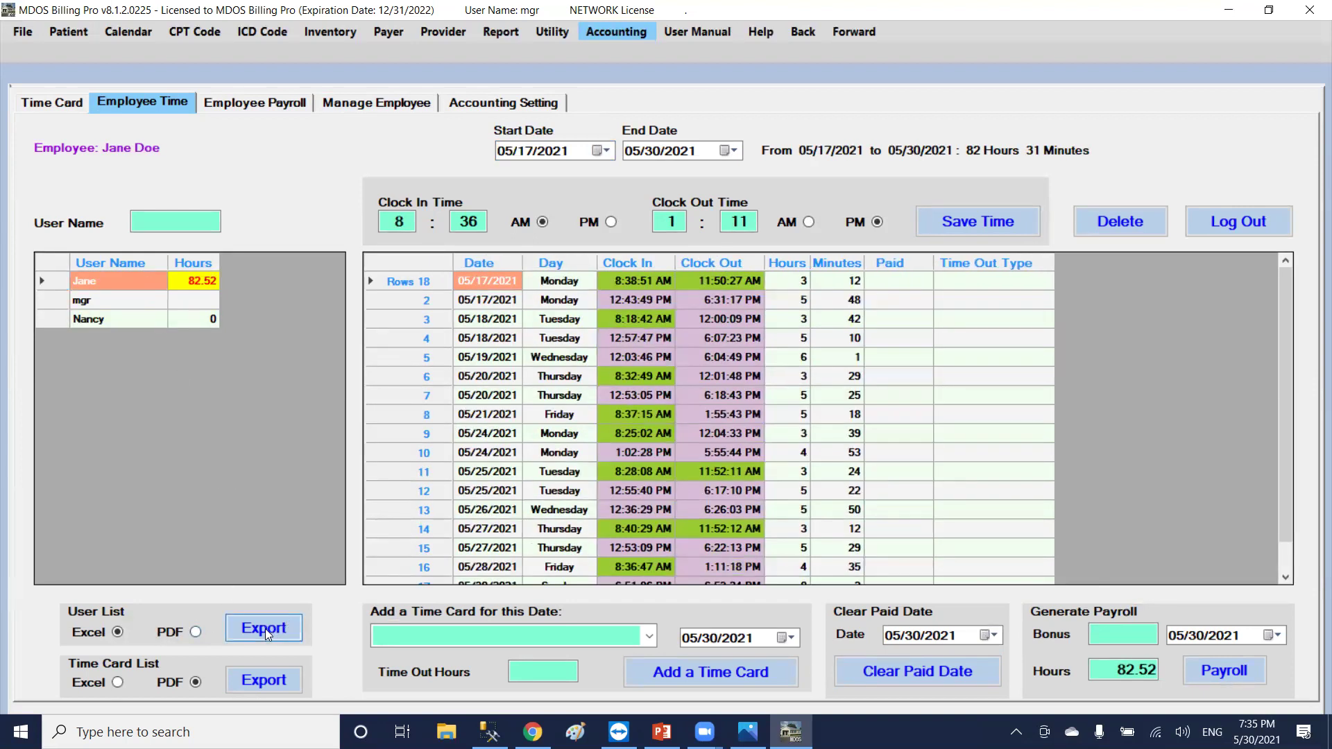
{"action": "left_click", "coordinate": [195, 632]}
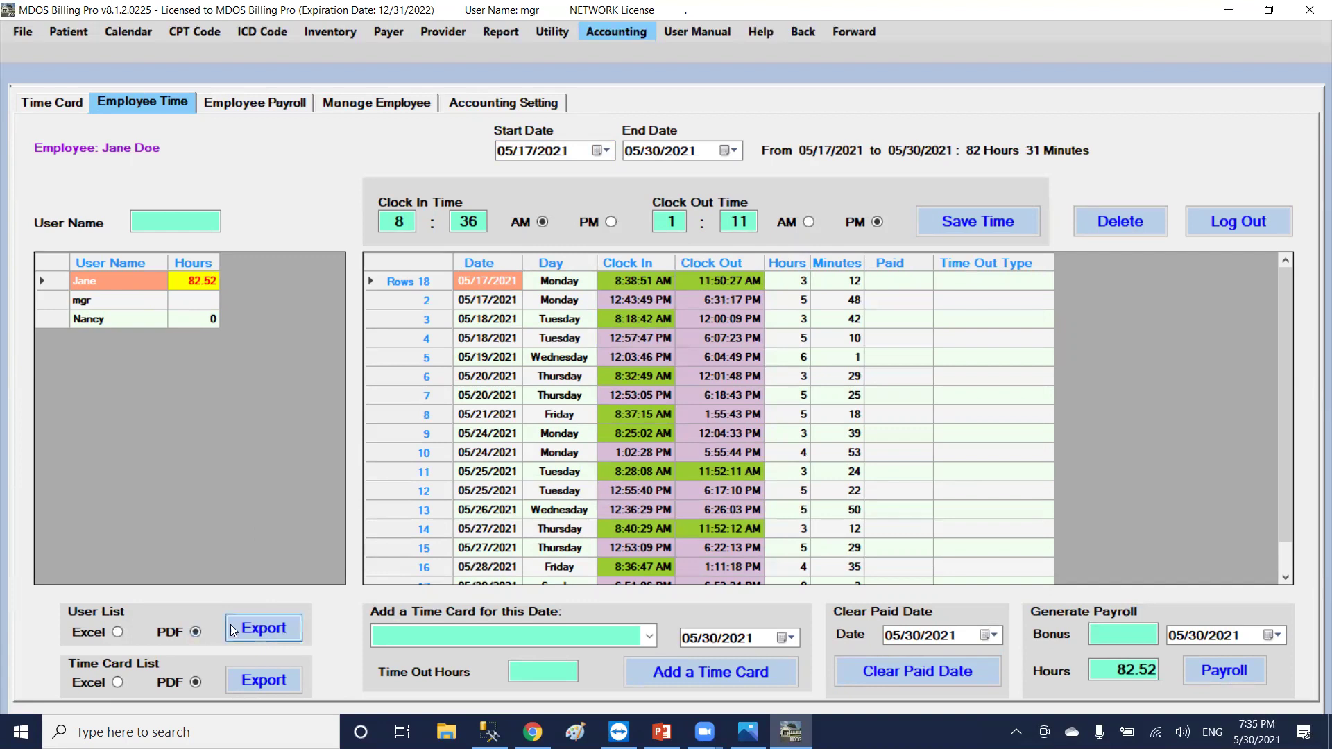
Step: Export the employee hours report (82.52, 18.00, 0.00) to PDF, review it, and close it
{"action": "left_click", "coordinate": [266, 627]}
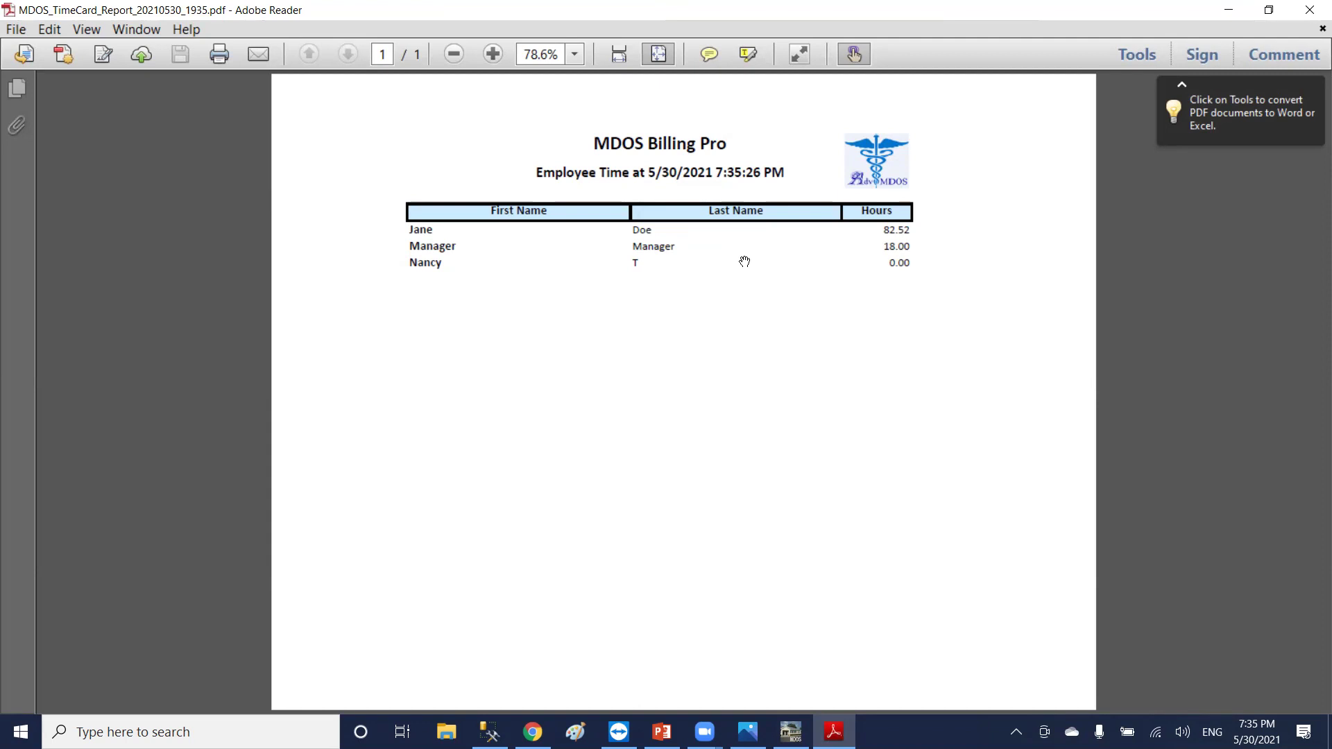
{"action": "left_click", "coordinate": [1311, 13]}
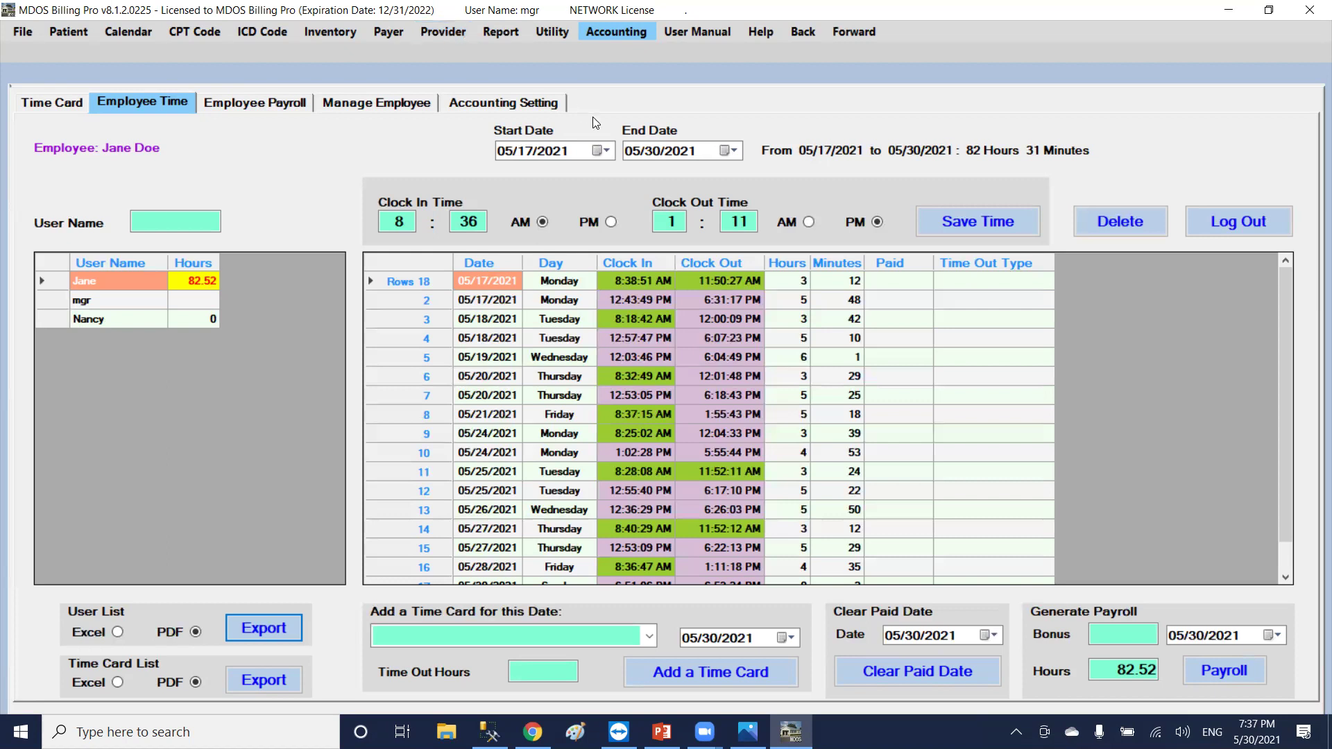
{"action": "left_click", "coordinate": [606, 151]}
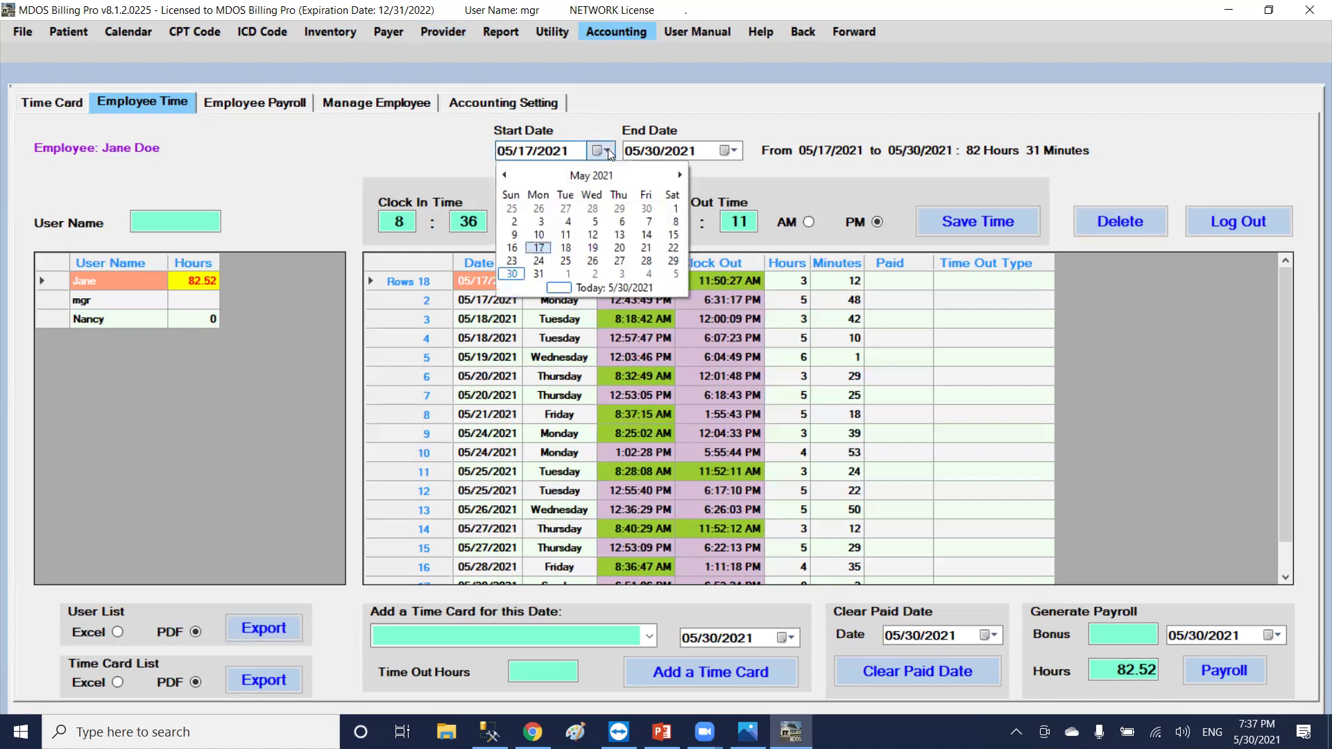
{"action": "left_click", "coordinate": [504, 175]}
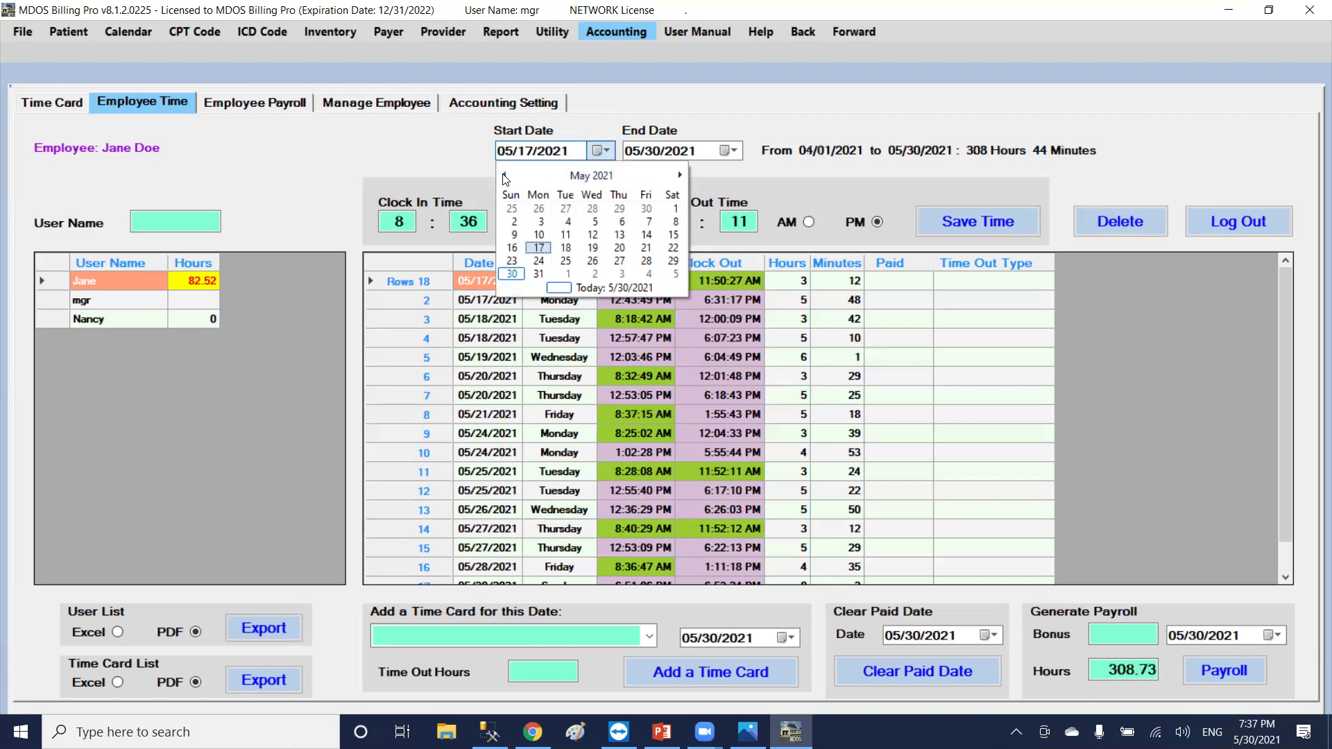
{"action": "left_click", "coordinate": [505, 177]}
{"action": "left_click", "coordinate": [505, 176]}
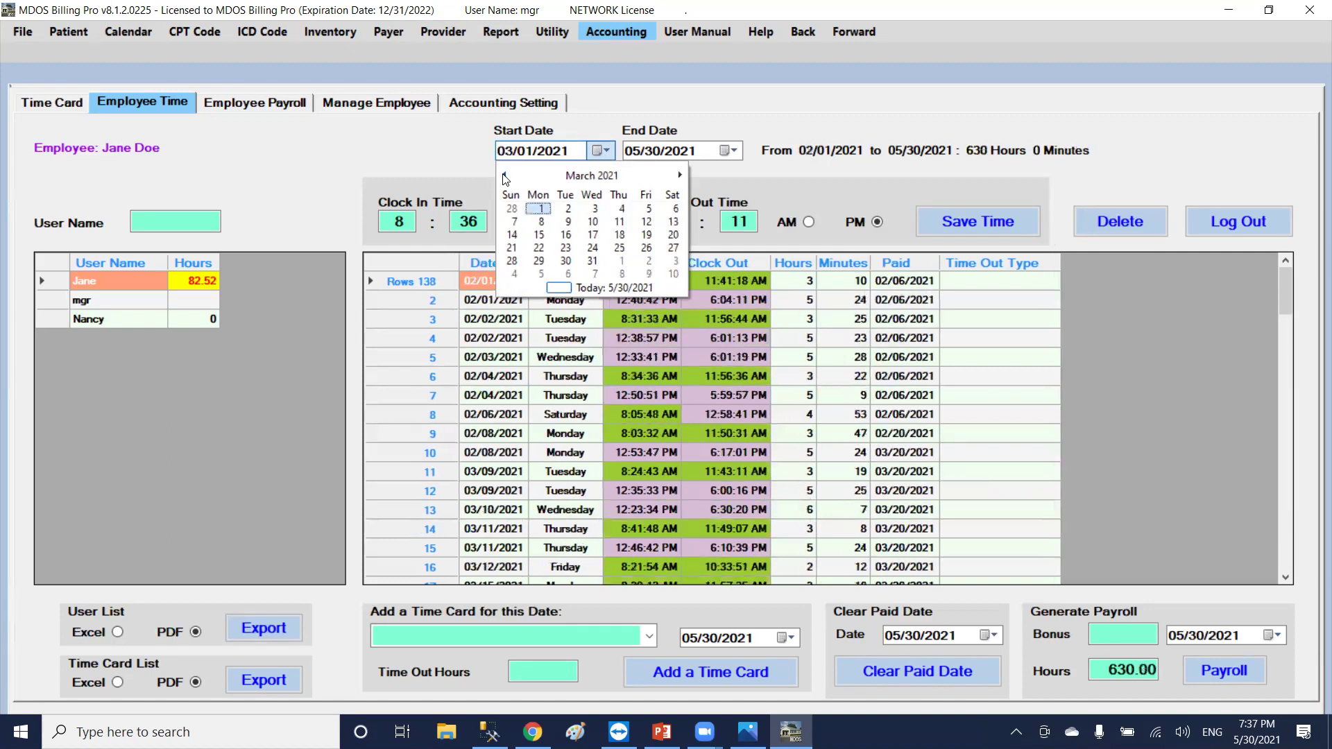
{"action": "left_click", "coordinate": [505, 176]}
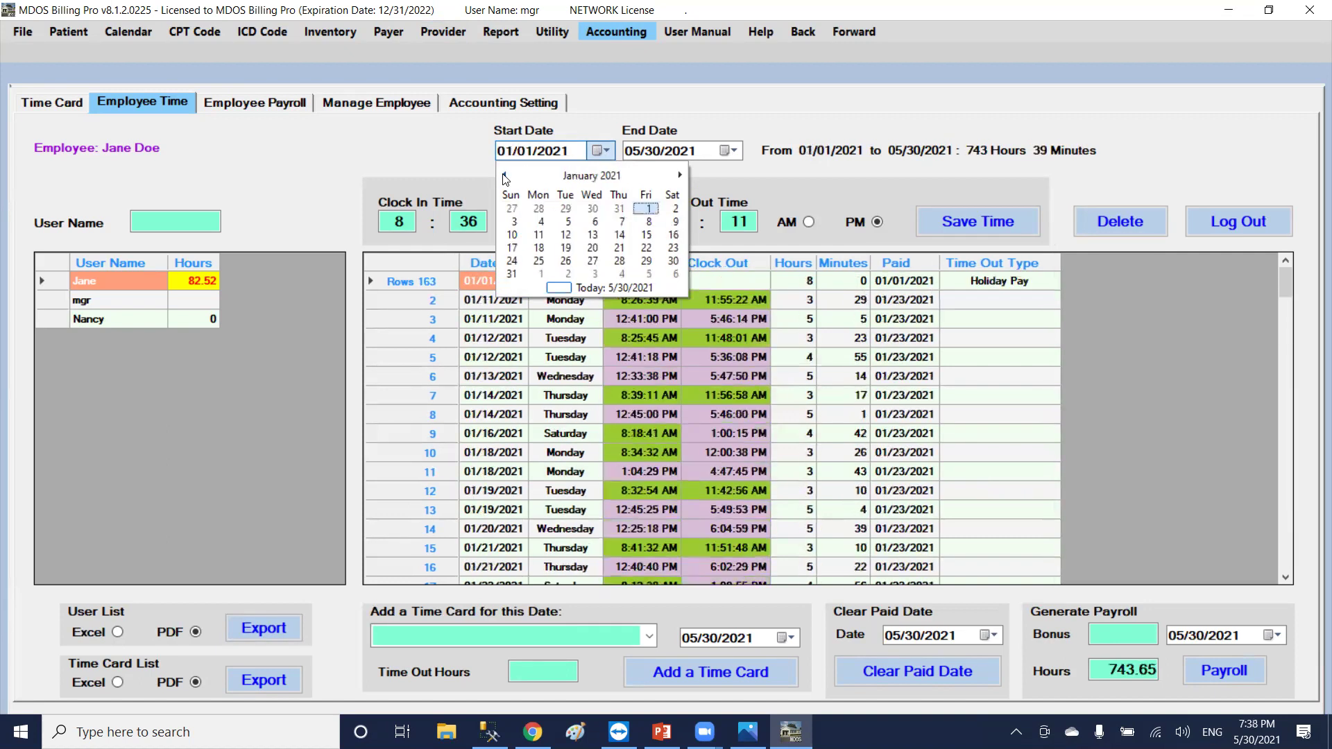
{"action": "left_click", "coordinate": [644, 207]}
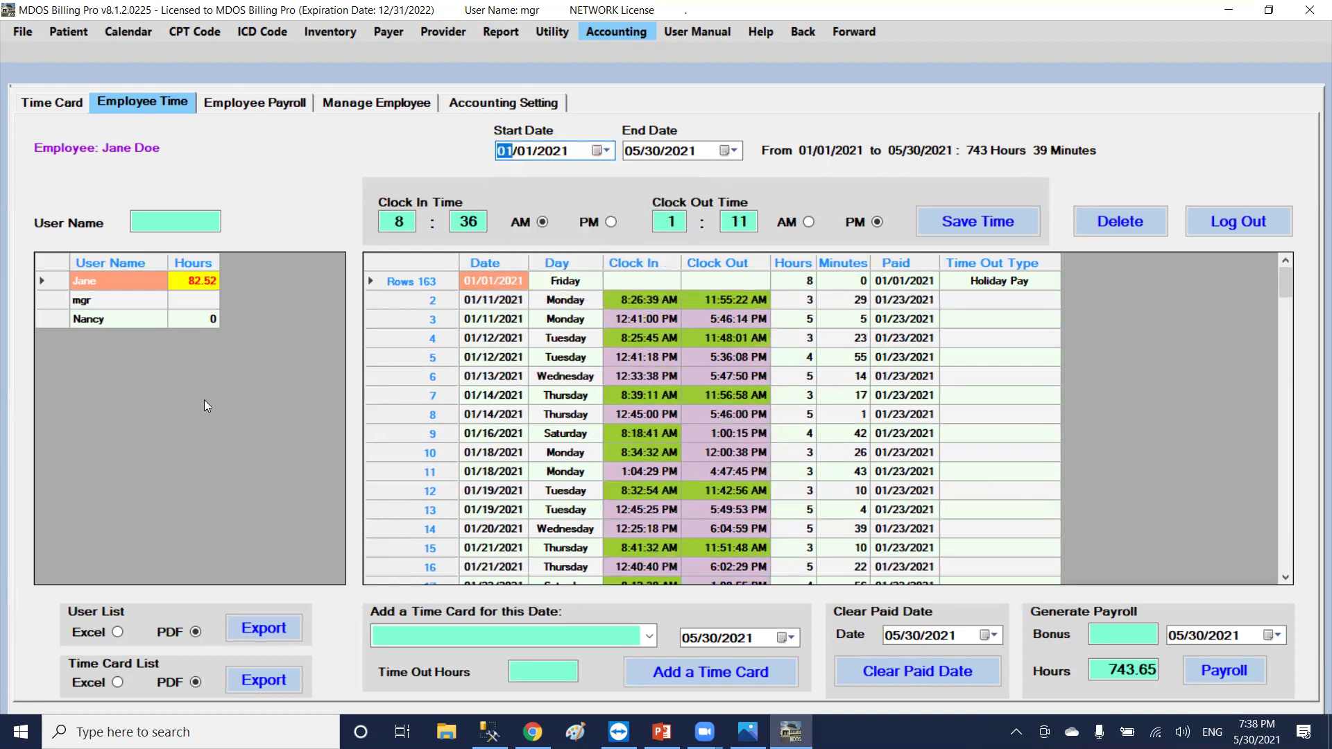
{"action": "left_click", "coordinate": [114, 278]}
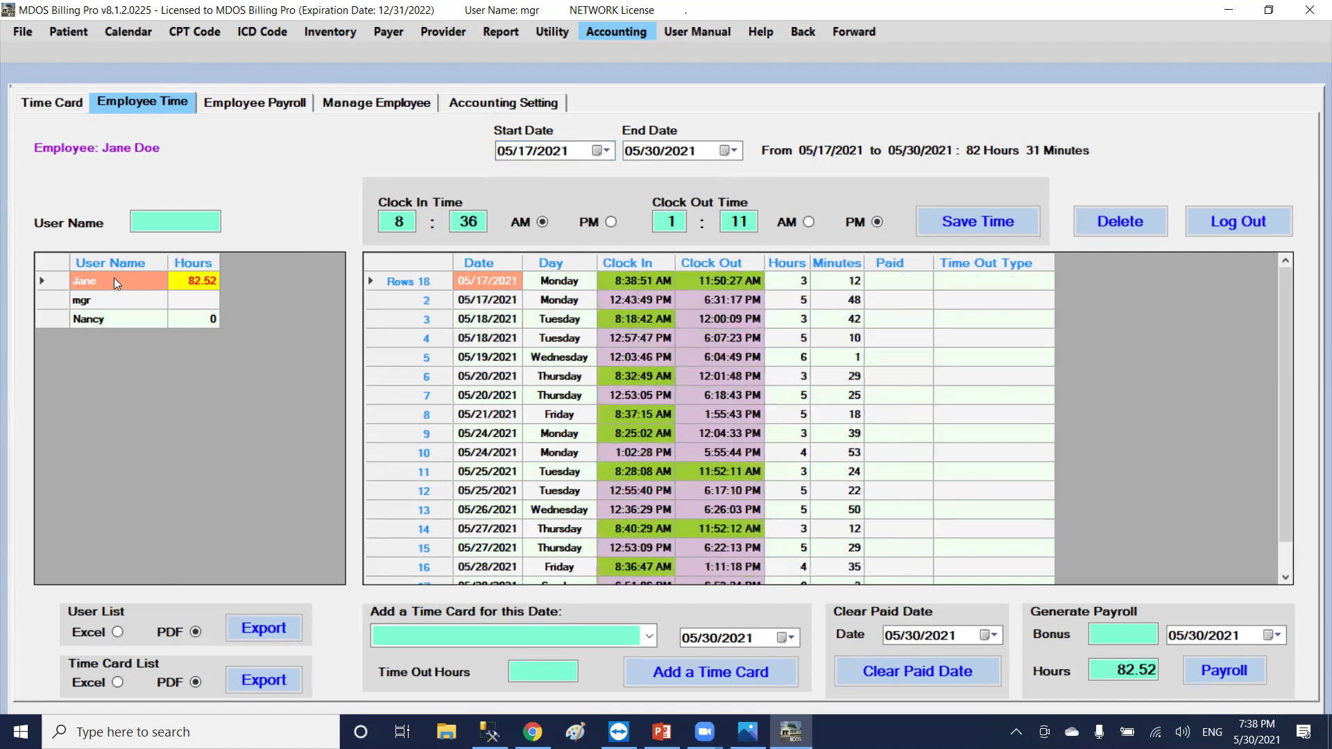
Step: List the 163 time cards from 01/01/2021 to 05/30/2021, totalling 743 hours 39 minutes
{"action": "left_click", "coordinate": [53, 101]}
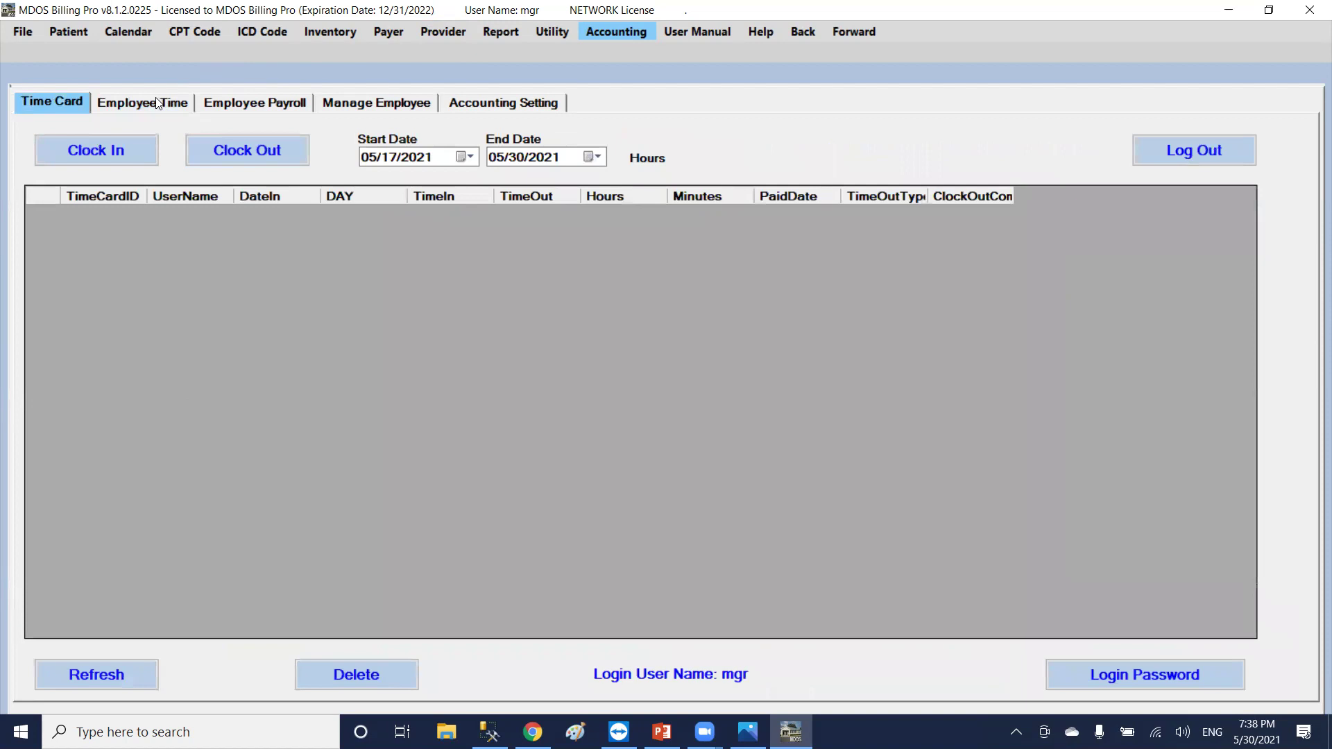
{"action": "left_click", "coordinate": [469, 156]}
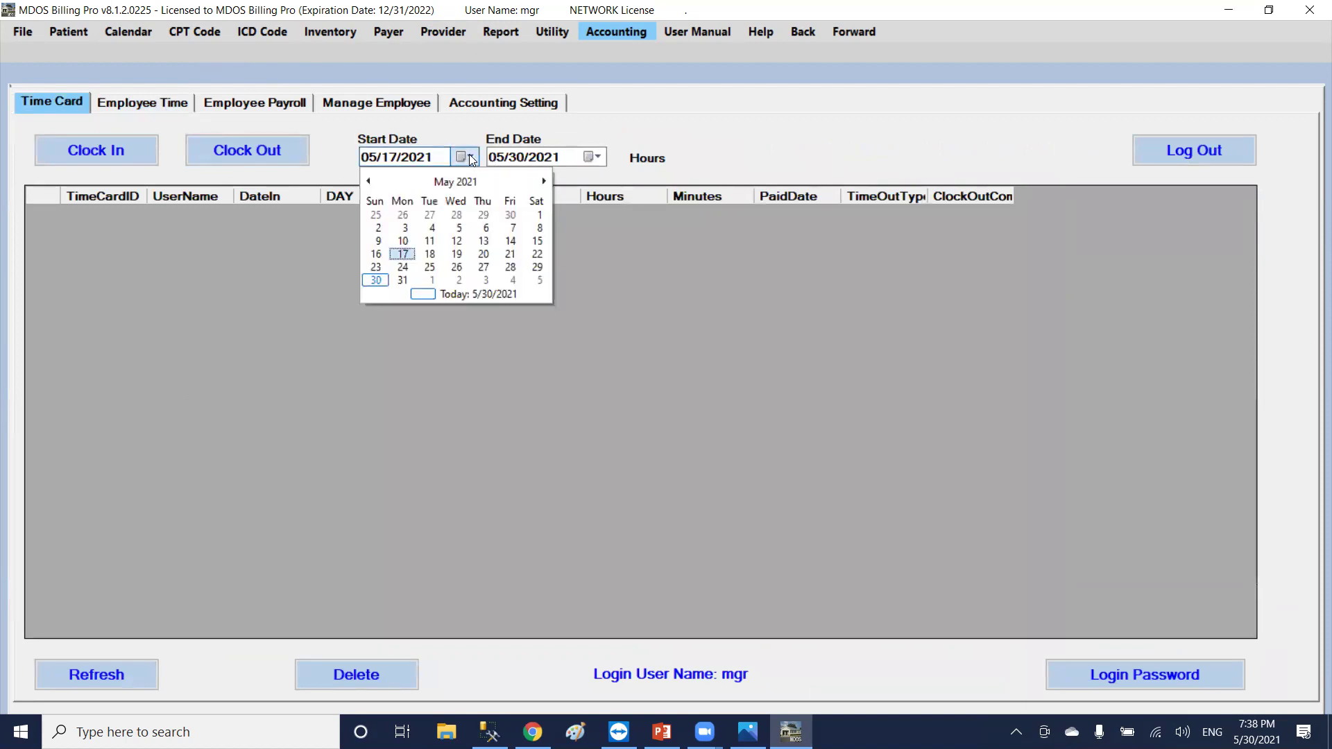
{"action": "left_click", "coordinate": [368, 181]}
{"action": "left_click", "coordinate": [369, 181]}
{"action": "left_click", "coordinate": [368, 181]}
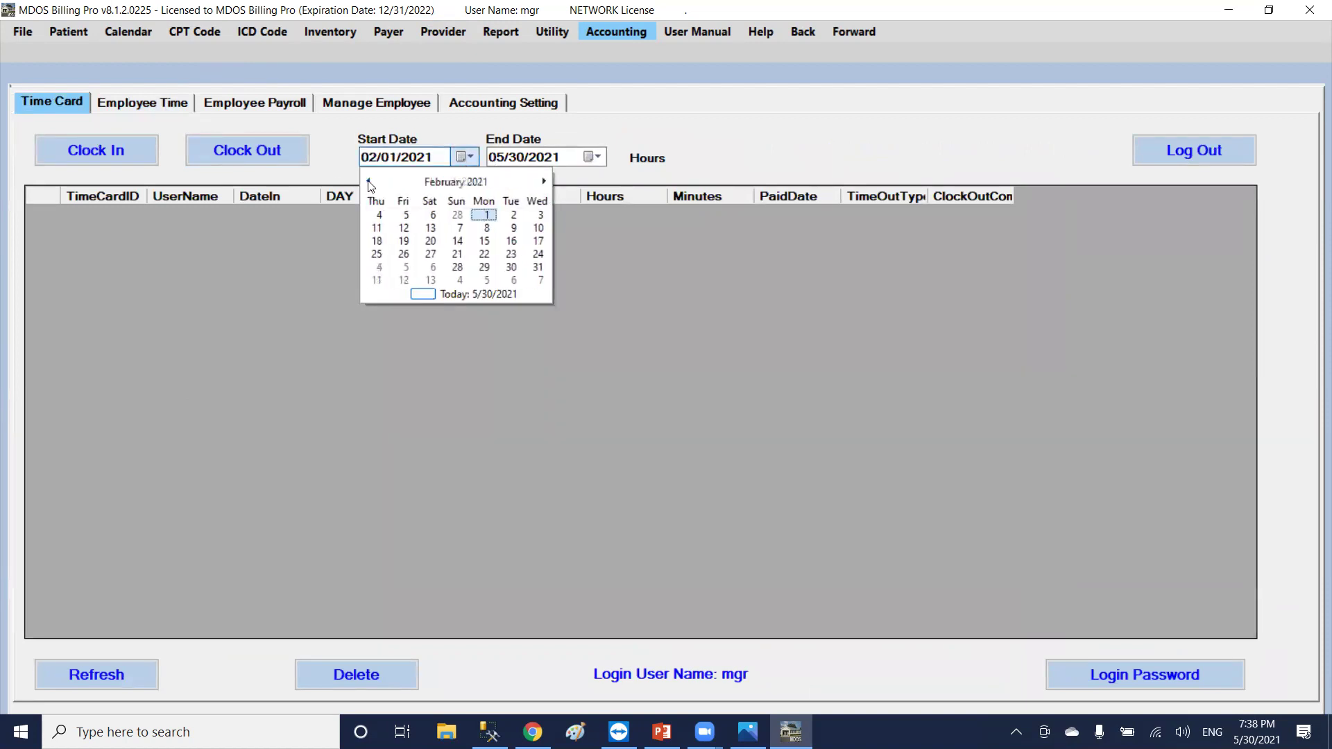
{"action": "left_click", "coordinate": [369, 181]}
{"action": "left_click", "coordinate": [510, 215]}
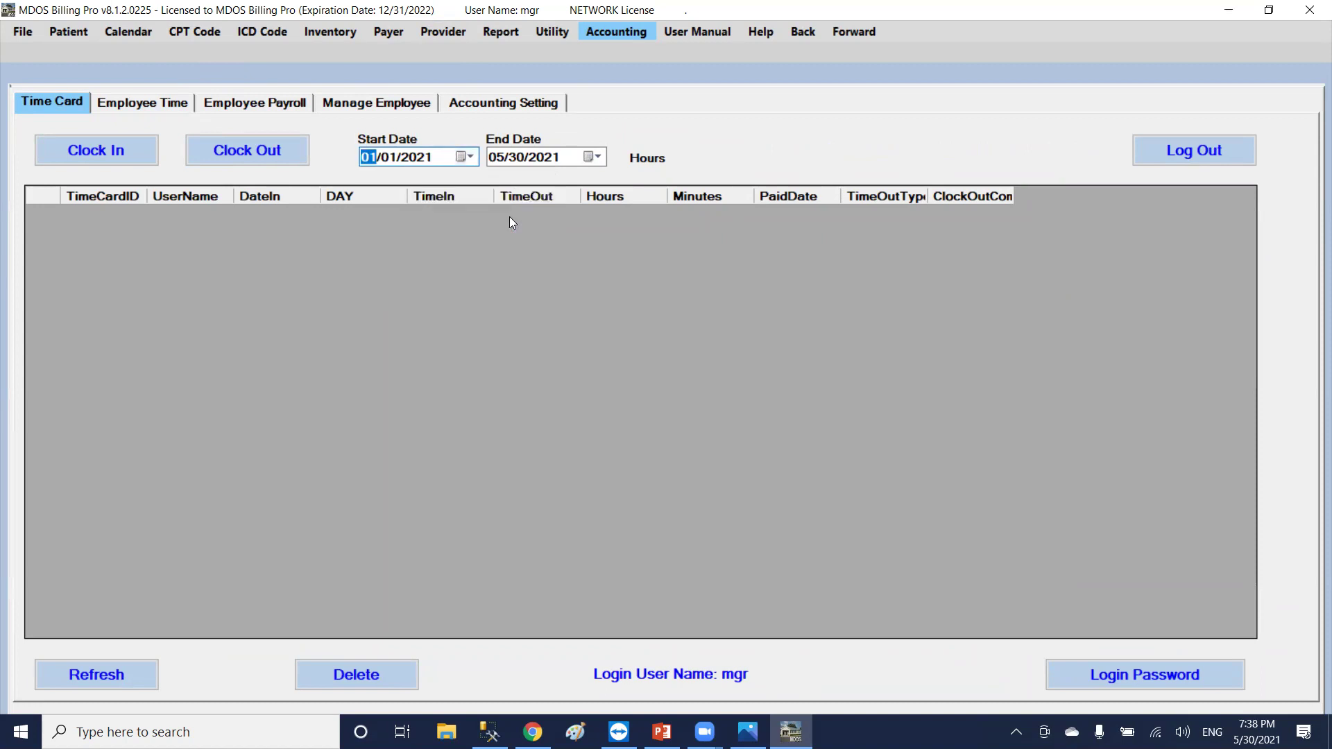
{"action": "left_click", "coordinate": [68, 675]}
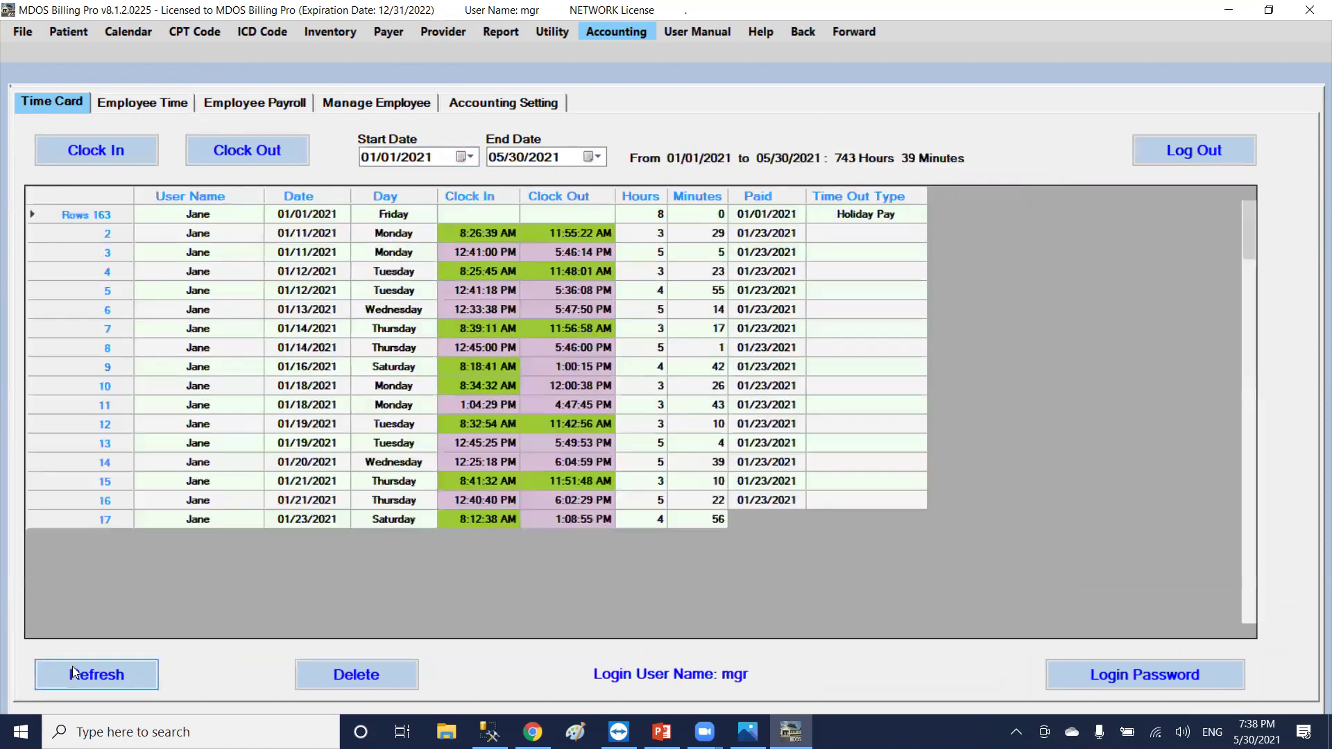
Step: Sort the time card grid by Time Out Type so vacation and holiday pay entries come first
{"action": "left_click", "coordinate": [871, 195]}
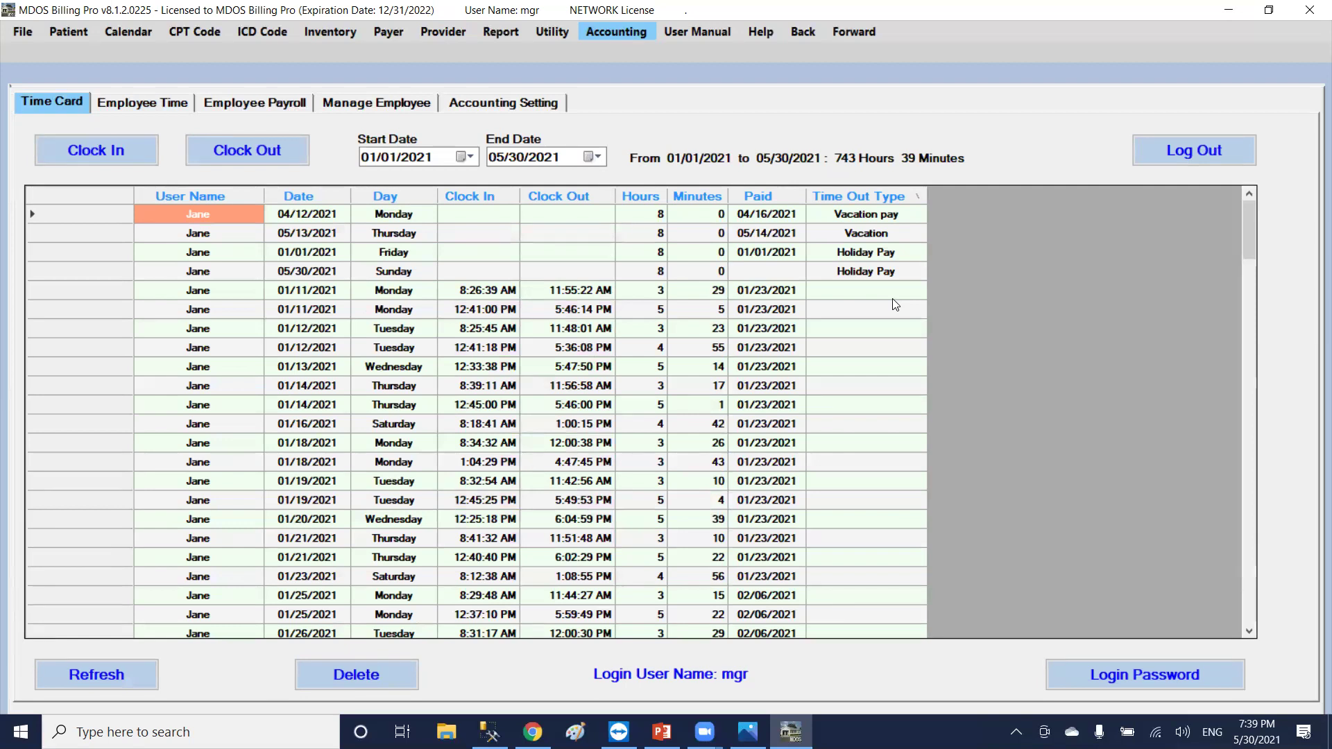
Step: Open the Rx Ingredient inventory with the eight reorder-needed ingredients highlighted at the top
{"action": "mouse_move", "coordinate": [790, 732]}
{"action": "left_click", "coordinate": [337, 33]}
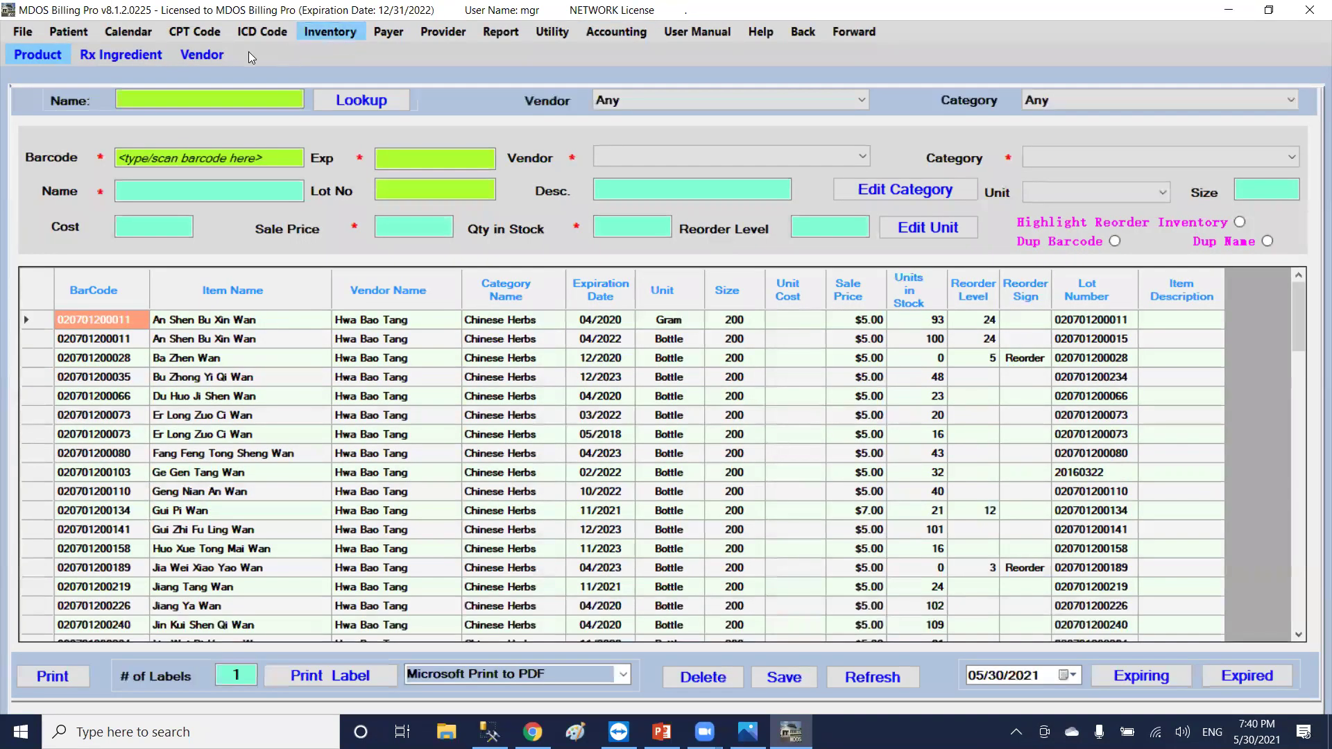
{"action": "left_click", "coordinate": [118, 54]}
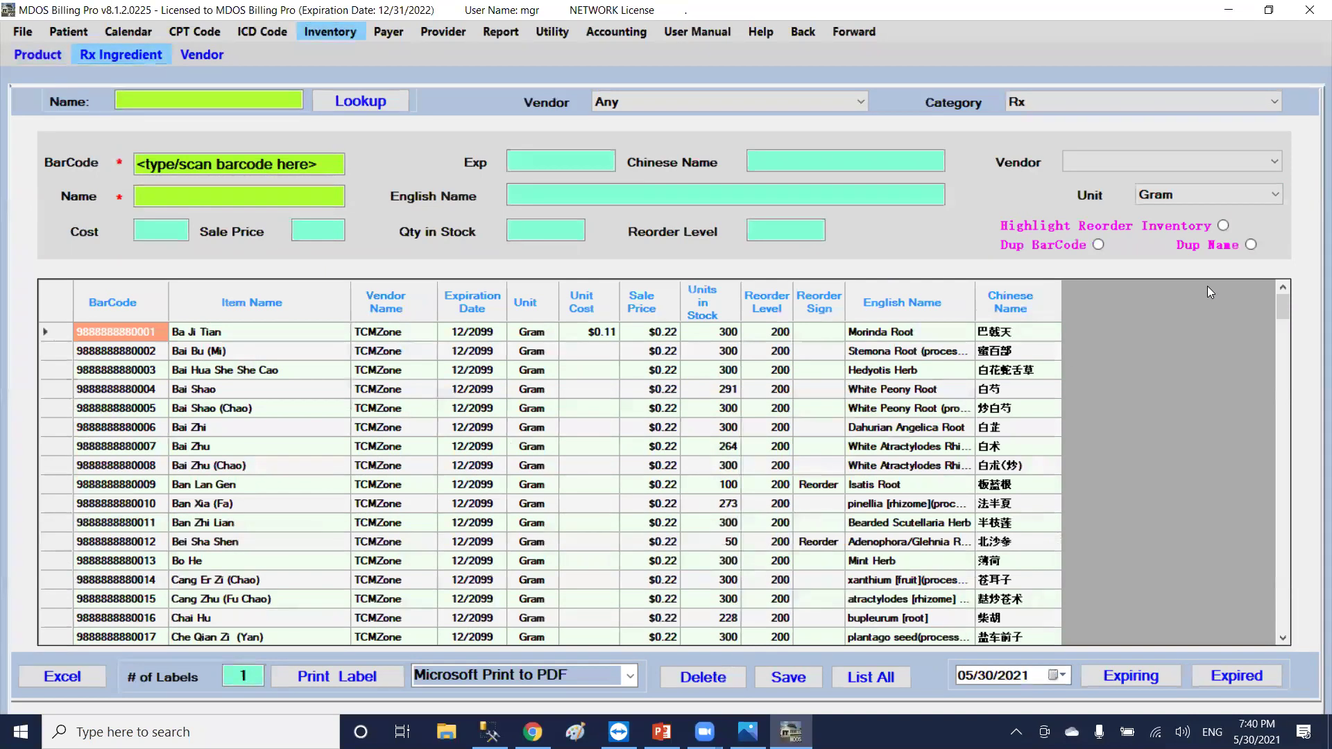
{"action": "left_click", "coordinate": [1223, 226]}
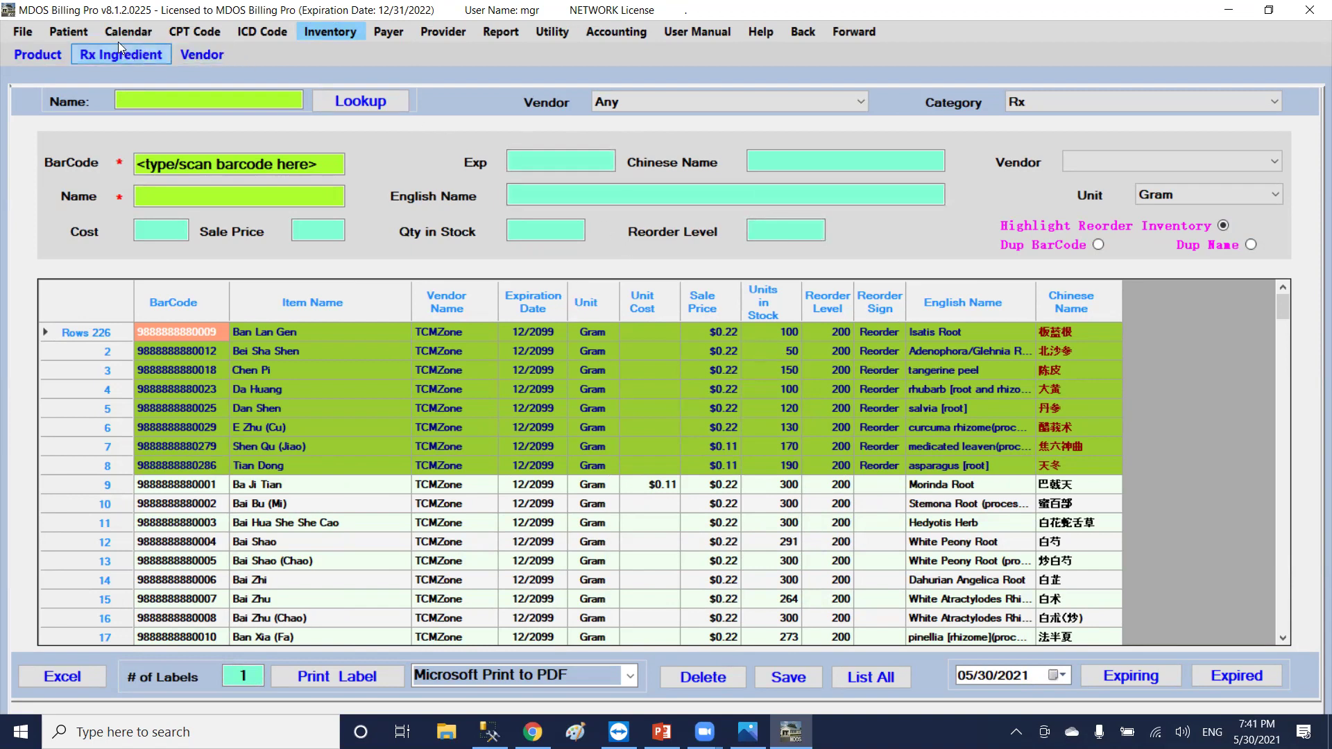
Step: Open the demo patient's record on its Rx prescriptions tab
{"action": "left_click", "coordinate": [66, 31]}
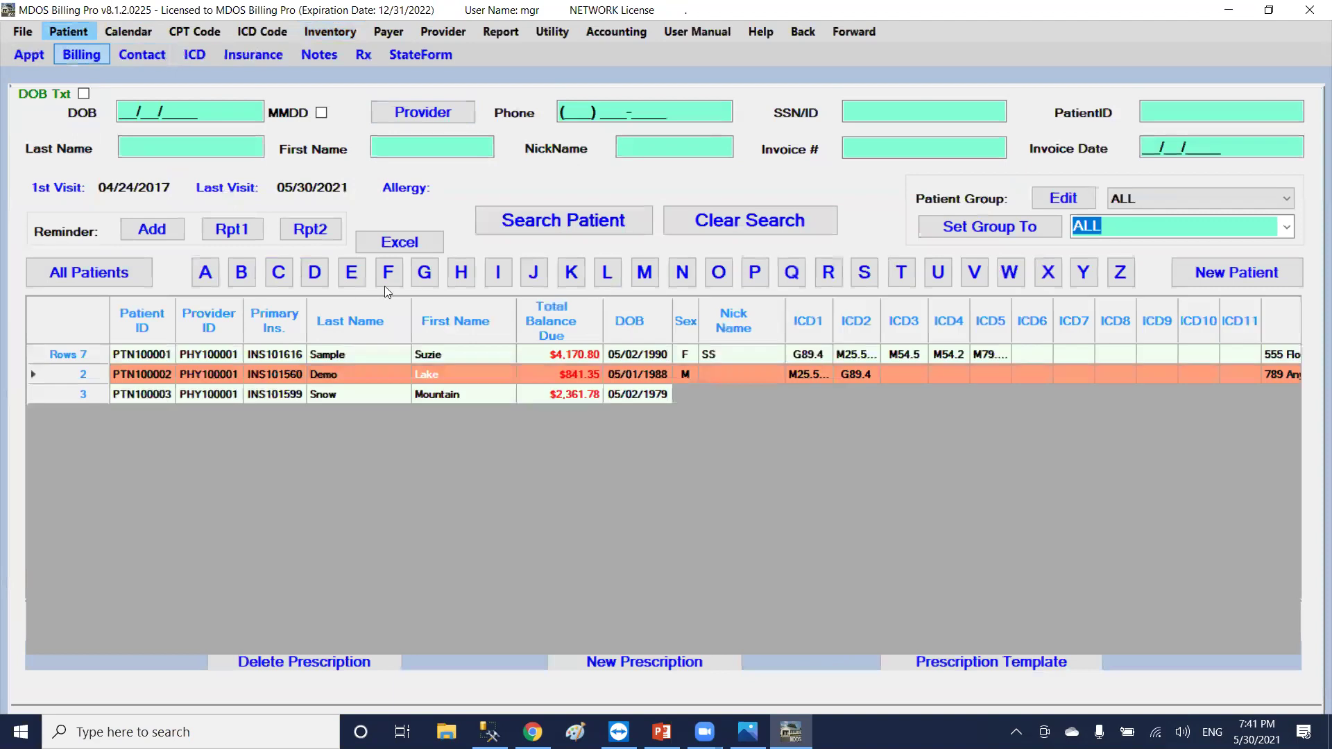
{"action": "double_click", "coordinate": [474, 371]}
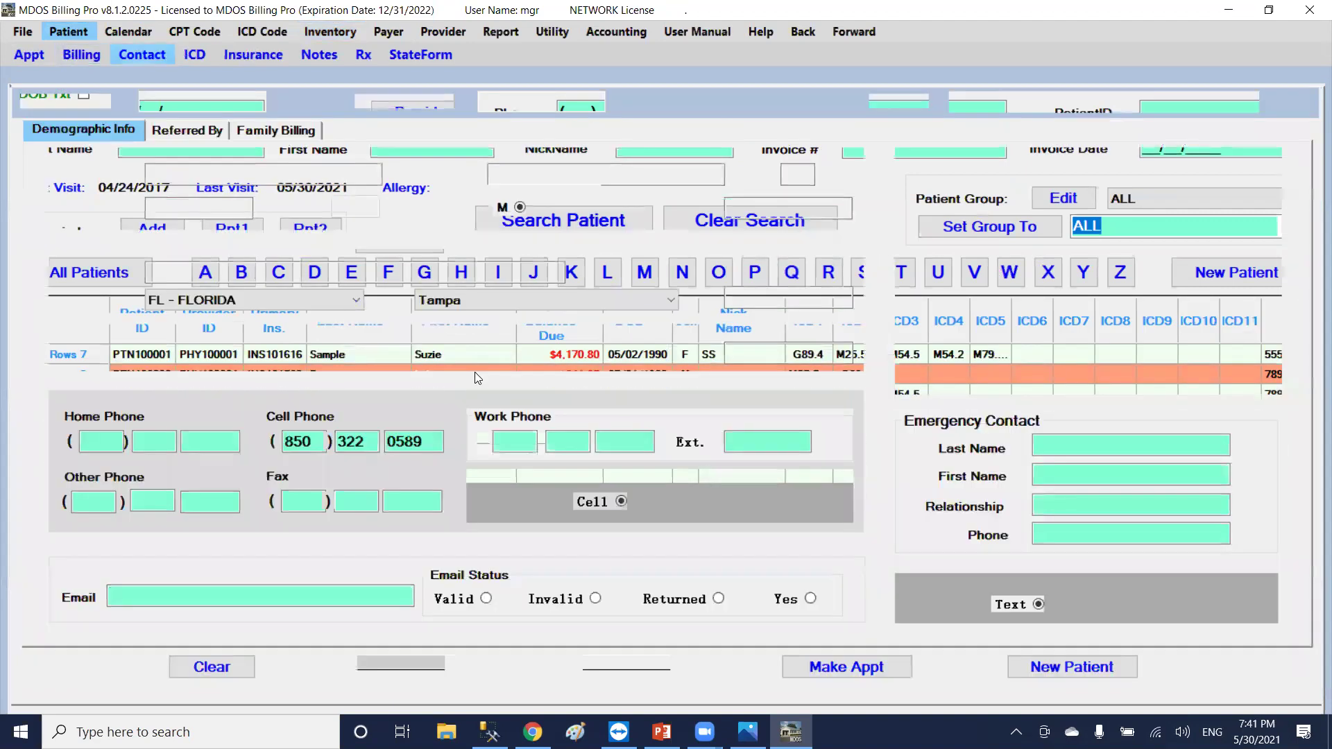
{"action": "left_click", "coordinate": [362, 59]}
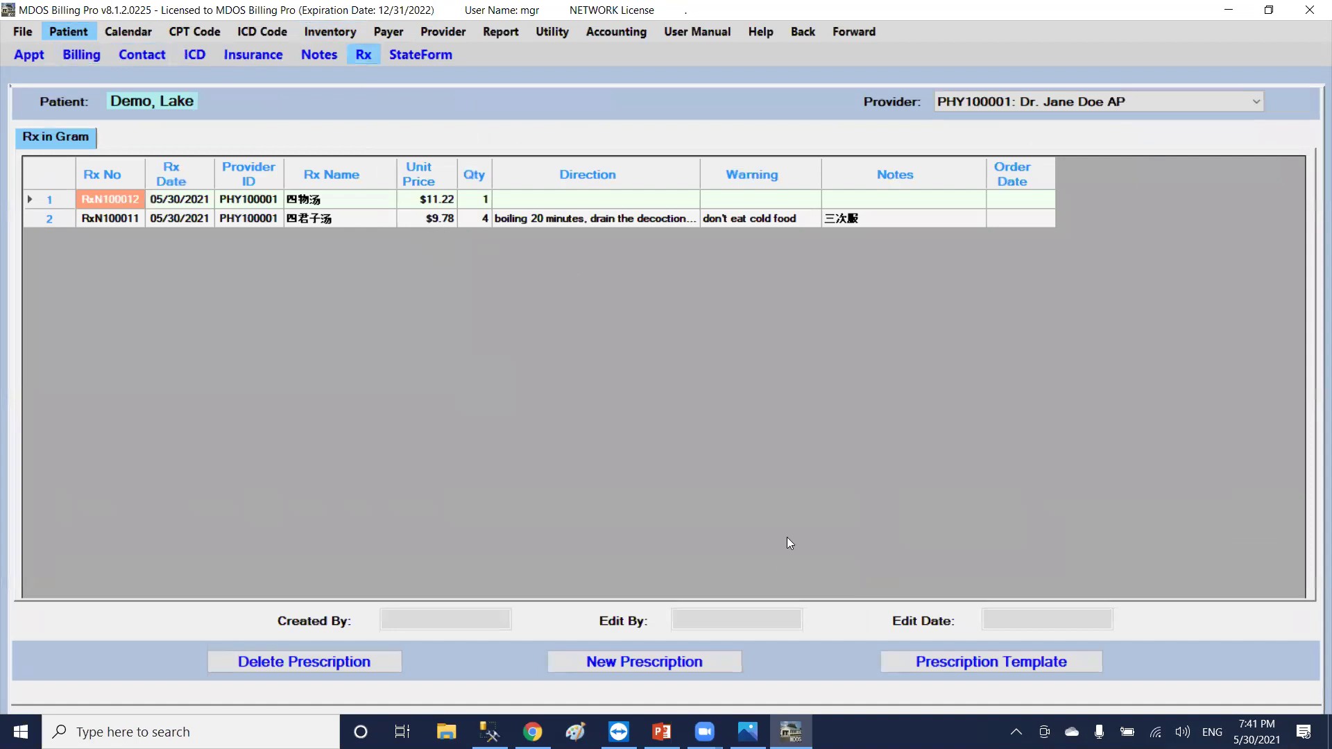
Step: Start a new gram prescription from the 四物汤 template (four herbs, unit price 7.92)
{"action": "left_click", "coordinate": [668, 663]}
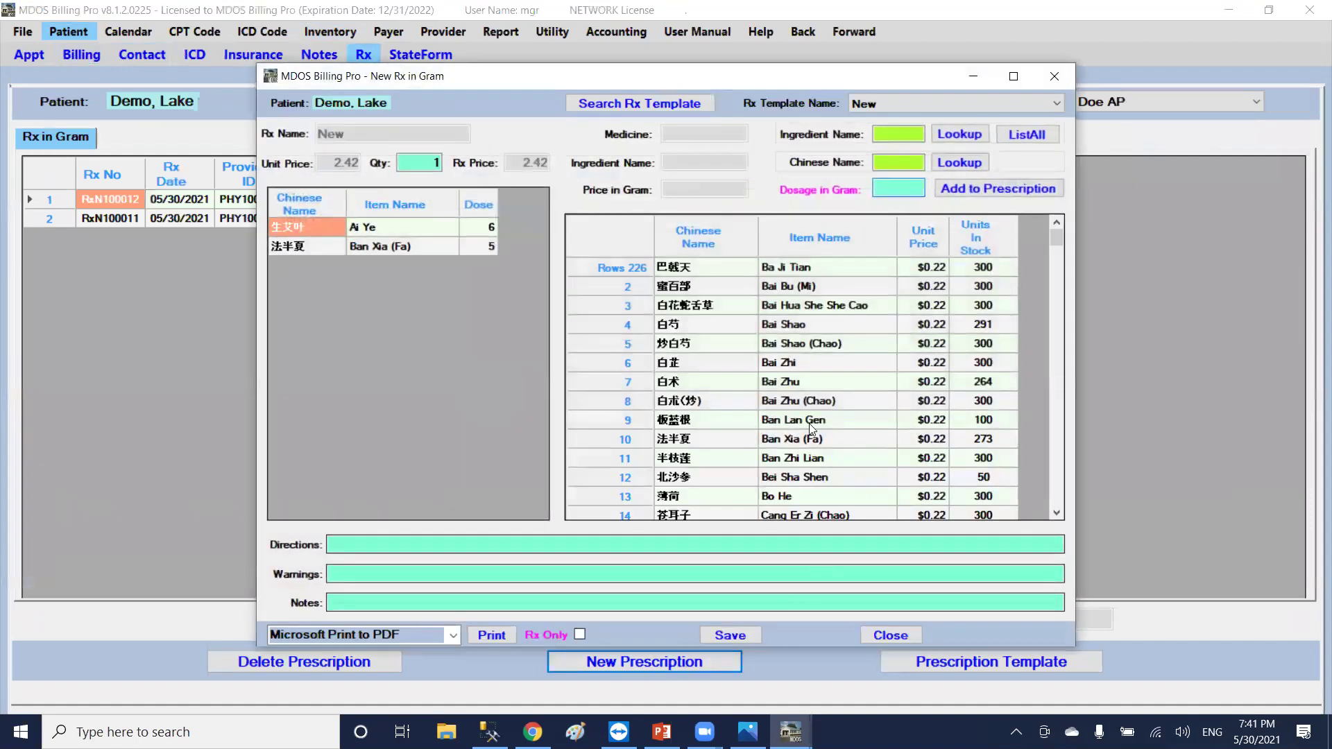
{"action": "left_click", "coordinate": [1048, 102]}
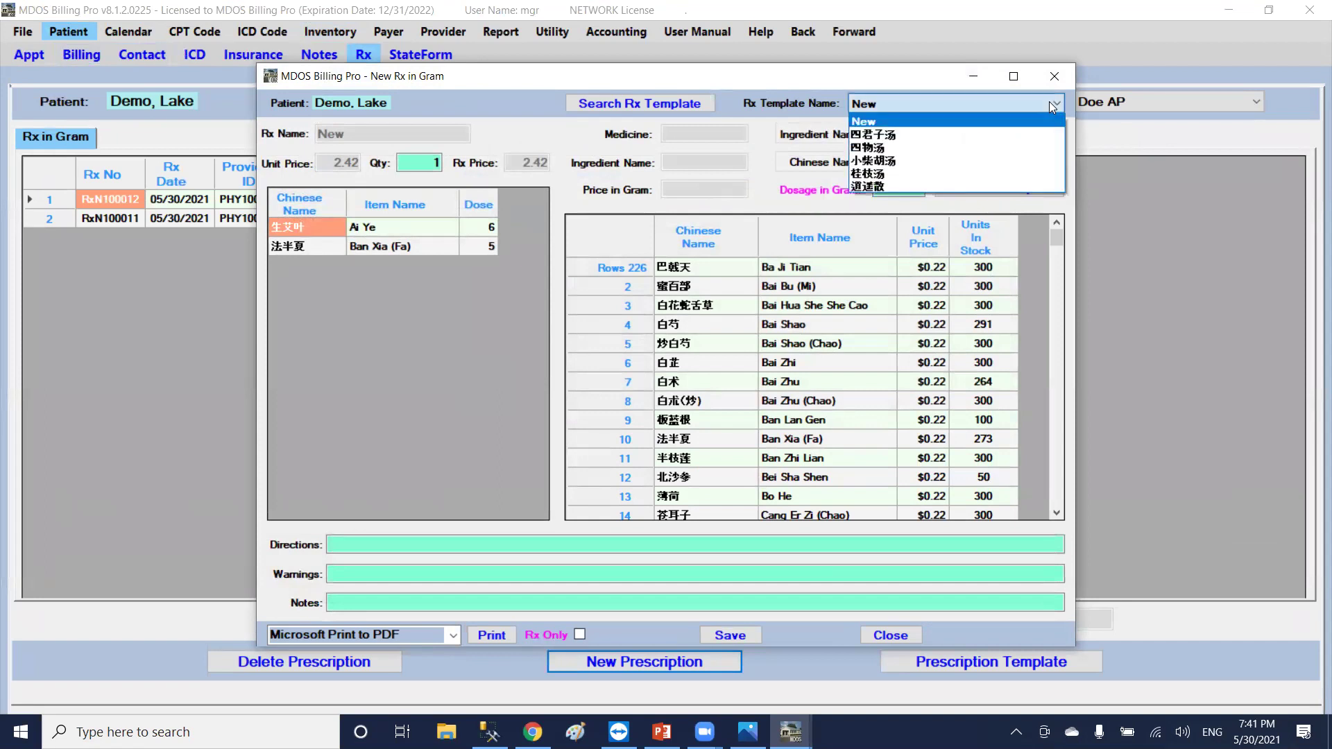
{"action": "left_click", "coordinate": [914, 147]}
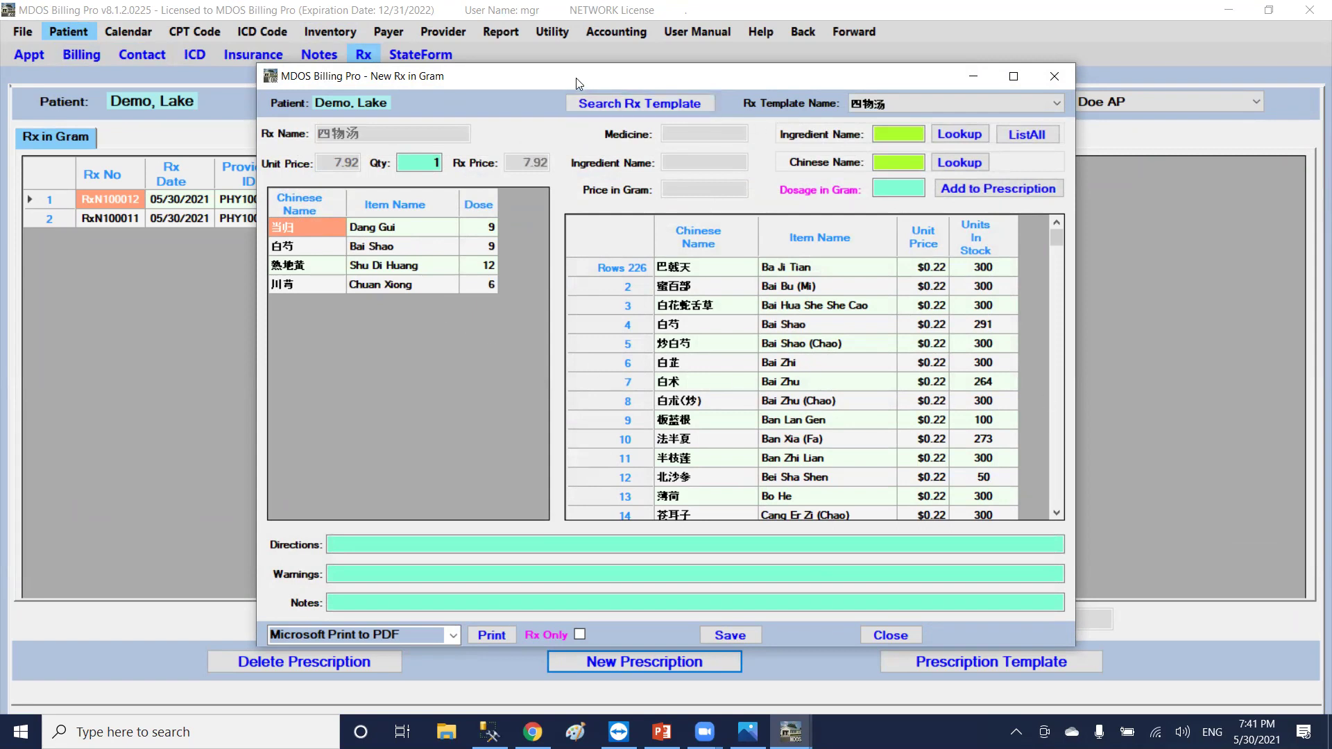
{"action": "left_click_drag", "start_coordinate": [579, 82], "coordinate": [595, 113]}
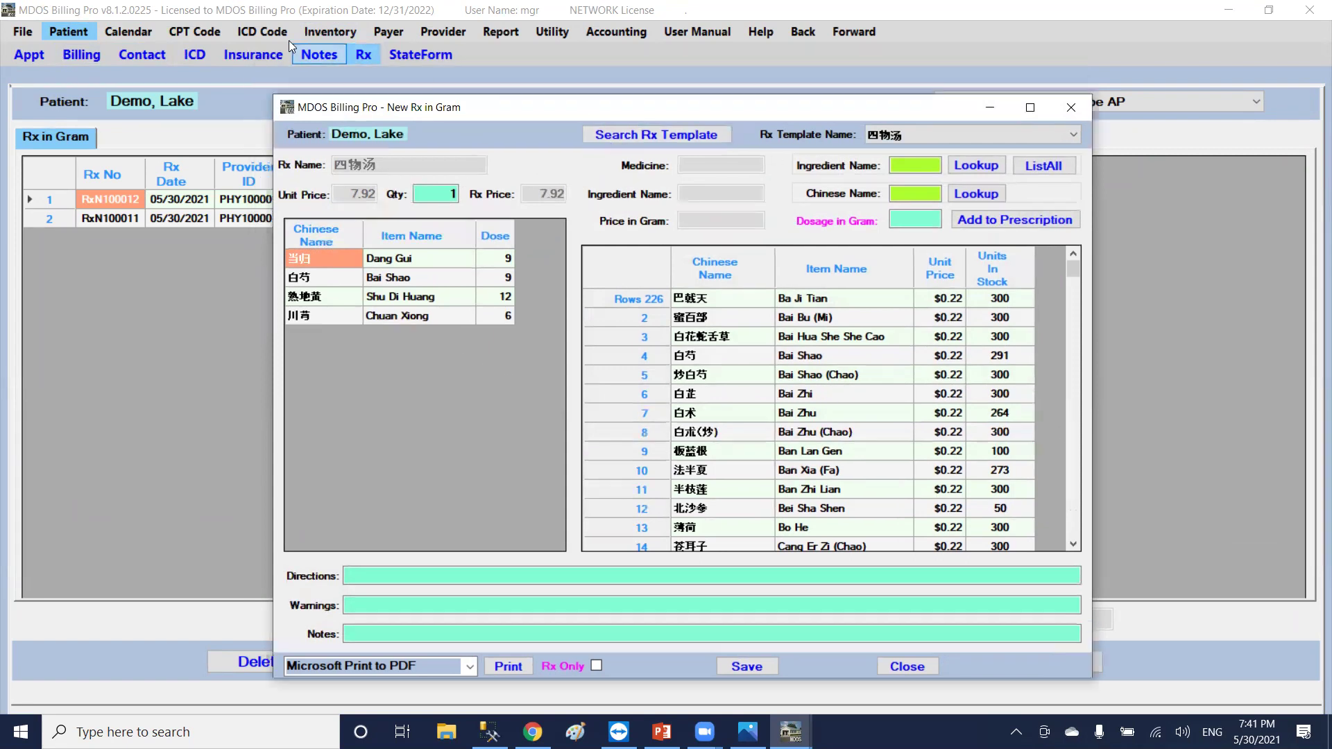
Step: Search Rx Ingredient inventory for 'da' and load Dang Gui, showing 288 grams in stock
{"action": "left_click", "coordinate": [333, 32]}
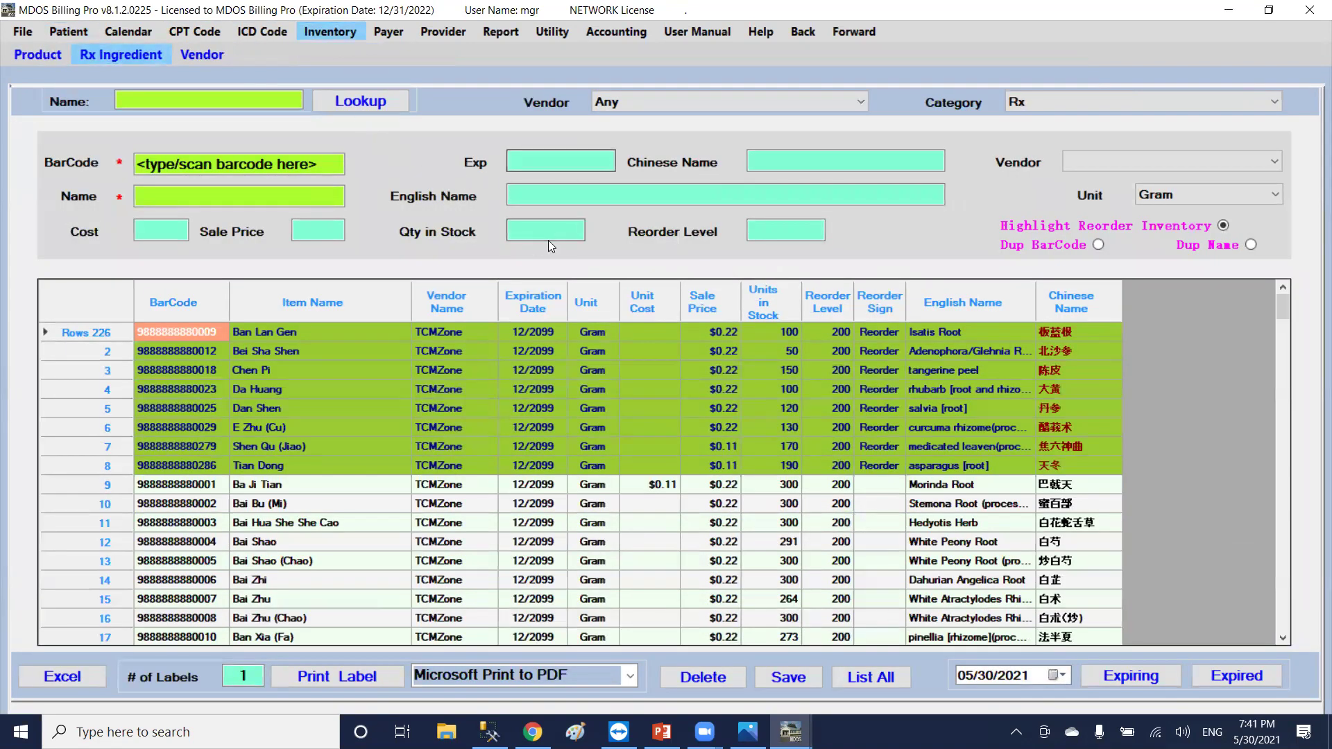
{"action": "left_click", "coordinate": [244, 100]}
{"action": "type", "text": "da"}
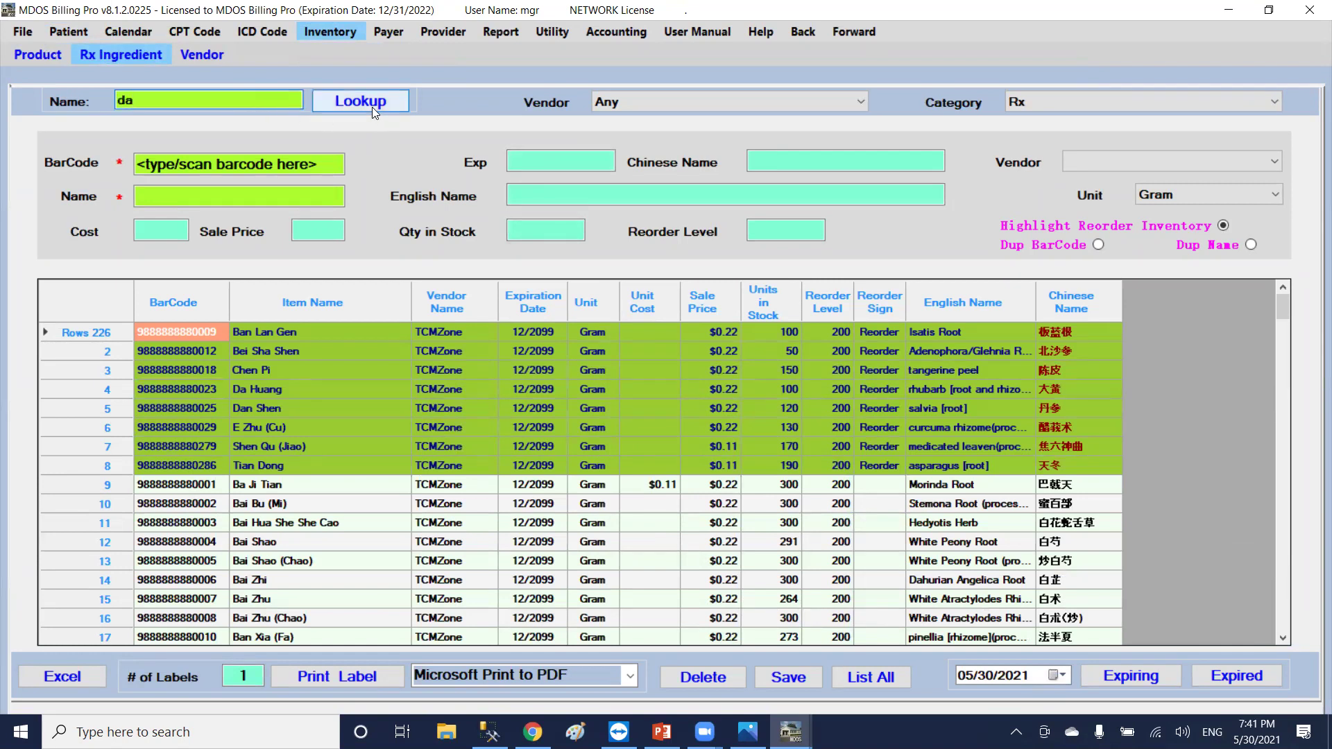
{"action": "left_click", "coordinate": [371, 107]}
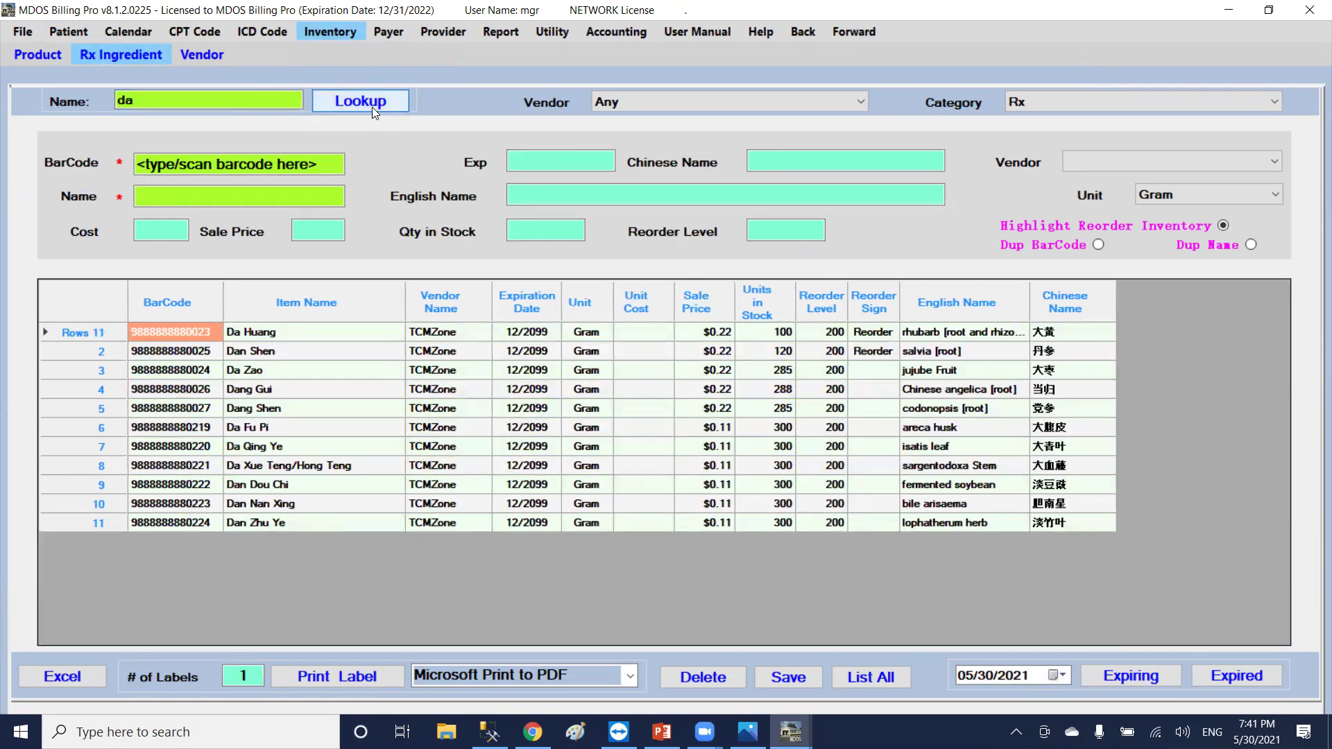
{"action": "left_click", "coordinate": [284, 389]}
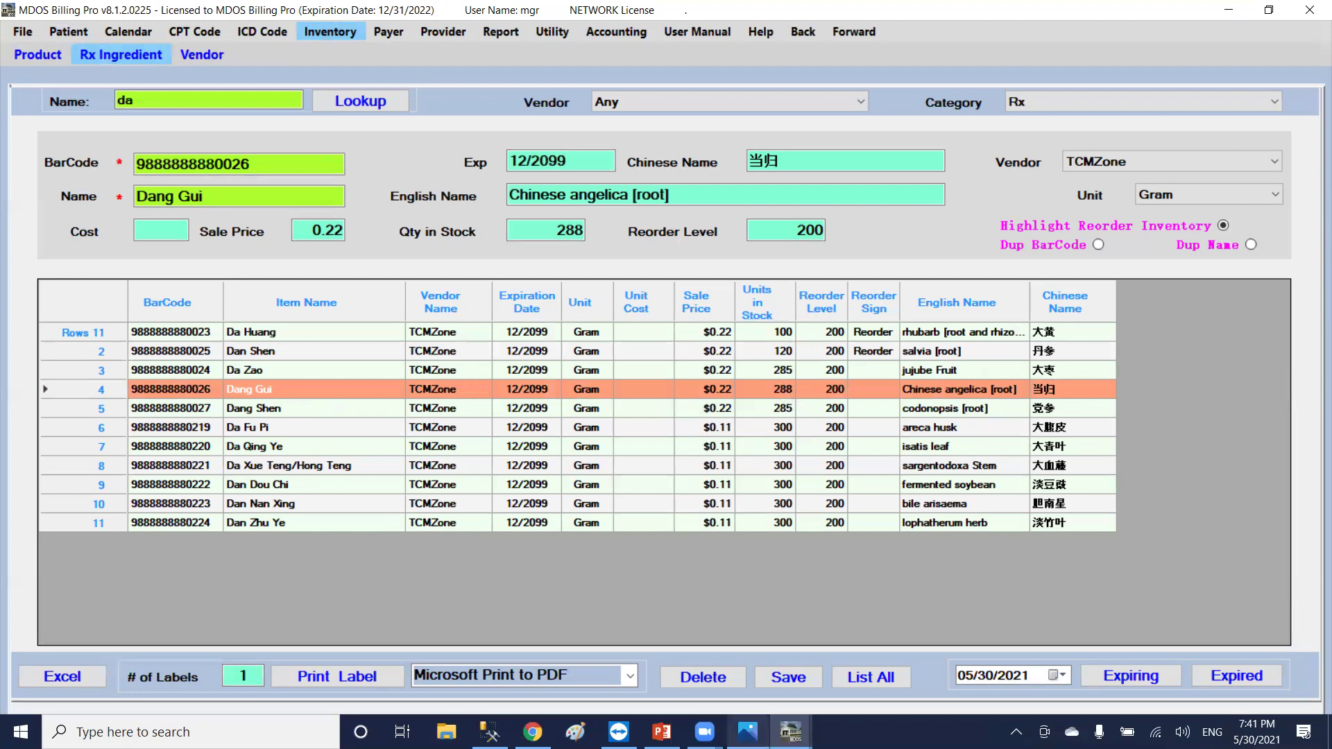
Step: Change the 四物汤 prescription quantity to 2 in New Rx in Gram
{"action": "mouse_move", "coordinate": [791, 732]}
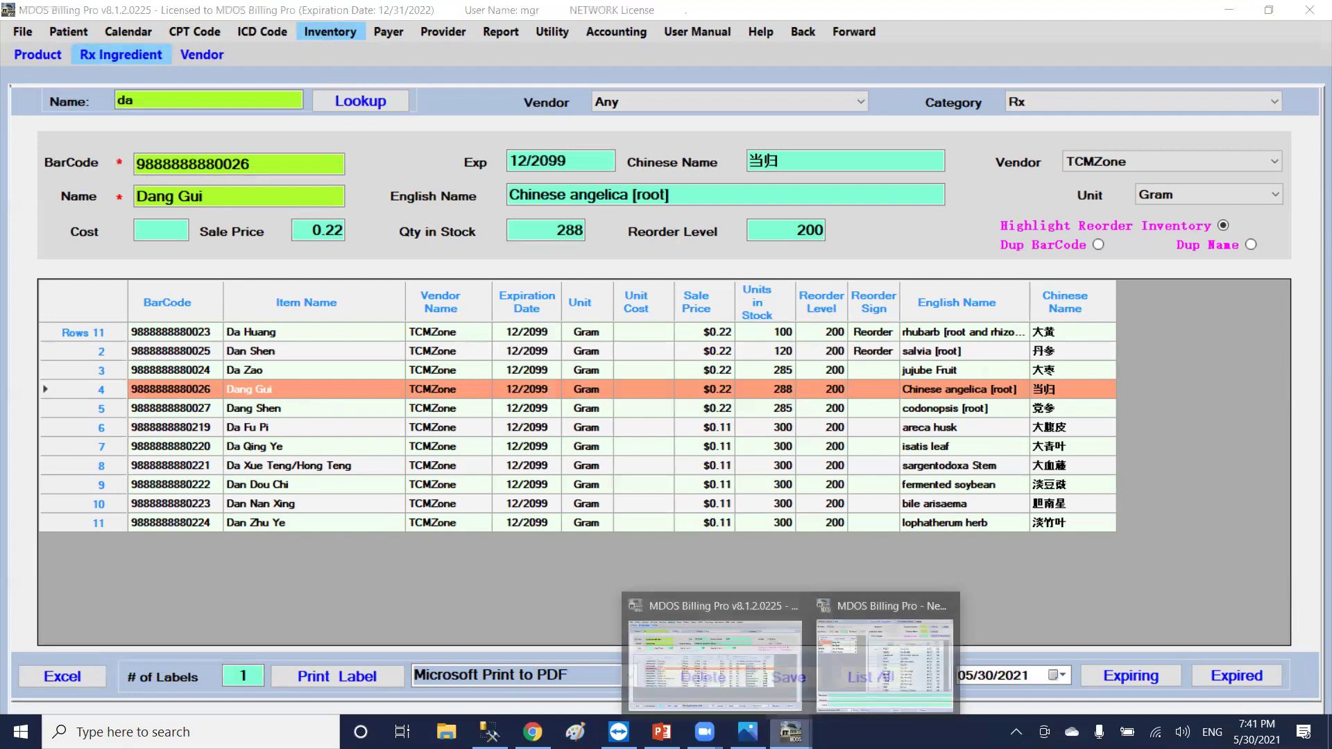
{"action": "left_click", "coordinate": [901, 678]}
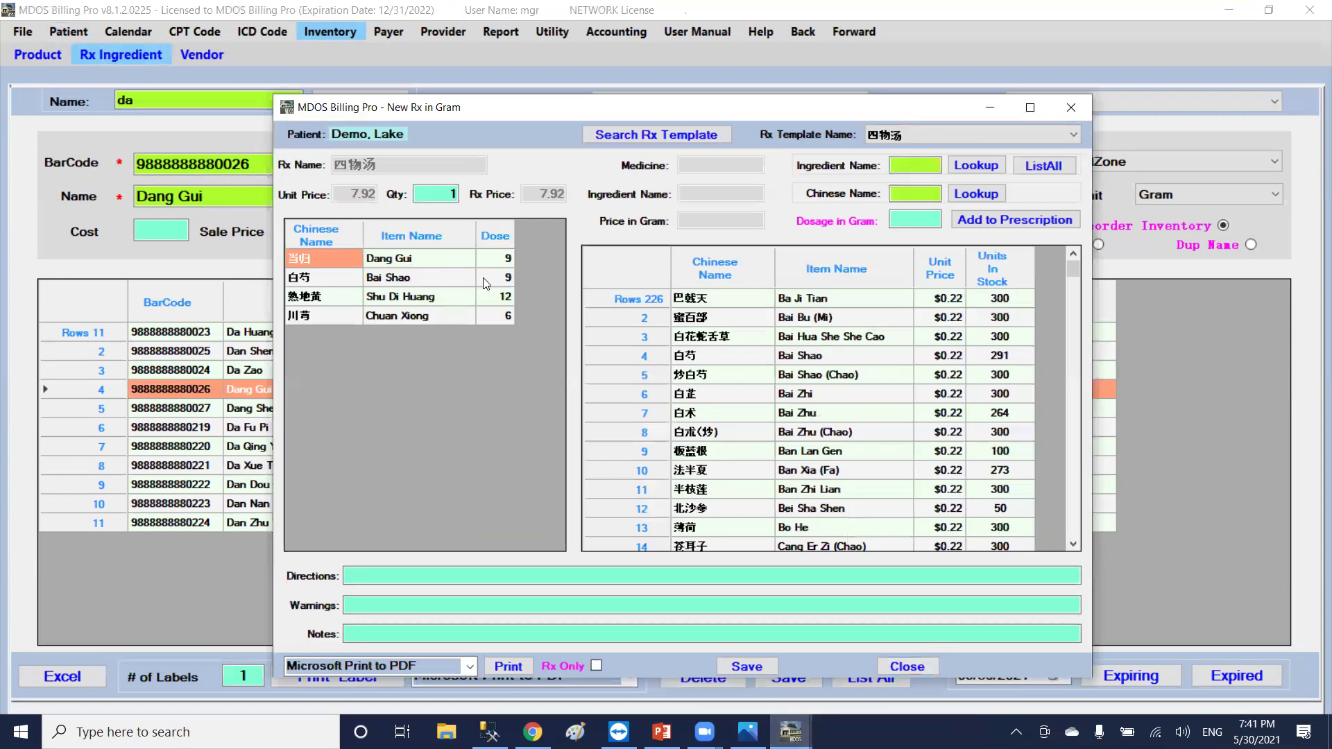
{"action": "double_click", "coordinate": [451, 194]}
{"action": "type", "text": "2"}
Step: Try saving, decline overwriting the existing prescription, and close the unsaved prescription
{"action": "left_click_drag", "start_coordinate": [545, 113], "coordinate": [625, 110]}
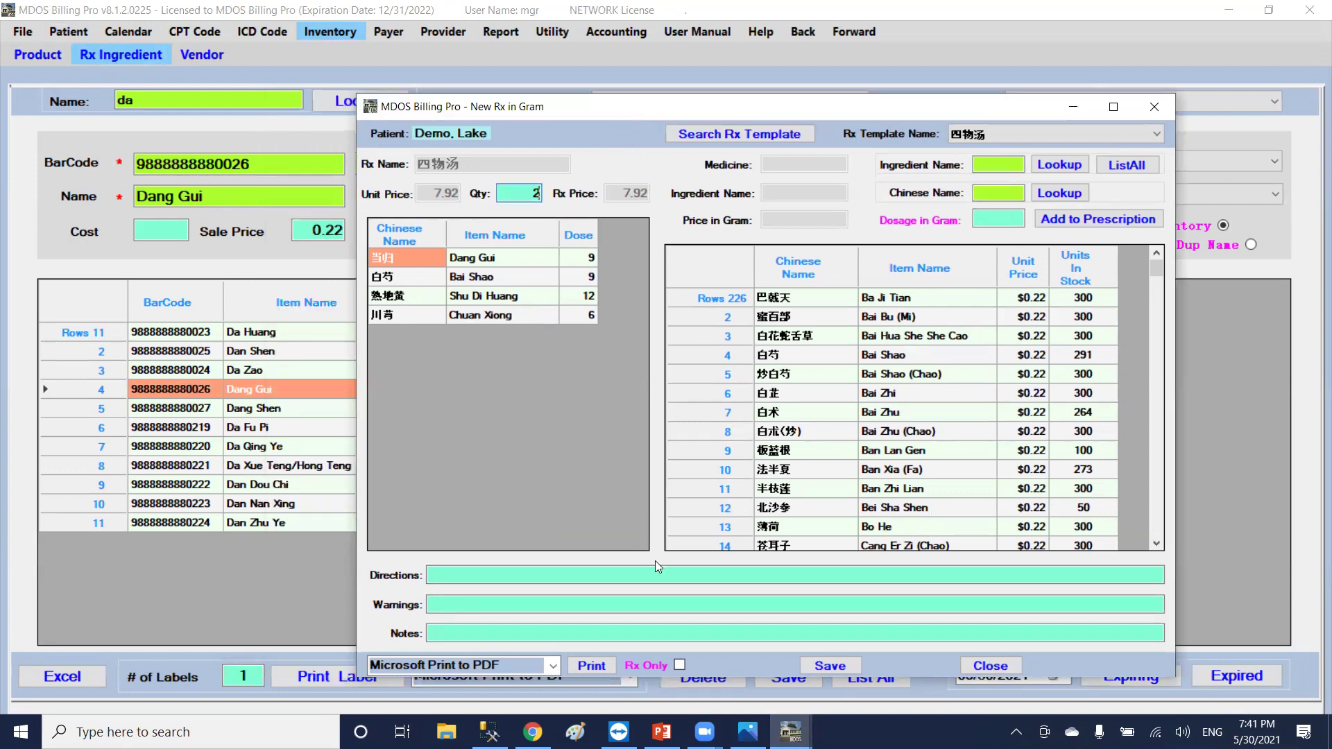
{"action": "left_click", "coordinate": [833, 668]}
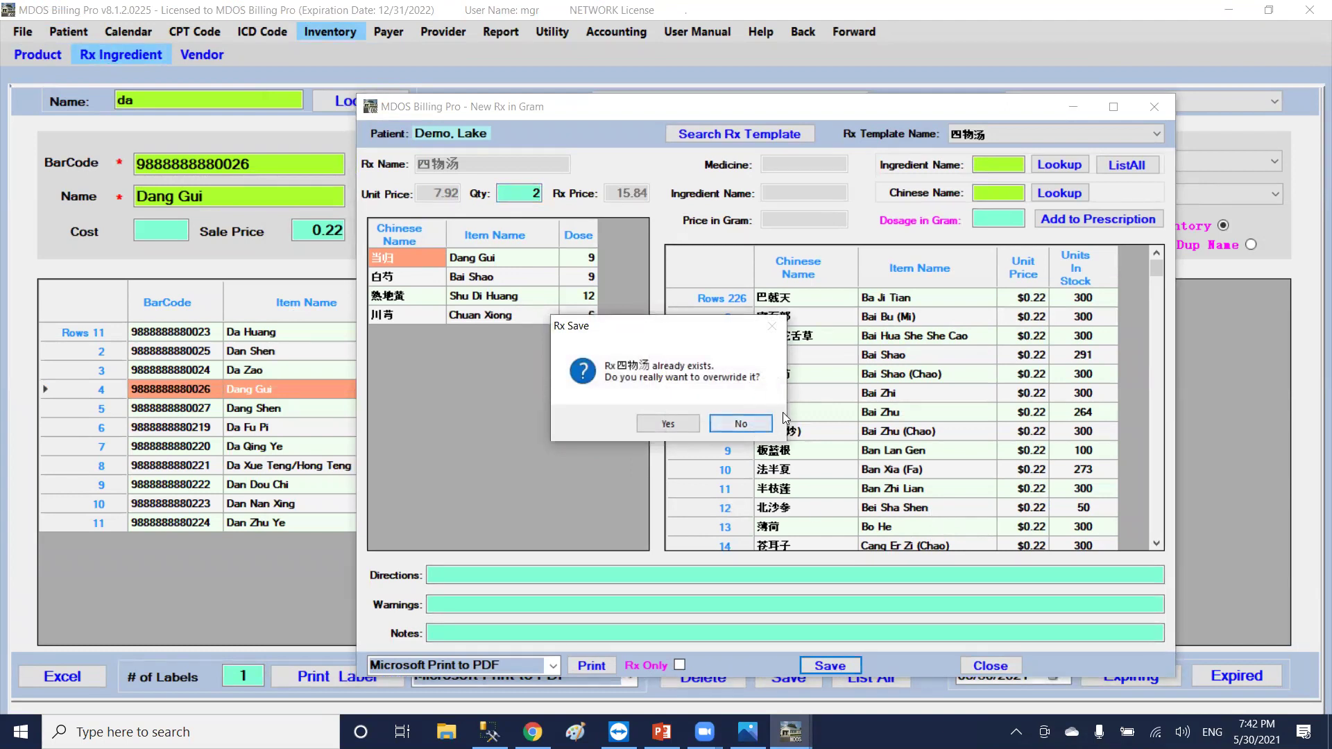
{"action": "left_click", "coordinate": [747, 423]}
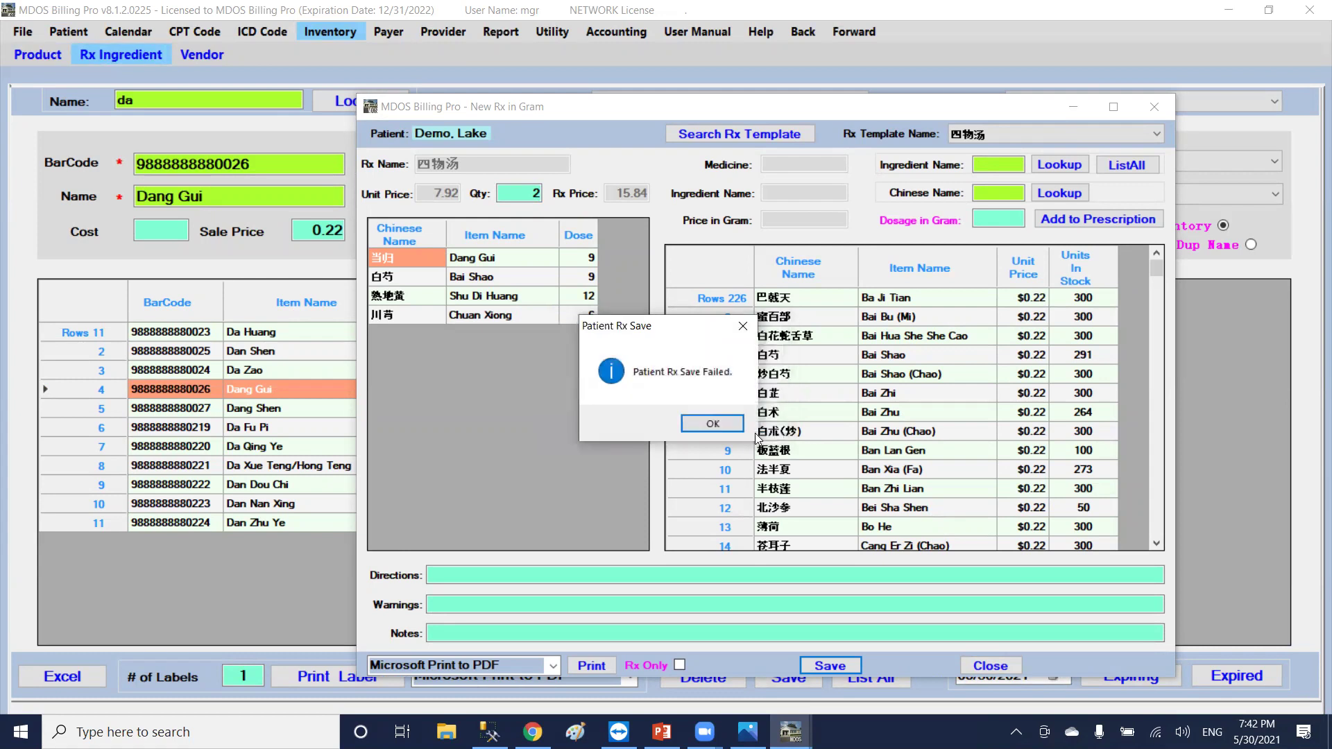
{"action": "left_click", "coordinate": [735, 425]}
{"action": "left_click", "coordinate": [984, 662]}
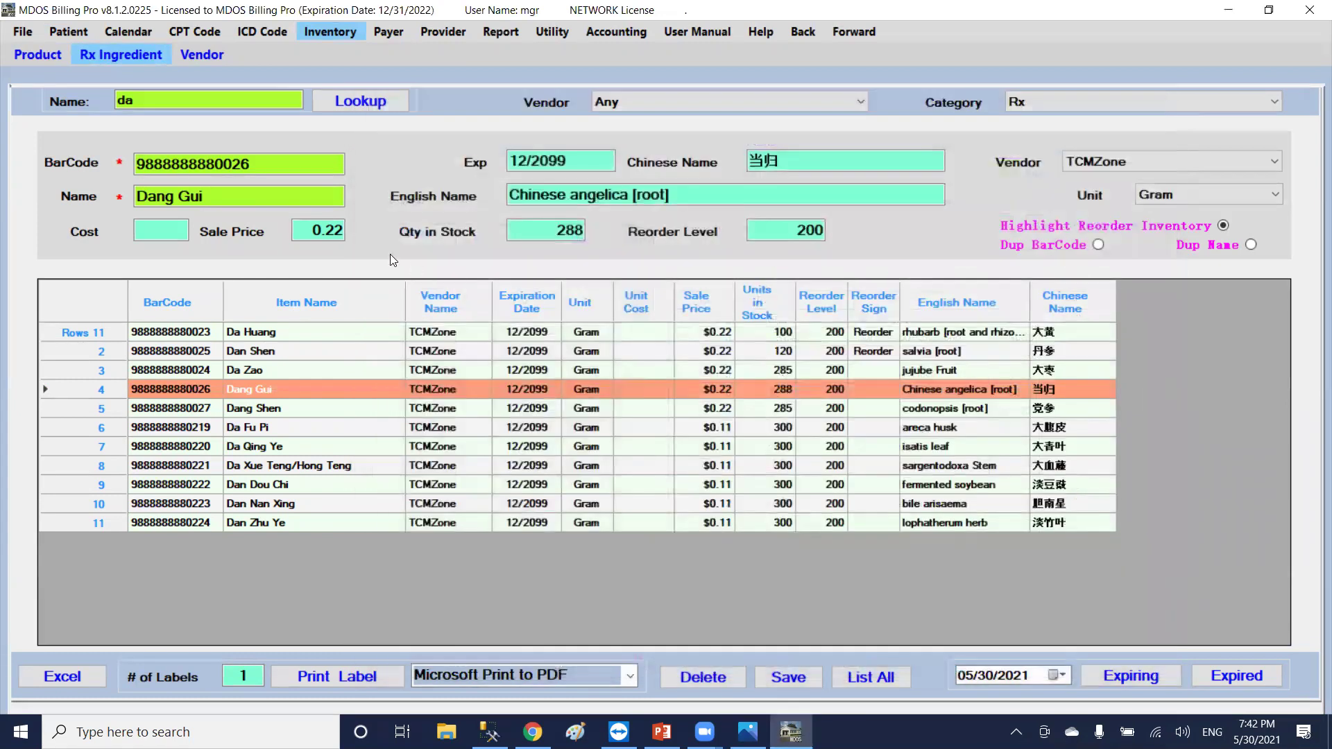
Step: Start a new herbal prescription for the row-5 patient from the 四物汤 template
{"action": "left_click", "coordinate": [66, 31]}
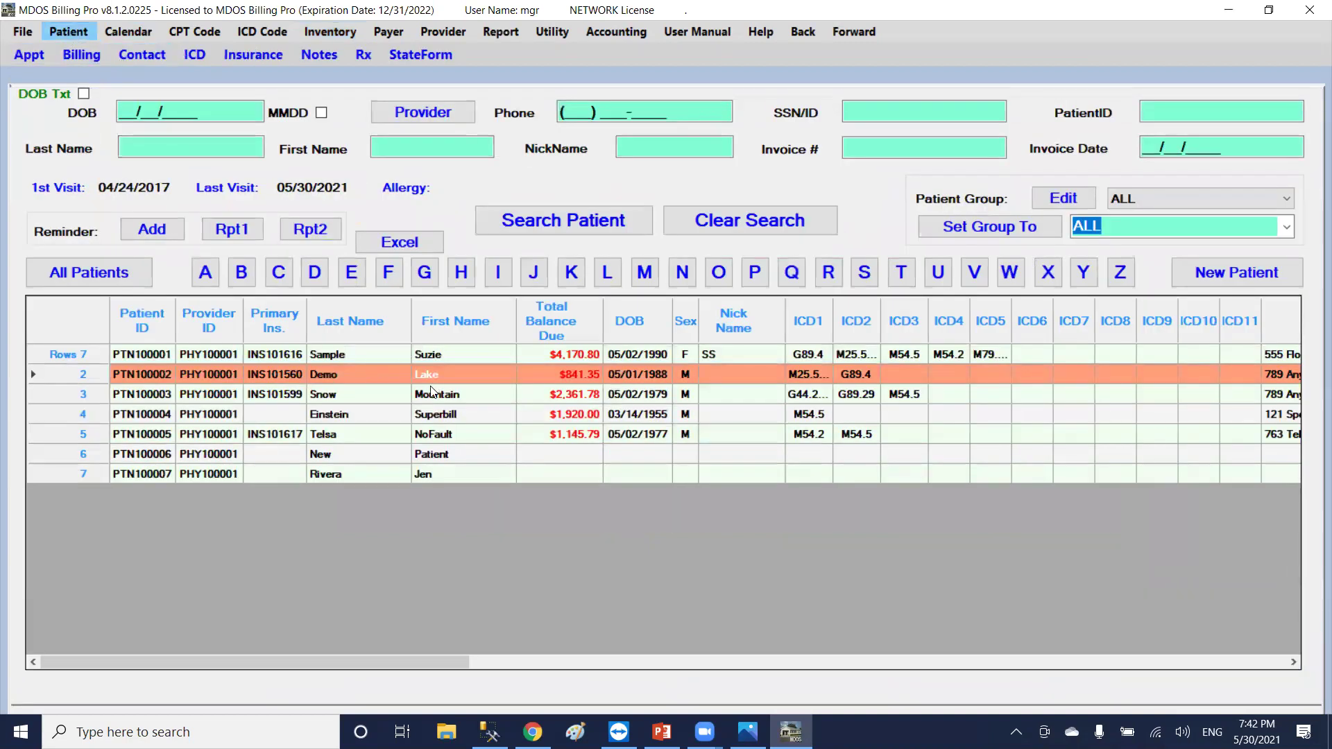
{"action": "double_click", "coordinate": [433, 435]}
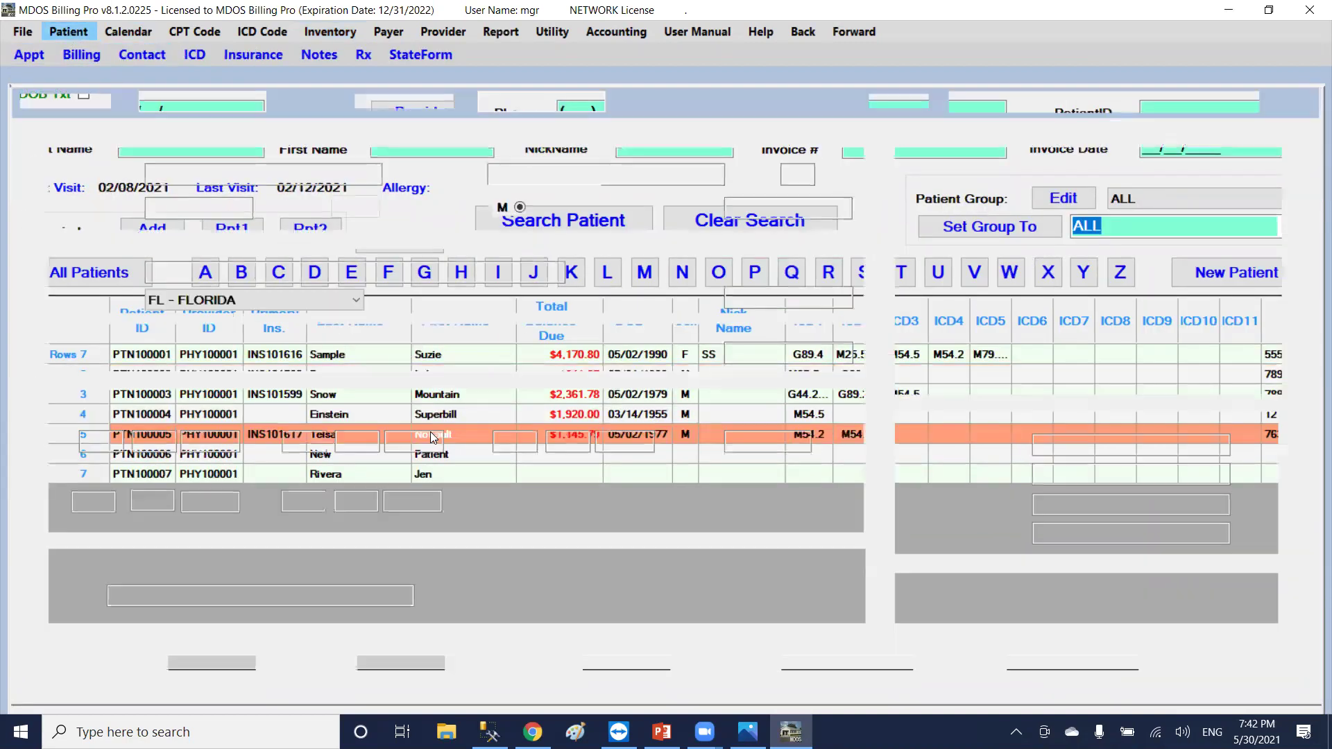
{"action": "left_click", "coordinate": [364, 54]}
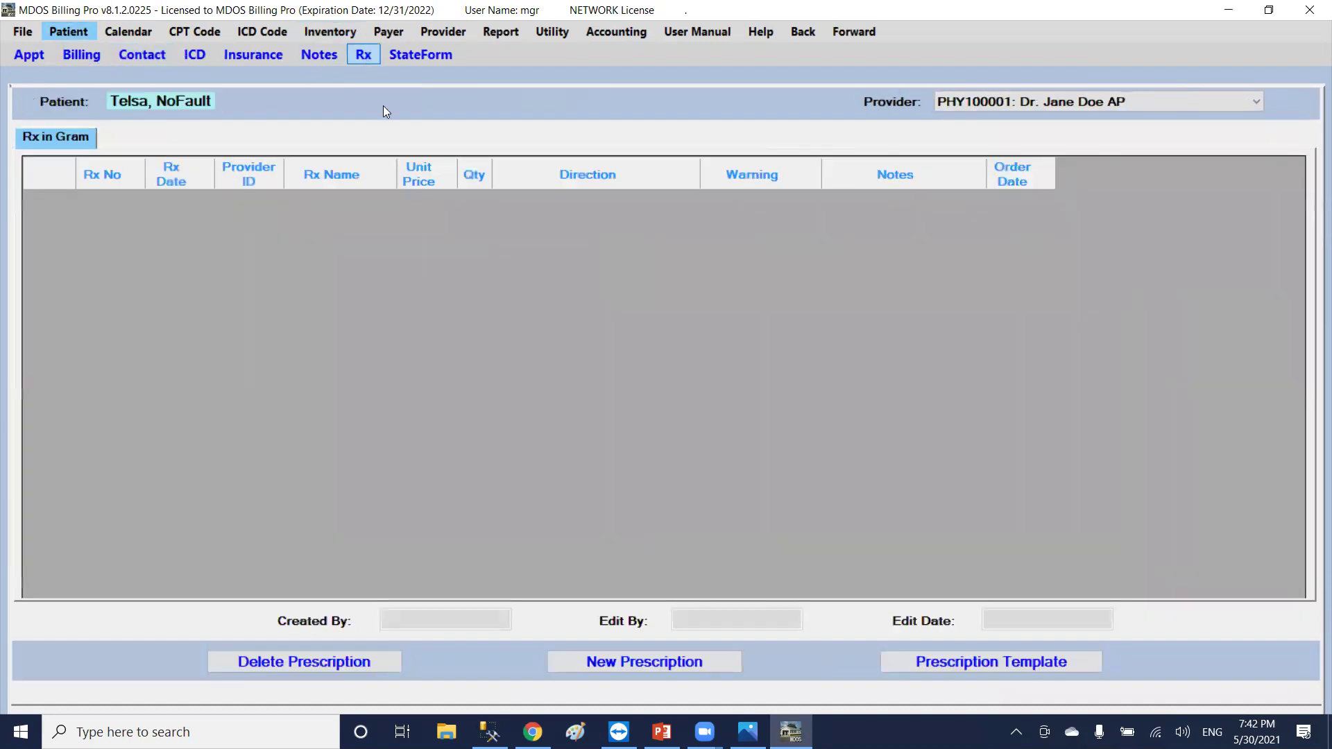
{"action": "left_click", "coordinate": [705, 661]}
{"action": "left_click", "coordinate": [1050, 107]}
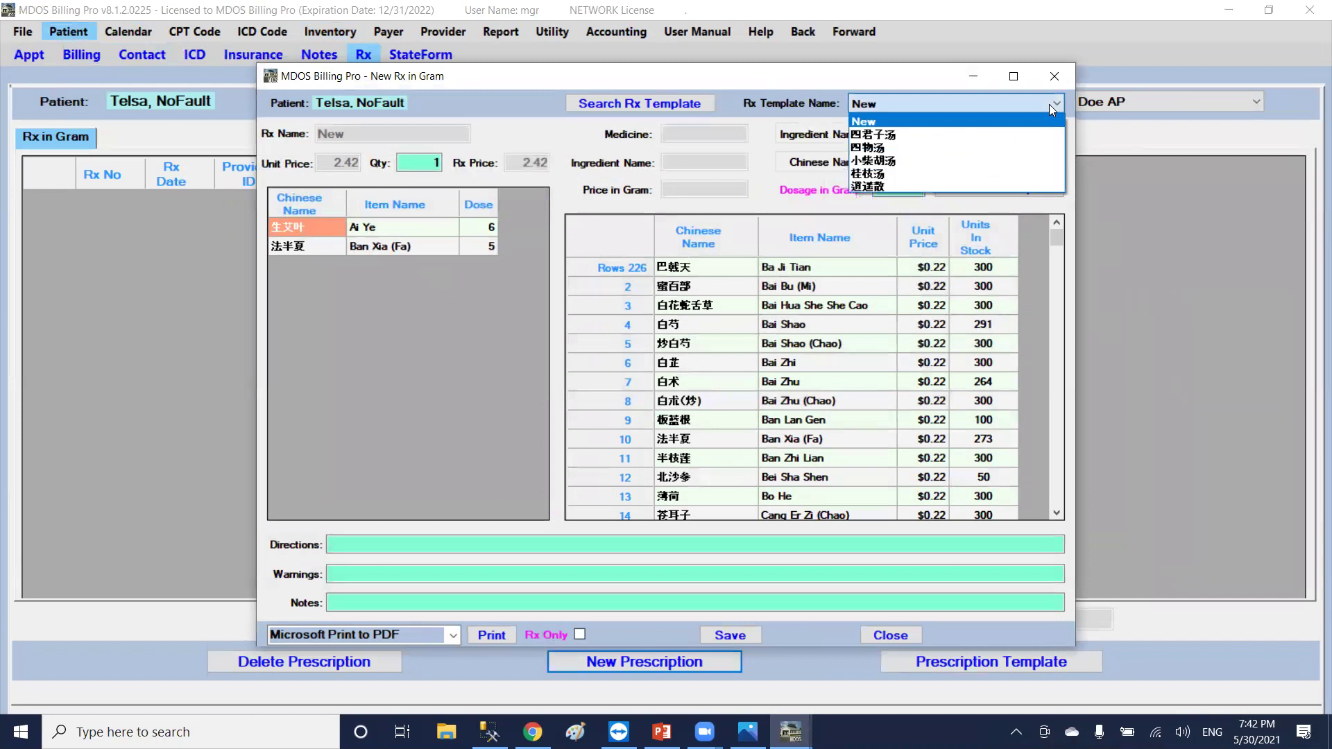
{"action": "left_click", "coordinate": [903, 145]}
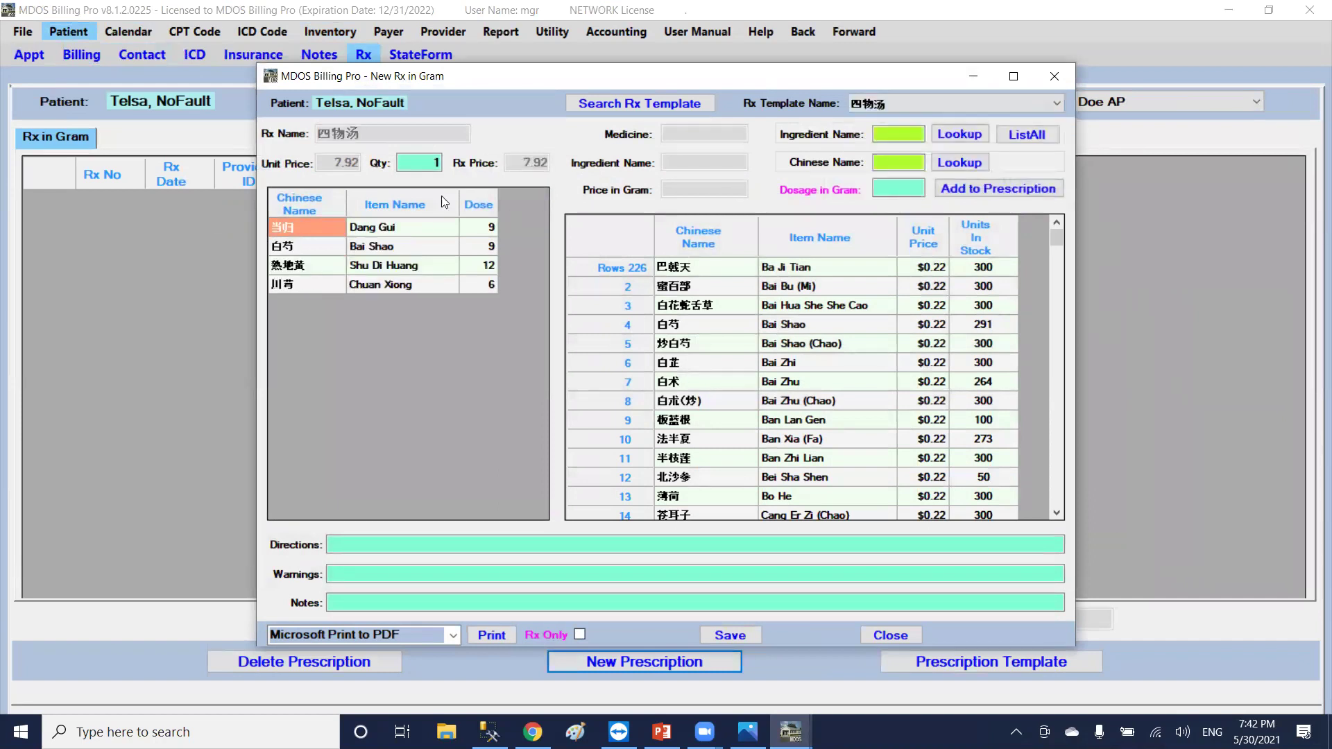
Step: Set quantity to 2, save the prescription, and close the window
{"action": "left_click_drag", "start_coordinate": [423, 165], "coordinate": [448, 165]}
{"action": "type", "text": "2"}
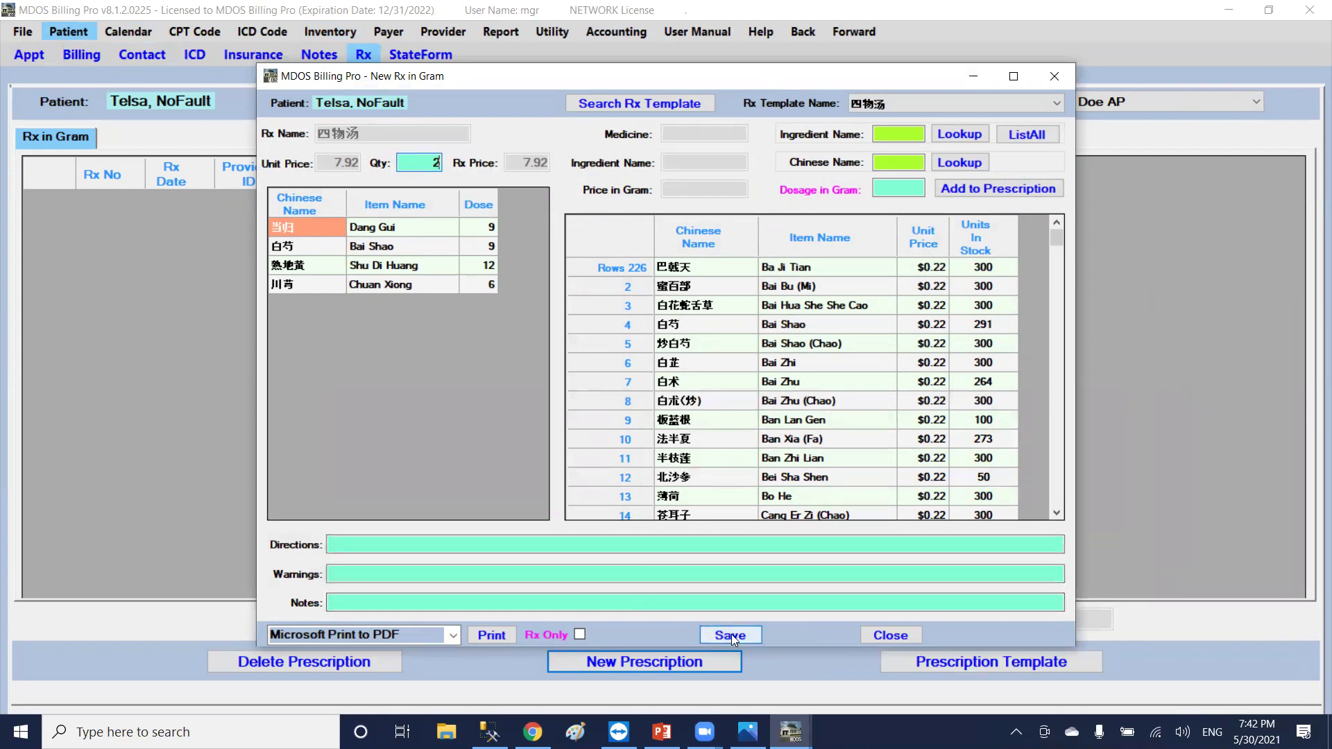
{"action": "left_click", "coordinate": [731, 634]}
{"action": "key", "text": "Return"}
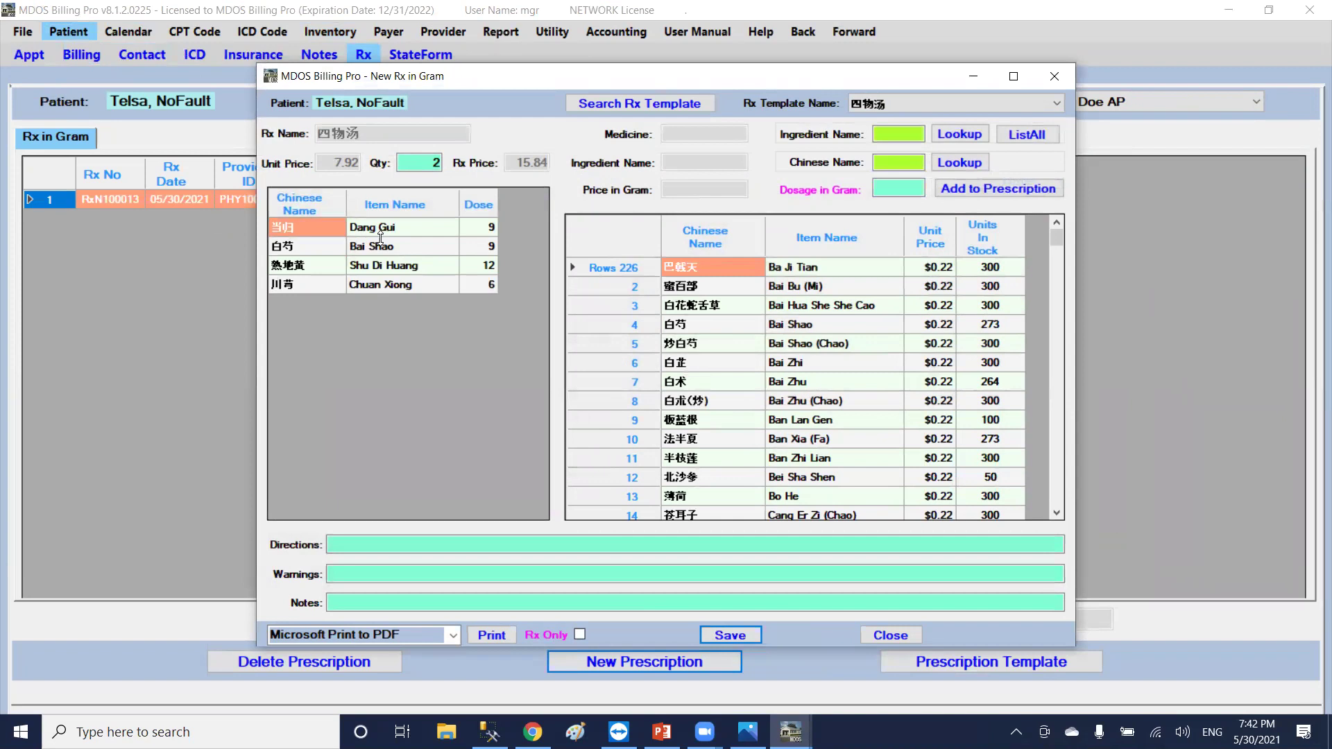
{"action": "left_click", "coordinate": [1055, 76]}
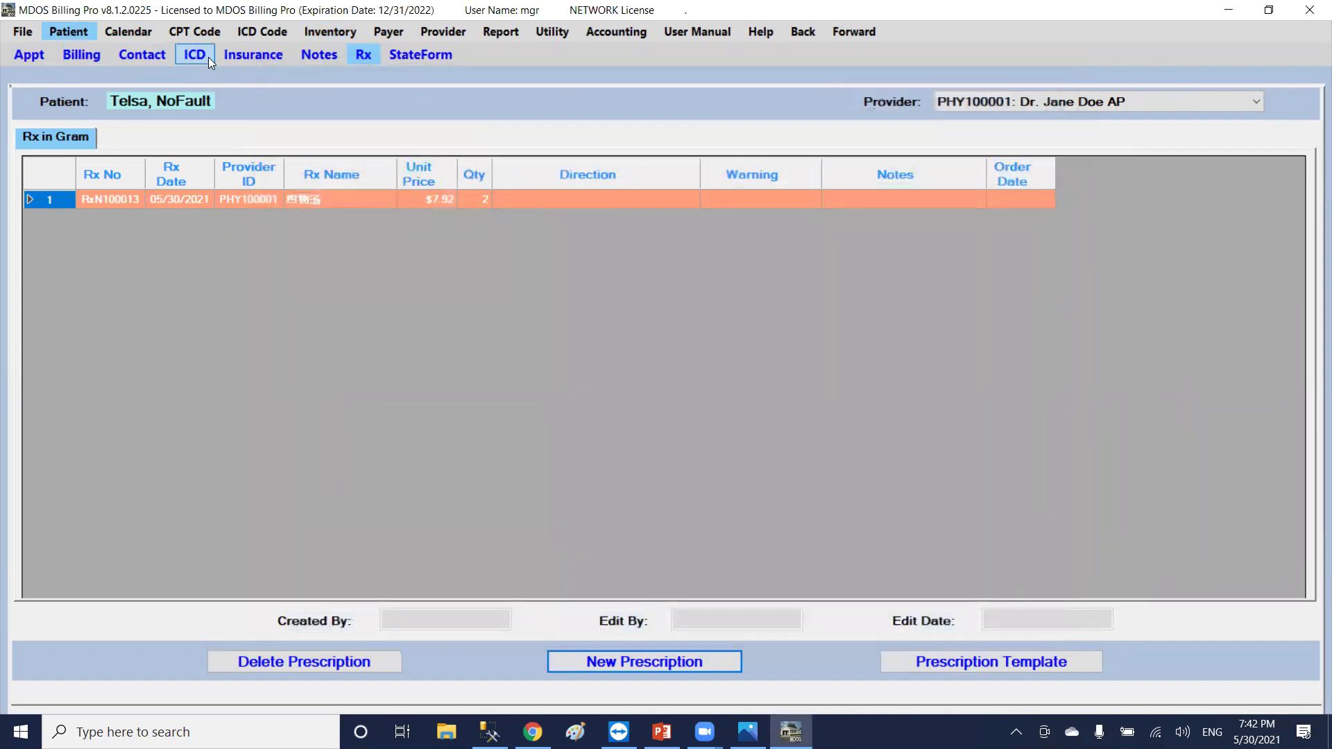
Step: Refresh the 'da' ingredient lookup to see Dang Gui at 270, then go back to Patient
{"action": "left_click", "coordinate": [329, 39]}
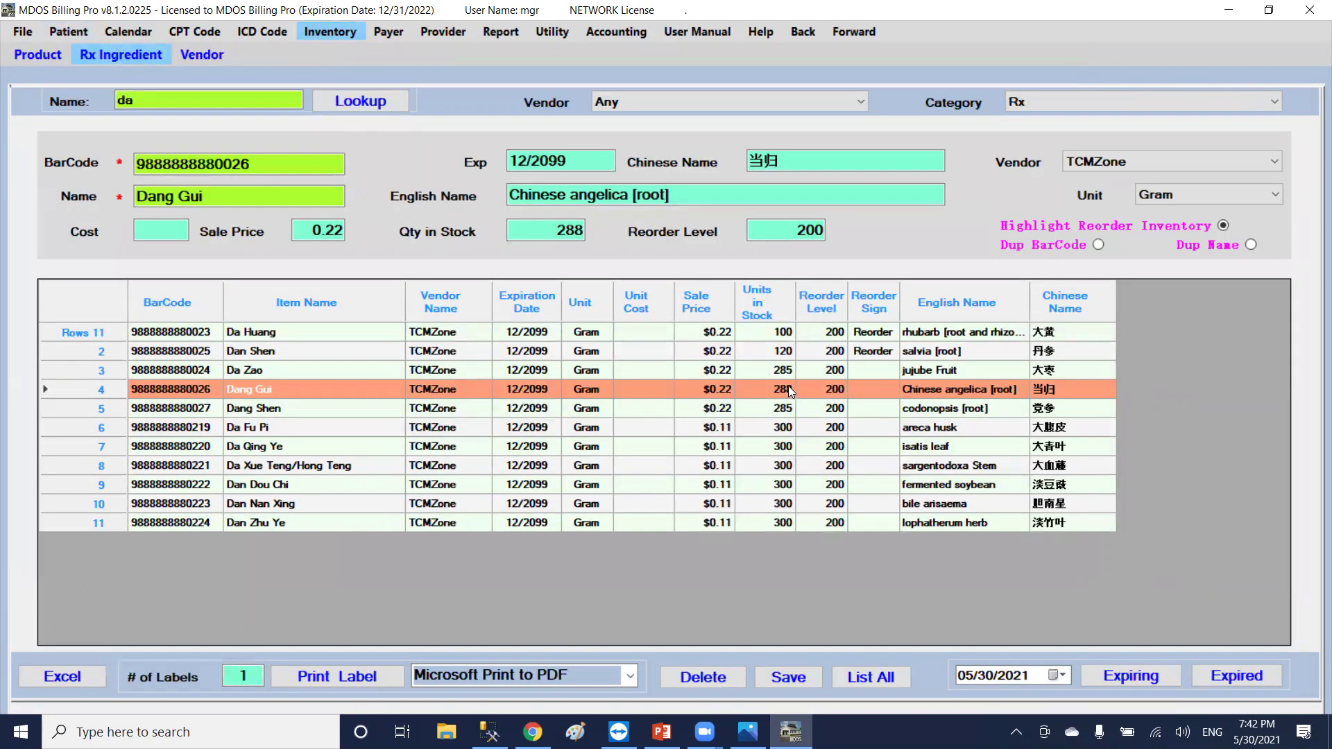
{"action": "left_click", "coordinate": [367, 103]}
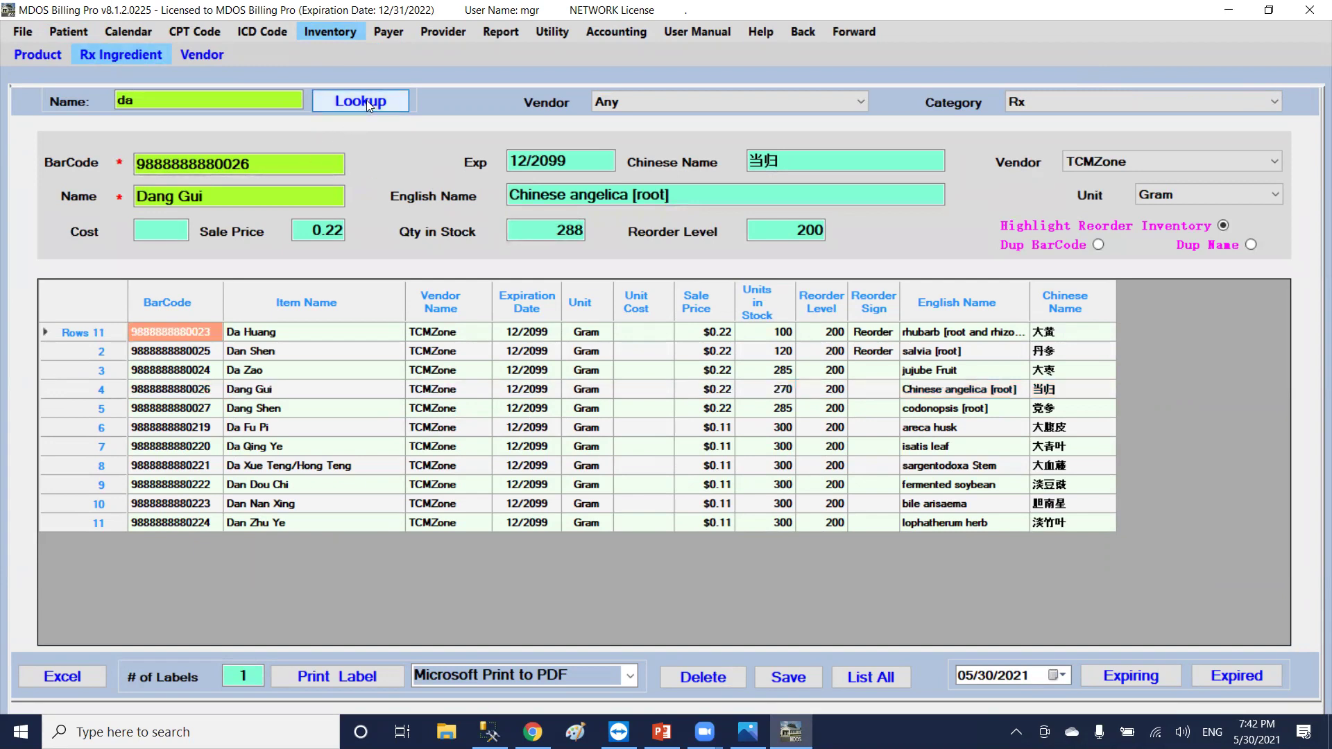
{"action": "left_click", "coordinate": [590, 390]}
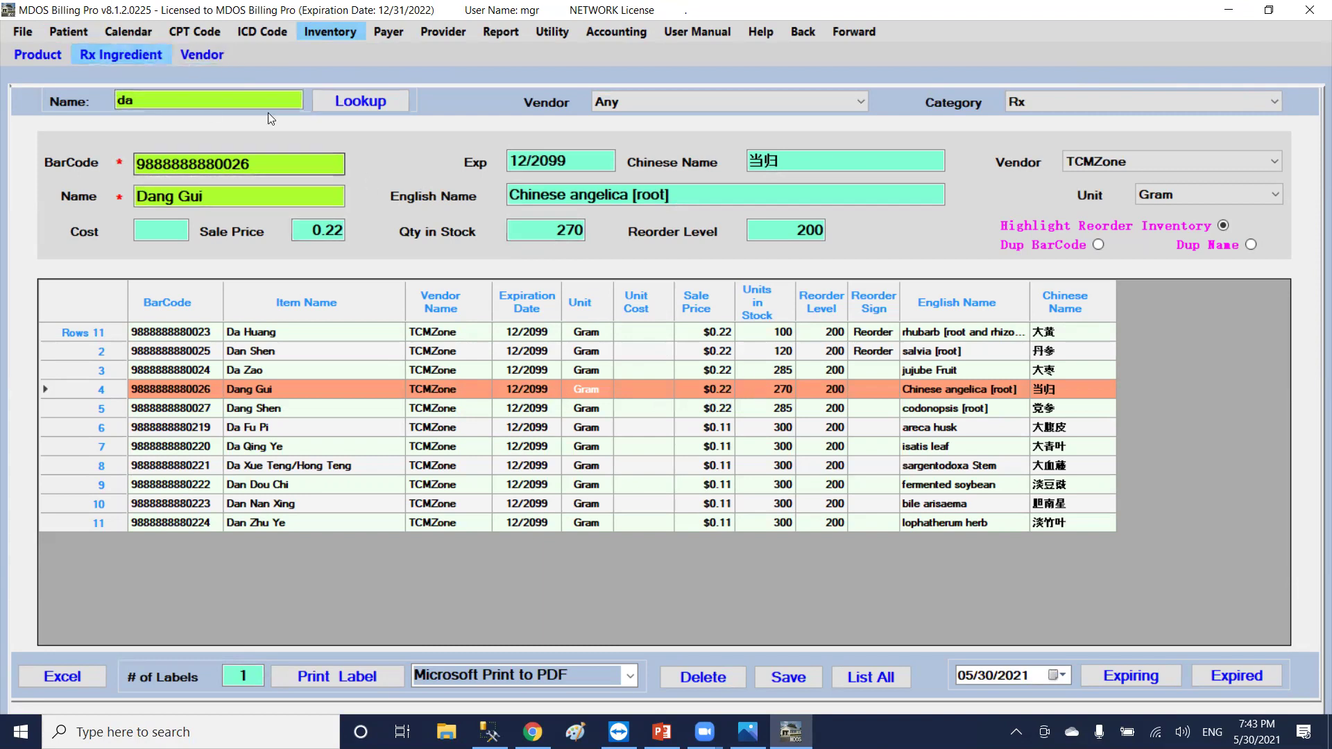
{"action": "left_click", "coordinate": [68, 31]}
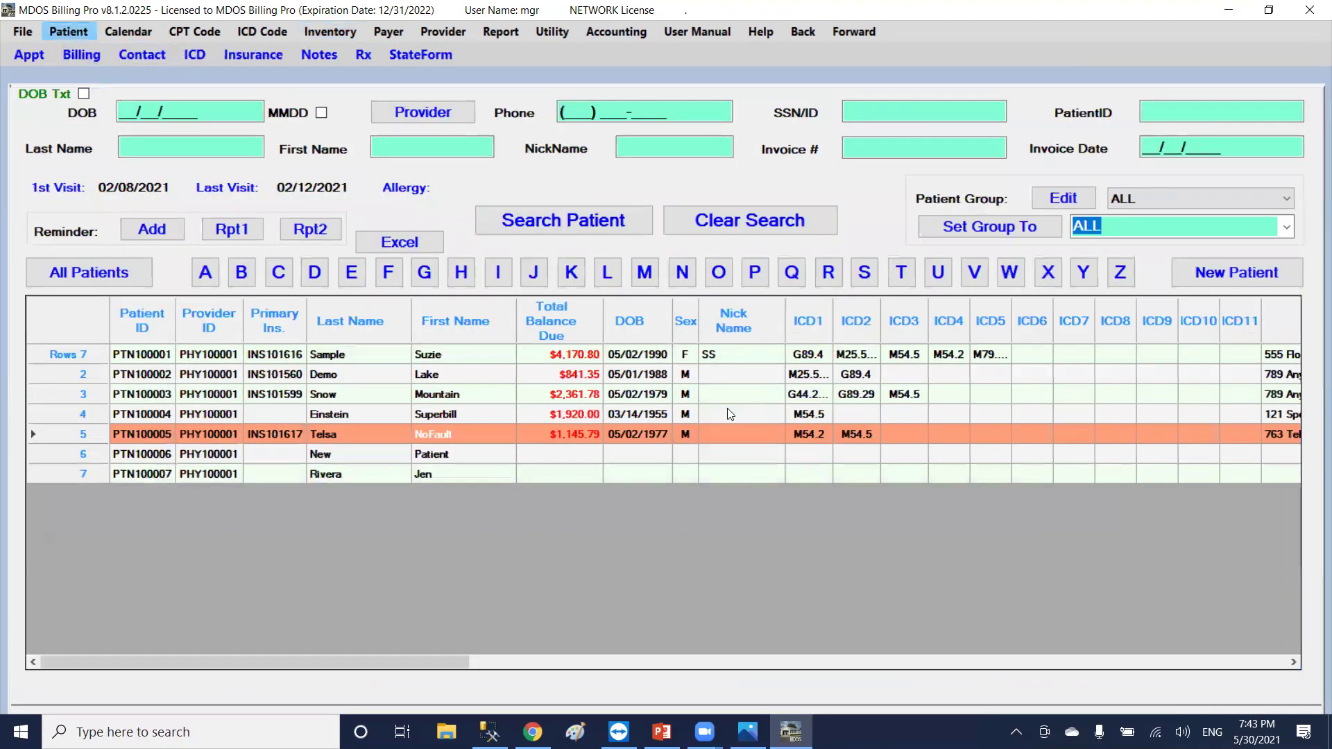
Step: Recheck Dang Gui's entry in the ingredient inventory and return to the patient list
{"action": "double_click", "coordinate": [717, 433]}
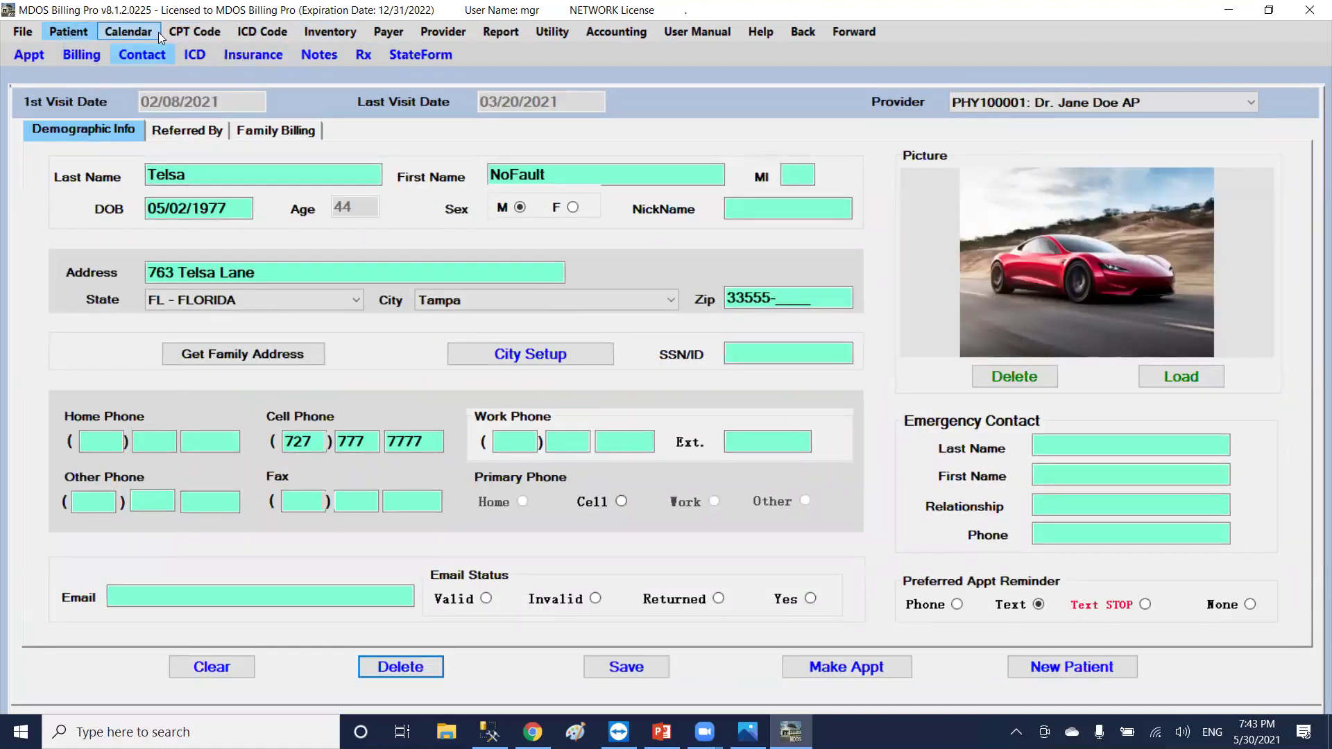
{"action": "left_click", "coordinate": [322, 34]}
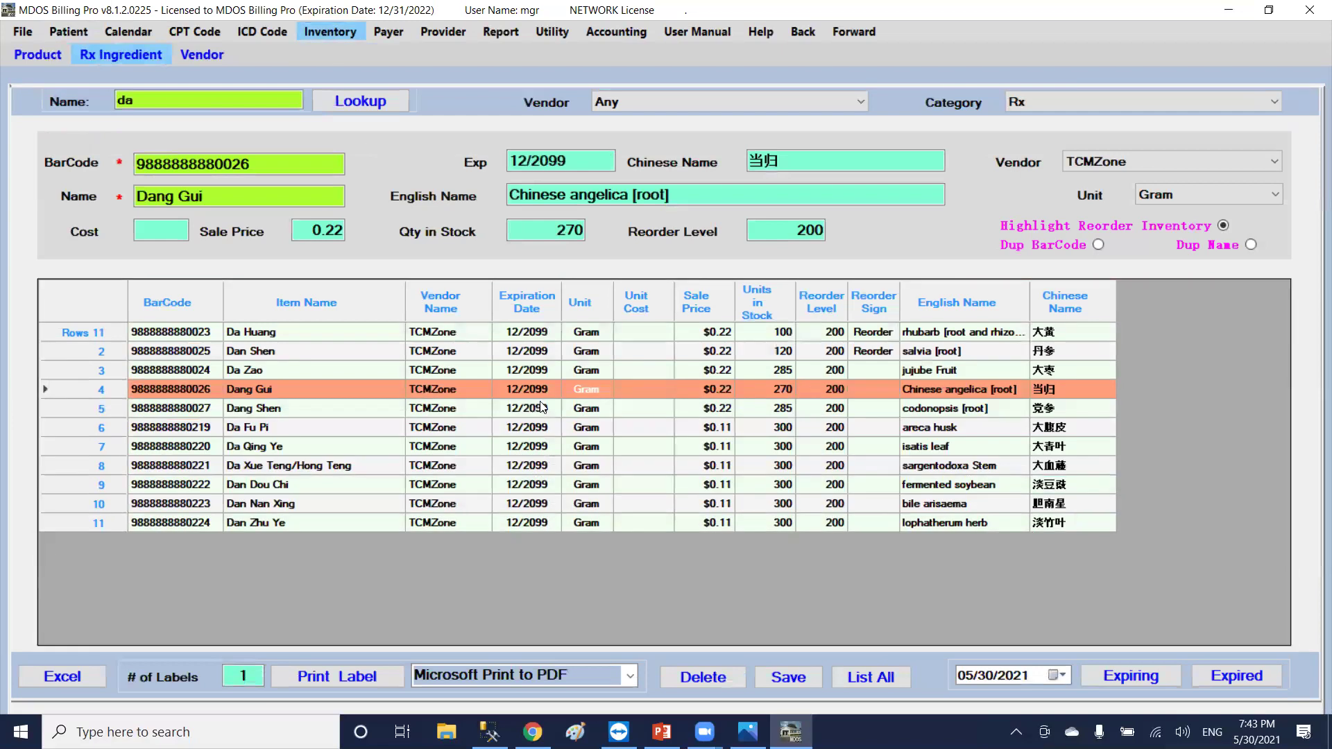
{"action": "left_click", "coordinate": [948, 390]}
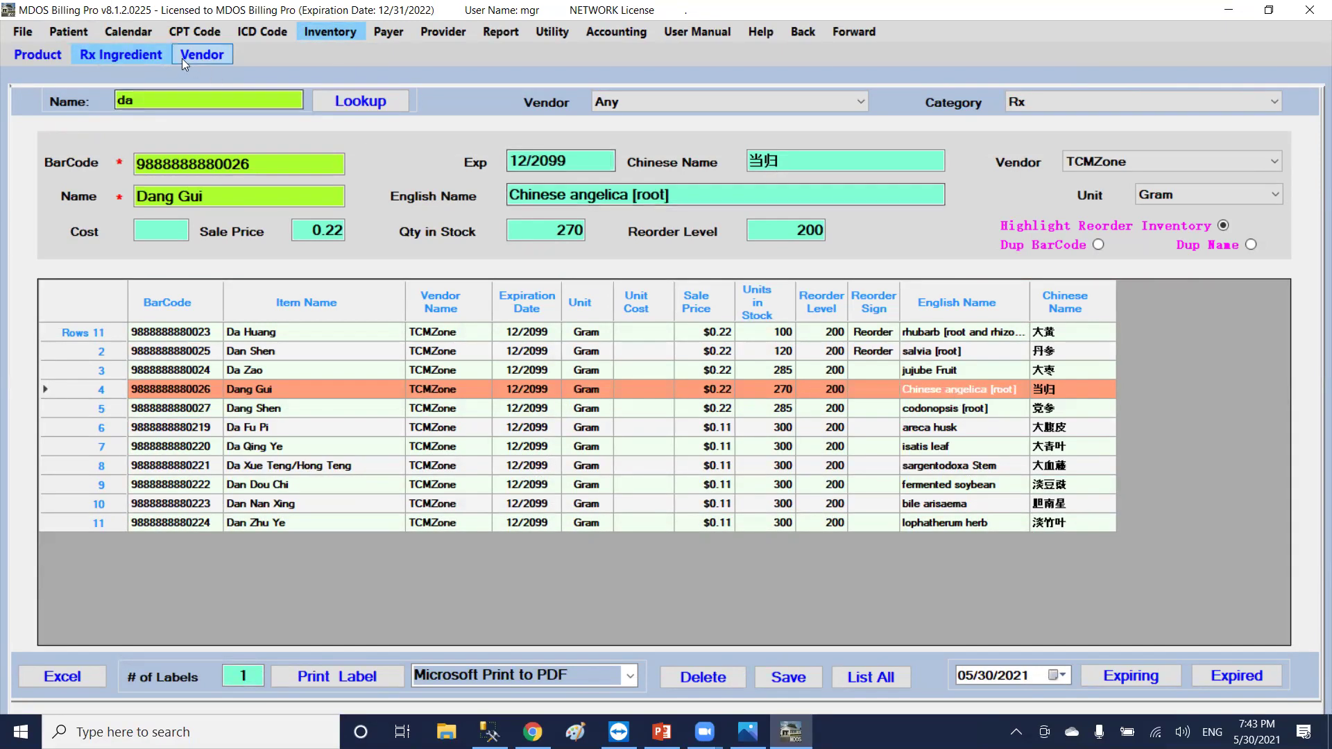
{"action": "left_click", "coordinate": [73, 34]}
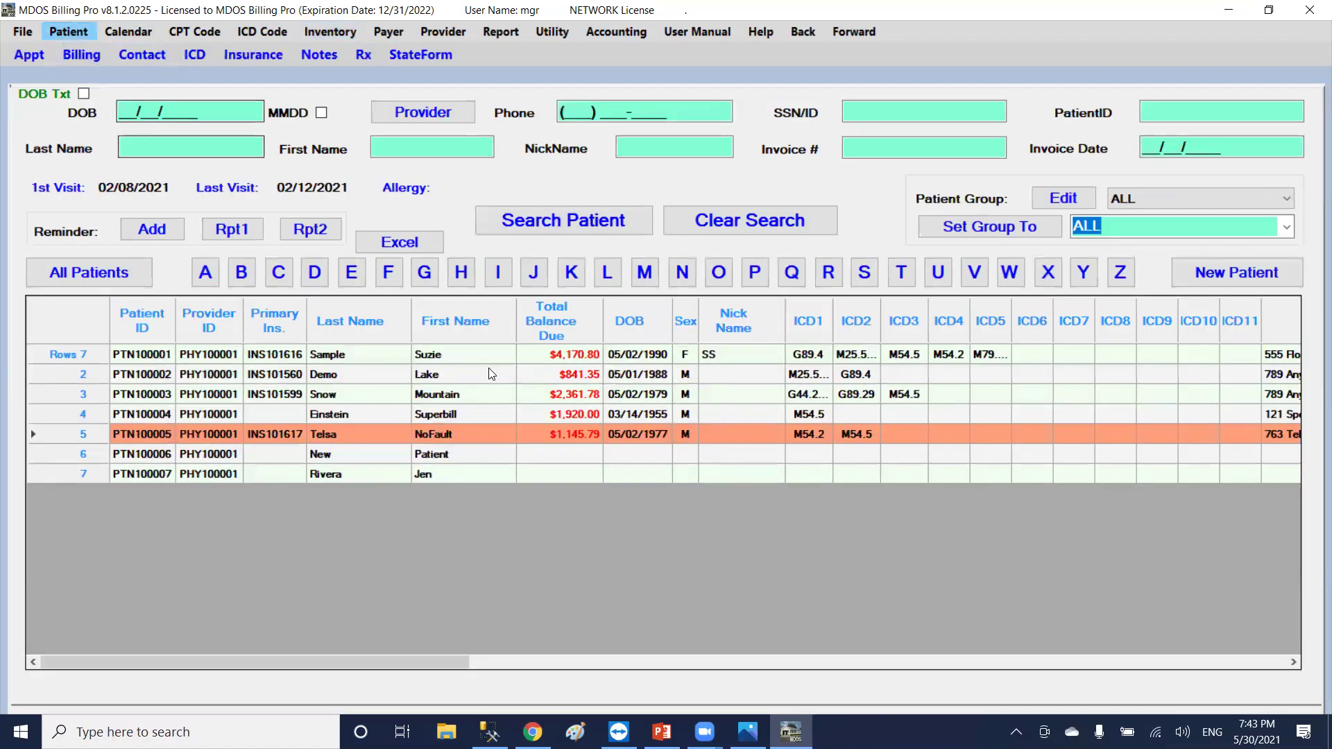
Step: Open the patient's saved 四物汤 prescription RxN100013 from the Rx tab
{"action": "double_click", "coordinate": [459, 433]}
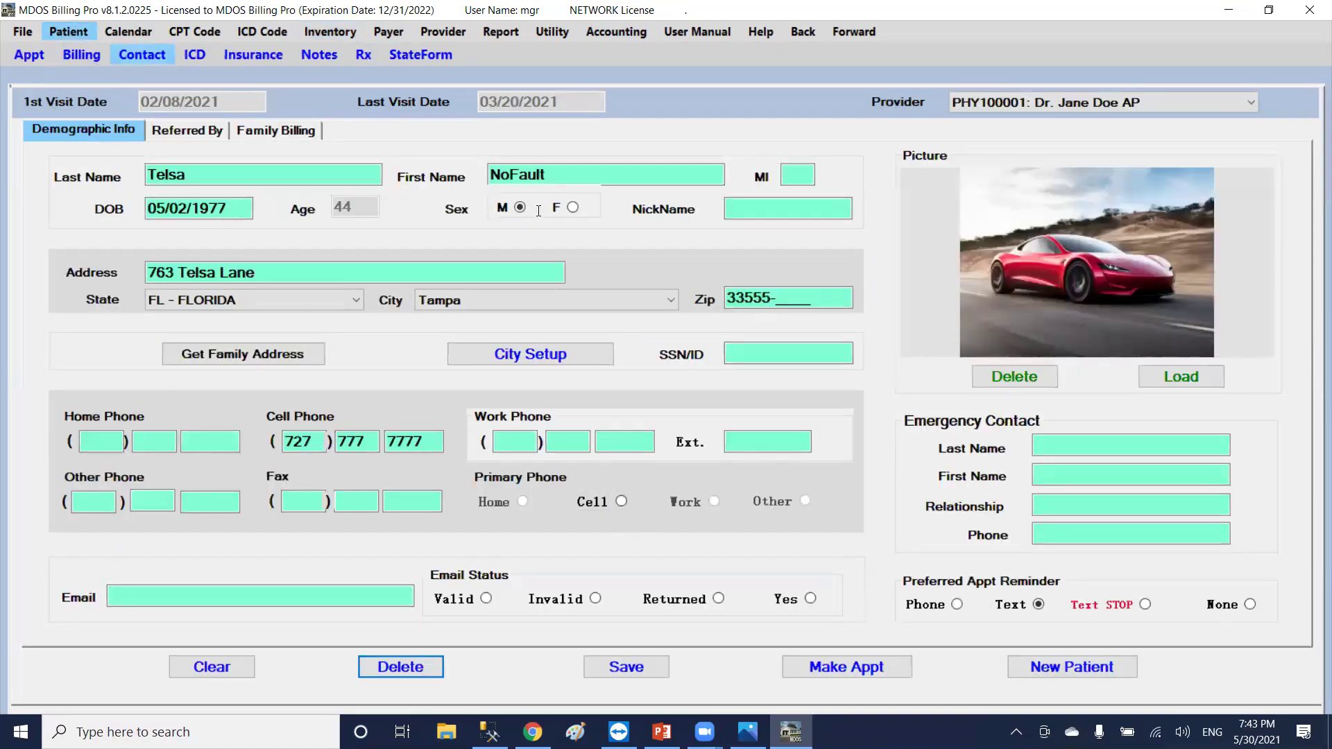
{"action": "left_click", "coordinate": [365, 57]}
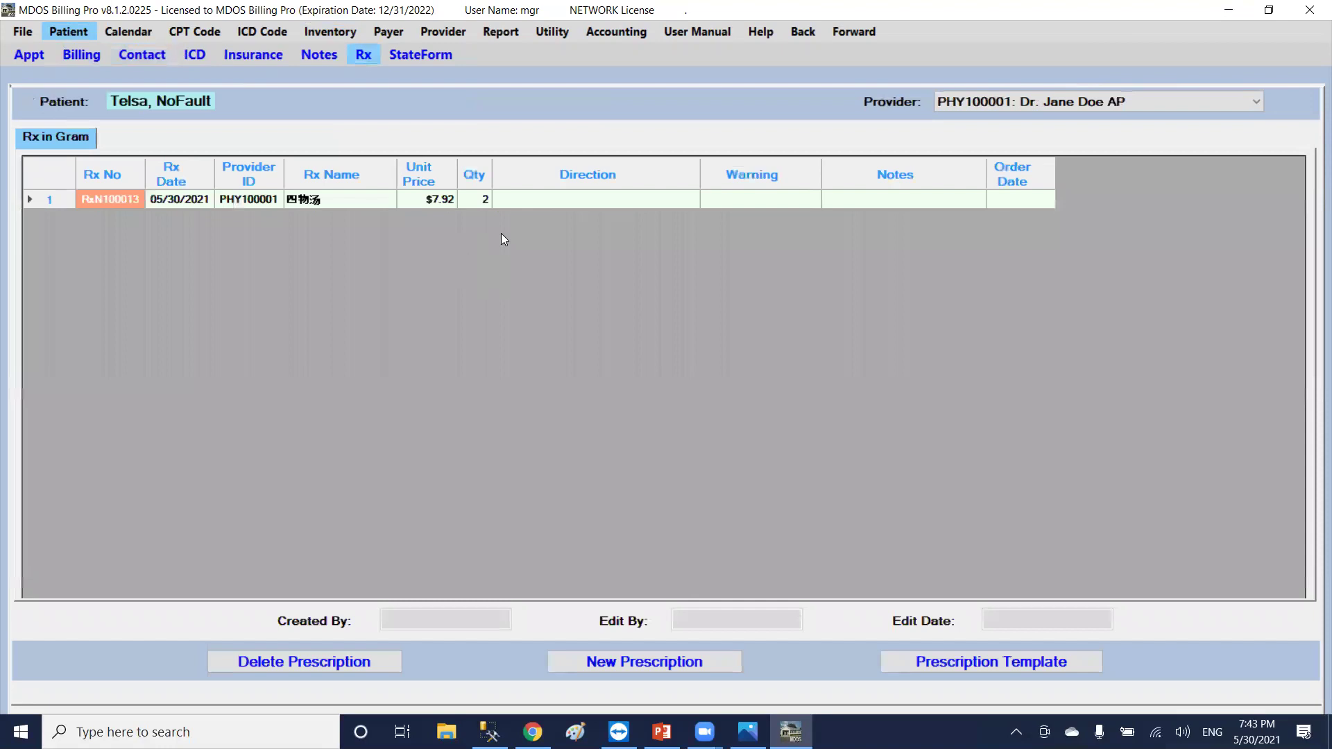
{"action": "left_click", "coordinate": [380, 199]}
{"action": "double_click", "coordinate": [380, 199]}
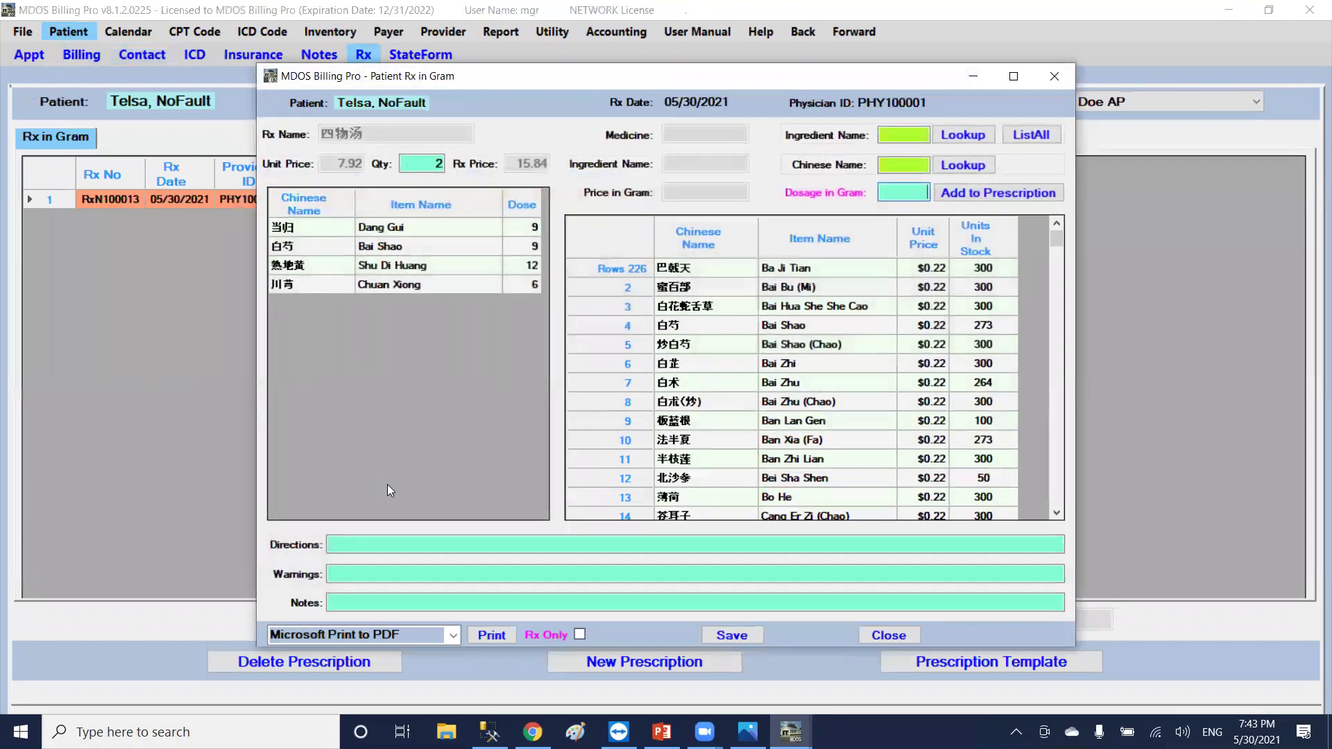
{"action": "left_click", "coordinate": [490, 635]}
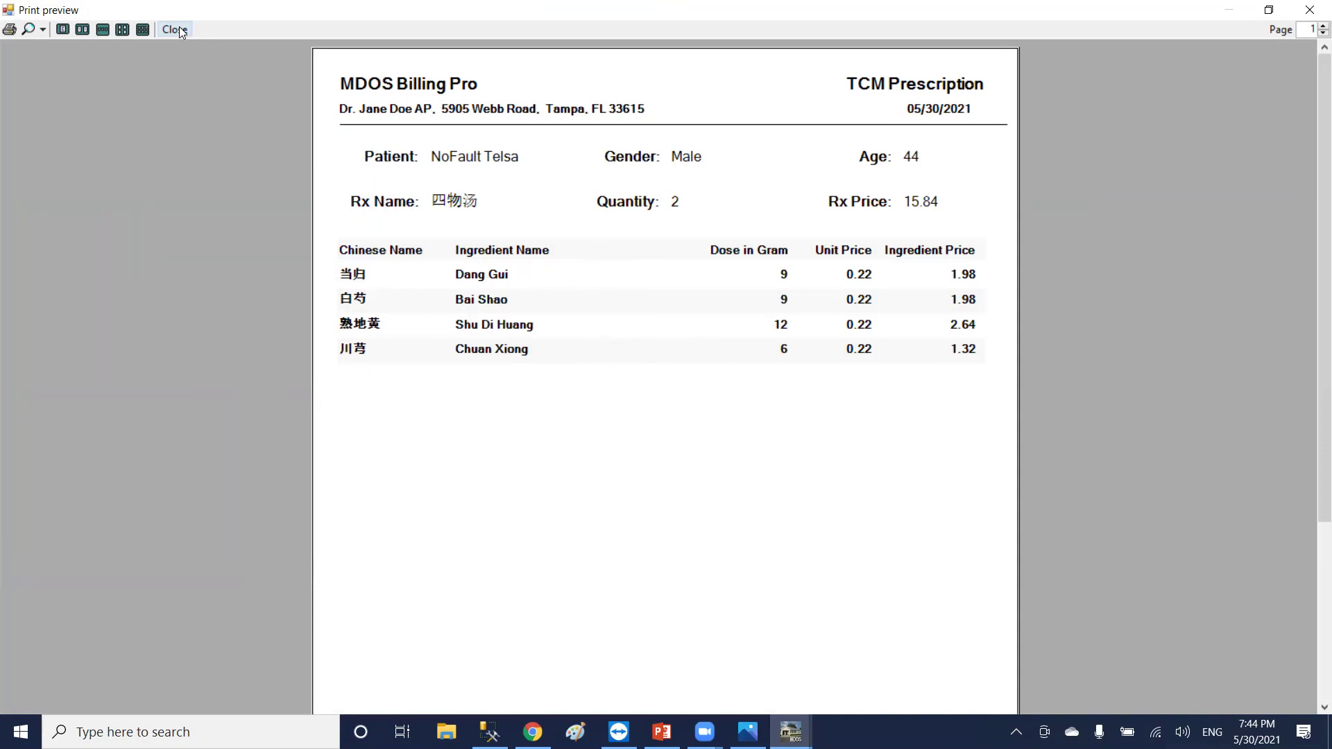
{"action": "left_click", "coordinate": [179, 29]}
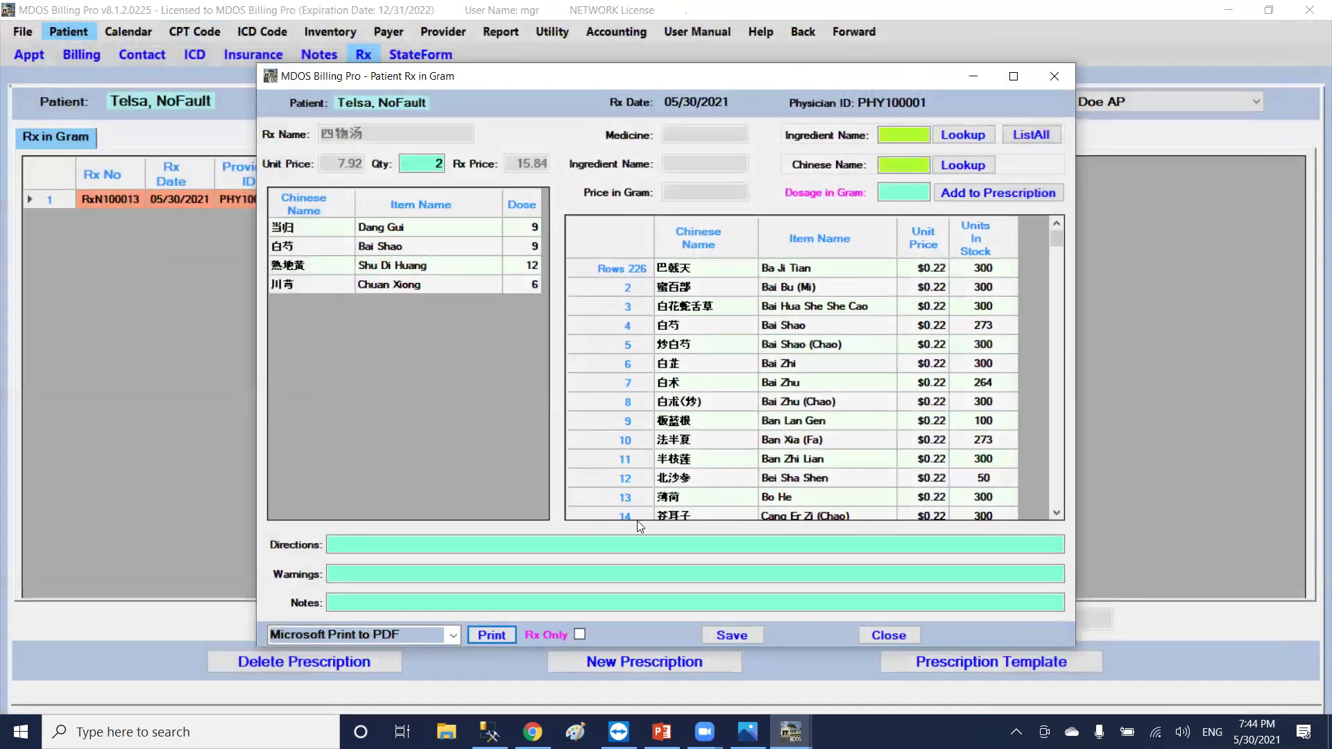
{"action": "left_click", "coordinate": [630, 543]}
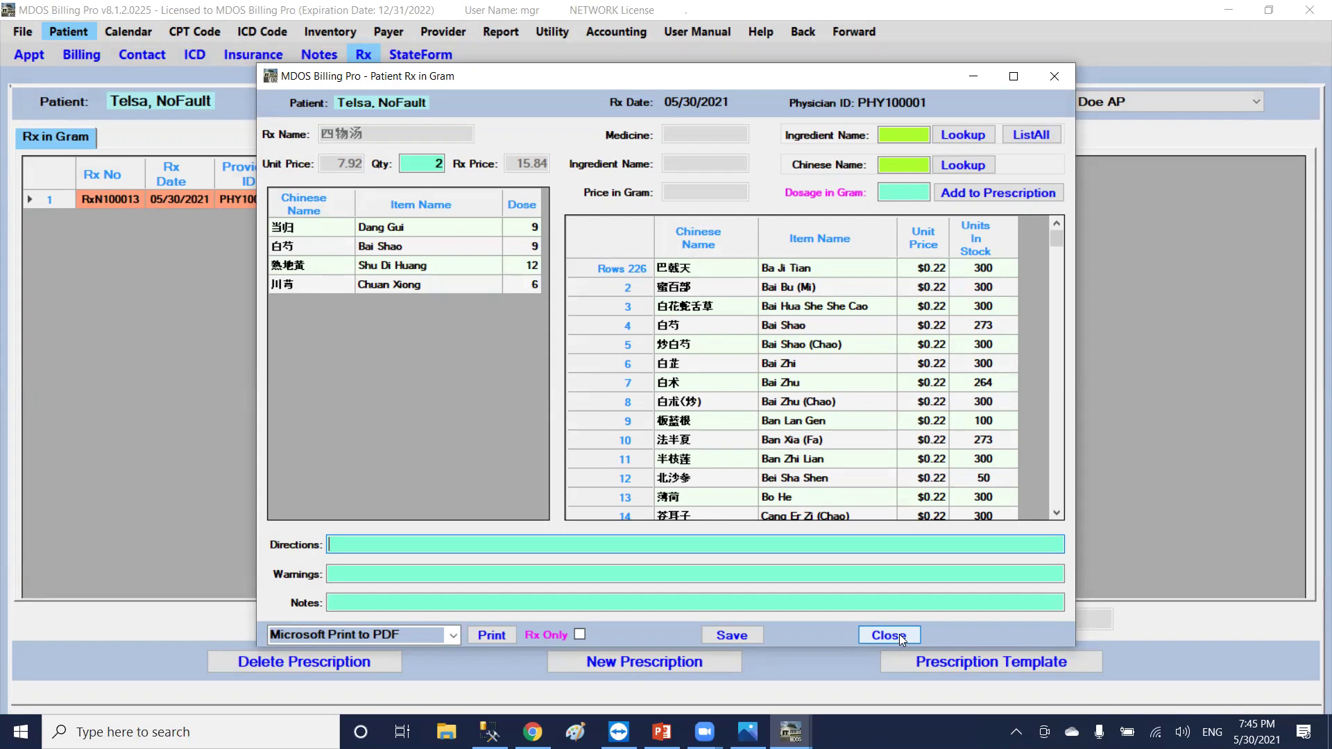
Step: Close the prescription and show Referring Doctor records in Provider setup
{"action": "left_click", "coordinate": [888, 635]}
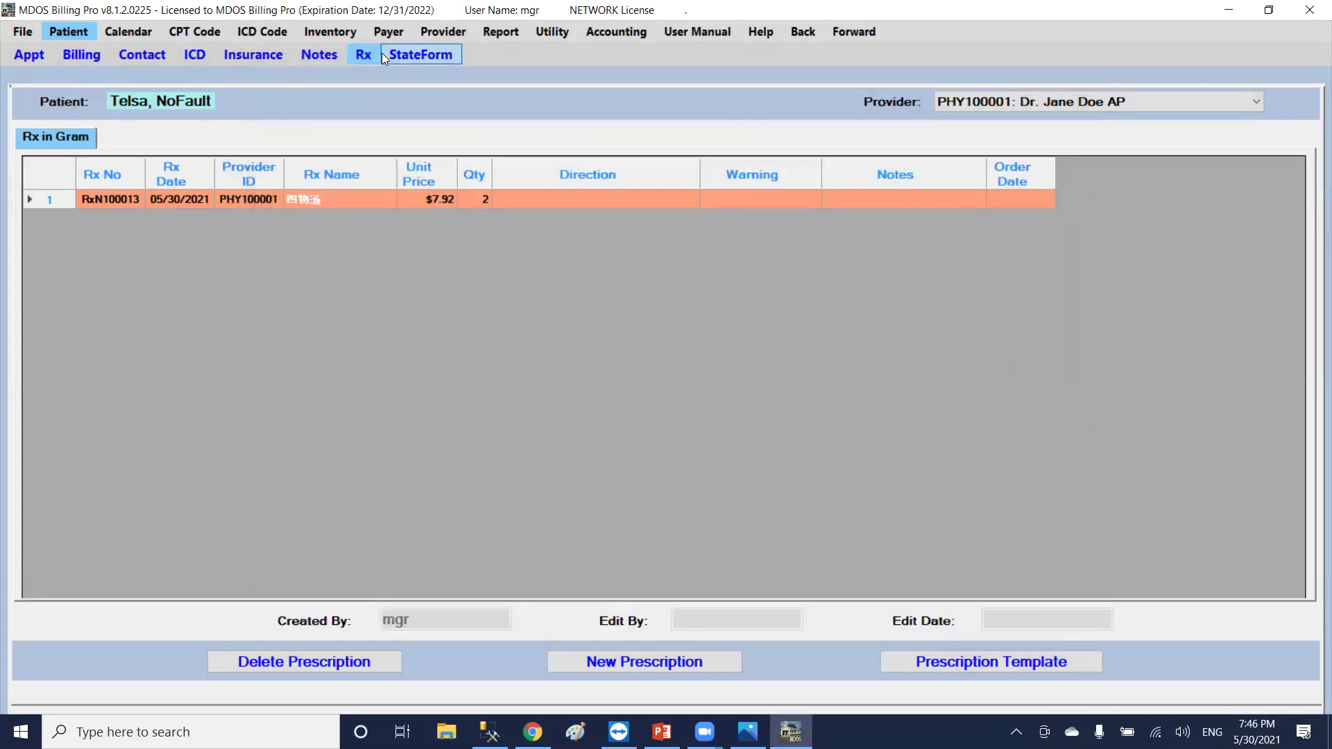
{"action": "left_click", "coordinate": [441, 32]}
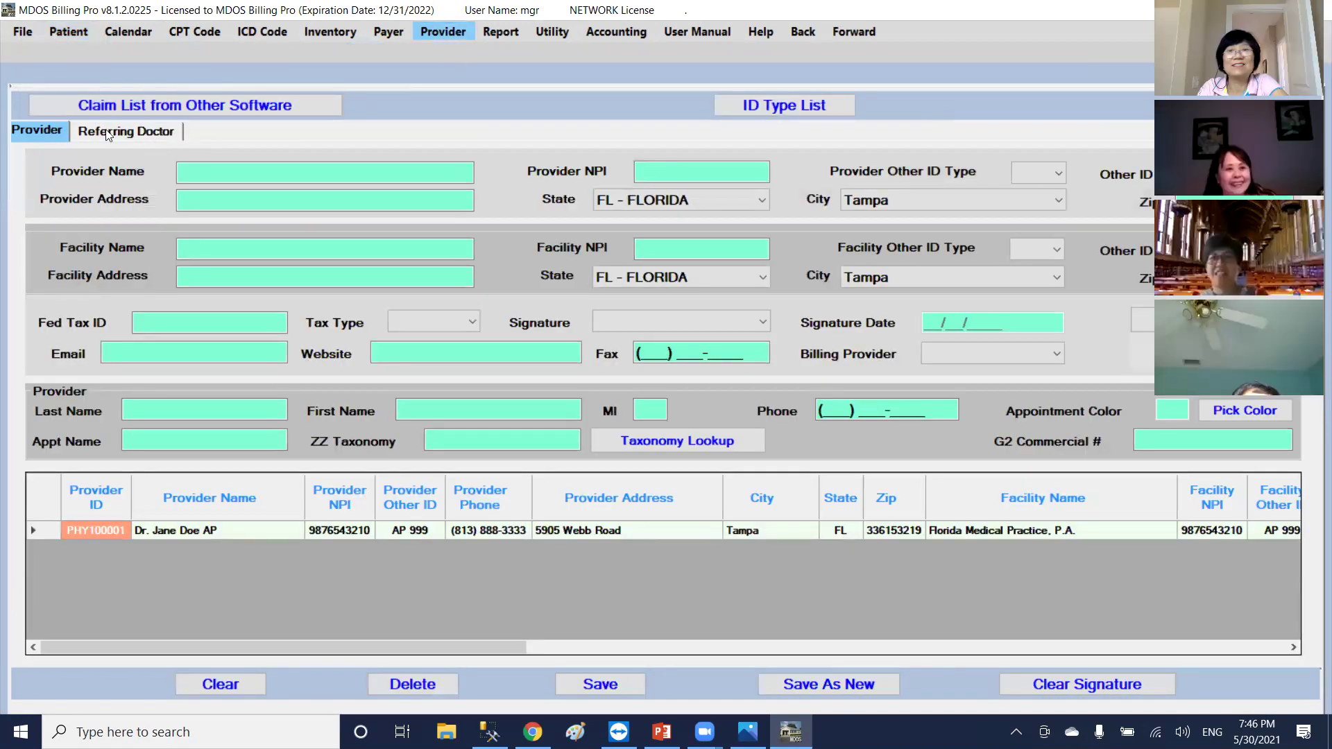
{"action": "left_click", "coordinate": [145, 133]}
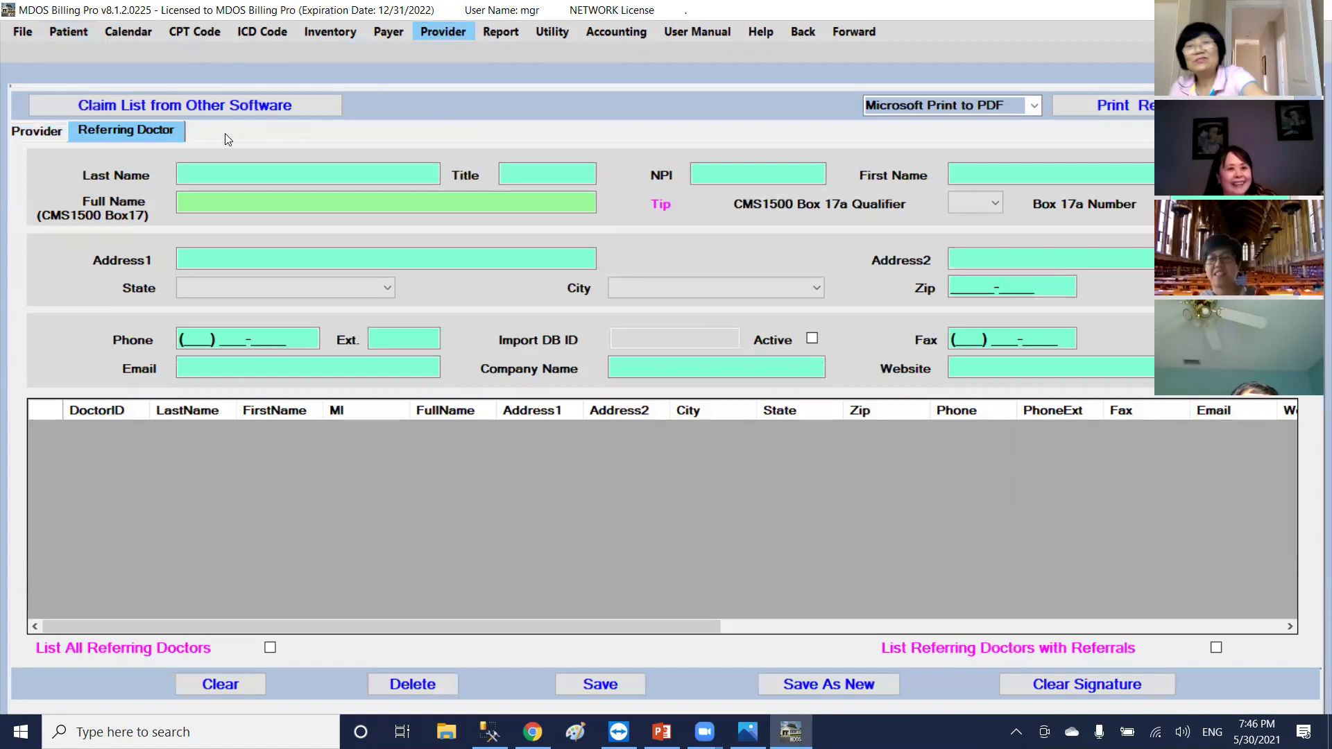